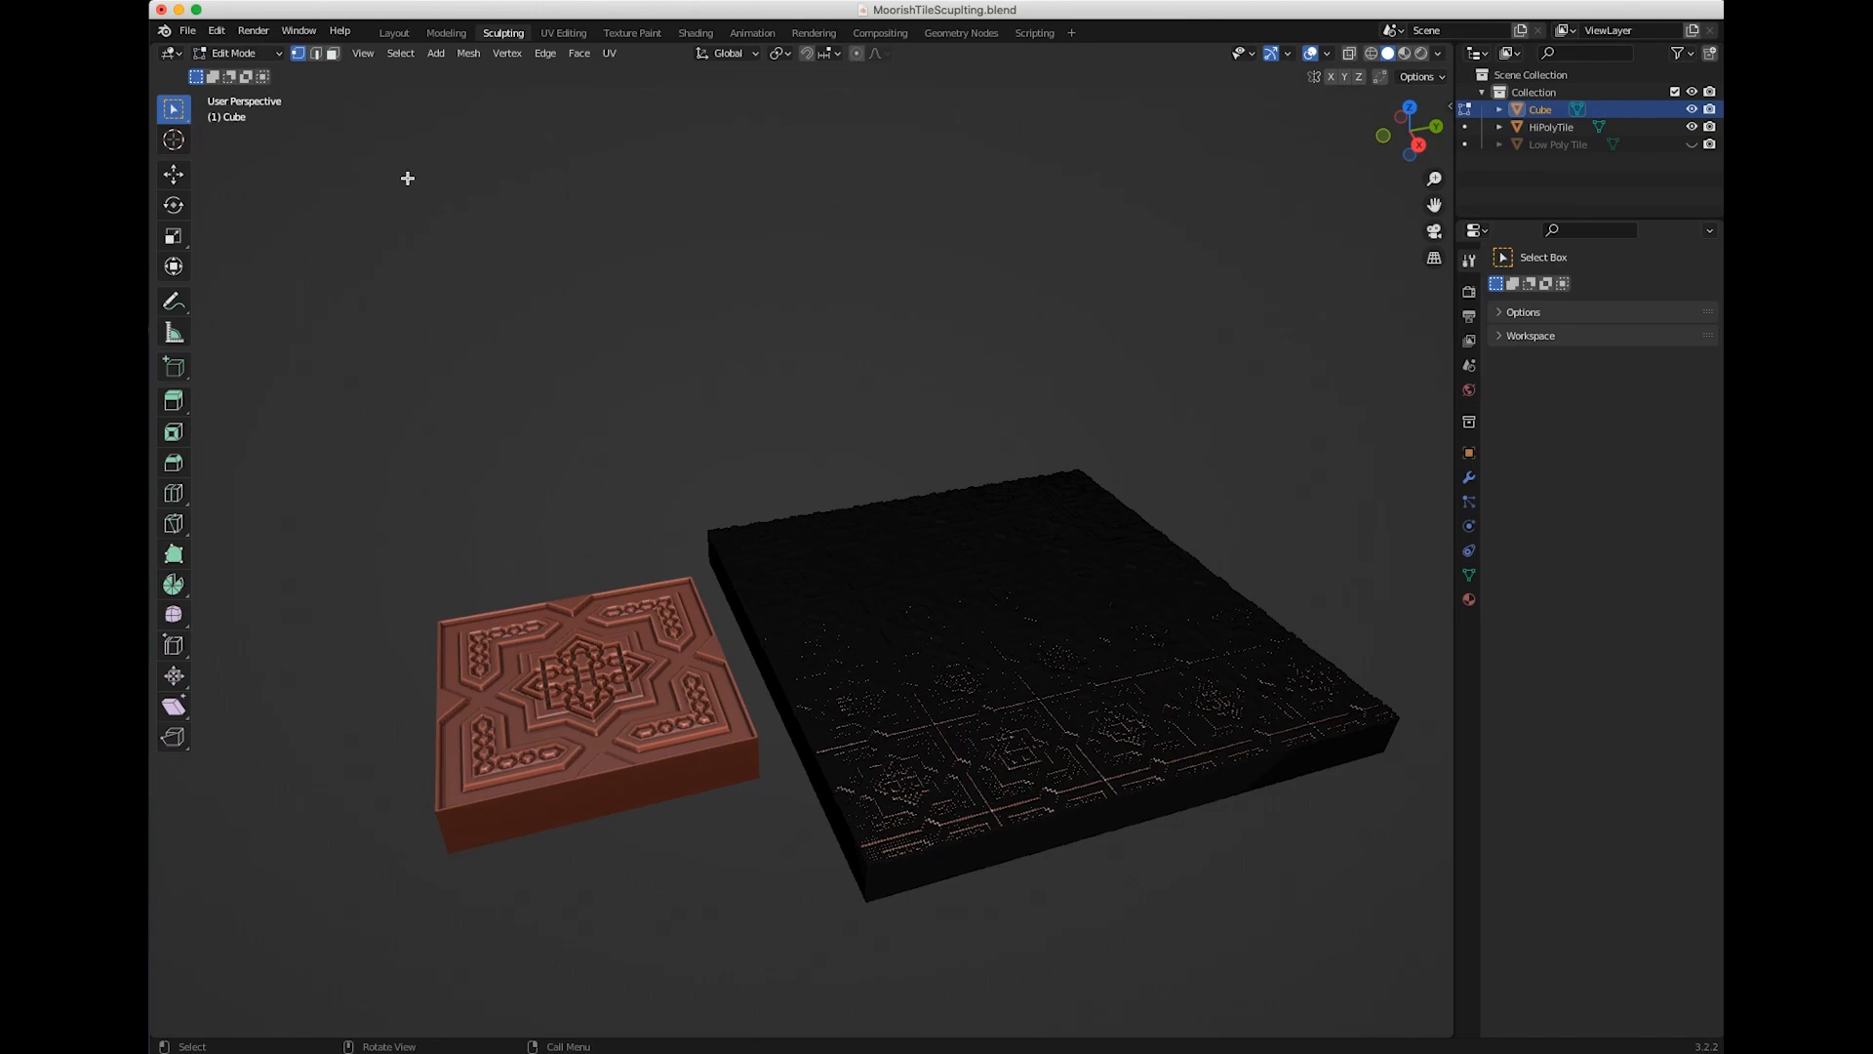
Switch to the Layout workspace and select the tiled slab's entire mesh in Edit Mode to examine its geometry counts
{"action": "middle_click_drag", "start_coordinate": [858, 605], "coordinate": [811, 599]}
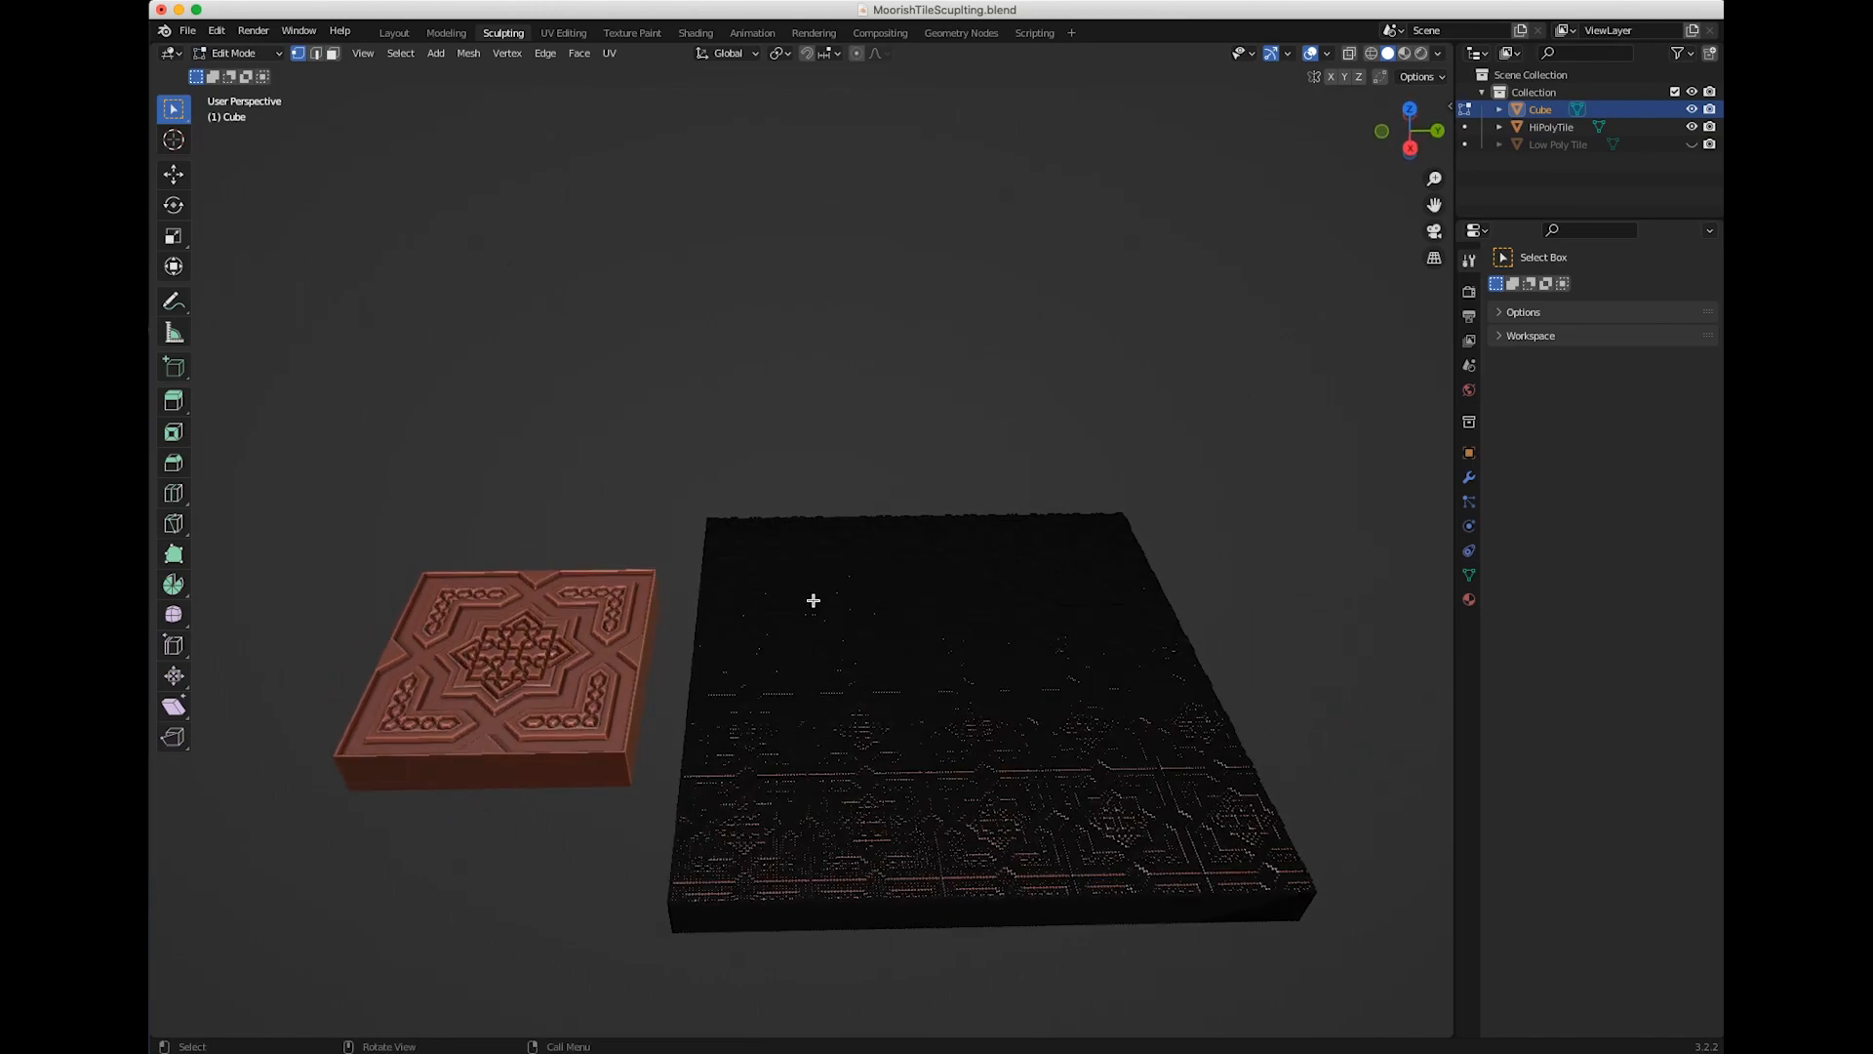
{"action": "left_click", "coordinate": [395, 33]}
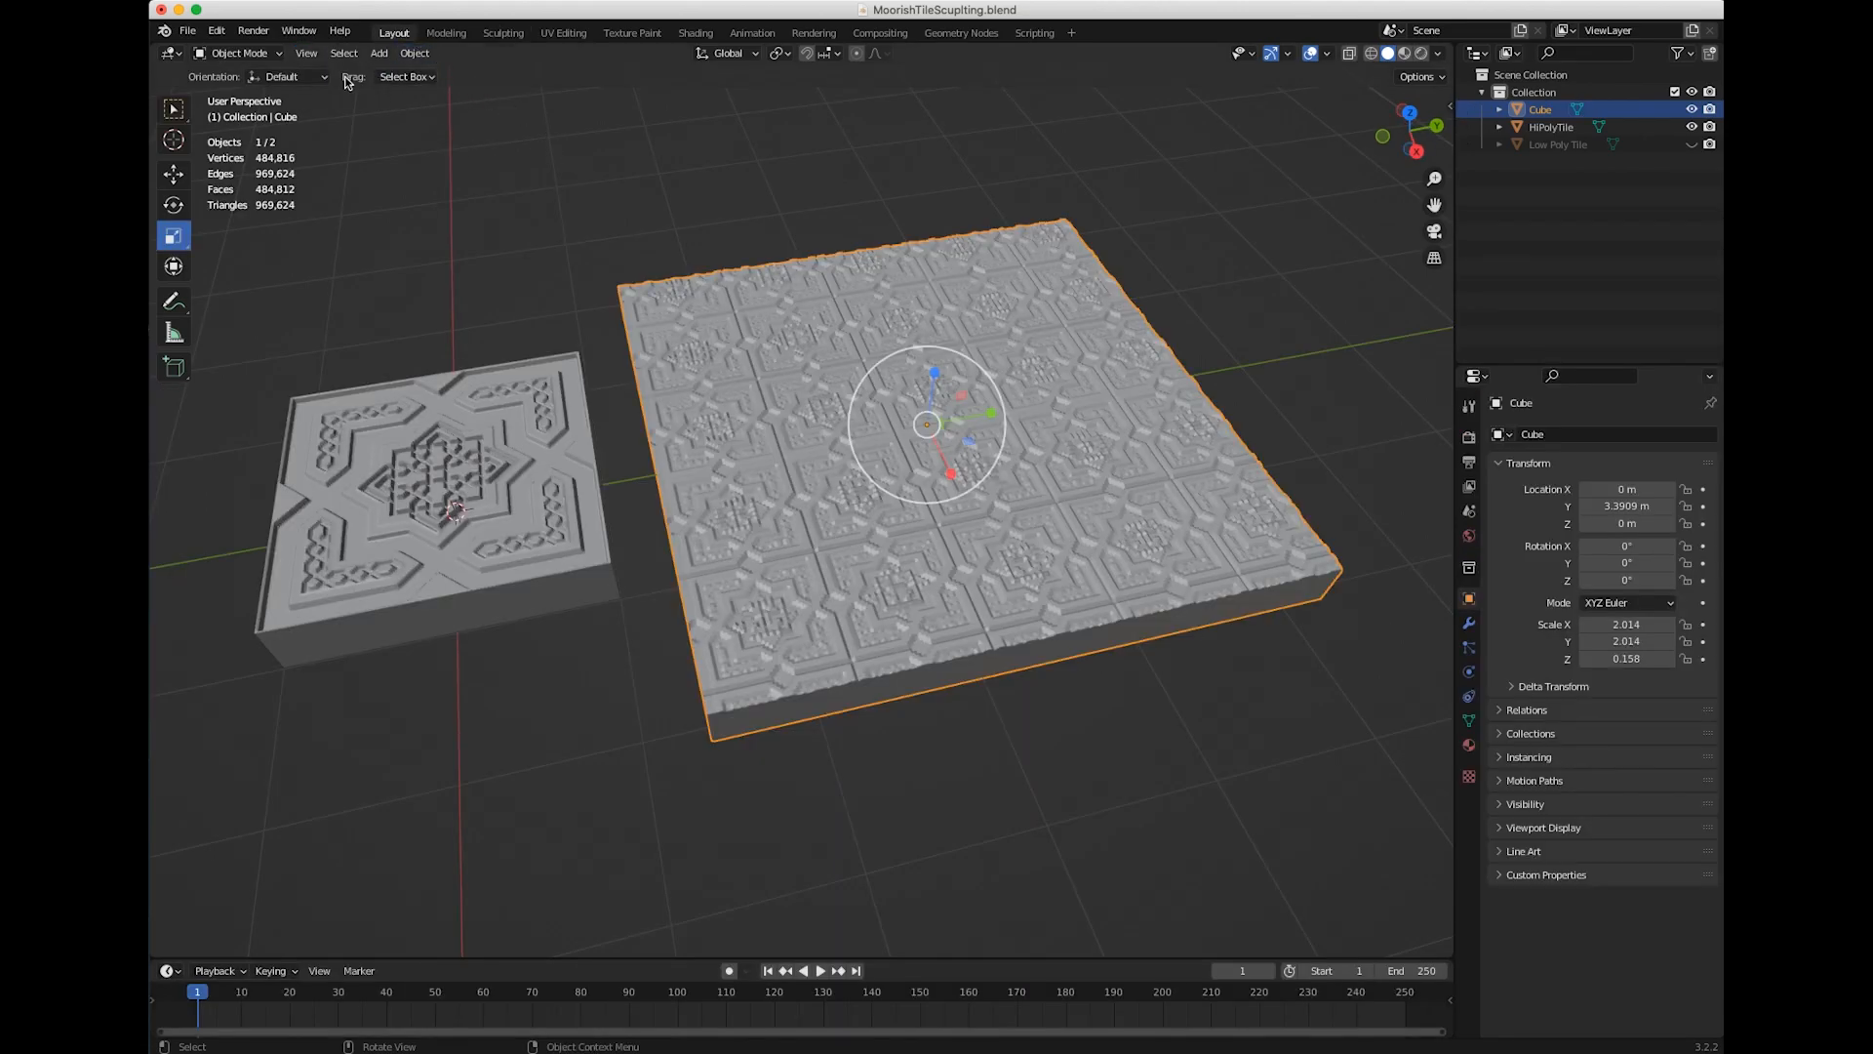
{"action": "left_click", "coordinate": [246, 52]}
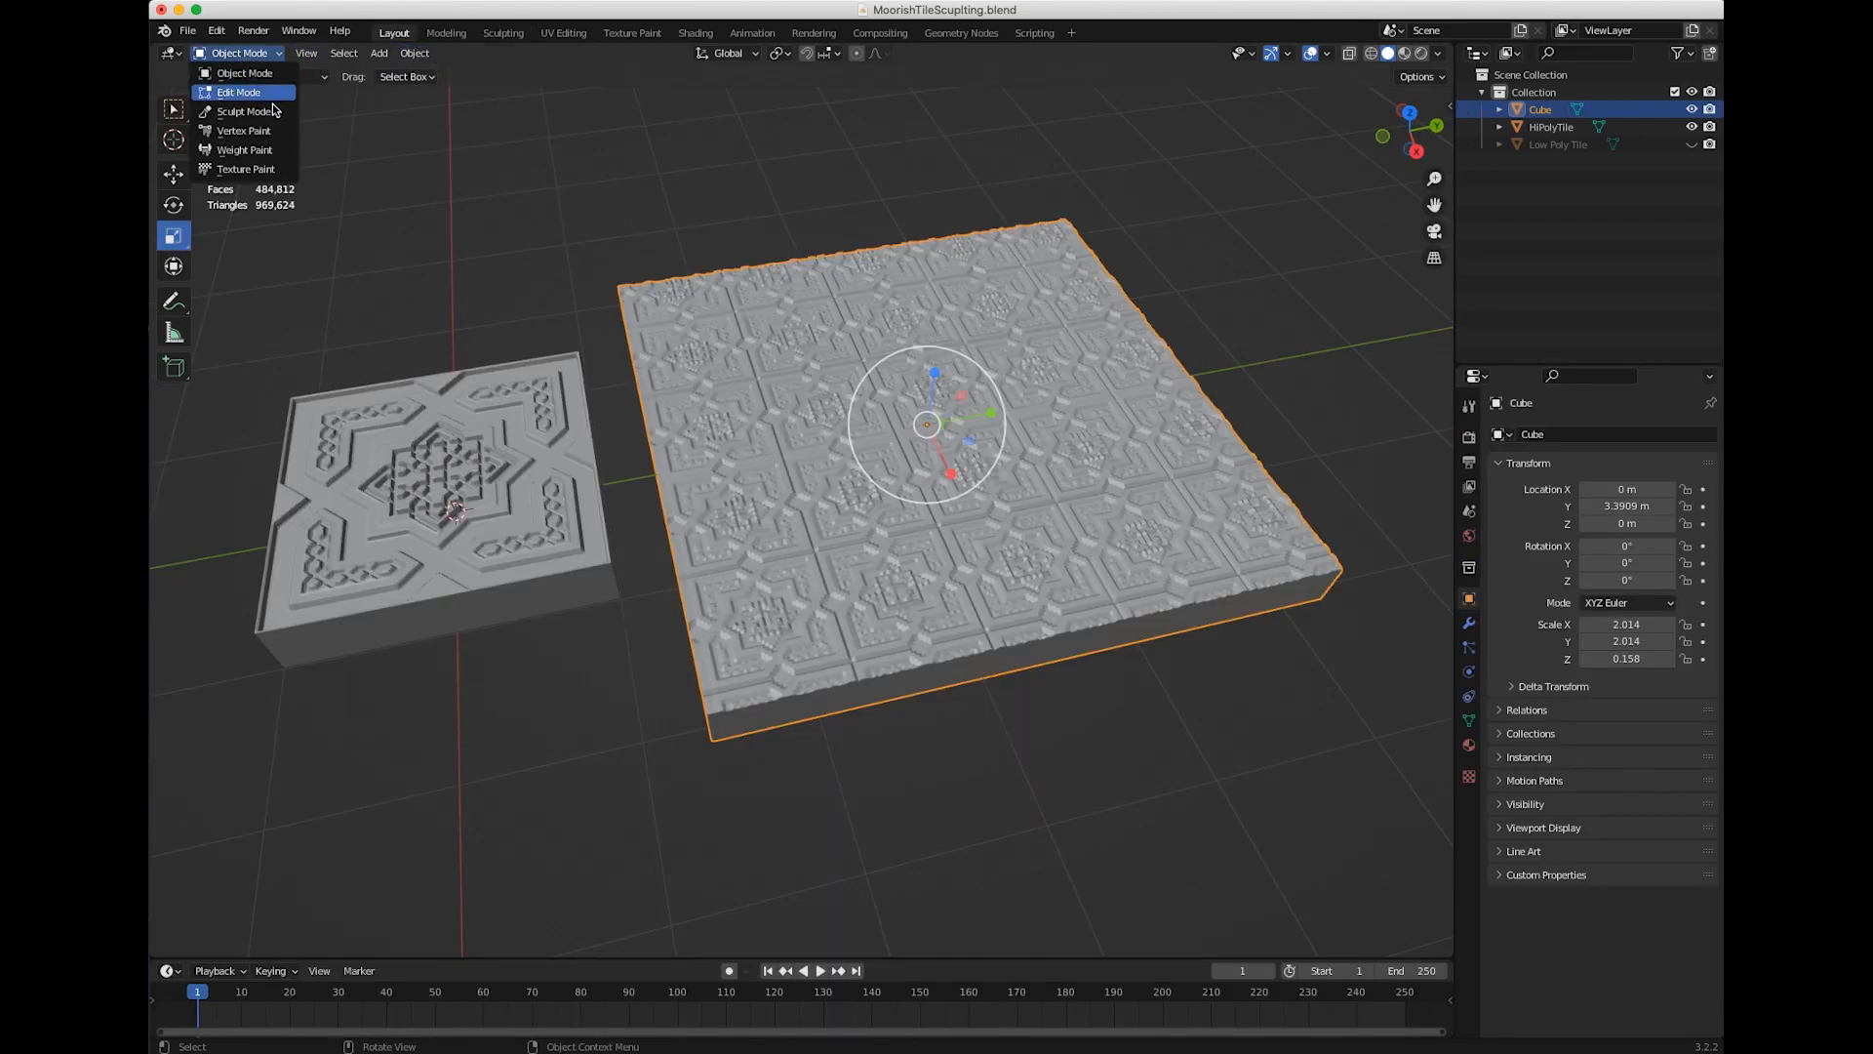
{"action": "left_click", "coordinate": [273, 95]}
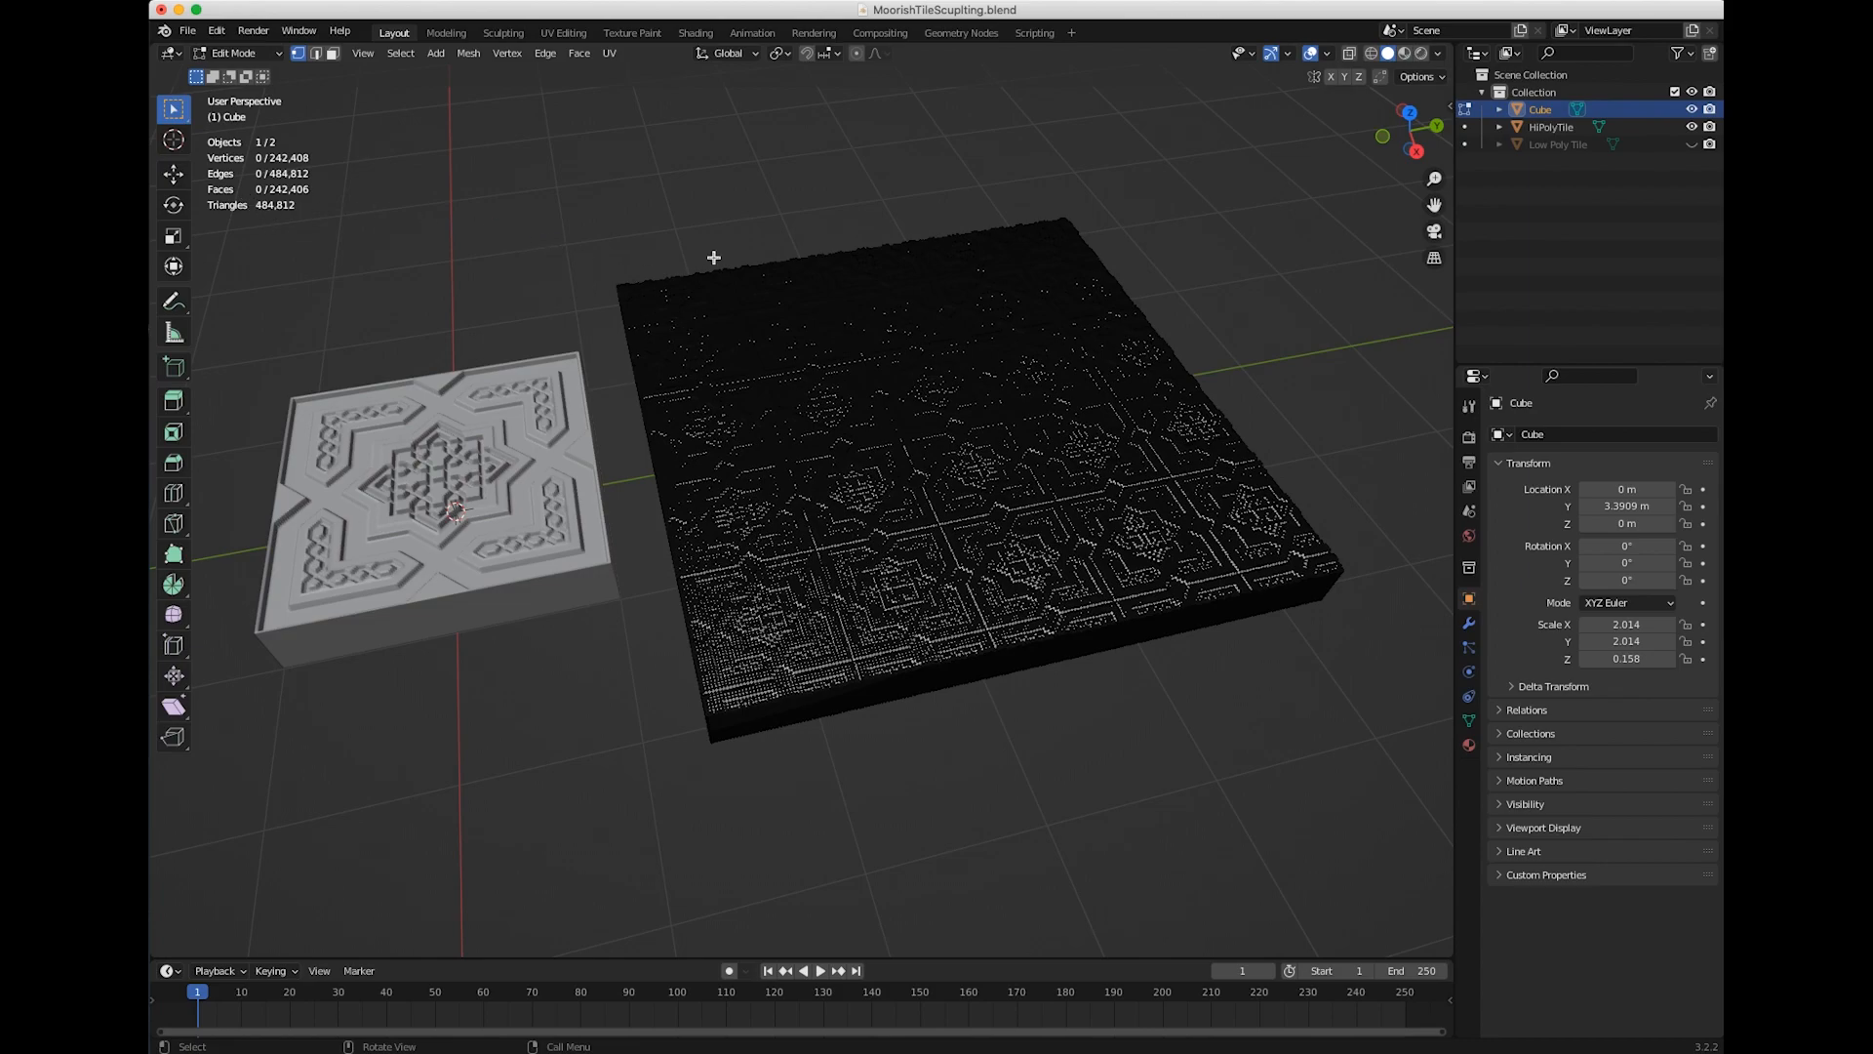
{"action": "key", "text": "a"}
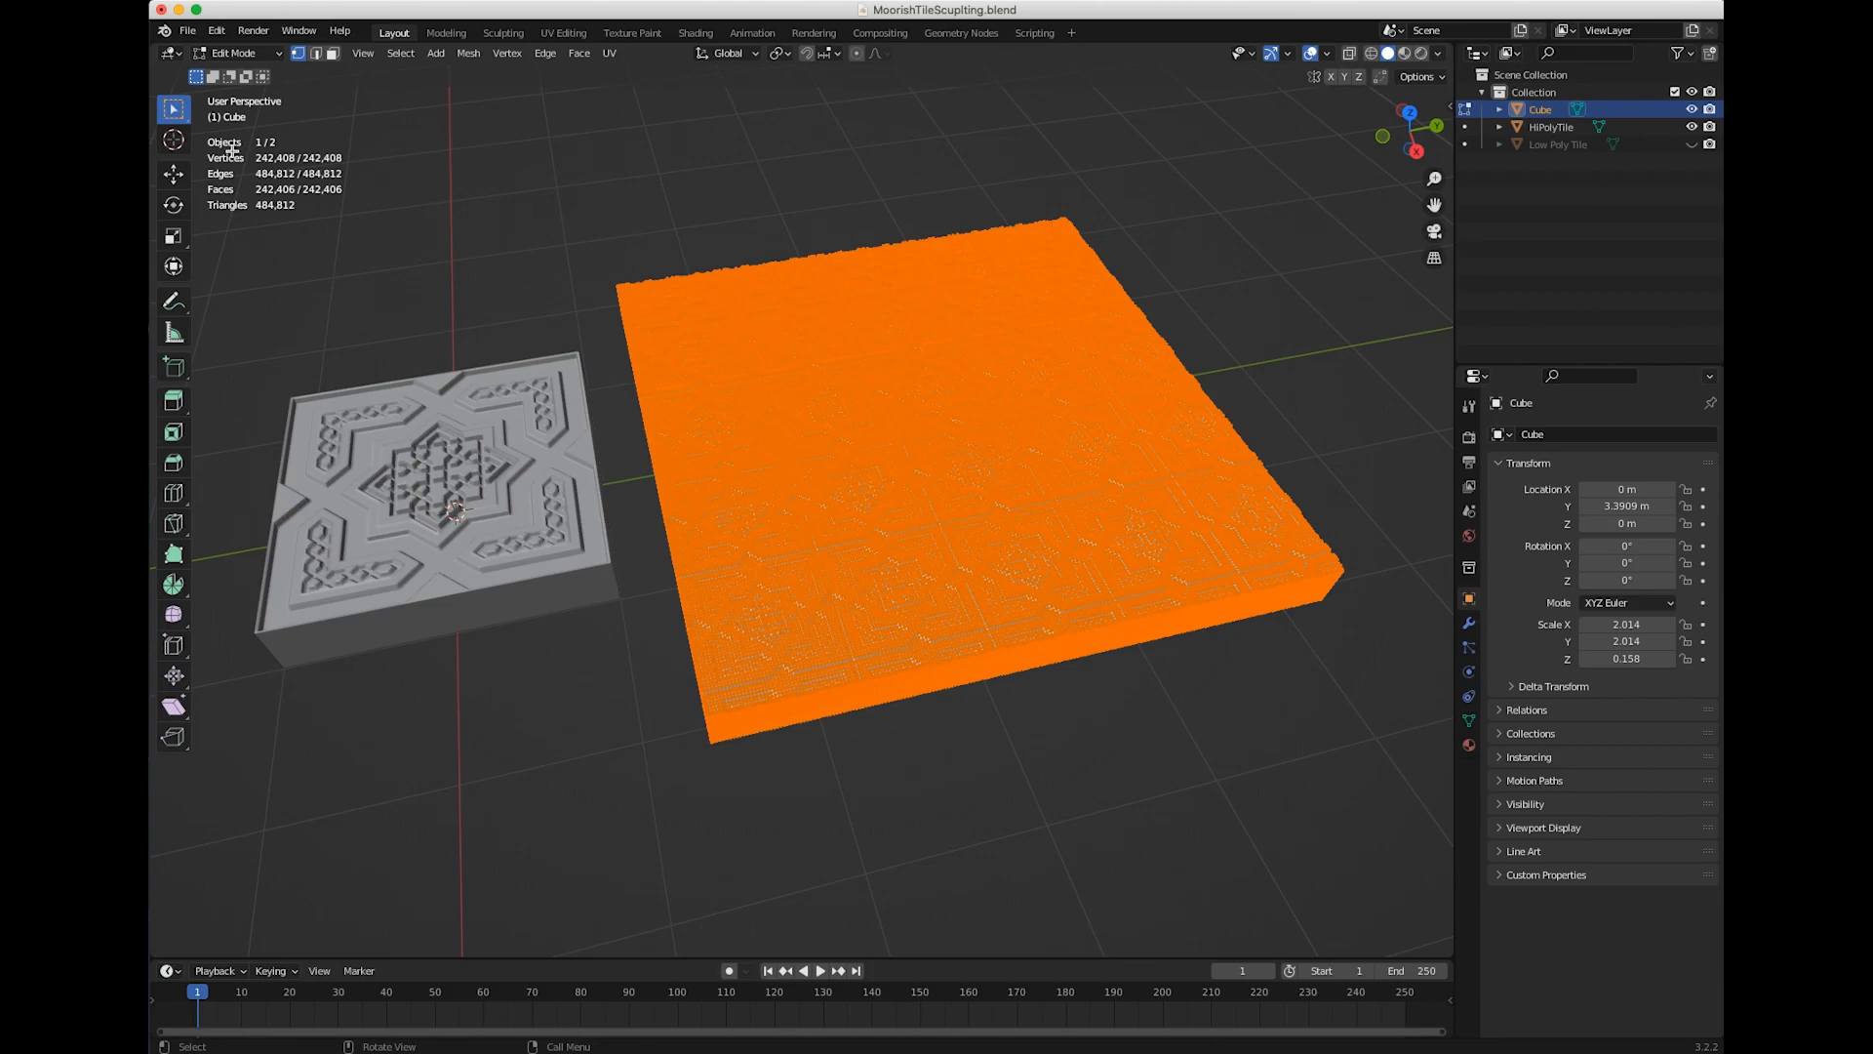
Return the tiled slab to Object Mode and hide the HiPolyTile object
{"action": "left_click", "coordinate": [236, 54]}
{"action": "left_click", "coordinate": [244, 54]}
{"action": "left_click", "coordinate": [252, 74]}
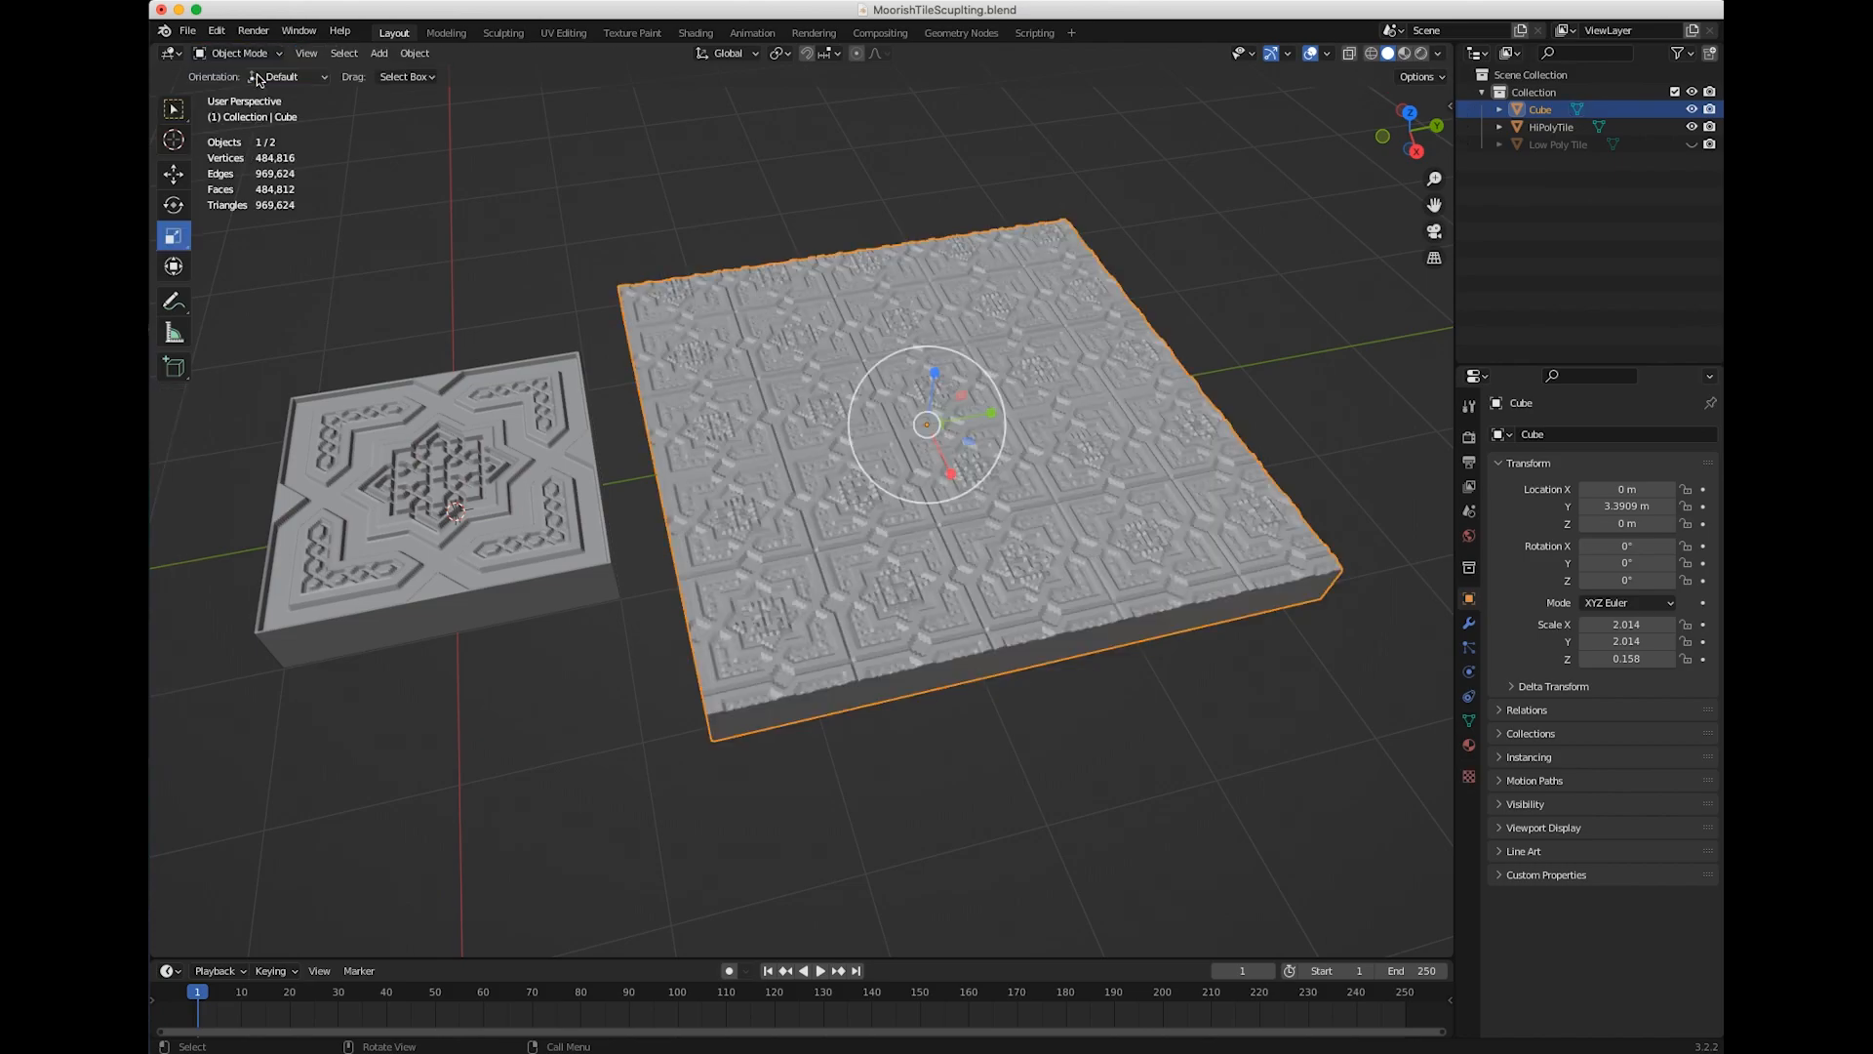
{"action": "left_click", "coordinate": [582, 208]}
{"action": "middle_click_drag", "start_coordinate": [582, 209], "coordinate": [761, 250]}
{"action": "middle_click_drag", "start_coordinate": [804, 350], "coordinate": [887, 327]}
{"action": "left_click", "coordinate": [1692, 127]}
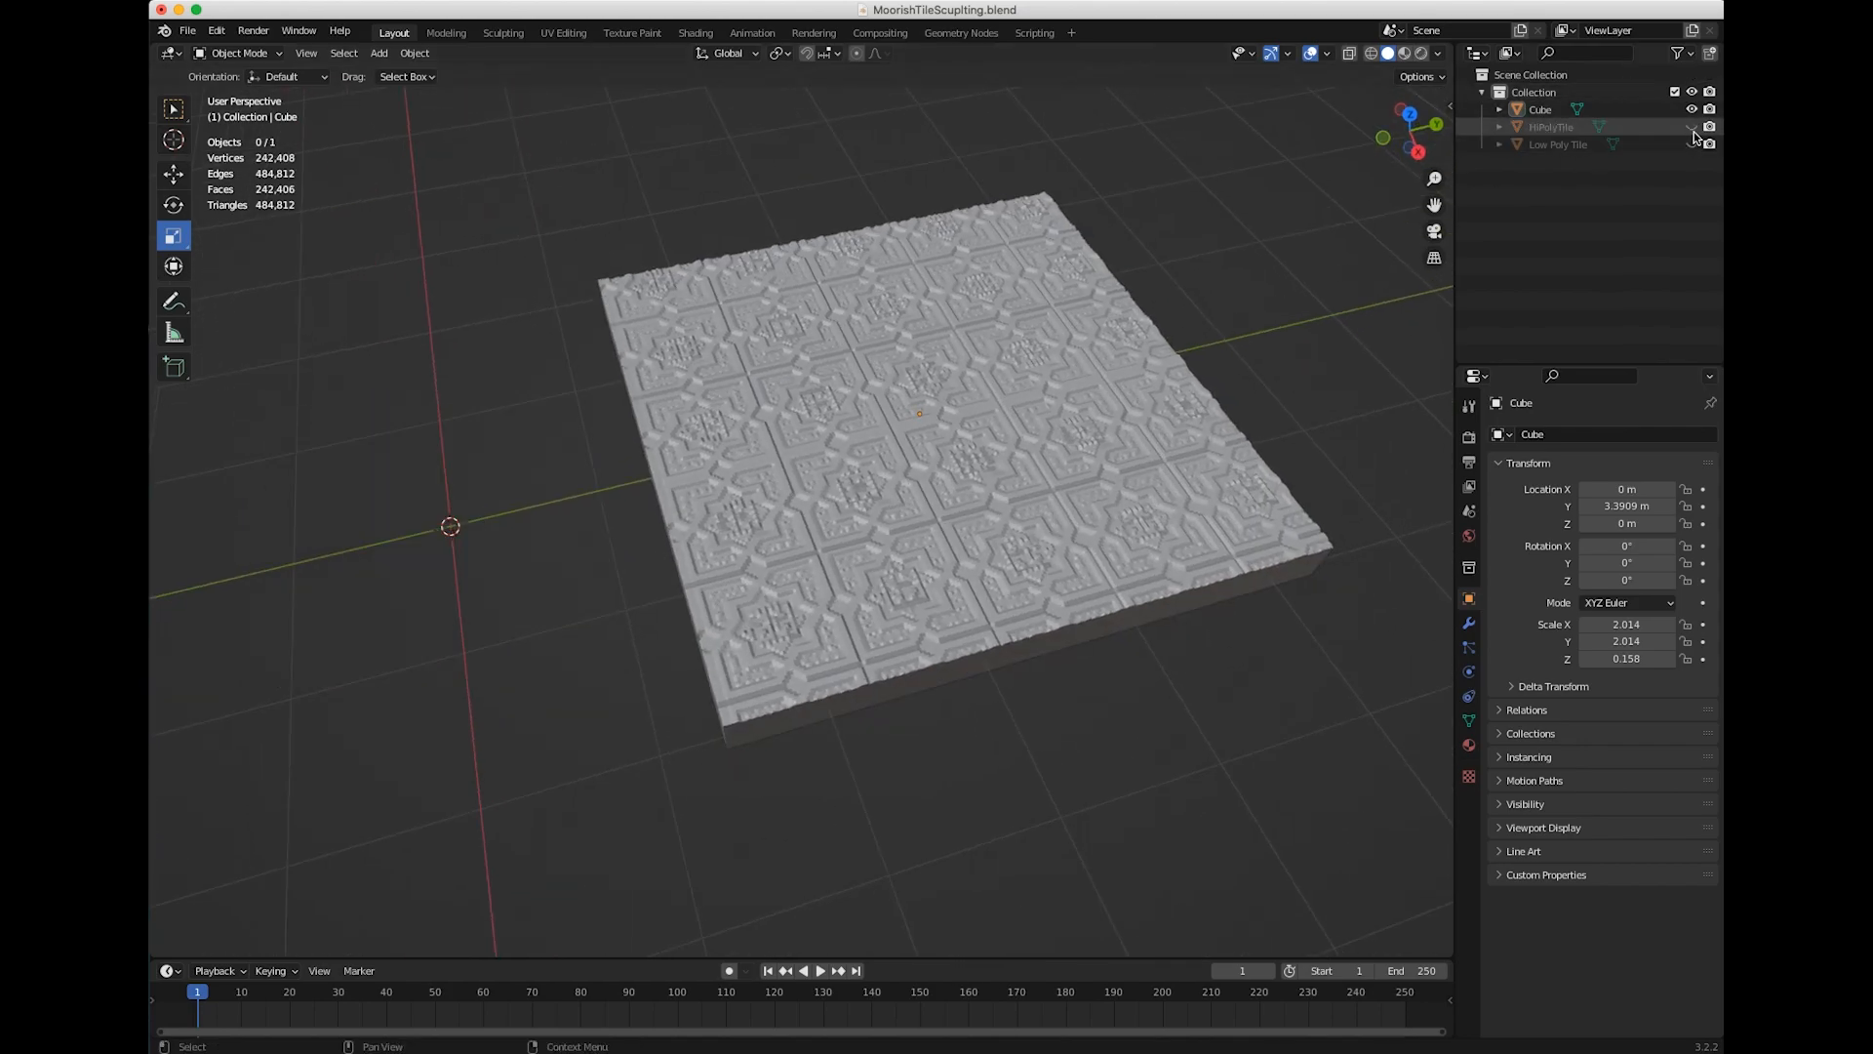
{"action": "middle_click_drag", "start_coordinate": [1023, 287], "coordinate": [1007, 509]}
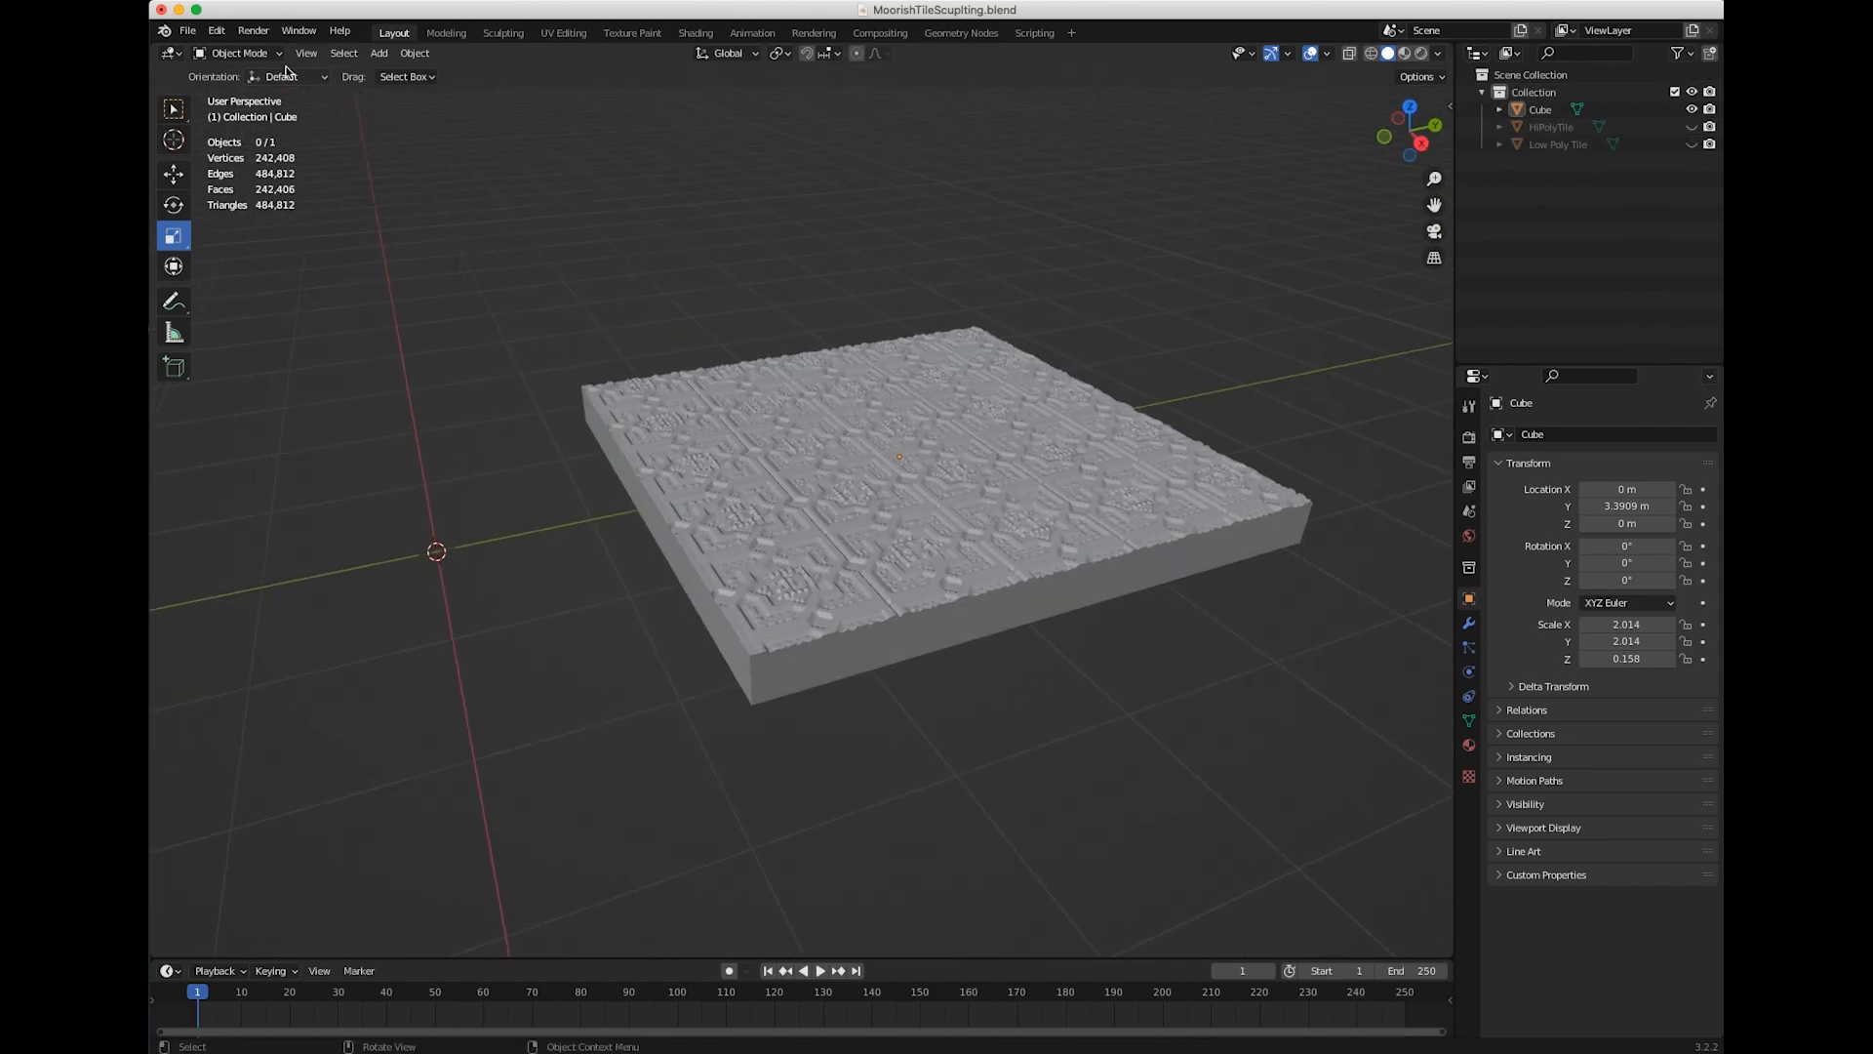
{"action": "middle_click_drag", "start_coordinate": [493, 284], "coordinate": [437, 410]}
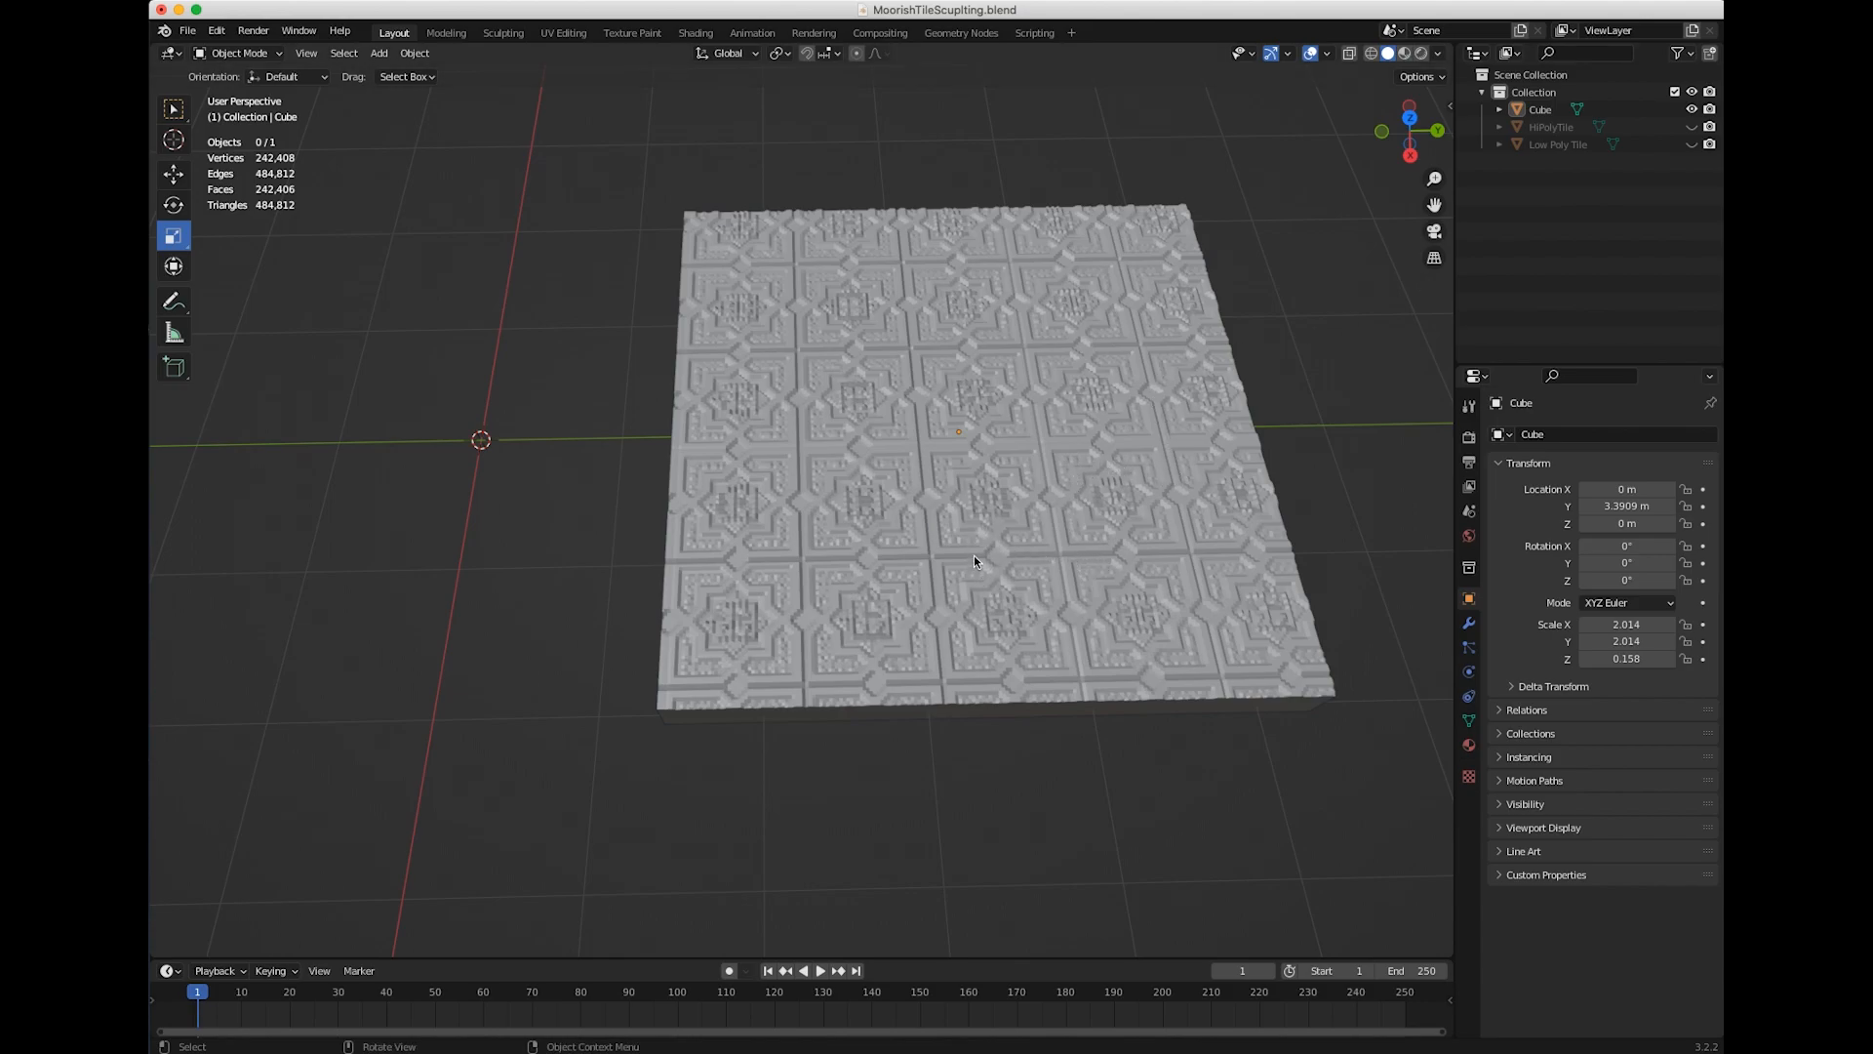
Add a cube mesh at the world origin
{"action": "left_click", "coordinate": [378, 53]}
{"action": "mouse_move", "coordinate": [402, 74]}
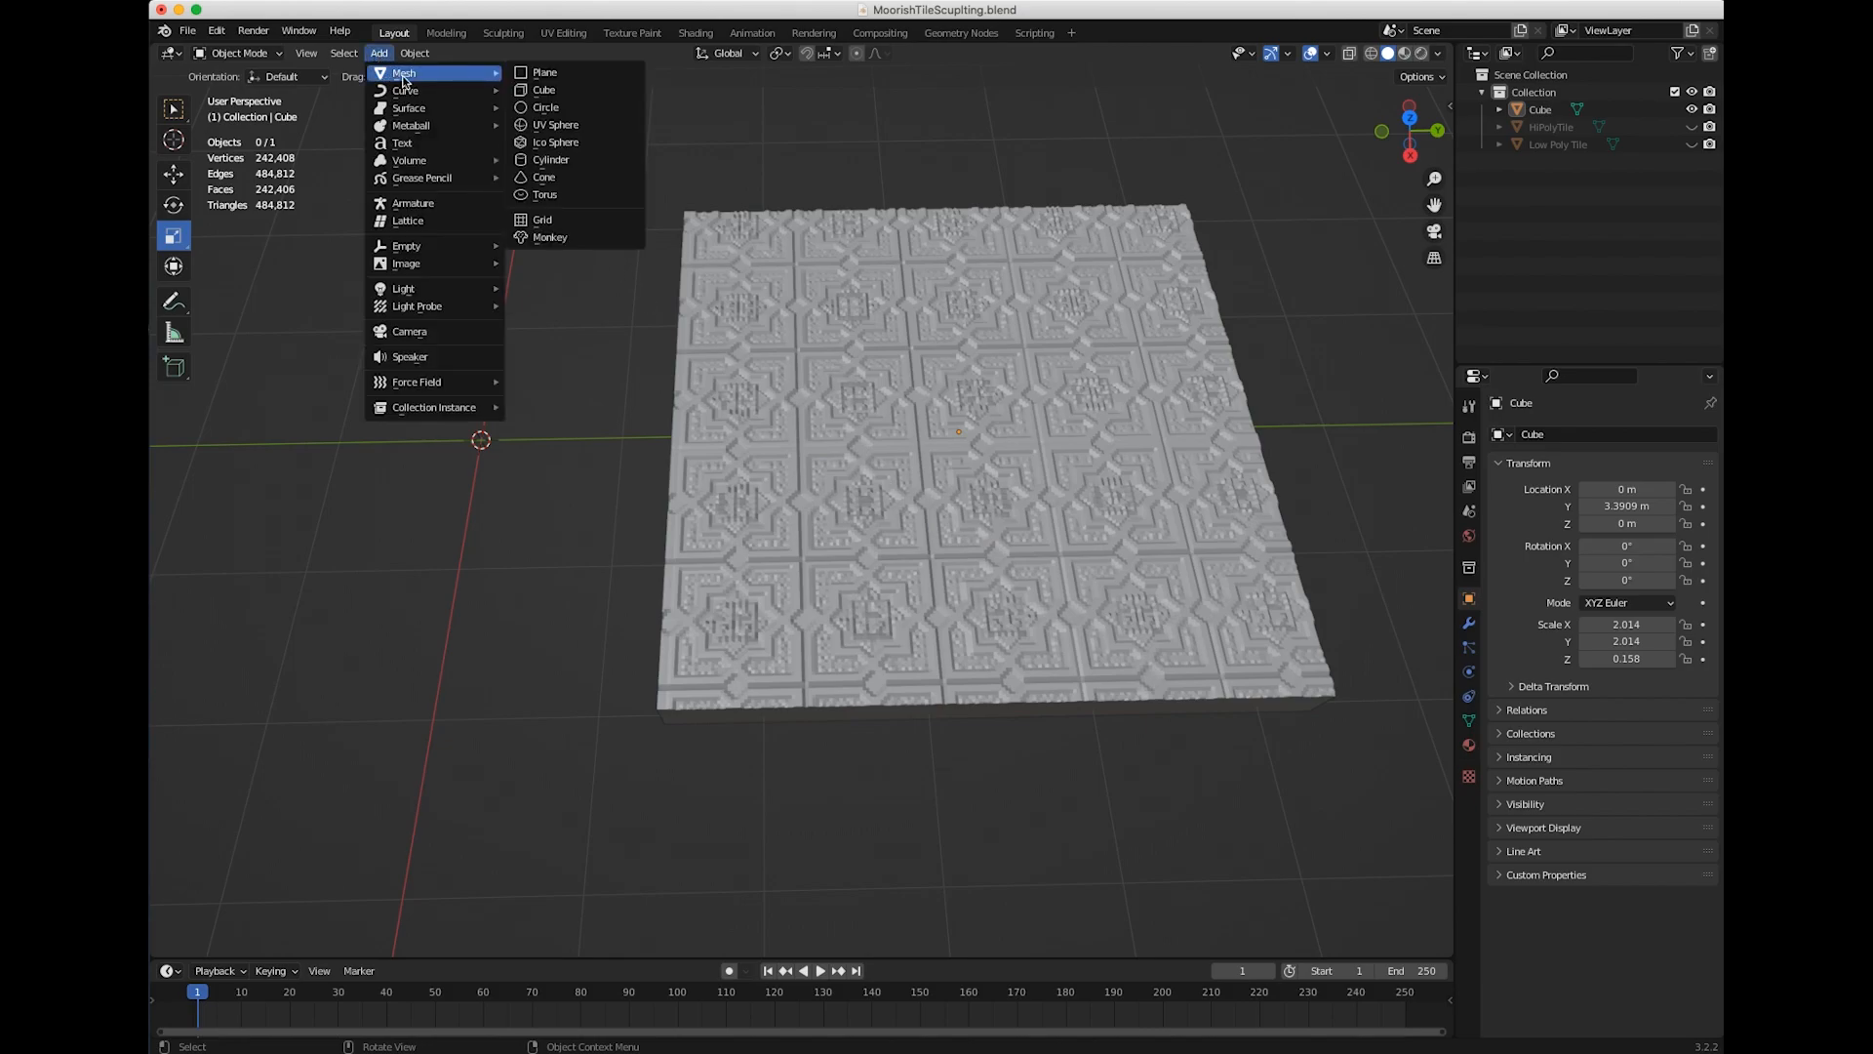
{"action": "left_click", "coordinate": [546, 89]}
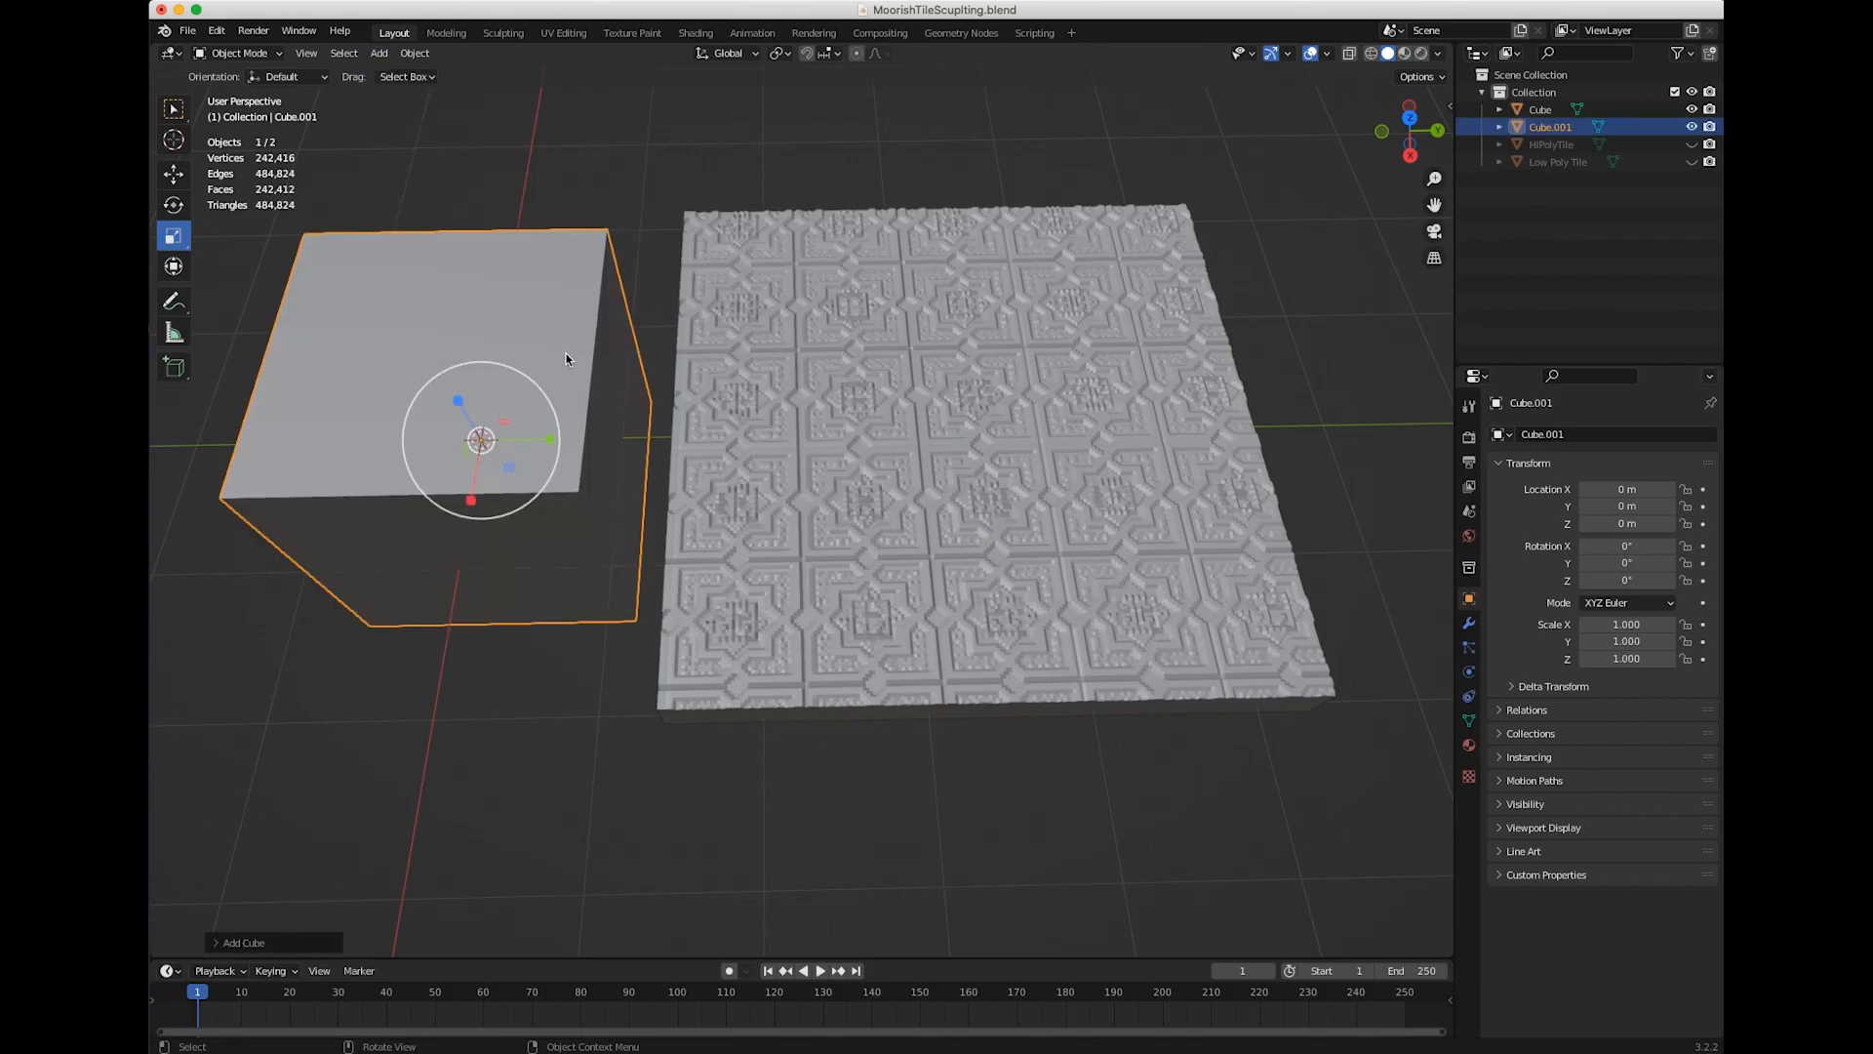
Set the tiled slab's Y location to 0 m so it is centred on the new cube
{"action": "left_click", "coordinate": [896, 467]}
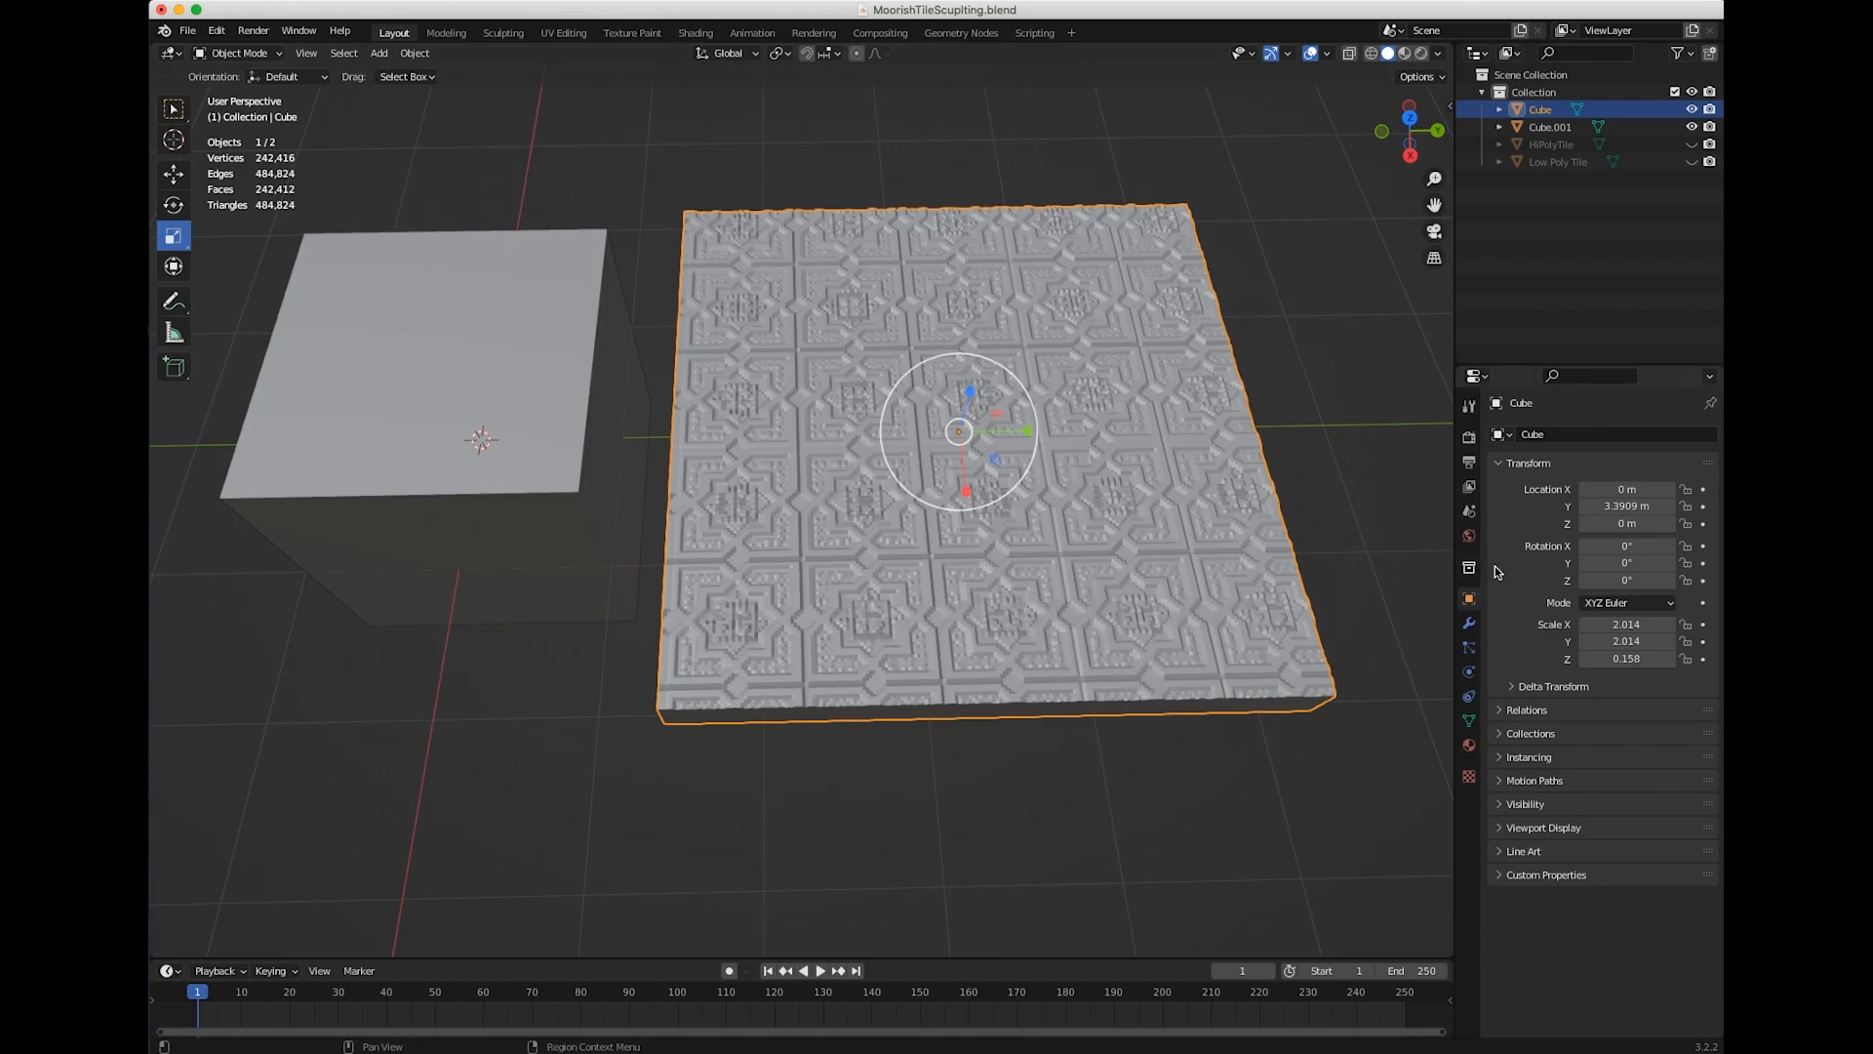
{"action": "left_click", "coordinate": [1655, 506]}
{"action": "type", "text": "0"}
{"action": "key", "text": "Return"}
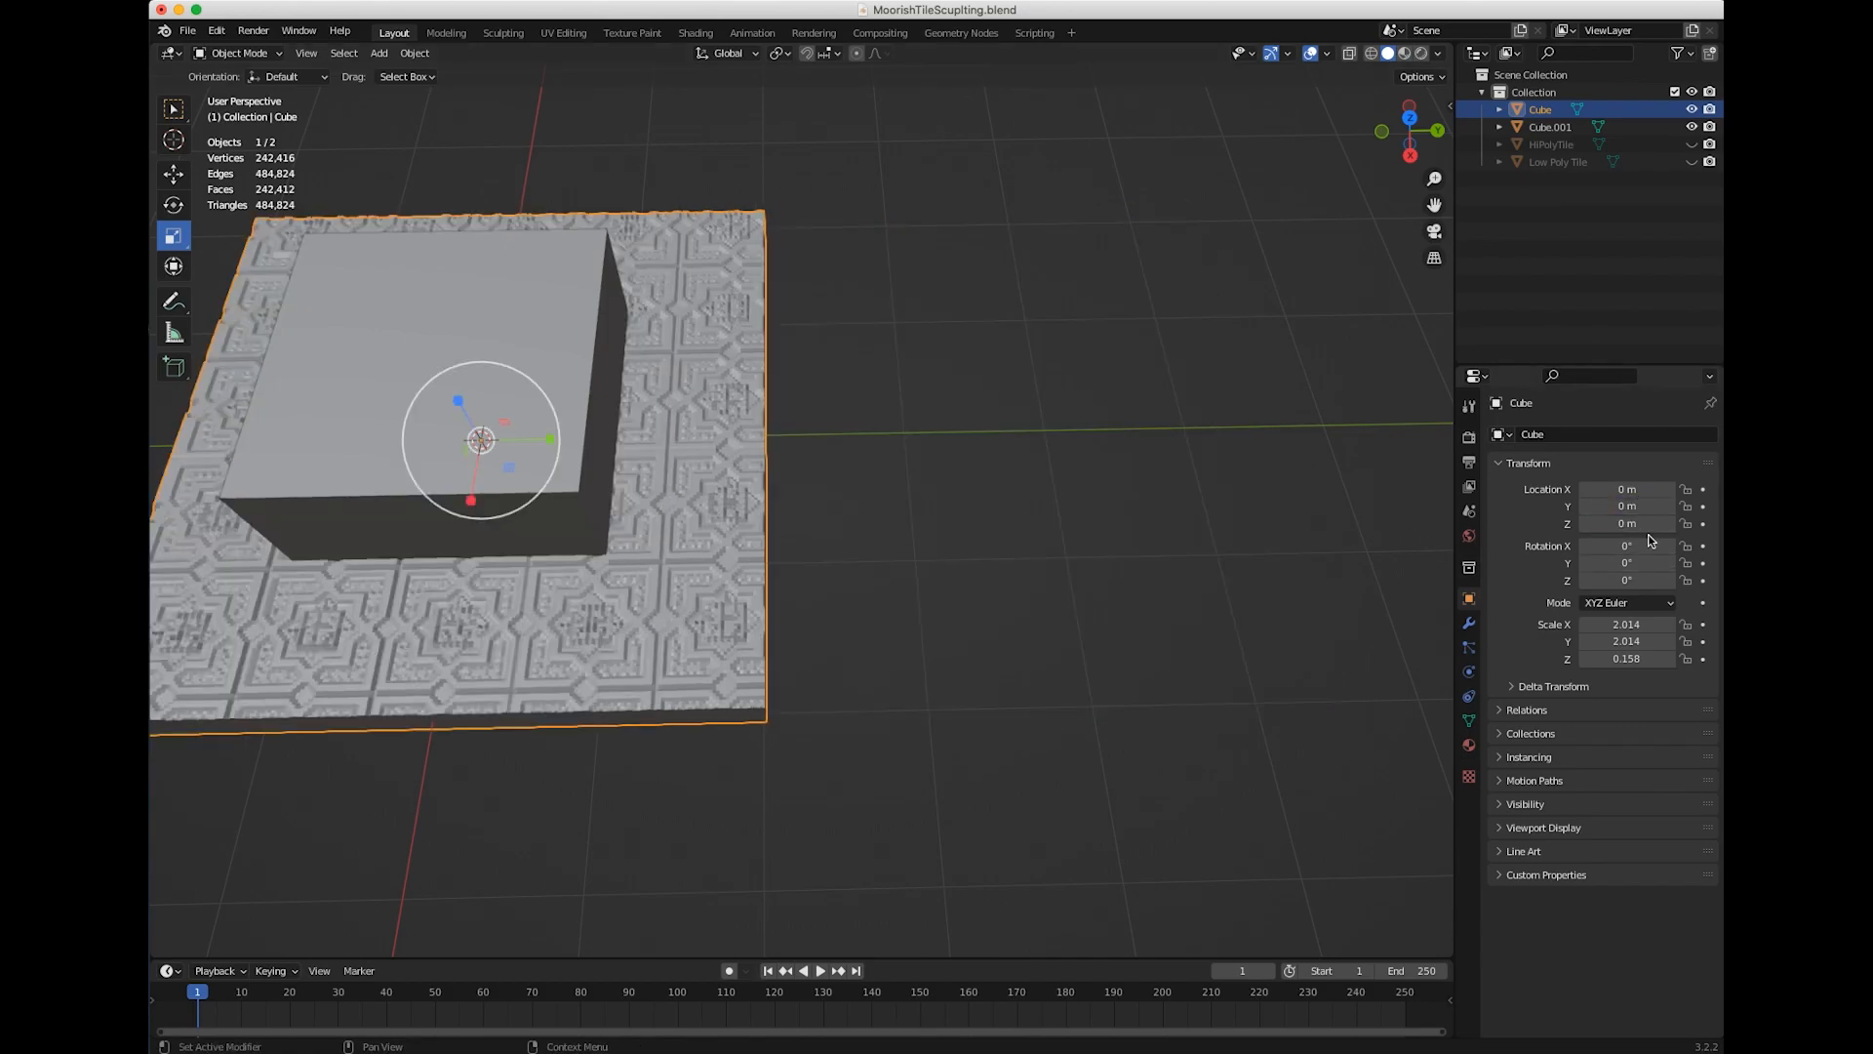
Scale the new cube to about 2.017 in X and 2.016 in Y so it covers the tiled slab's footprint
{"action": "left_click", "coordinate": [359, 440]}
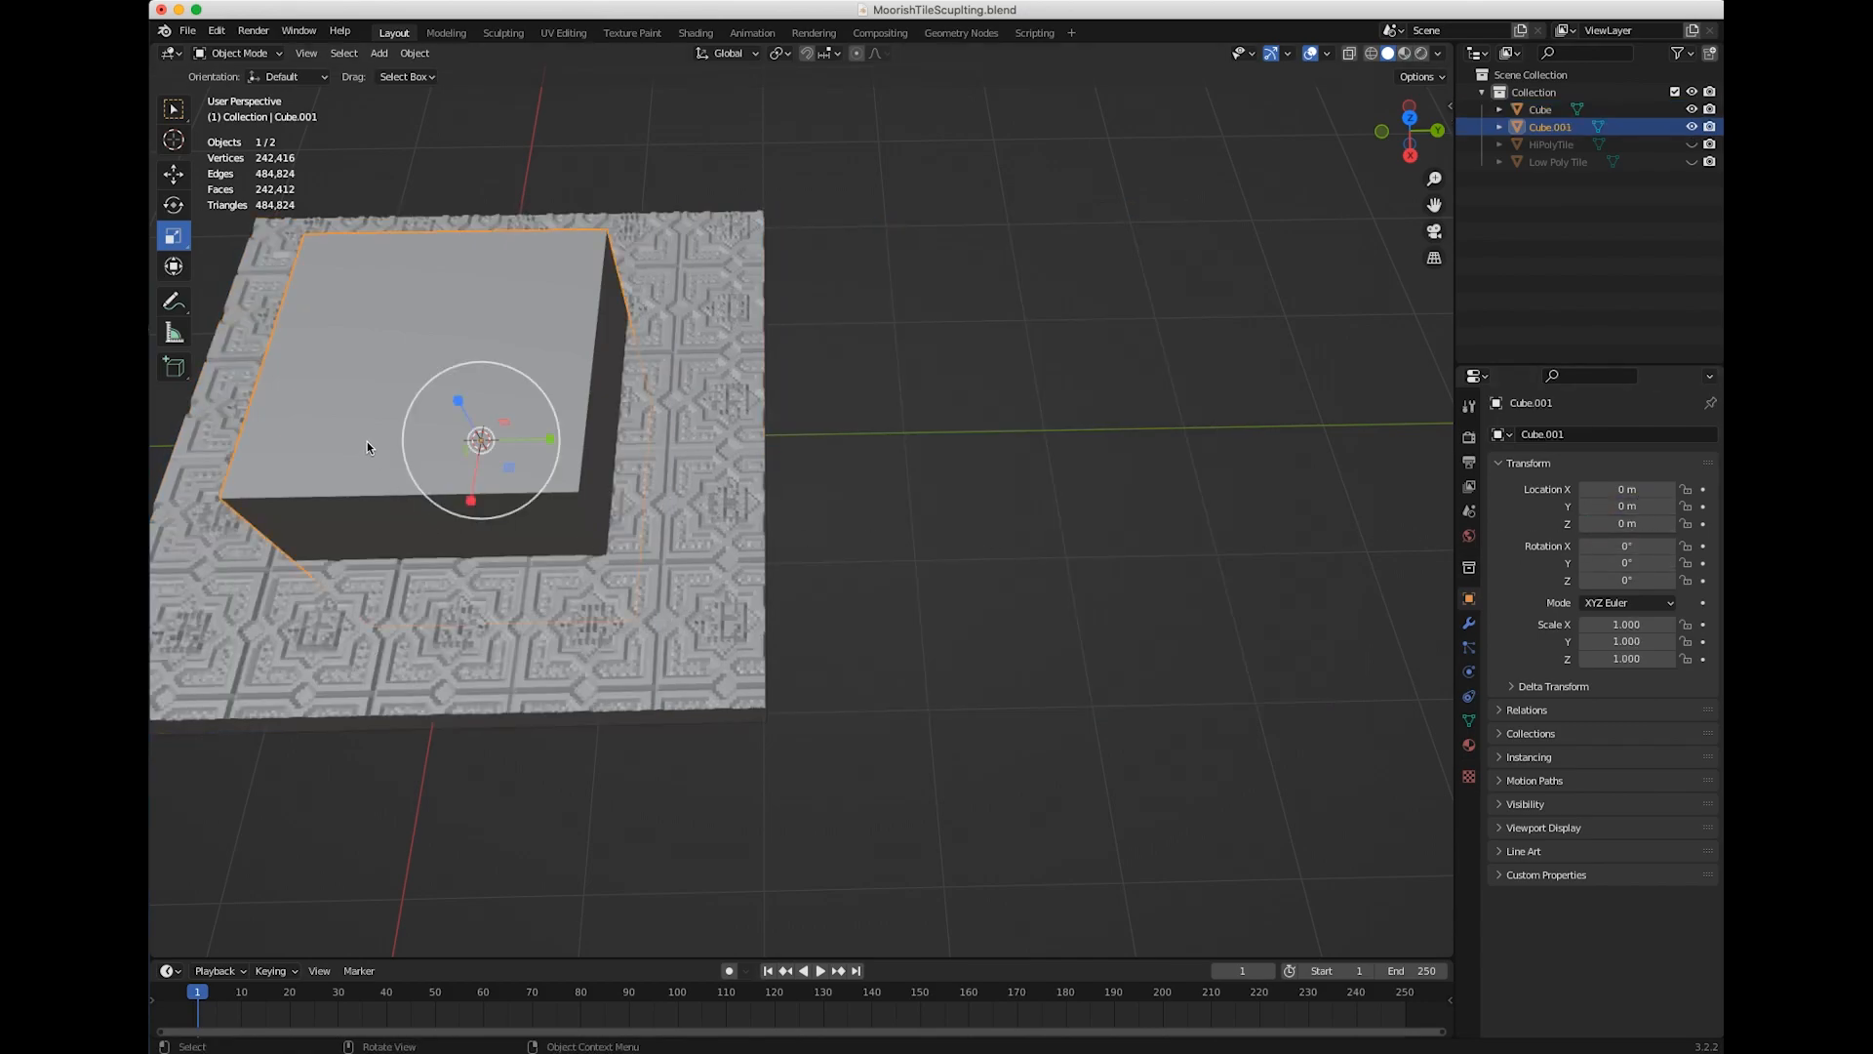
{"action": "middle_click_drag", "start_coordinate": [390, 408], "coordinate": [846, 465], "text": "shift"}
{"action": "left_click_drag", "start_coordinate": [1013, 464], "coordinate": [1036, 468]}
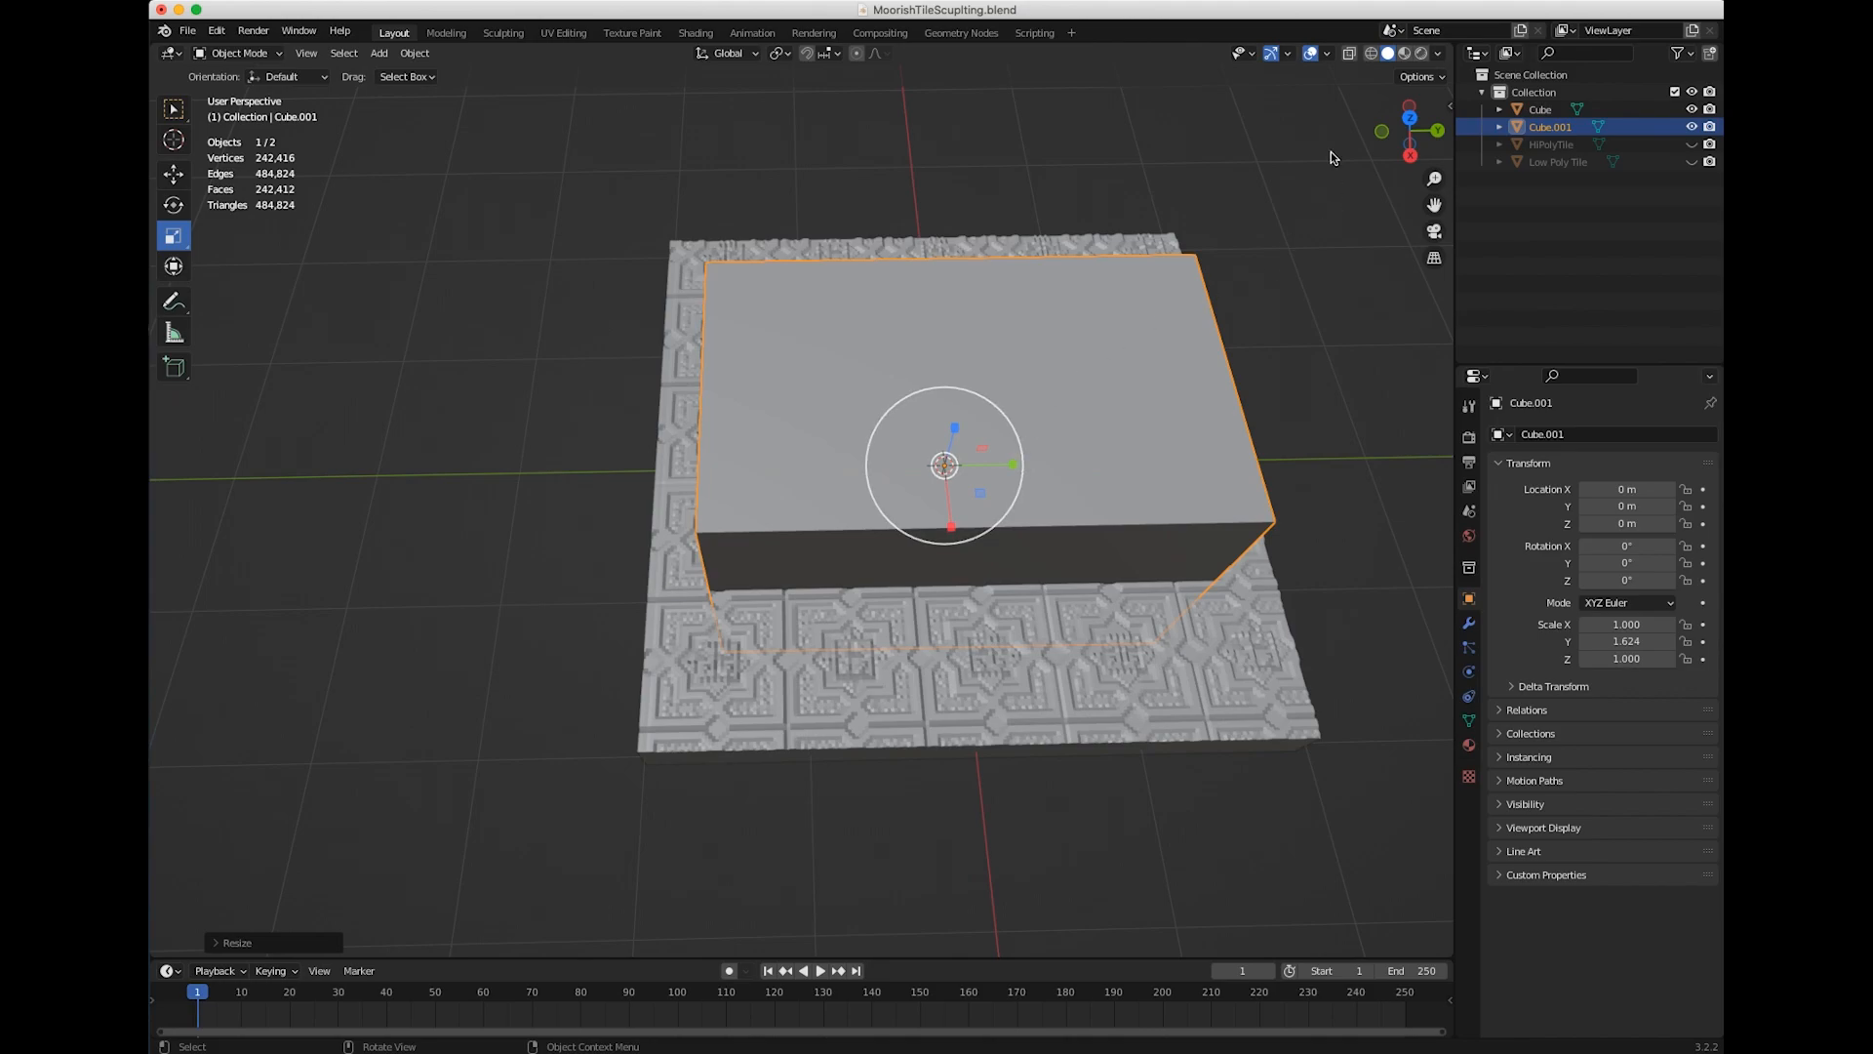
{"action": "left_click", "coordinate": [1409, 118]}
{"action": "left_click_drag", "start_coordinate": [801, 357], "coordinate": [898, 361]}
{"action": "left_click_drag", "start_coordinate": [734, 285], "coordinate": [726, 255]}
{"action": "middle_click_drag", "start_coordinate": [749, 322], "coordinate": [795, 489], "text": "shift"}
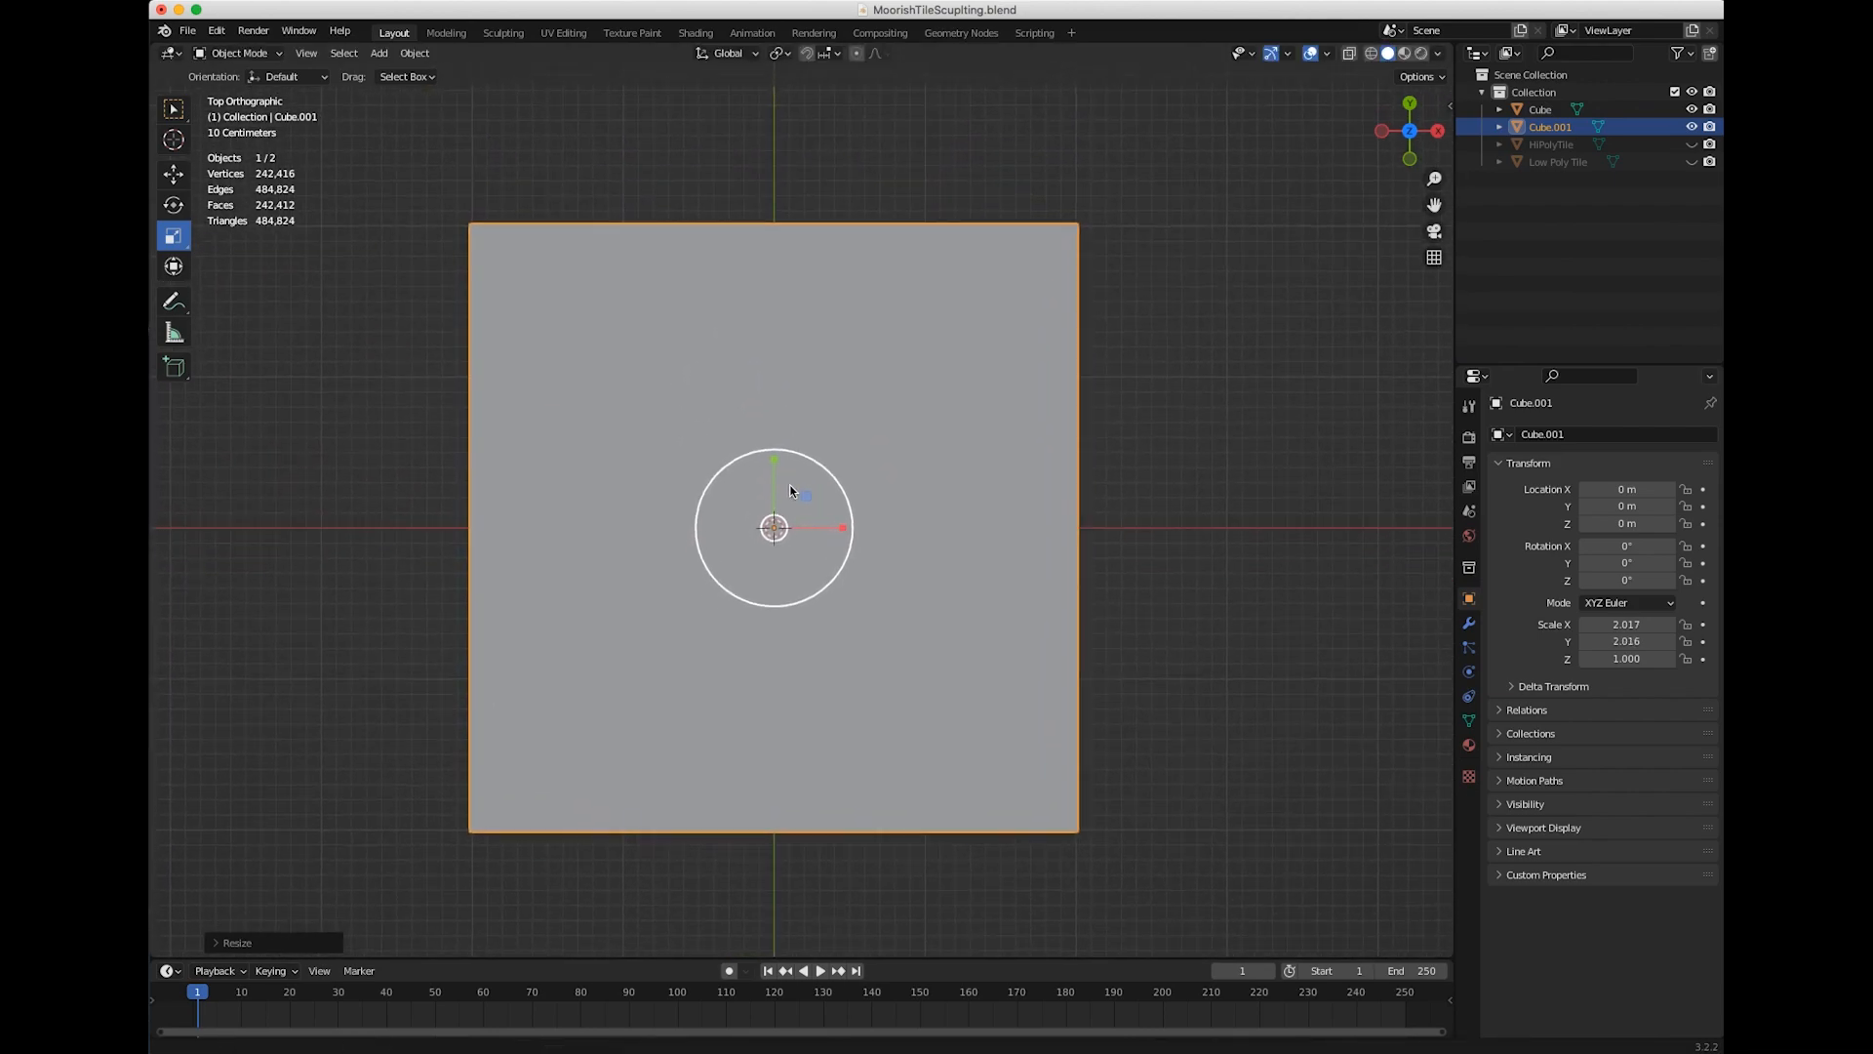
Flatten the new cube to a Z scale of about 0.159 to match the slab's thickness, using X-ray display, and deselect it
{"action": "key", "text": "KP_3"}
{"action": "left_click_drag", "start_coordinate": [787, 478], "coordinate": [786, 523]}
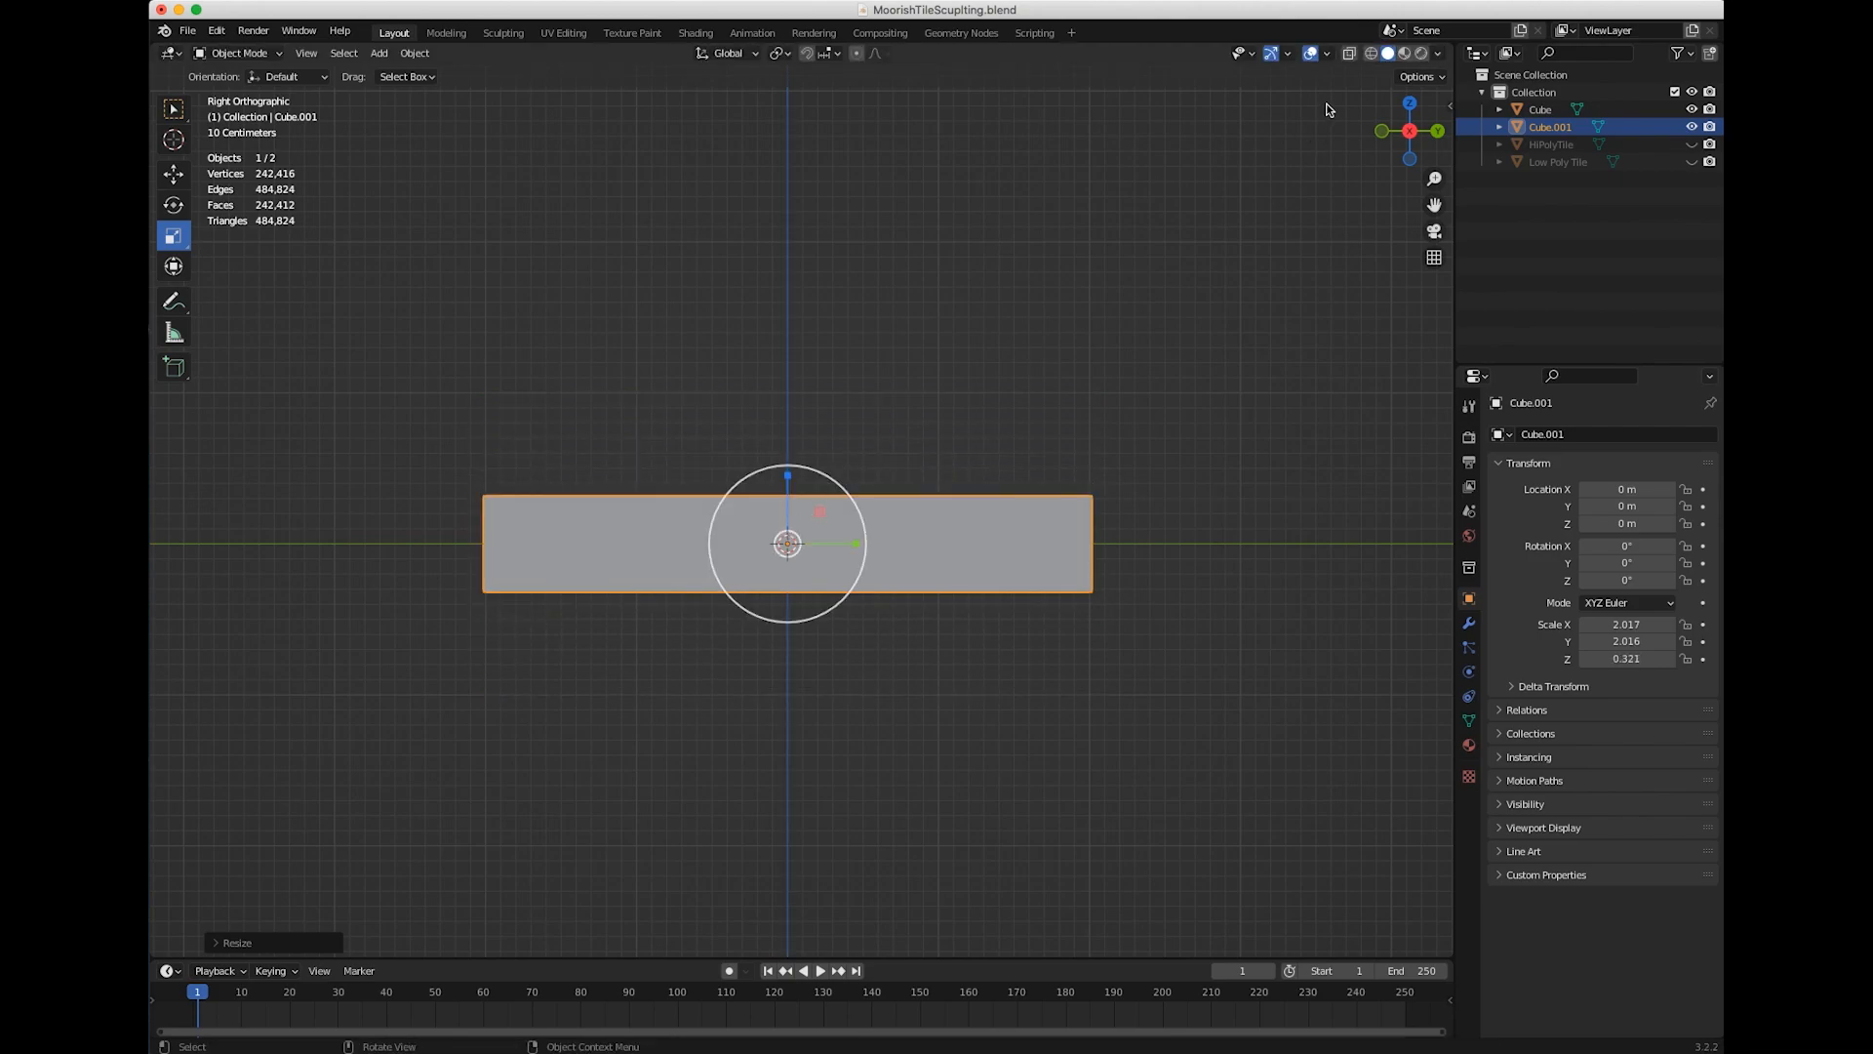
{"action": "left_click", "coordinate": [1349, 54]}
{"action": "left_click_drag", "start_coordinate": [787, 475], "coordinate": [777, 516]}
{"action": "scroll", "coordinate": [523, 384], "scroll_direction": "up", "scroll_amount": 10}
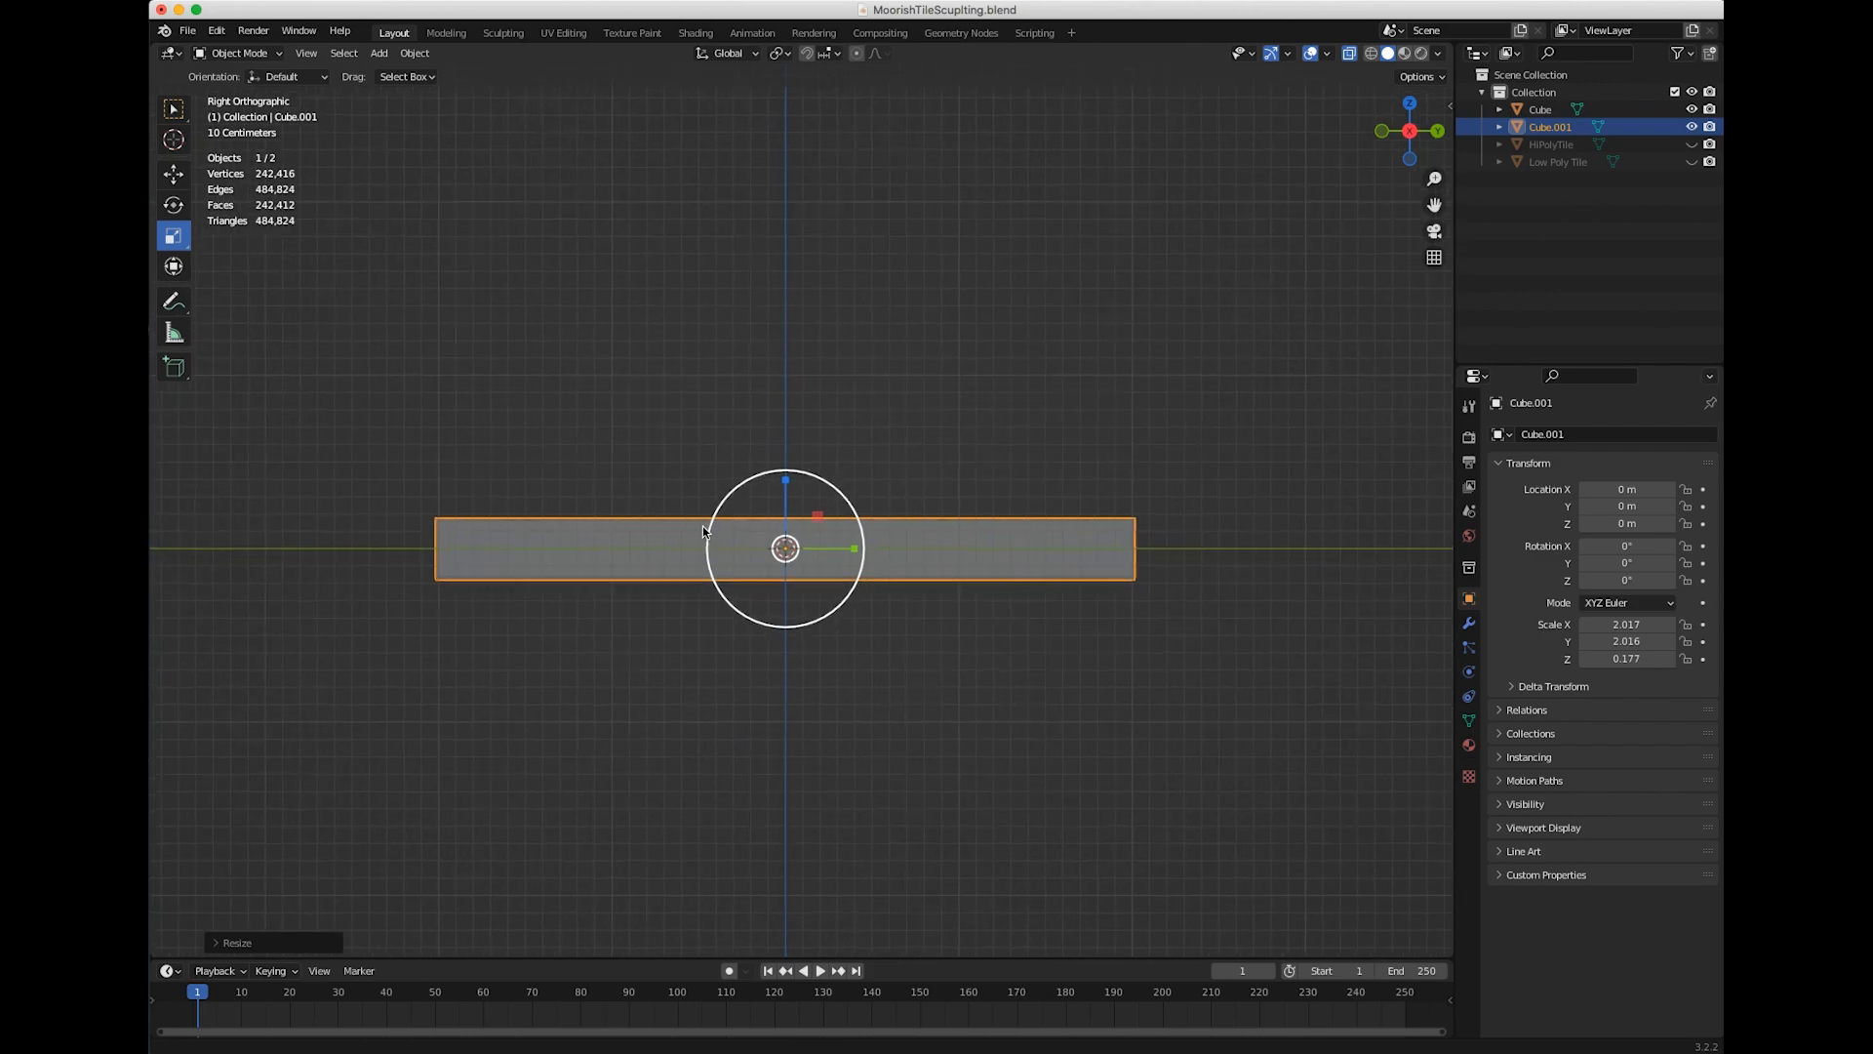
{"action": "key", "text": "KP_Decimal"}
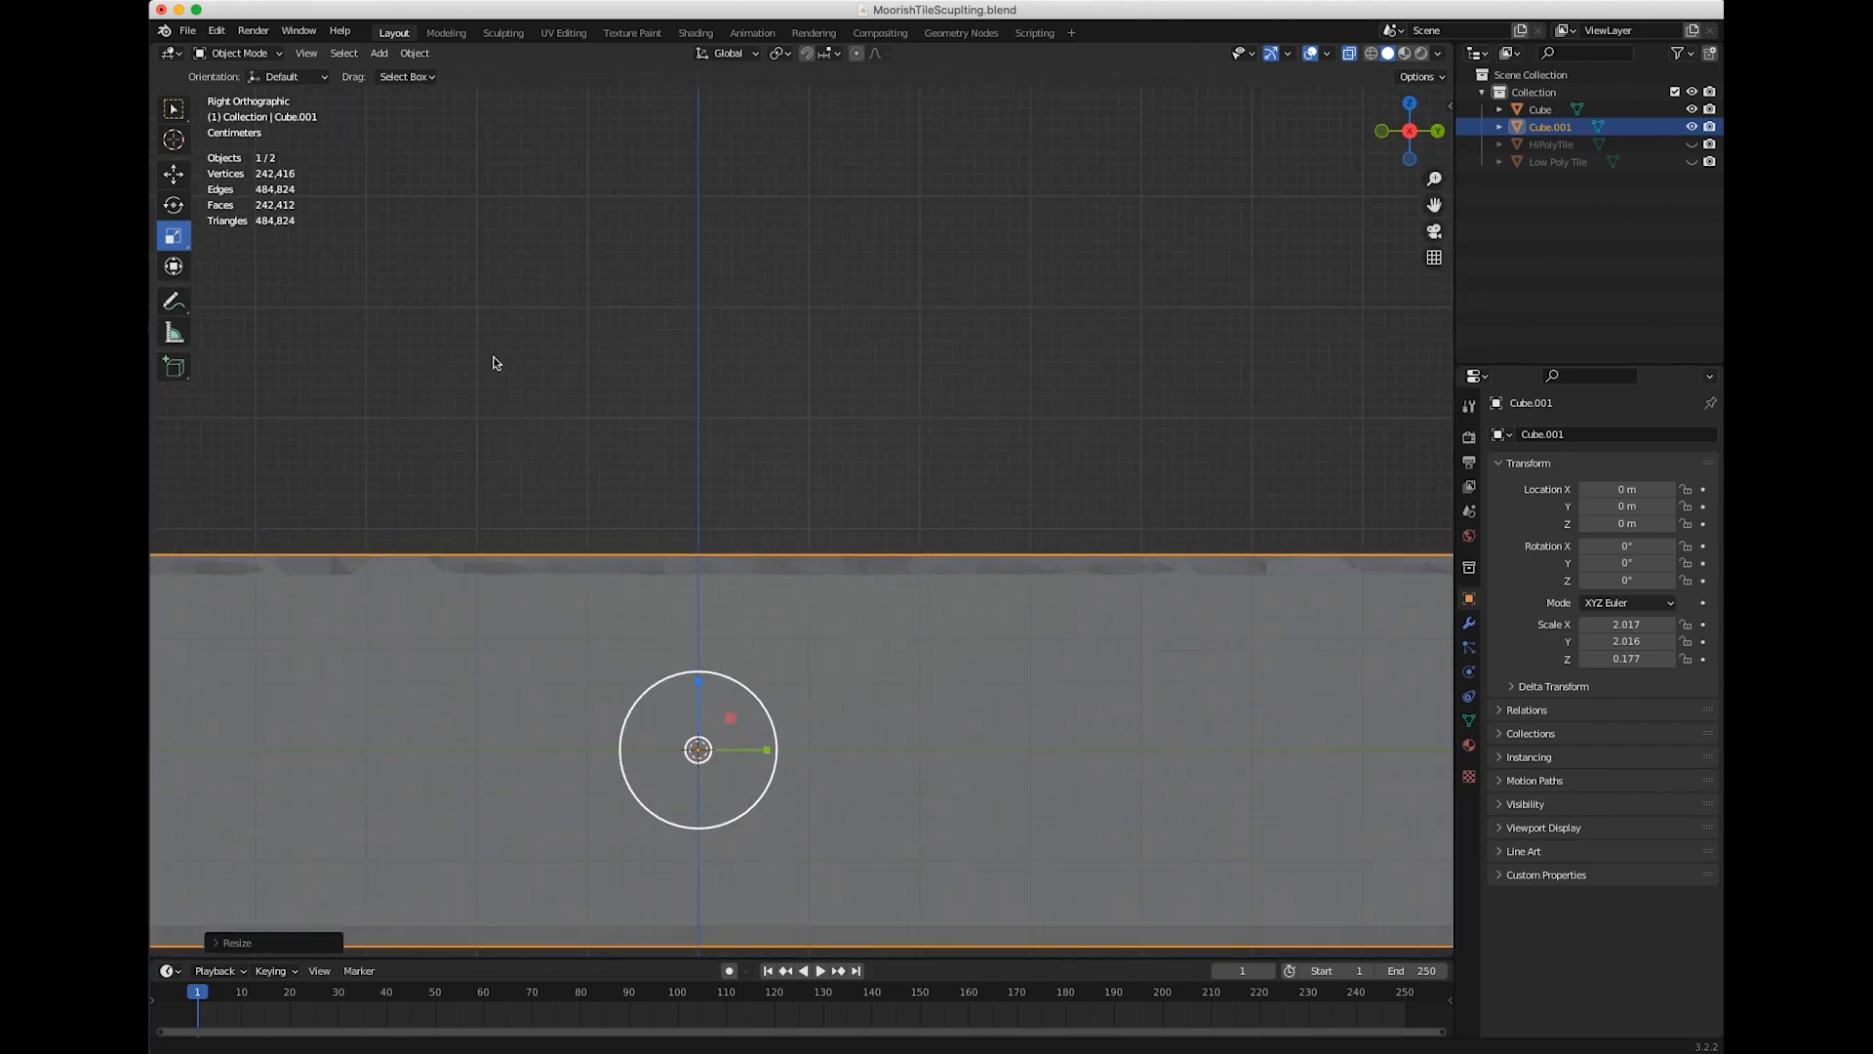
{"action": "left_click_drag", "start_coordinate": [751, 571], "coordinate": [750, 582]}
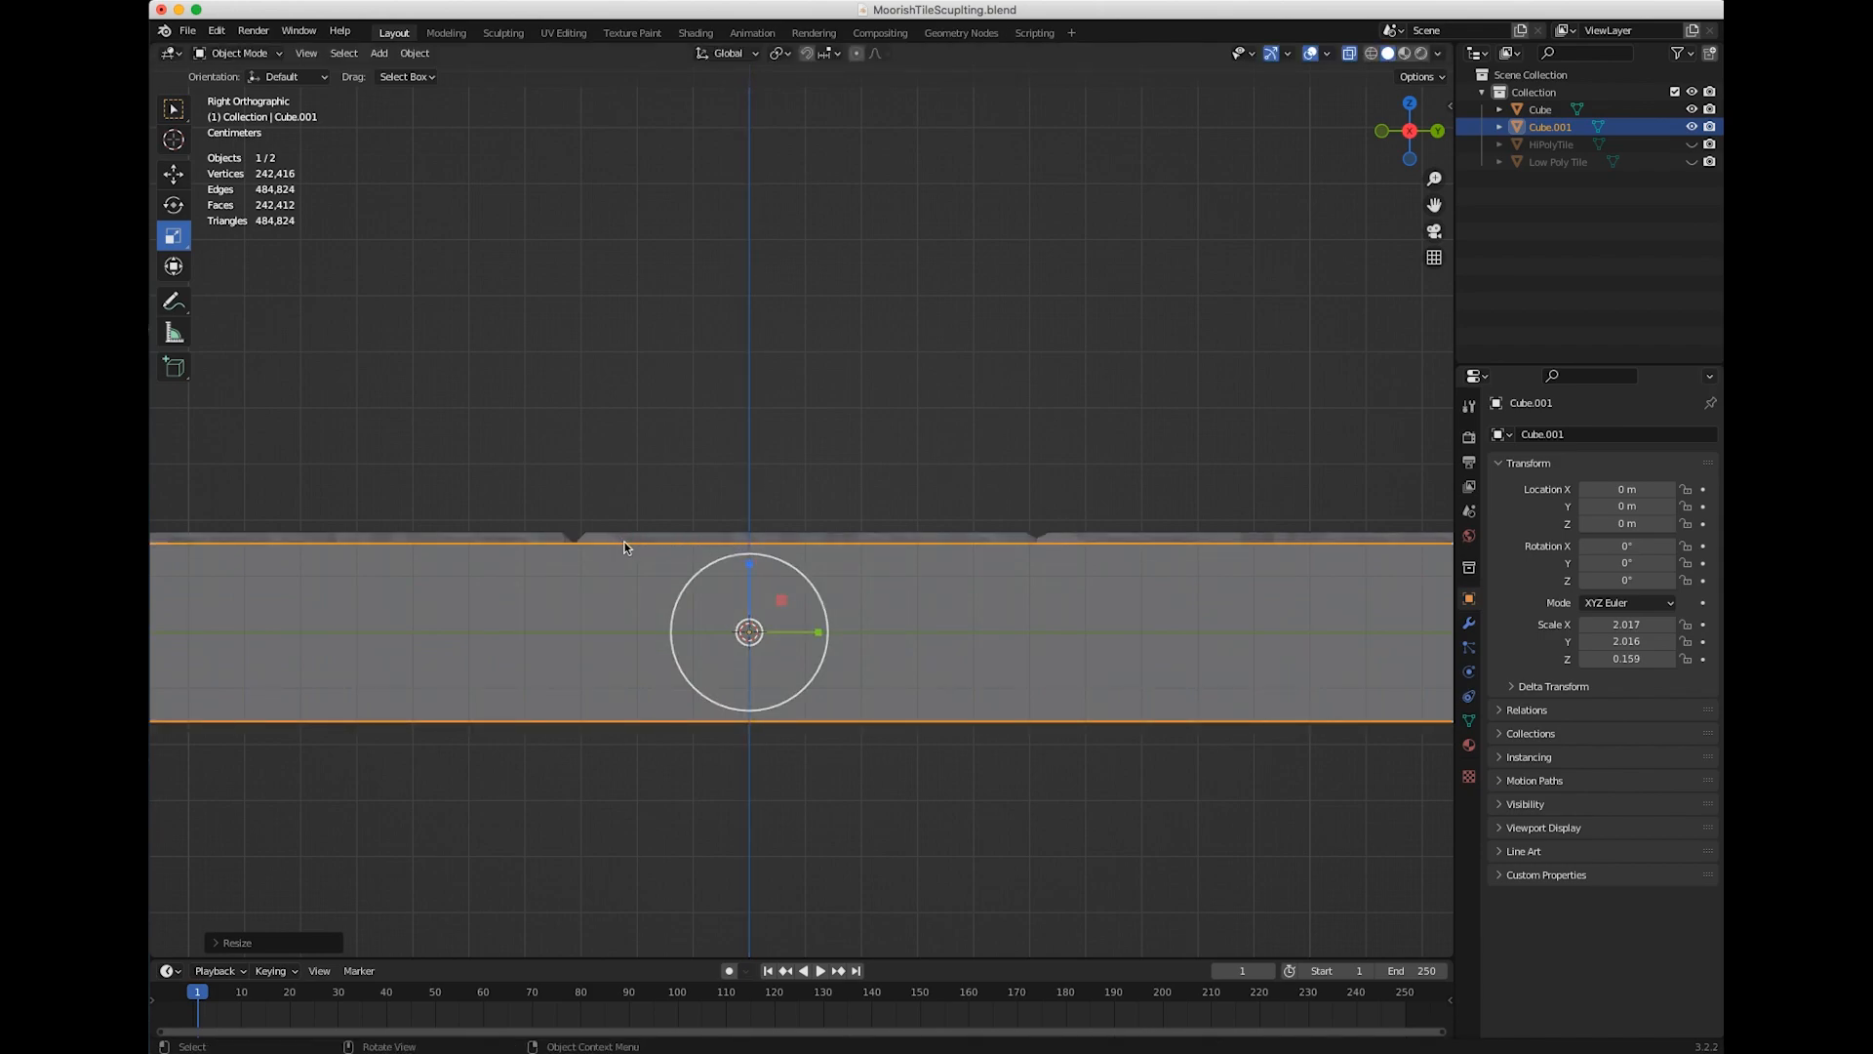
{"action": "left_click", "coordinate": [619, 485]}
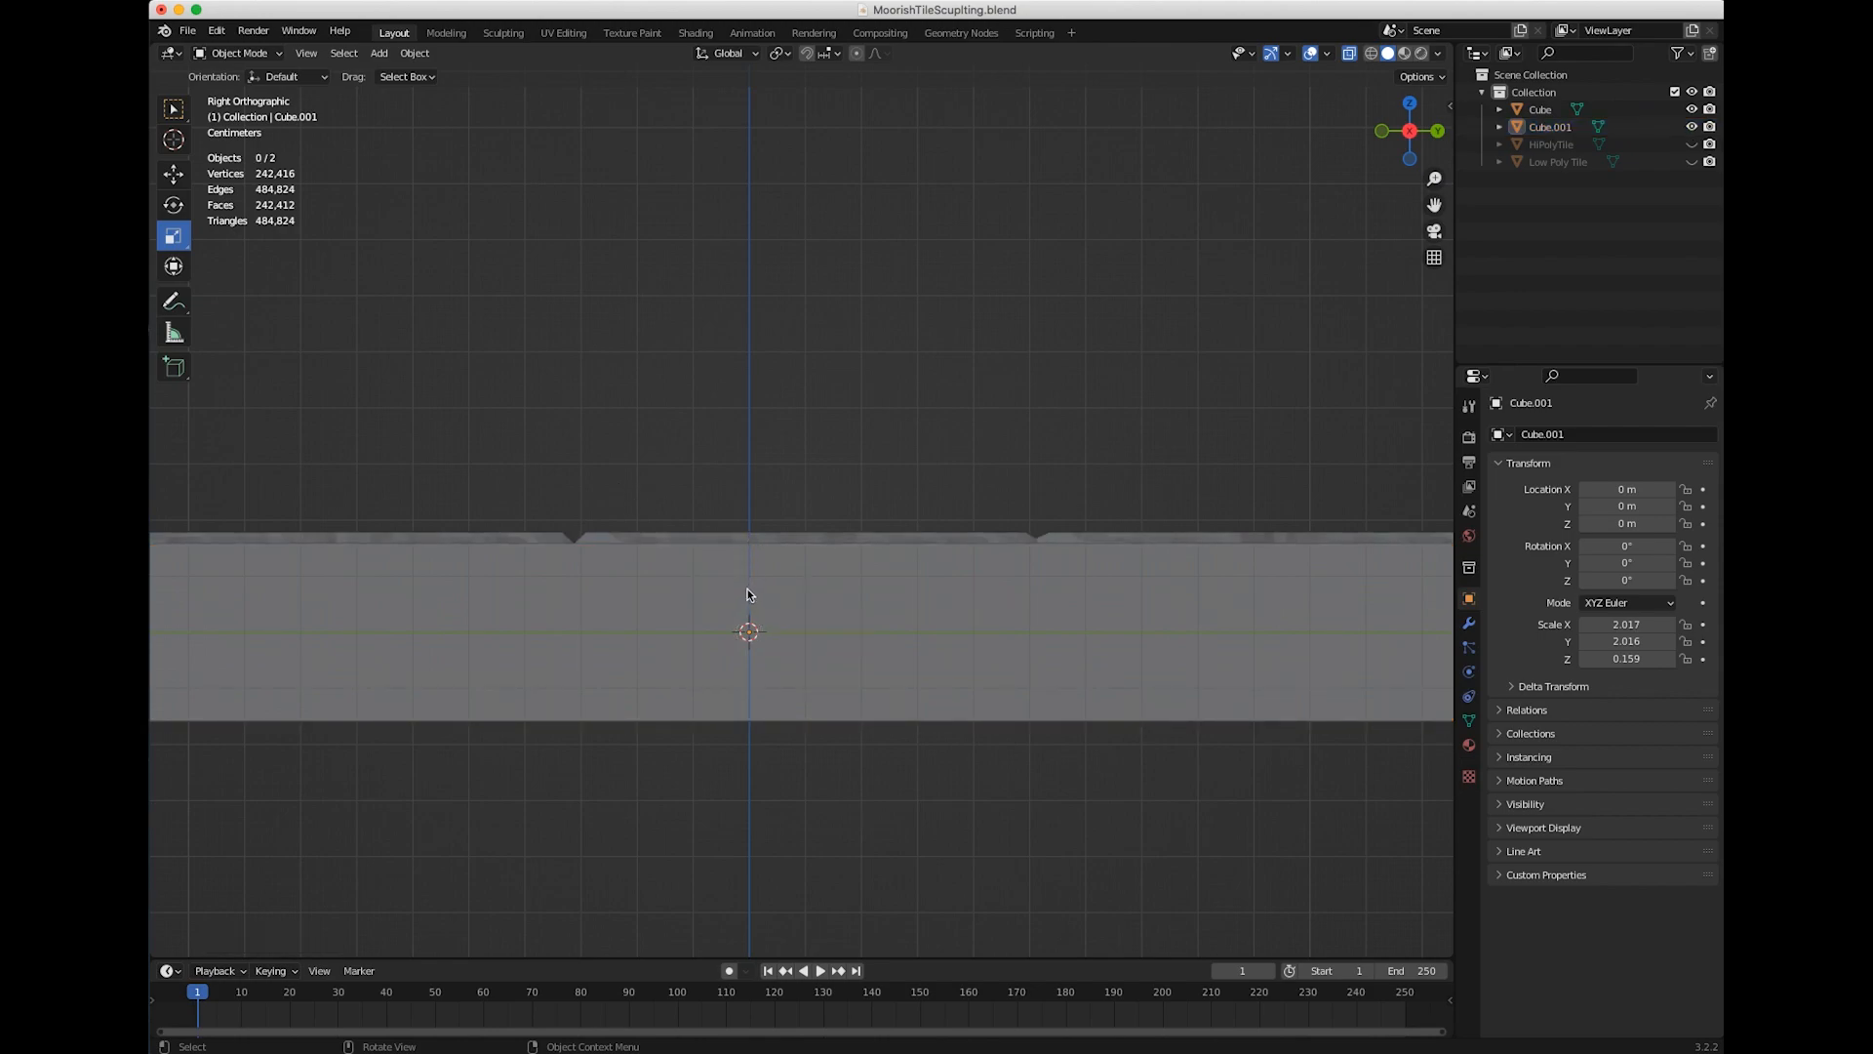
{"action": "mouse_move", "coordinate": [746, 591]}
{"action": "middle_mouse_down"}
{"action": "mouse_move", "coordinate": [852, 657]}
{"action": "mouse_move", "coordinate": [1117, 940]}
{"action": "middle_mouse_up"}
{"action": "middle_click_drag", "start_coordinate": [886, 702], "coordinate": [833, 662], "text": "ctrl"}
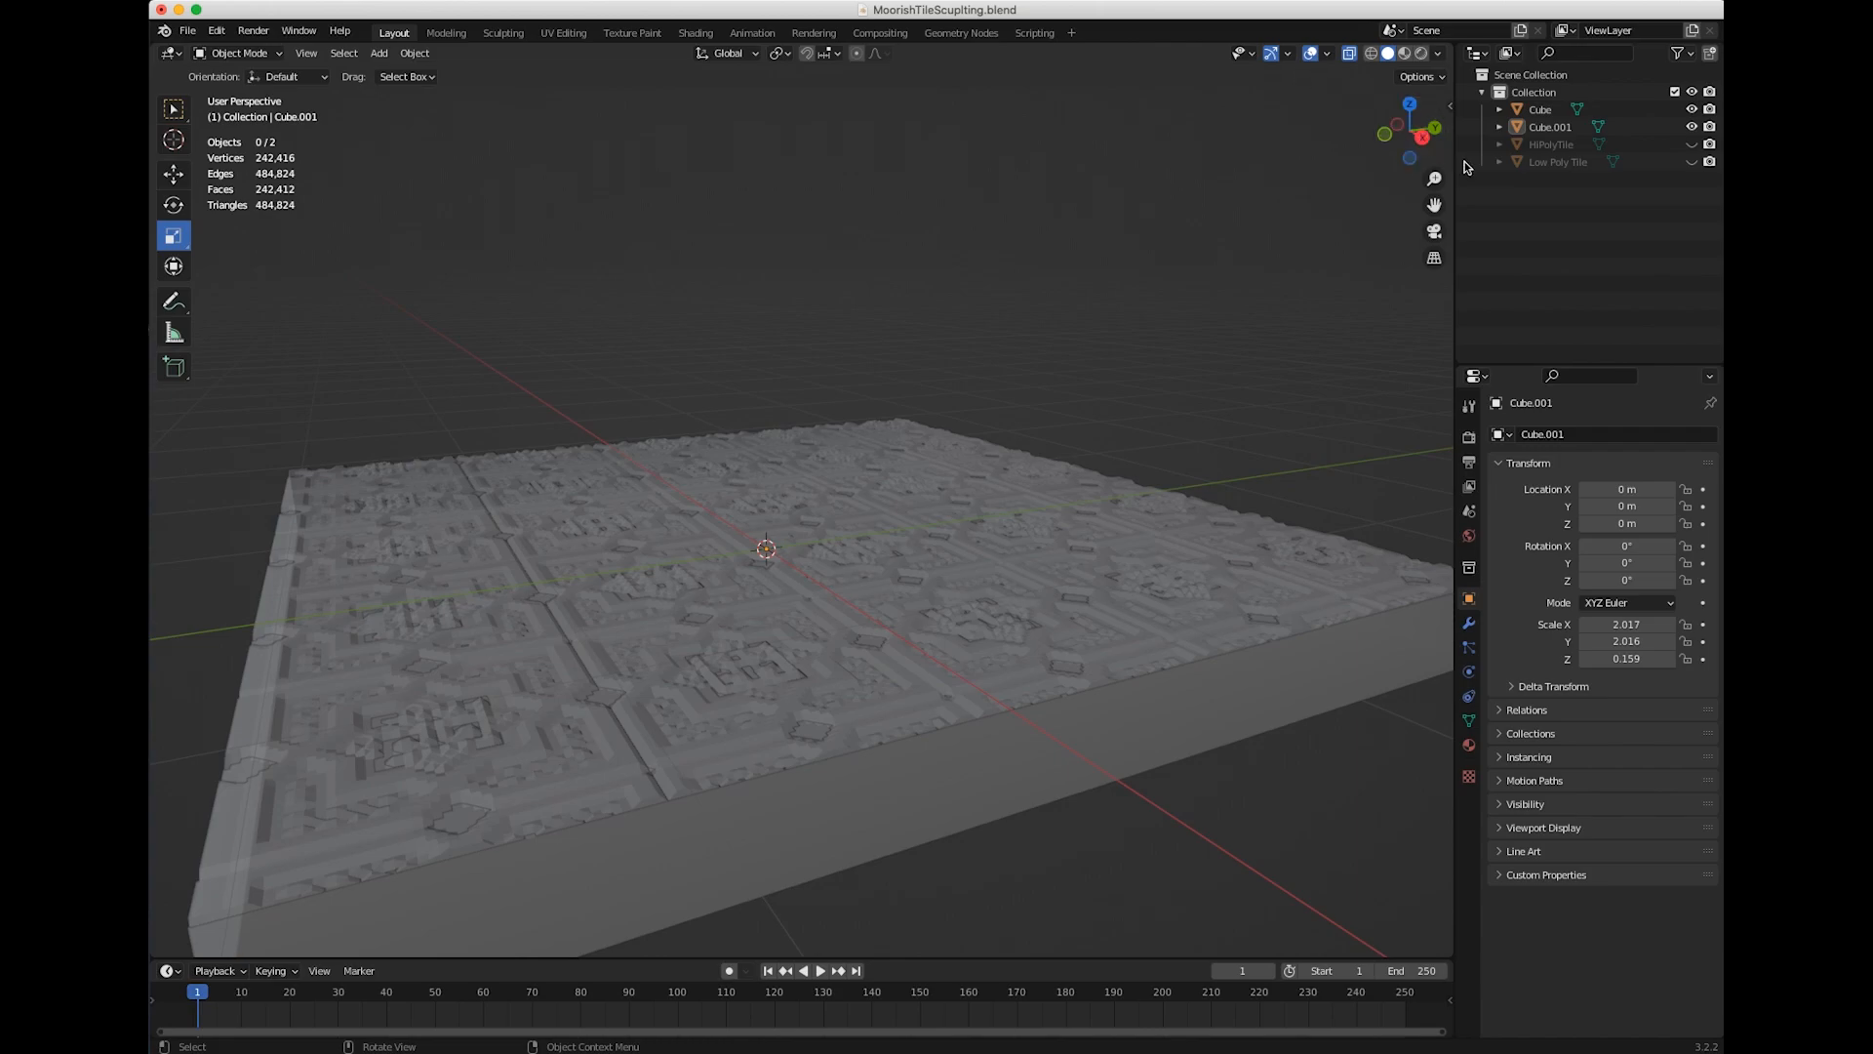
Rename the flattened cube as LowPoly and open its UV layout in the UV Editing workspace
{"action": "double_click", "coordinate": [1554, 128]}
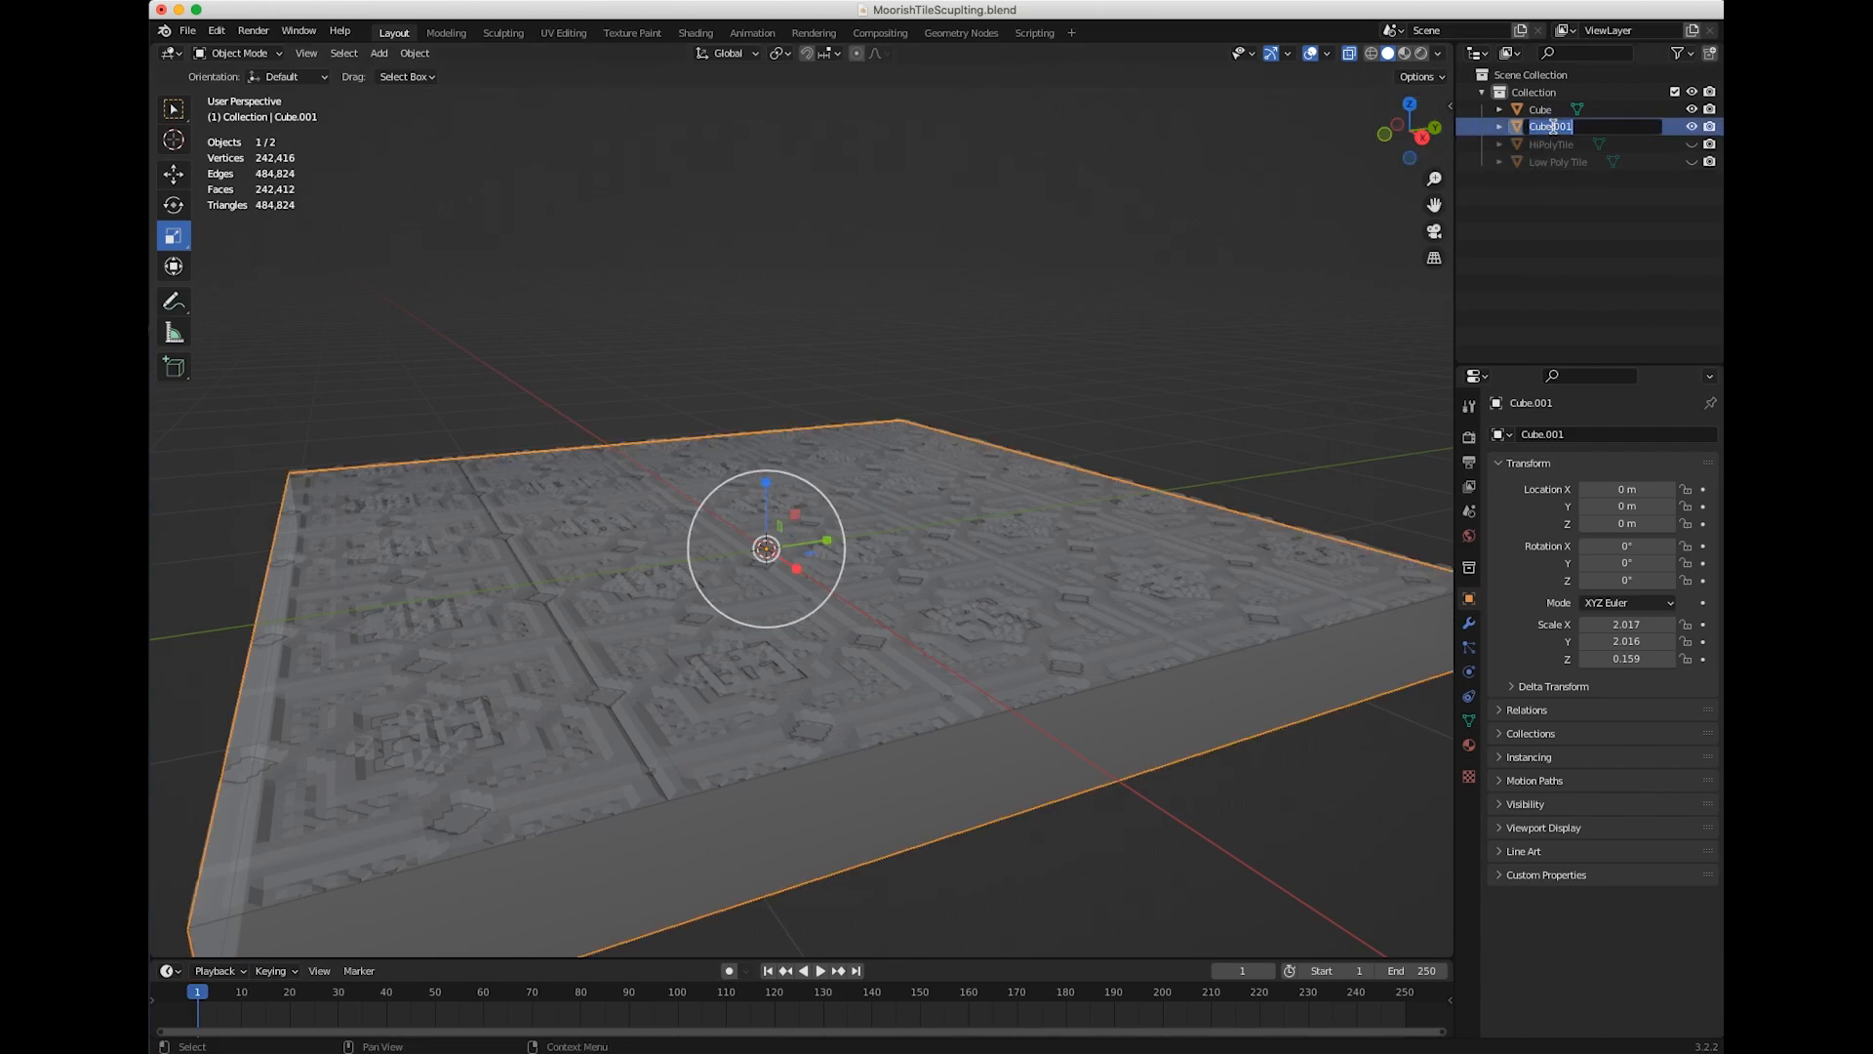
{"action": "type", "text": "L"}
{"action": "key", "text": "Return"}
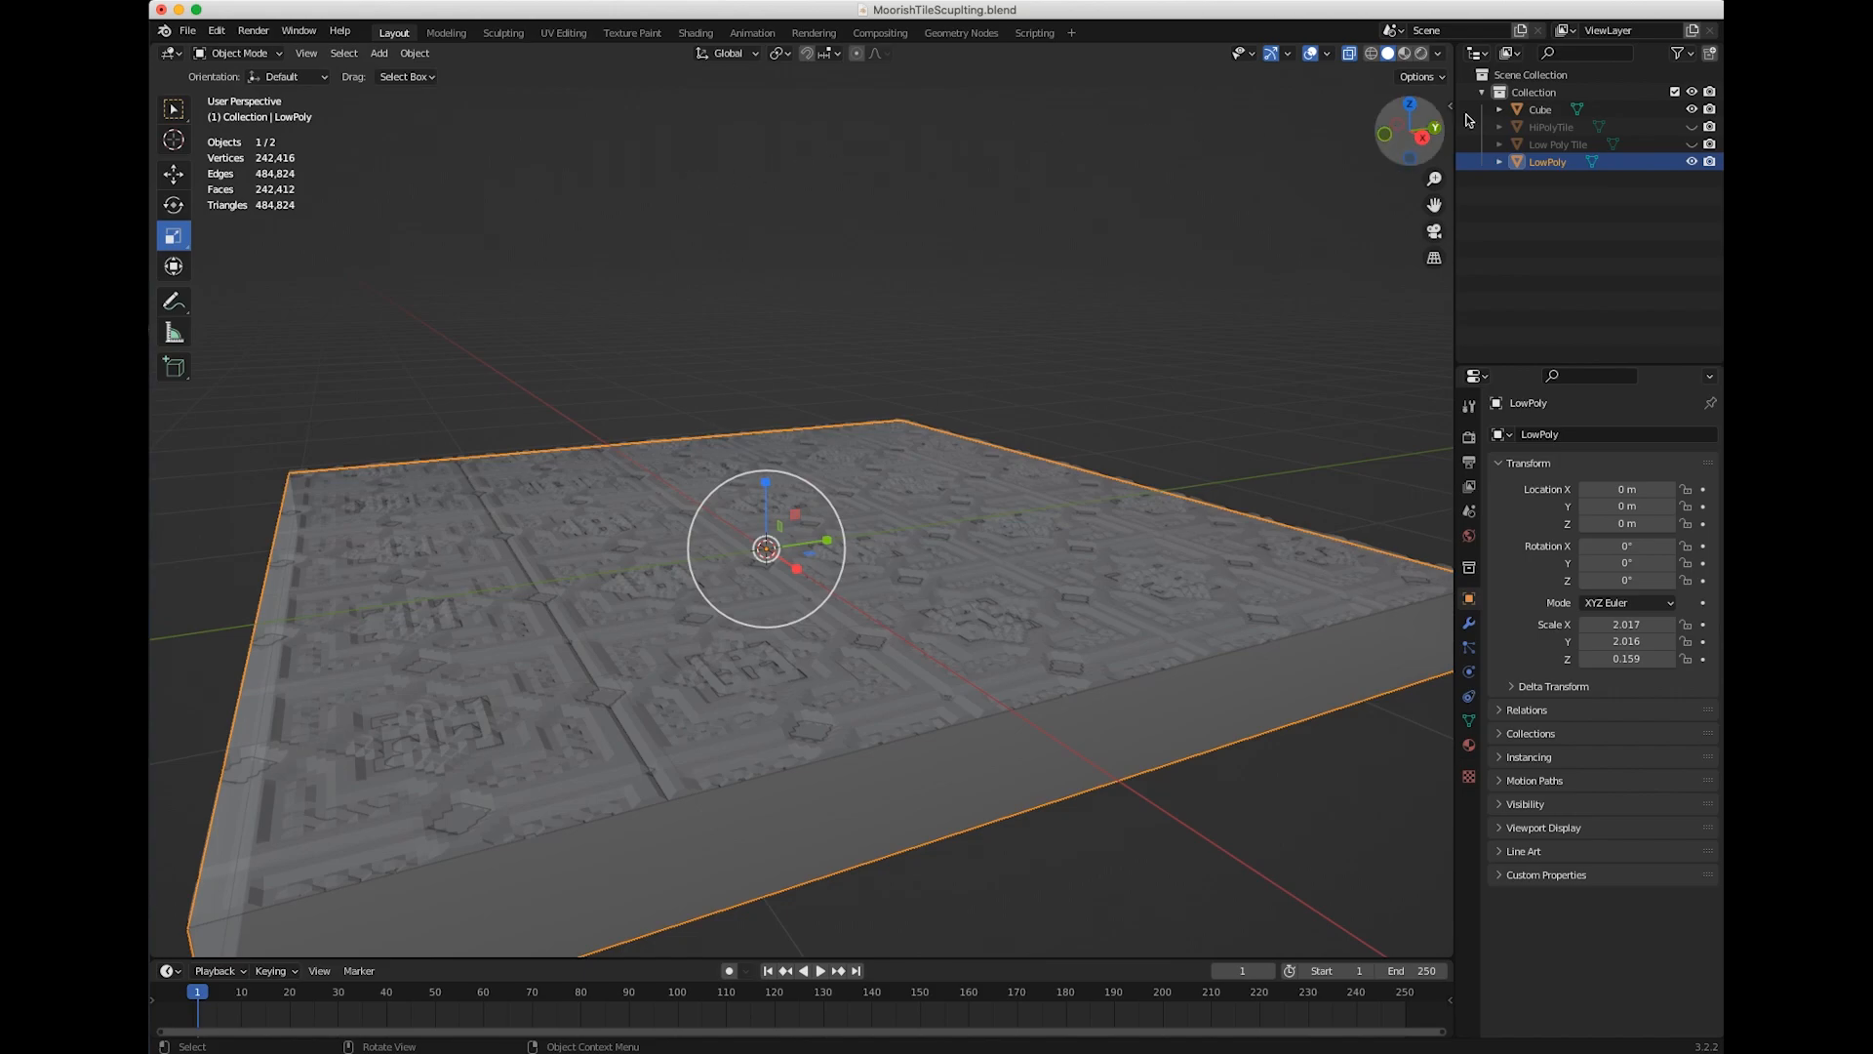
{"action": "left_click", "coordinate": [556, 35]}
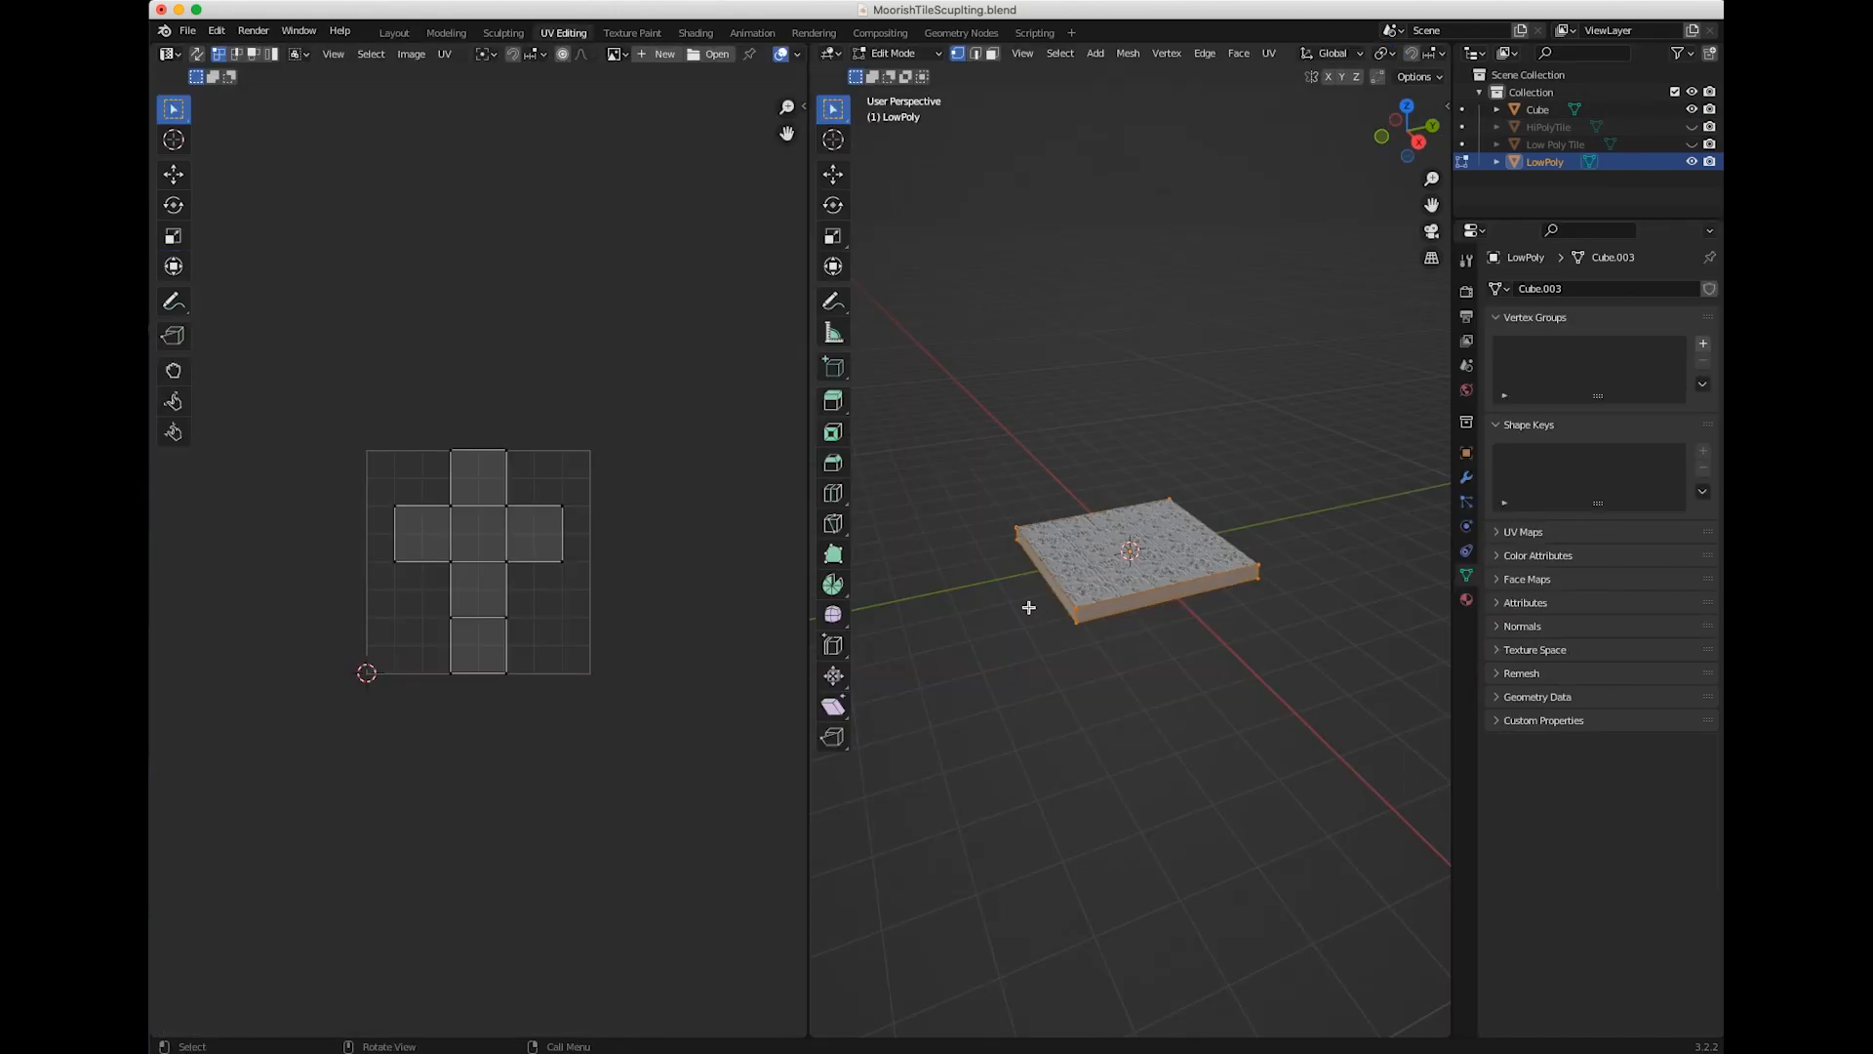
{"action": "scroll", "coordinate": [446, 590], "scroll_direction": "up", "scroll_amount": 5}
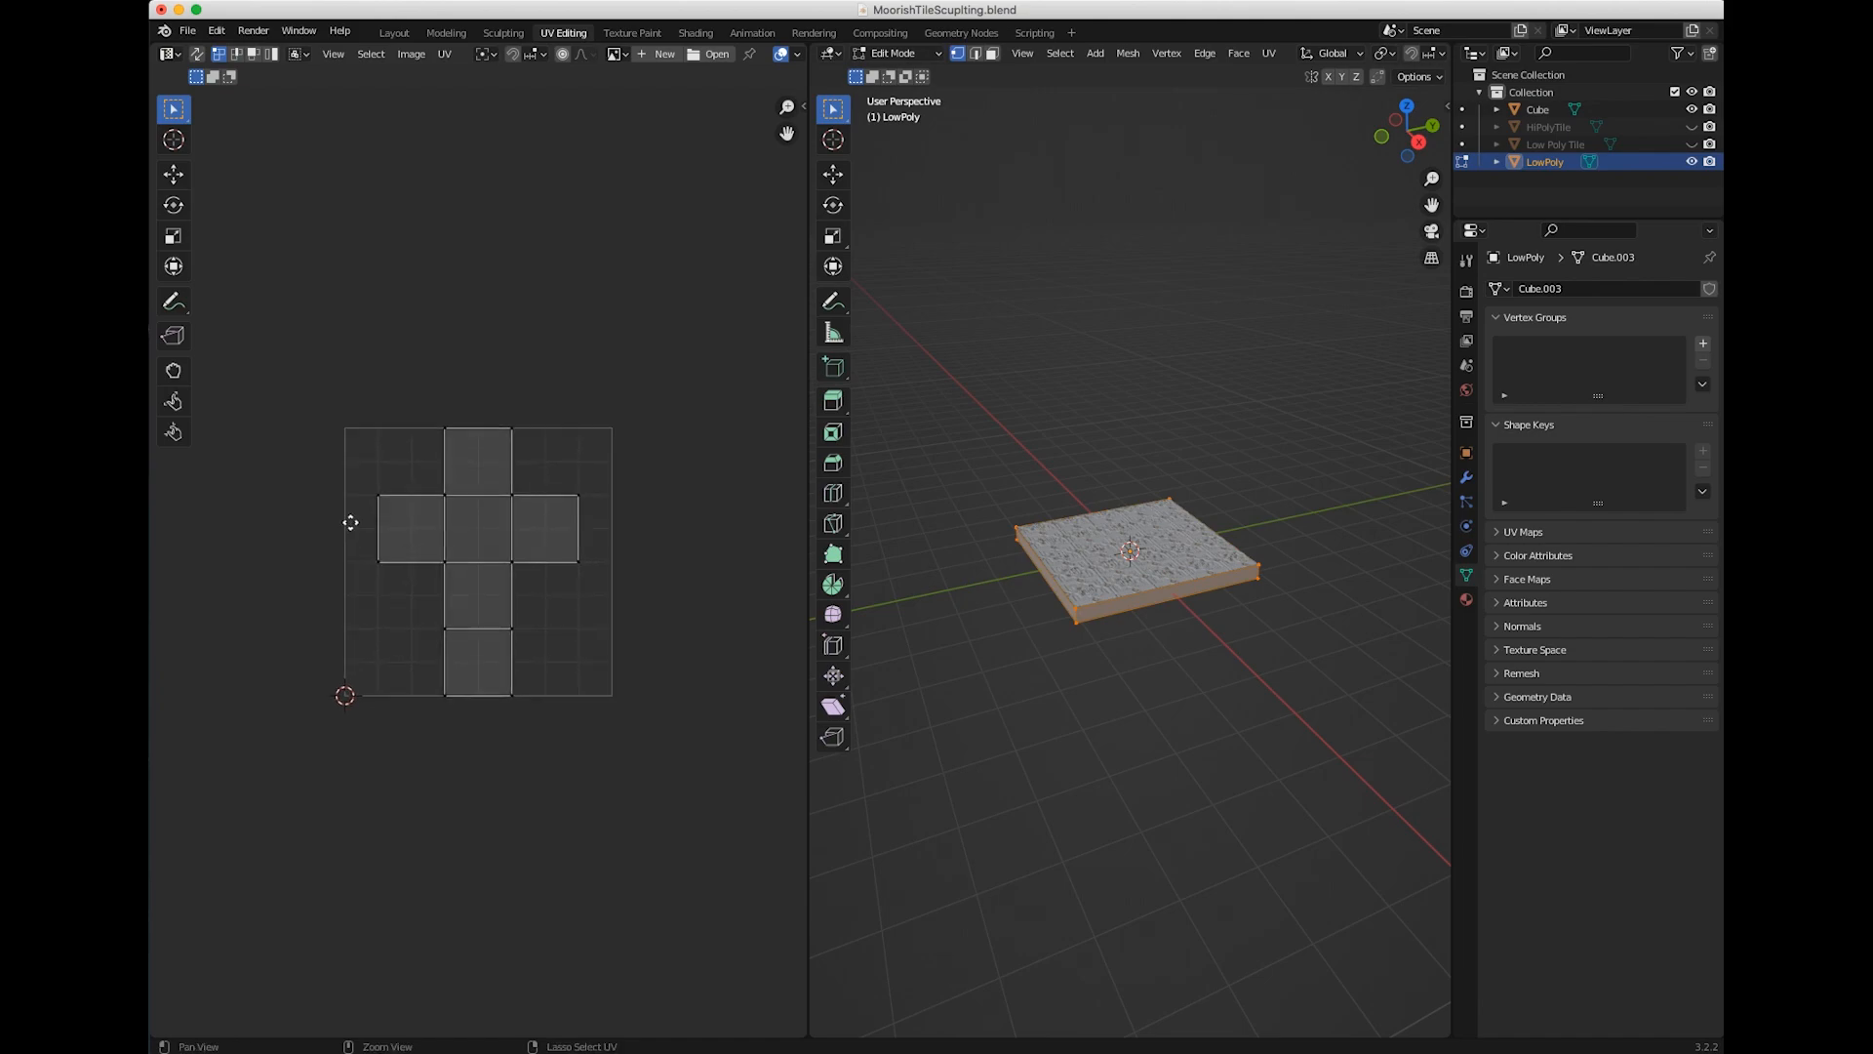
{"action": "scroll", "coordinate": [455, 544], "scroll_direction": "up", "scroll_amount": 2}
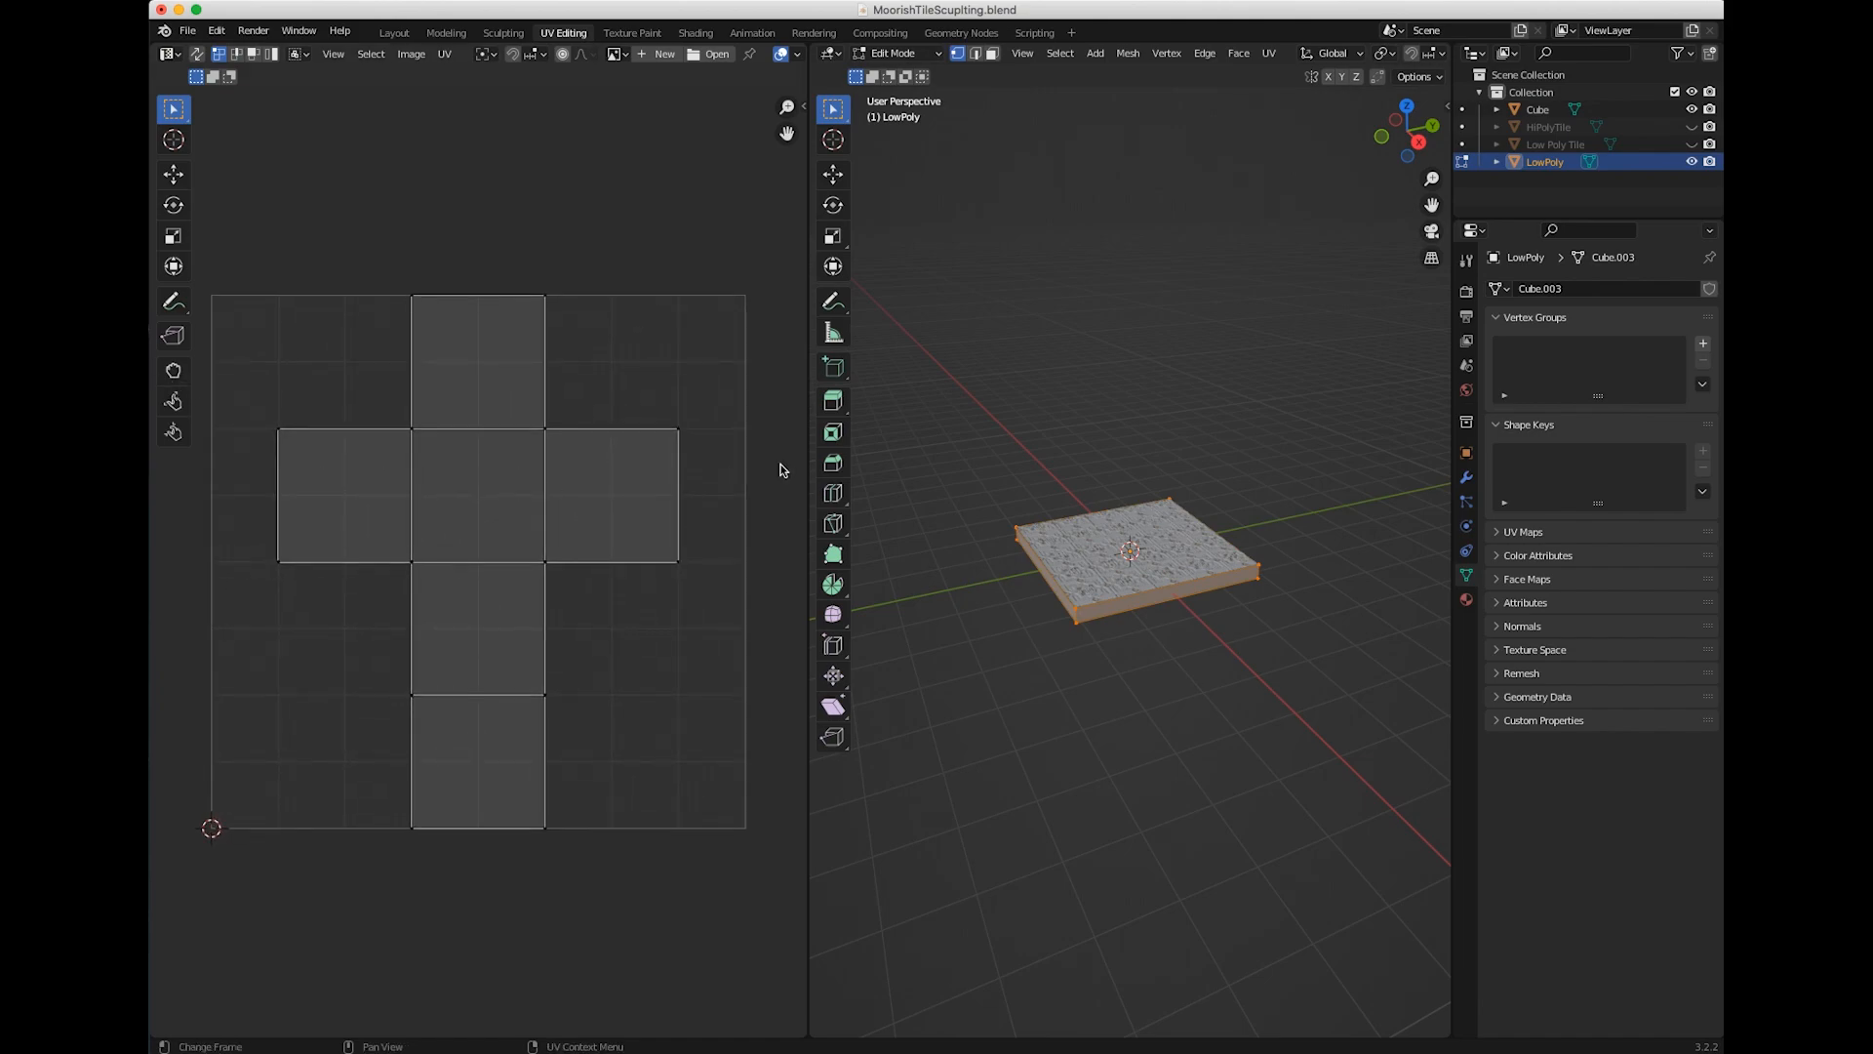
Rename the detailed tiled slab as HiPoly
{"action": "double_click", "coordinate": [1537, 111]}
{"action": "type", "text": "Hi"}
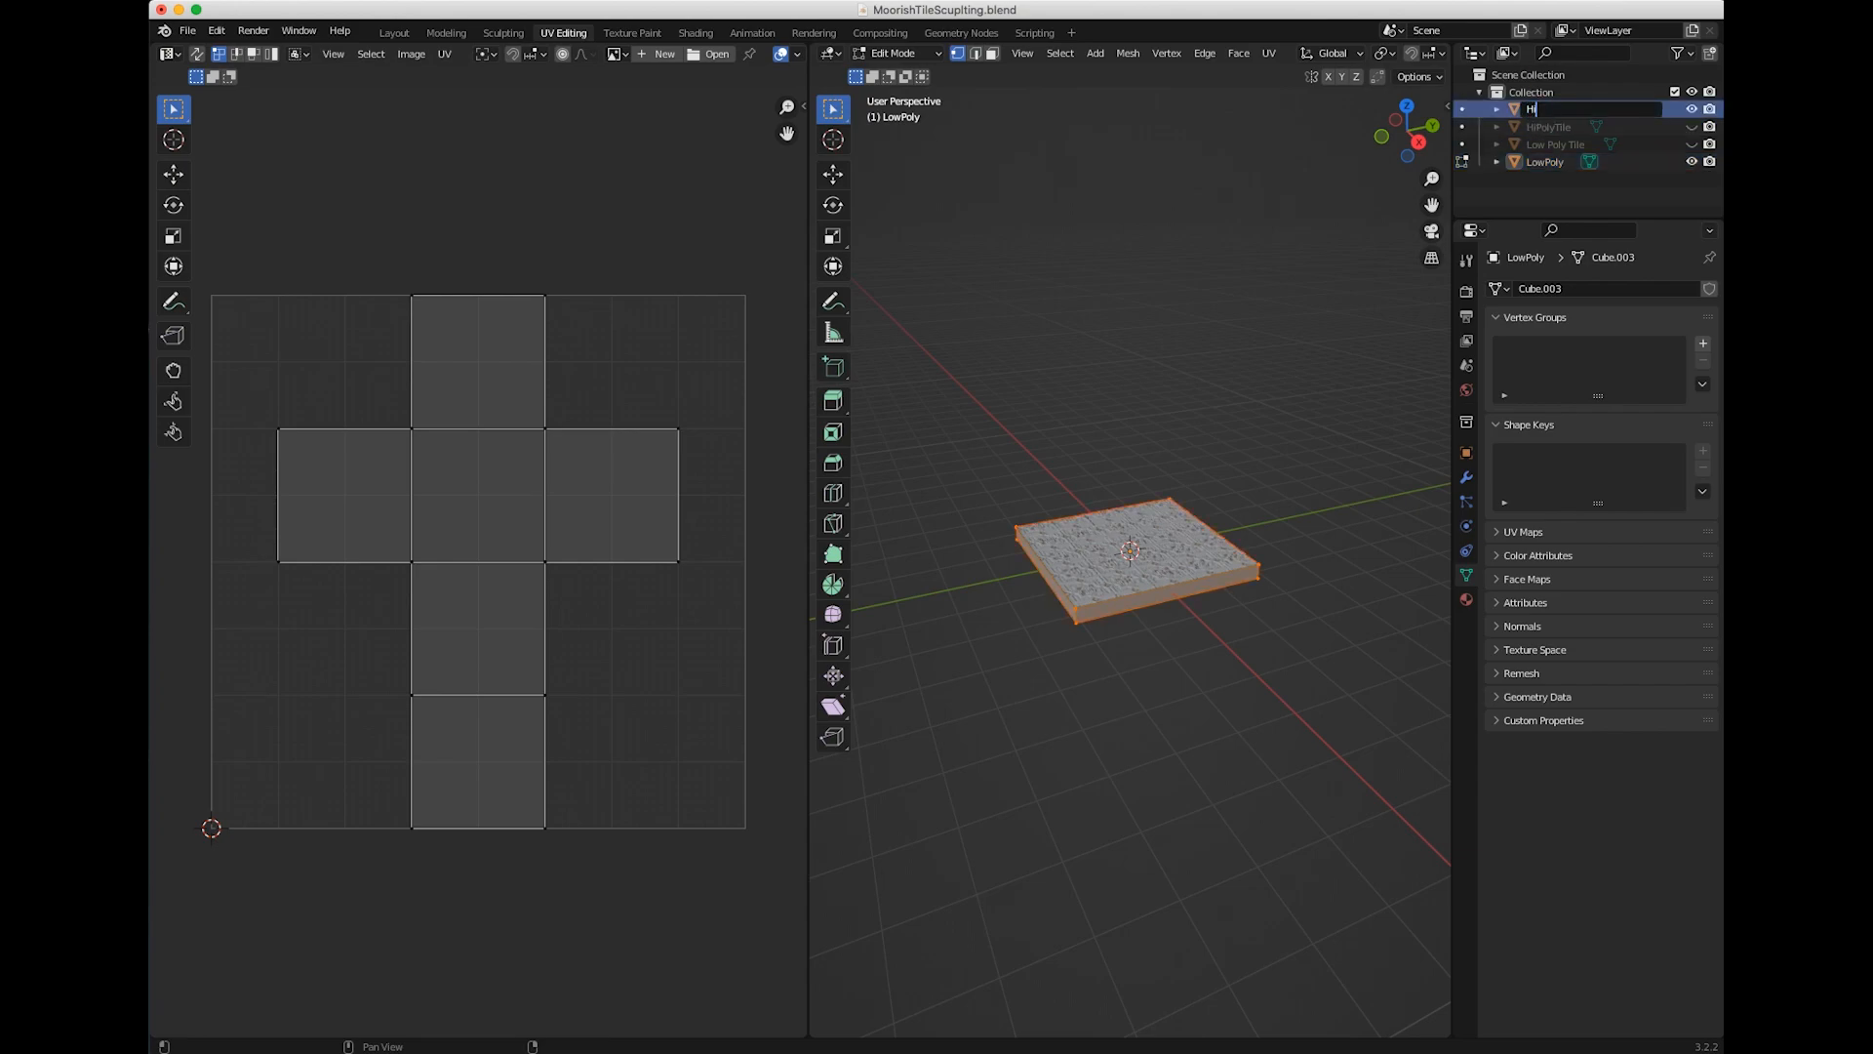
{"action": "type", "text": "Poly"}
{"action": "key", "text": "Return"}
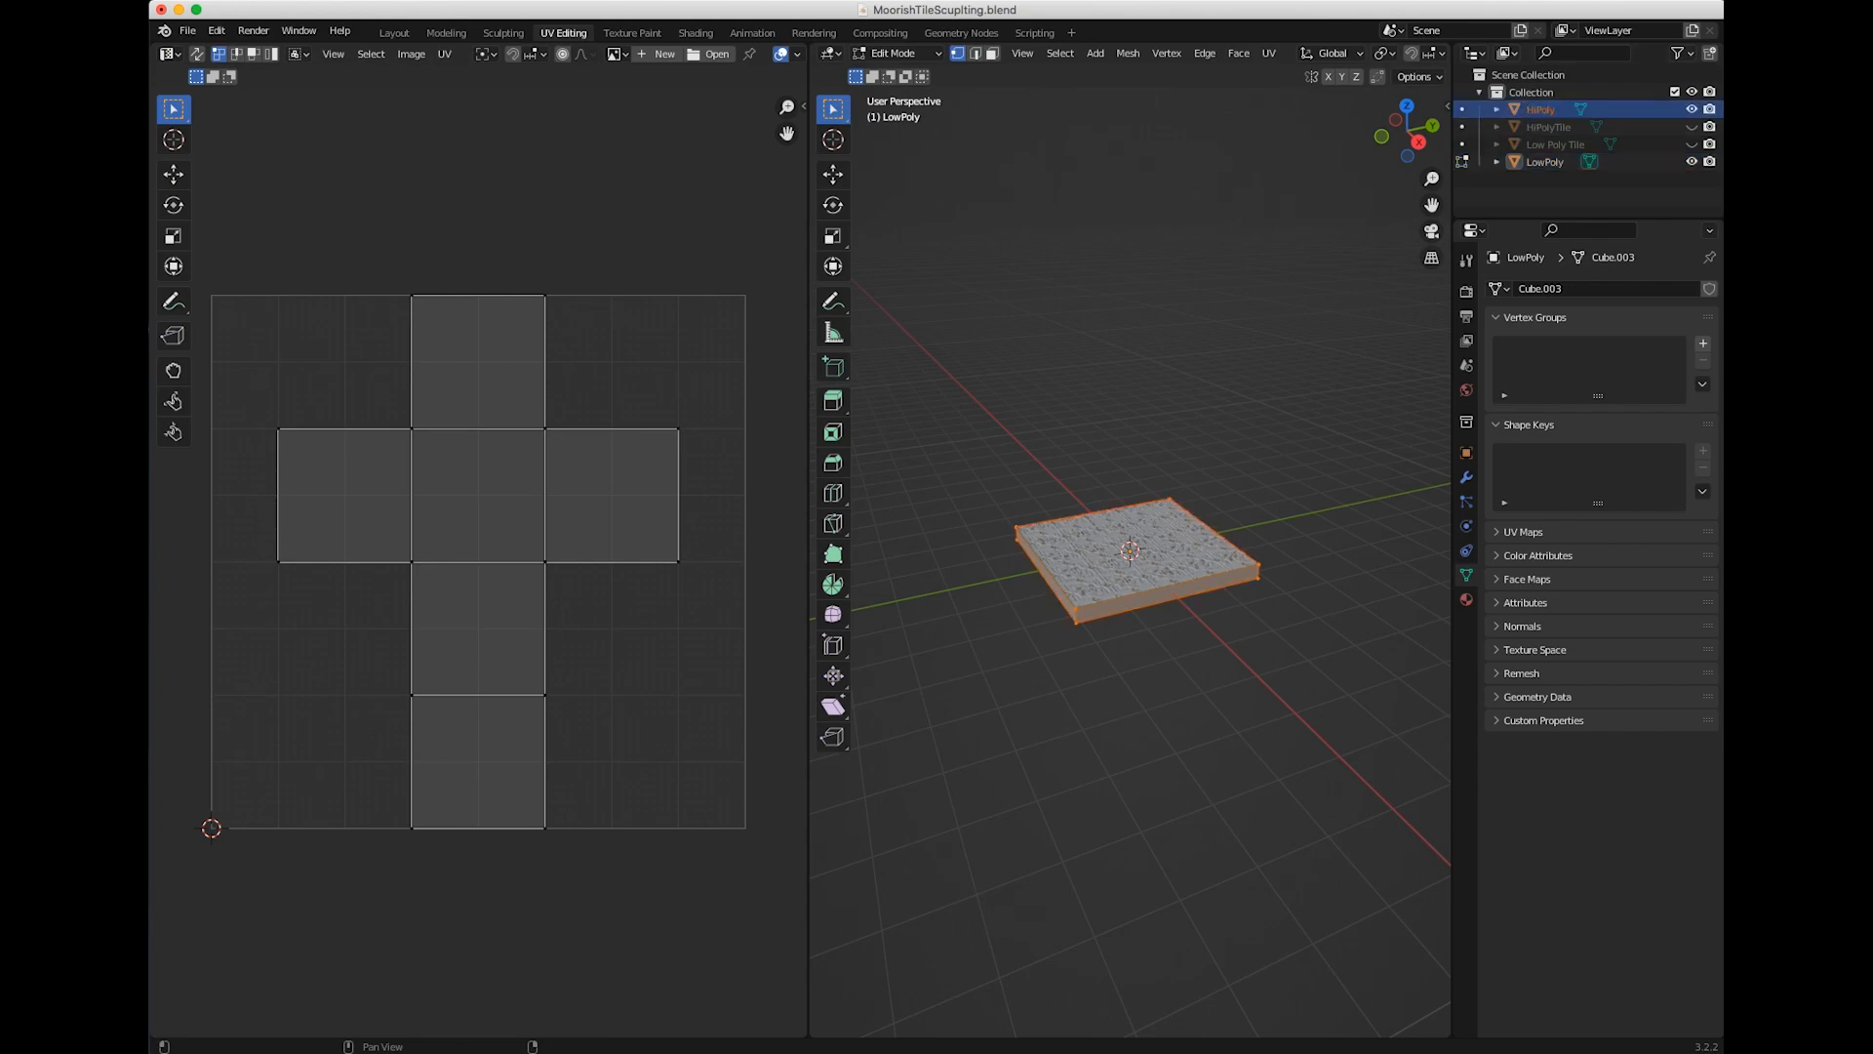
Hide HiPoly and select only the top face of LowPoly in face selection mode
{"action": "left_click", "coordinate": [1692, 109]}
{"action": "left_click", "coordinate": [1042, 395]}
{"action": "left_click", "coordinate": [992, 54]}
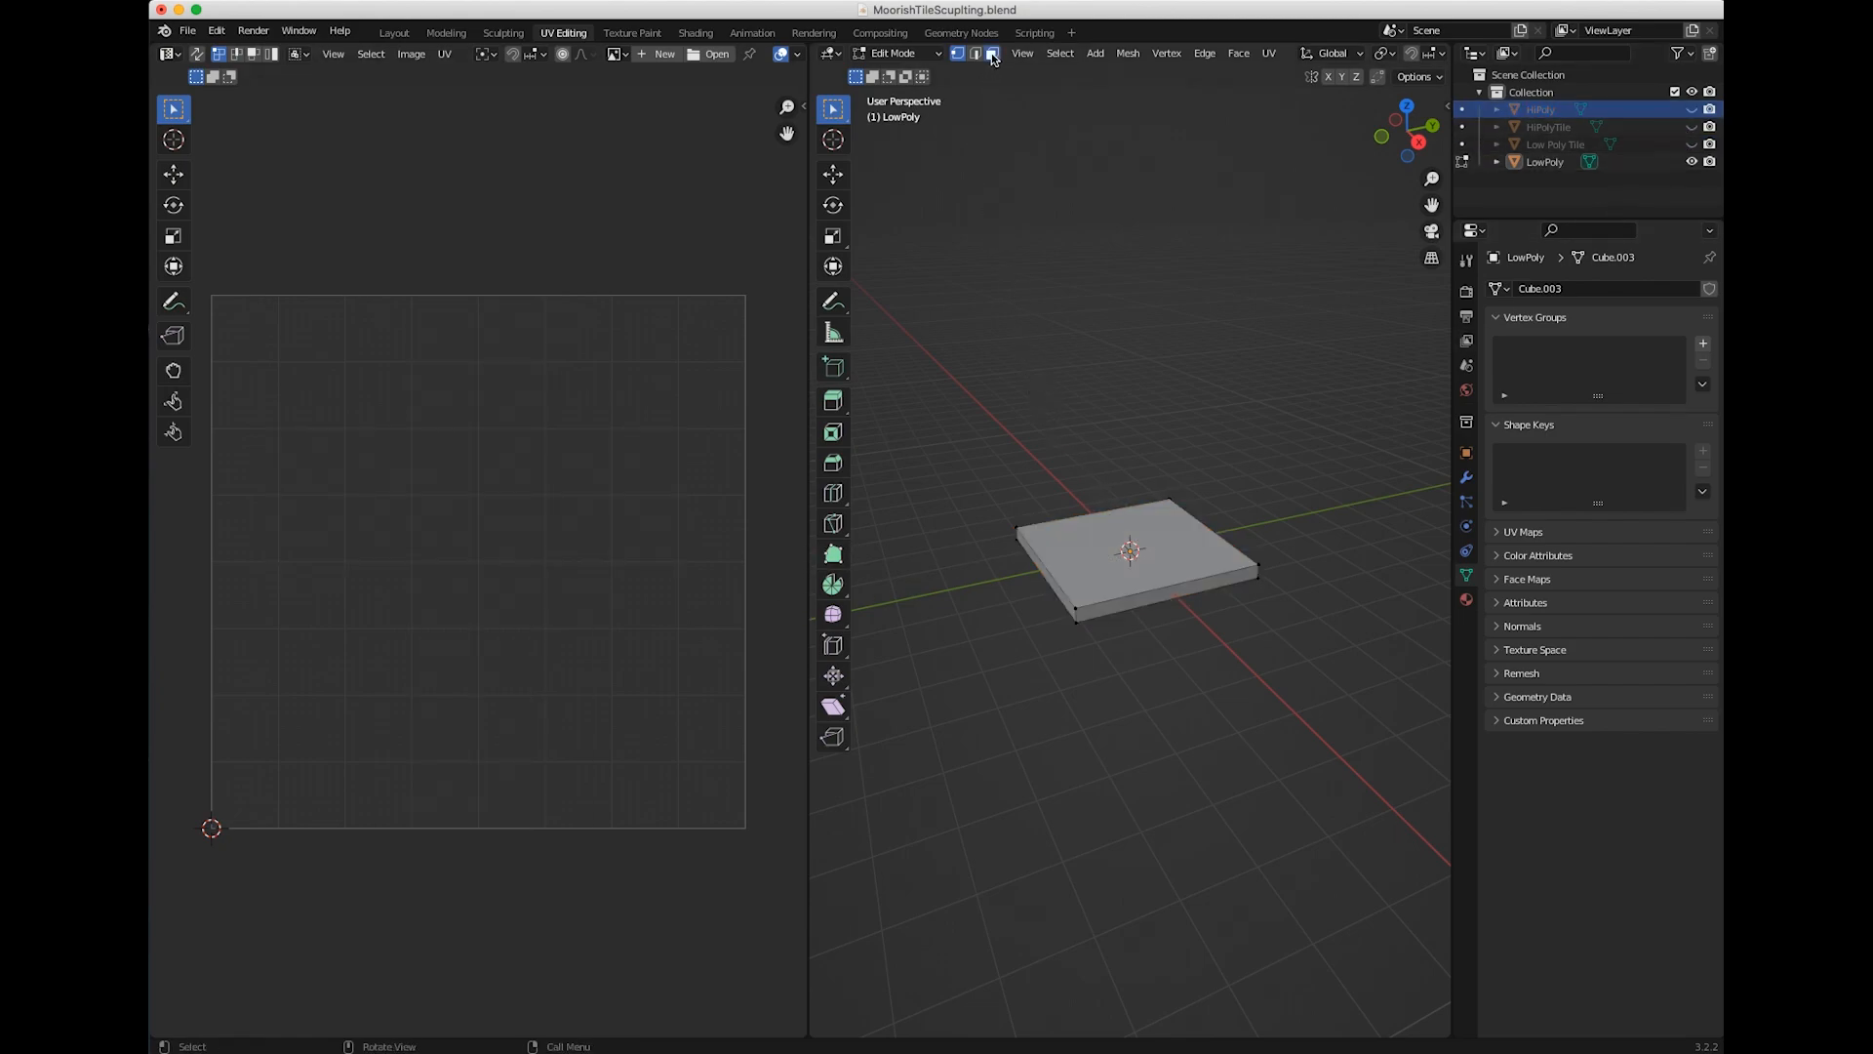
{"action": "left_click", "coordinate": [1162, 536]}
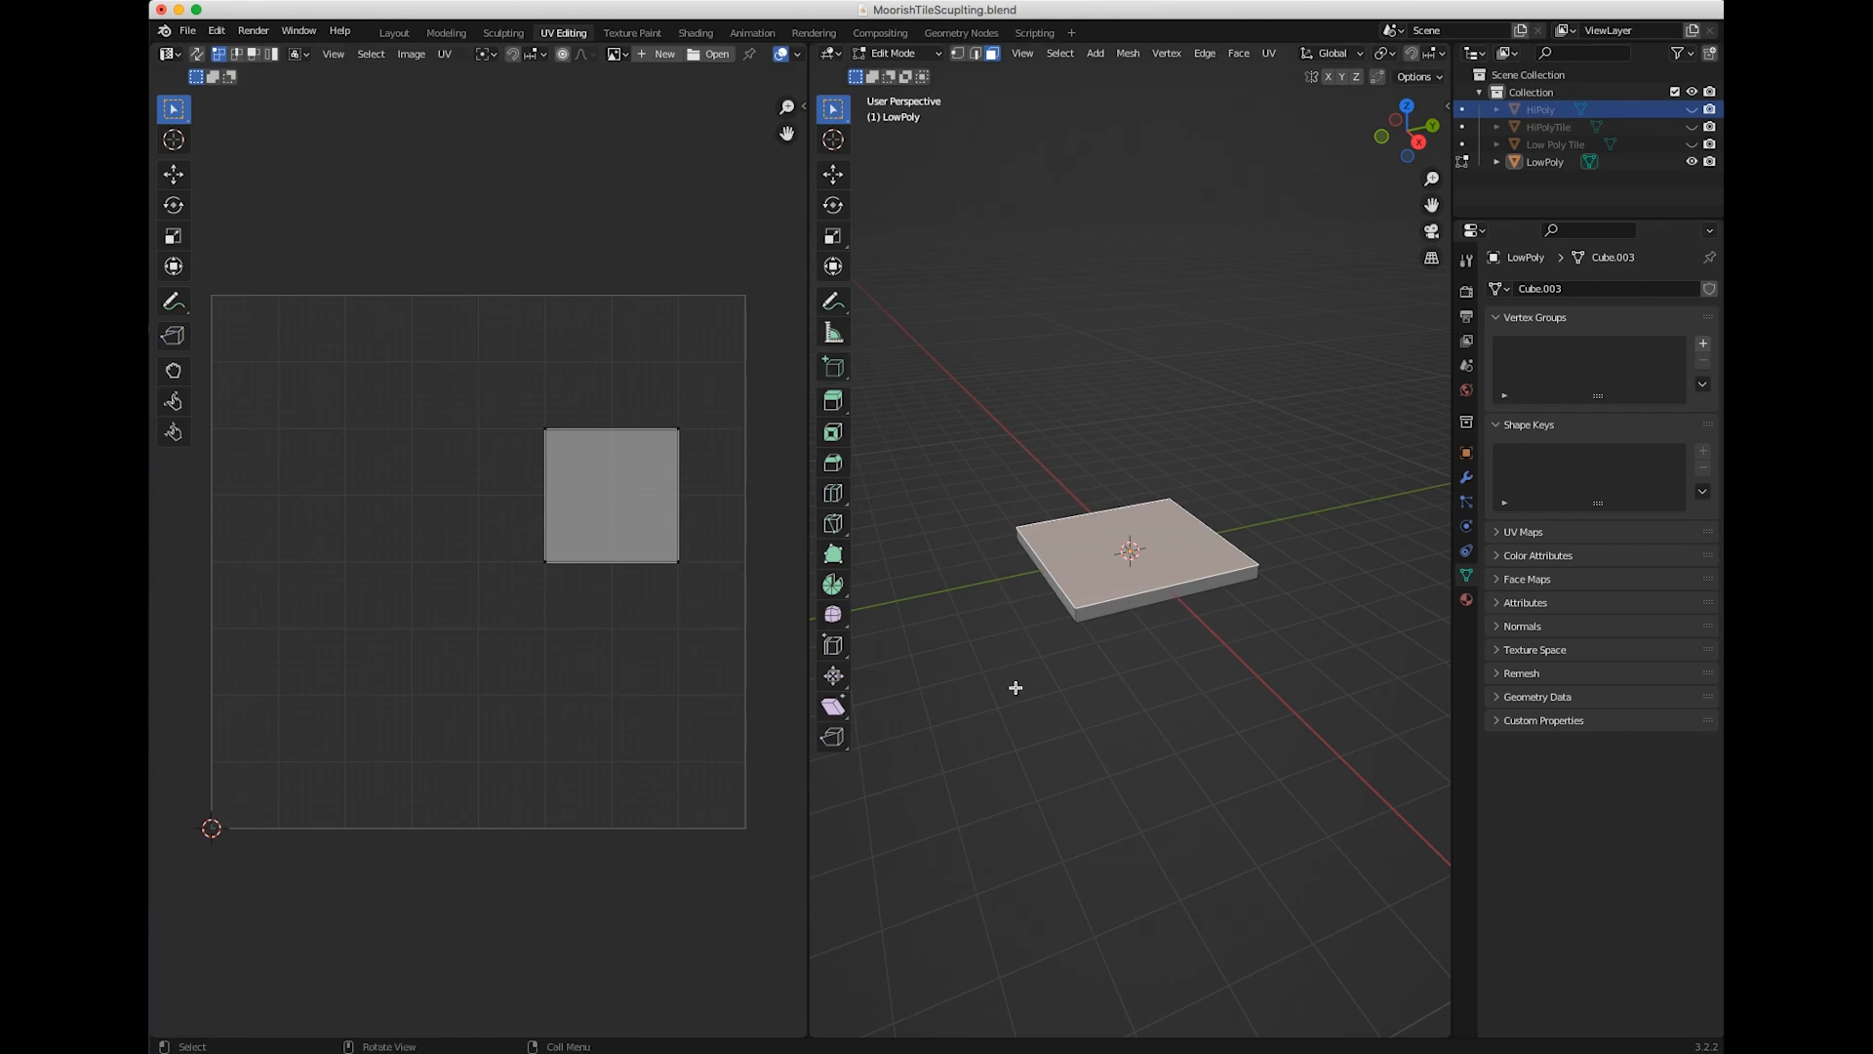
Turn on UV sync selection and move the top face's UV square out above the UV grid
{"action": "key", "text": "s"}
{"action": "left_click", "coordinate": [897, 524]}
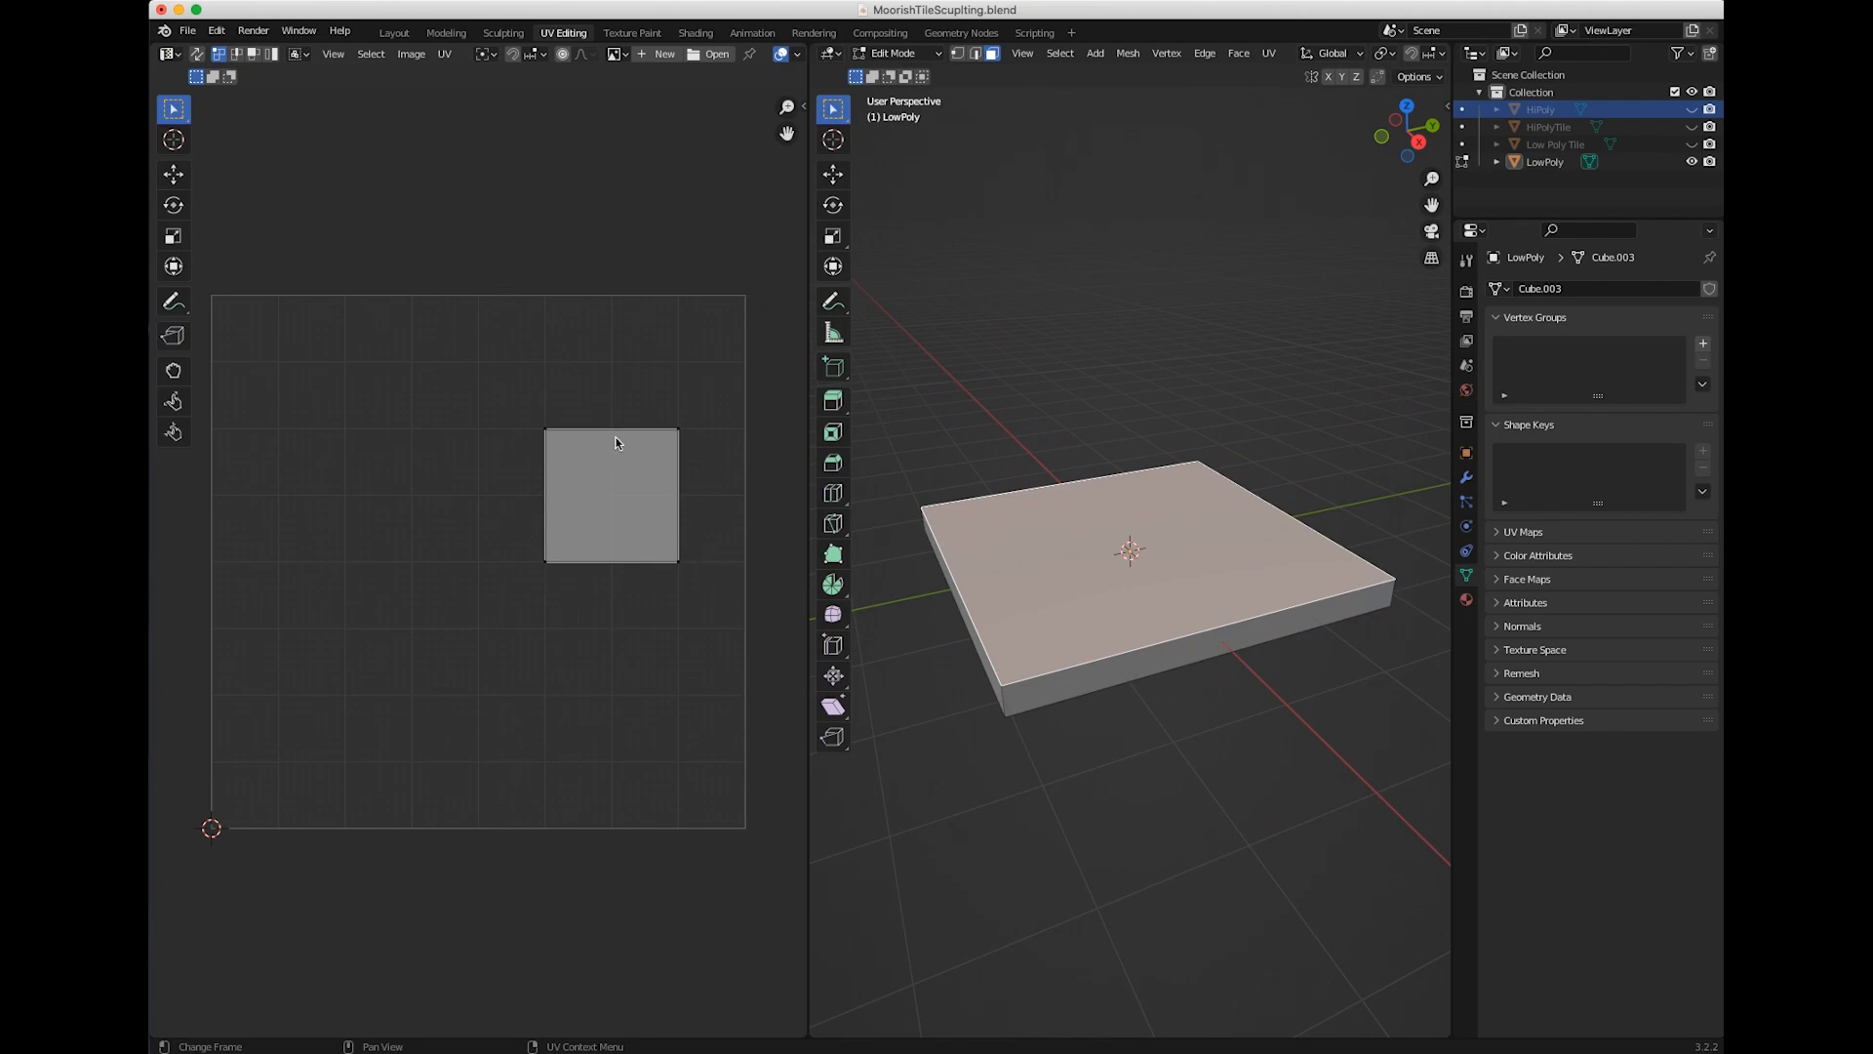
{"action": "left_click", "coordinate": [186, 54]}
{"action": "left_click", "coordinate": [196, 54]}
{"action": "left_click", "coordinate": [196, 54]}
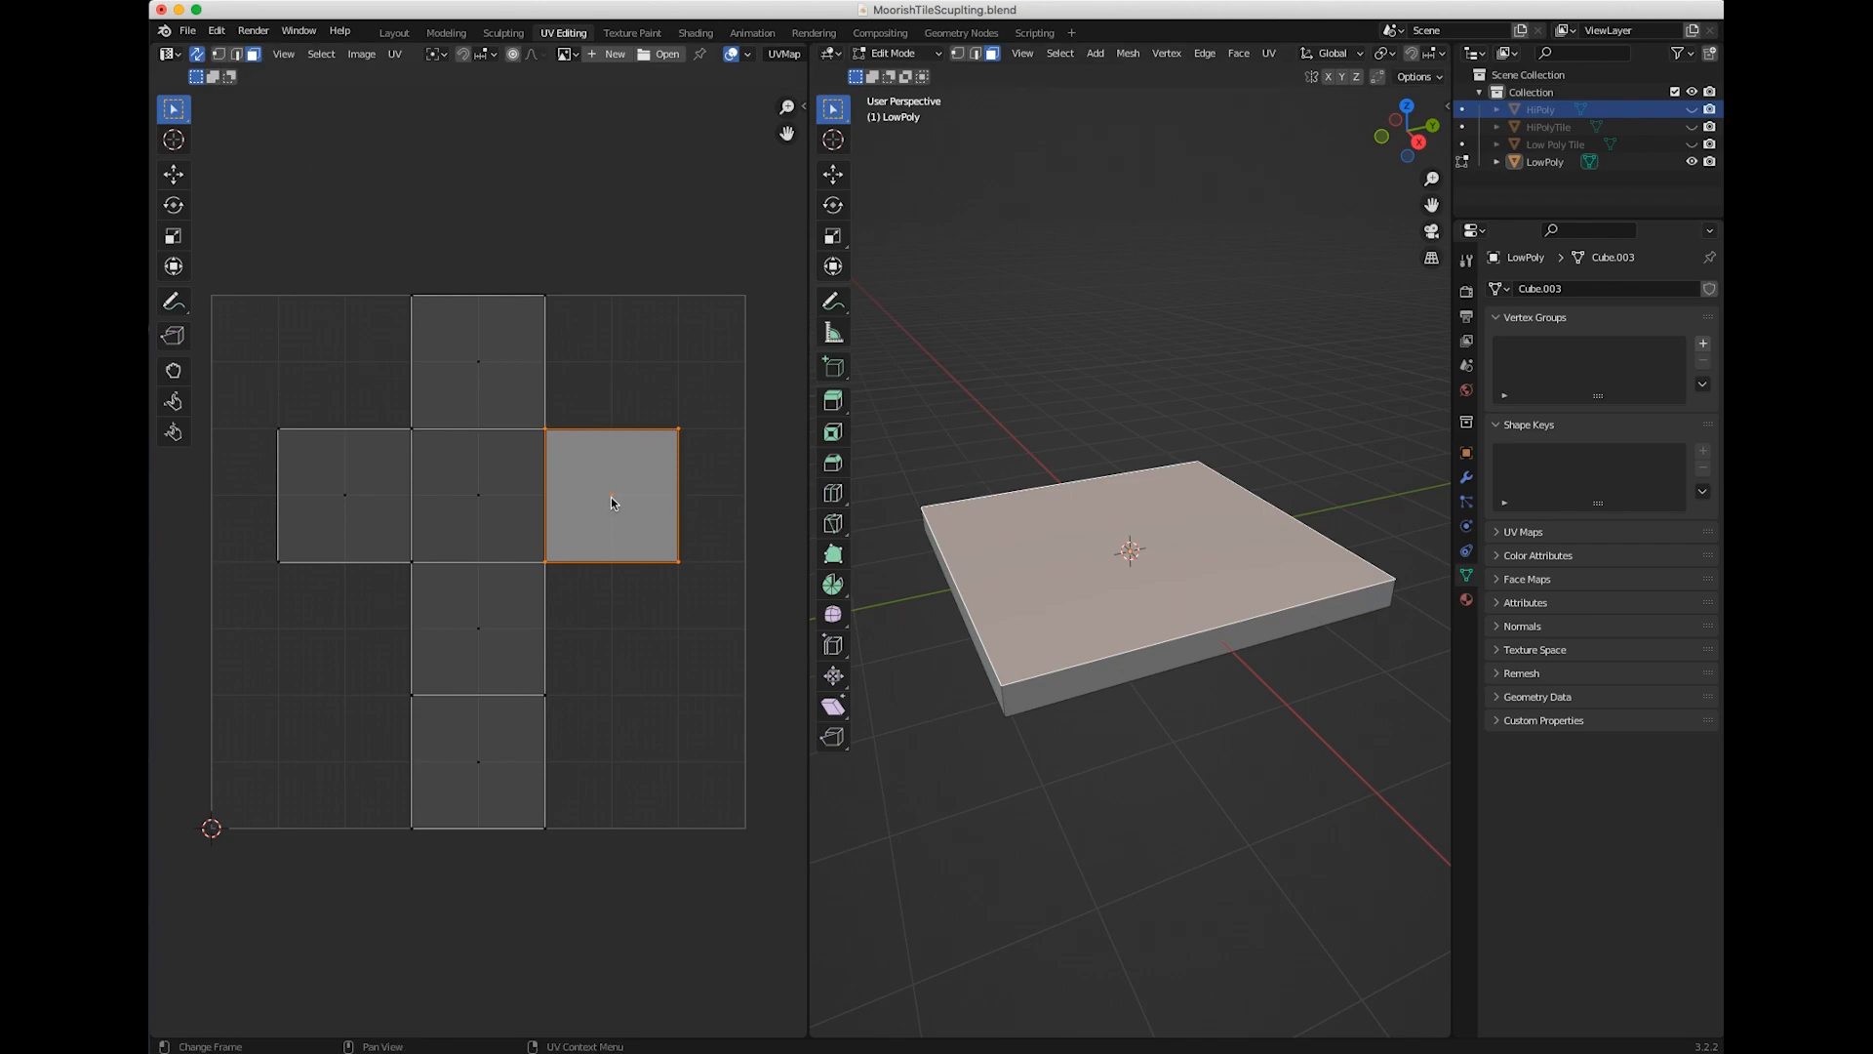
{"action": "key", "text": "g"}
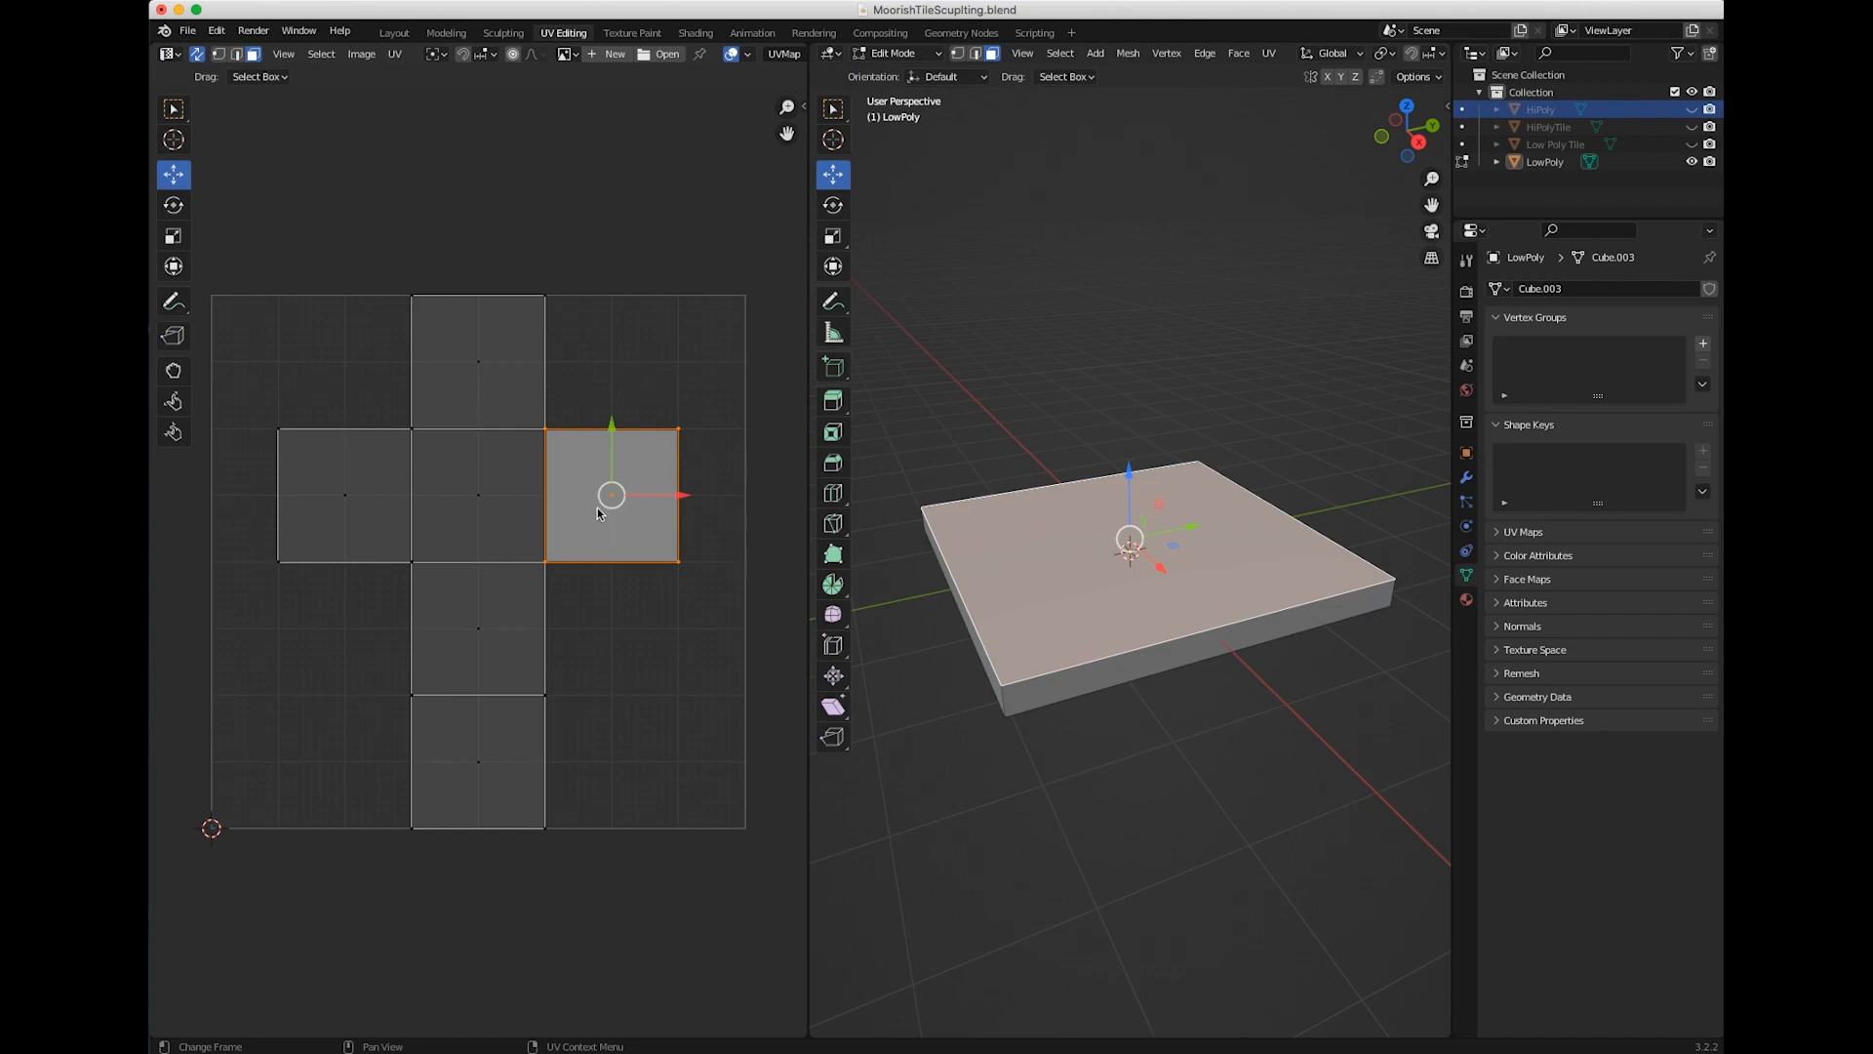
{"action": "left_click_drag", "start_coordinate": [621, 486], "coordinate": [665, 166]}
Shrink the UVs of the five remaining LowPoly faces and move them into the lower-left corner of the UV grid
{"action": "left_click_drag", "start_coordinate": [263, 256], "coordinate": [563, 939]}
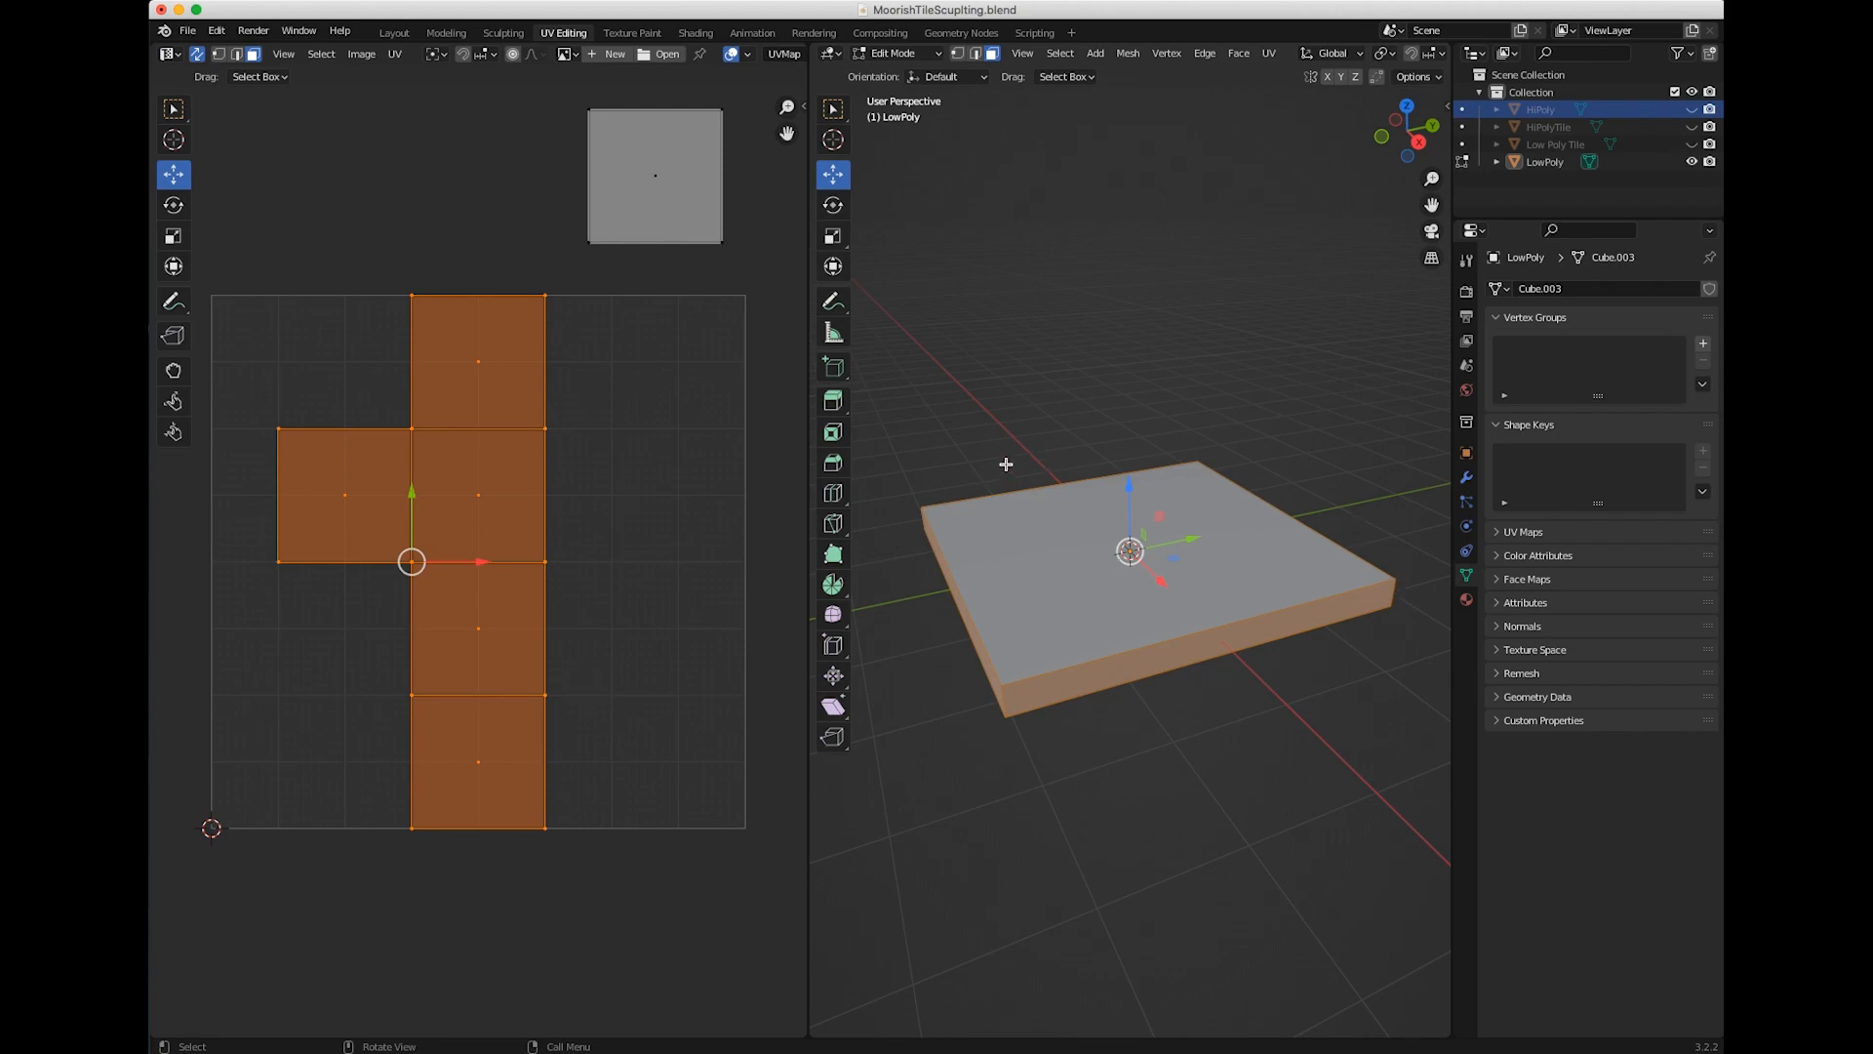
{"action": "key", "text": "r"}
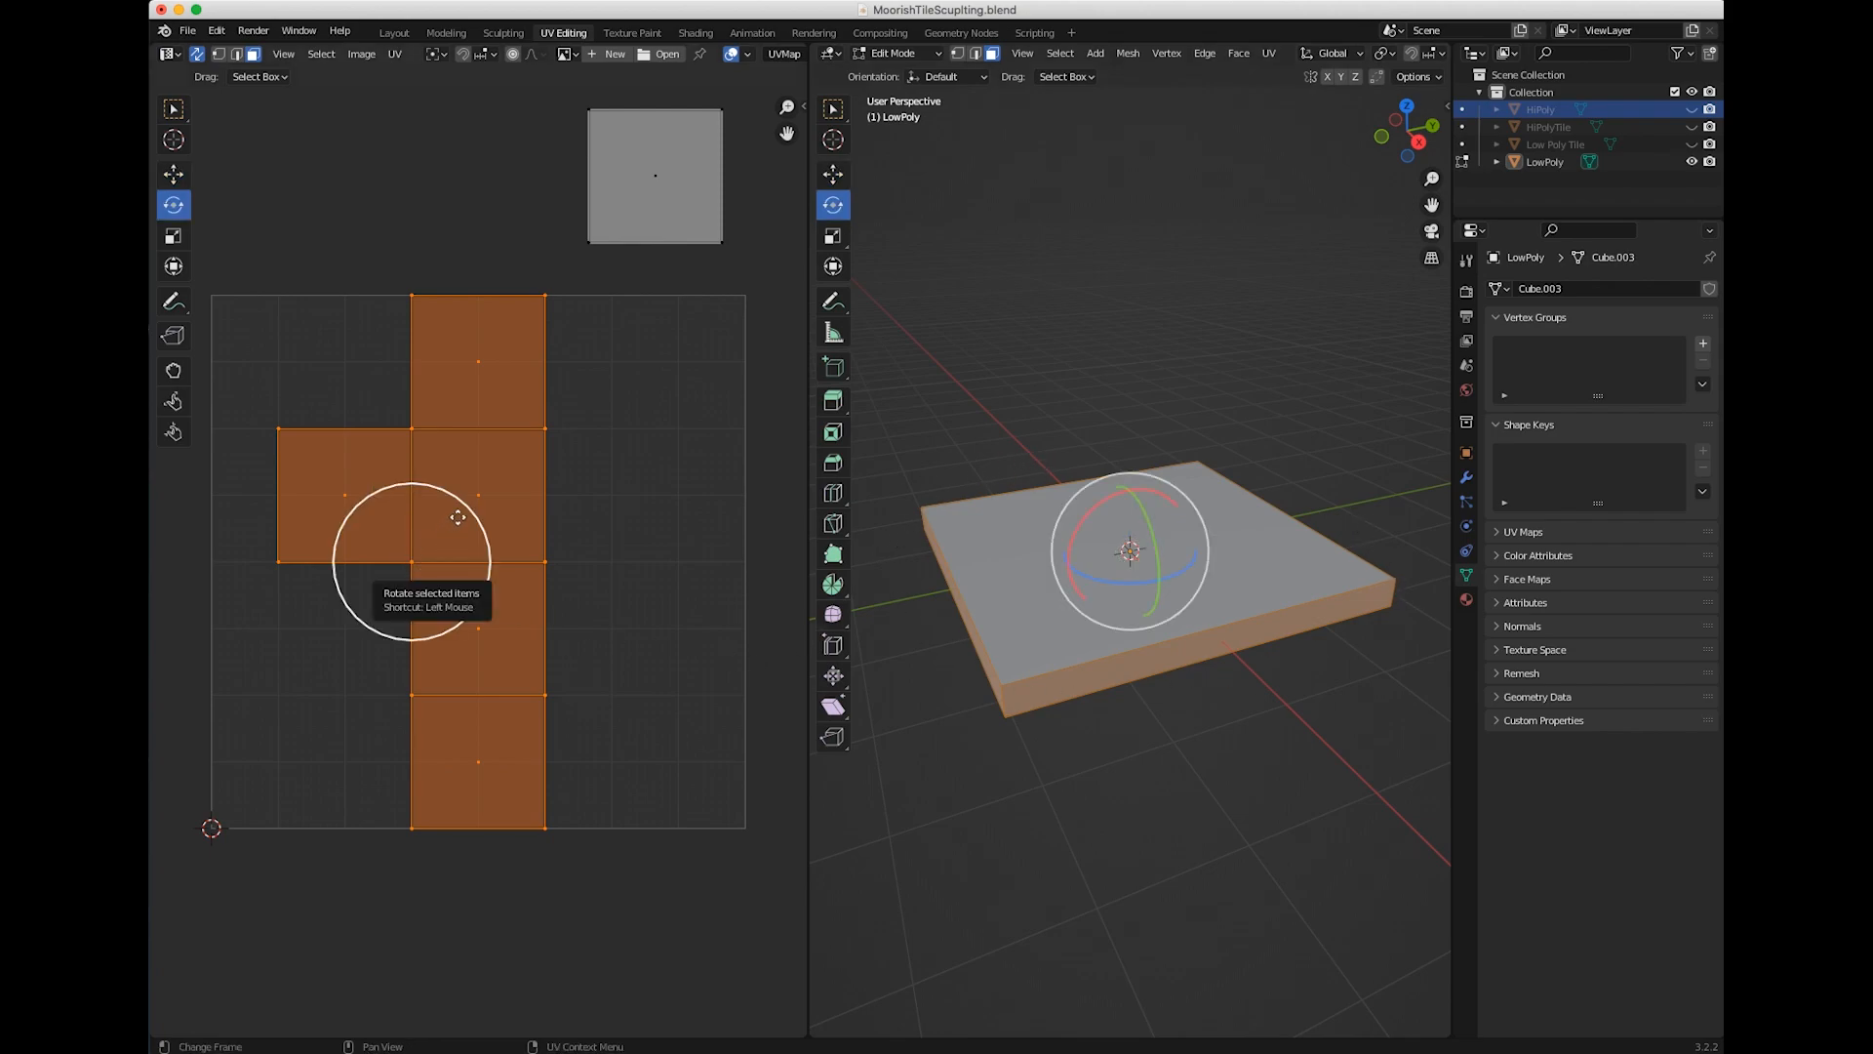
{"action": "left_click_drag", "start_coordinate": [469, 510], "coordinate": [387, 560]}
{"action": "key", "text": "ctrl+z"}
{"action": "key", "text": "s"}
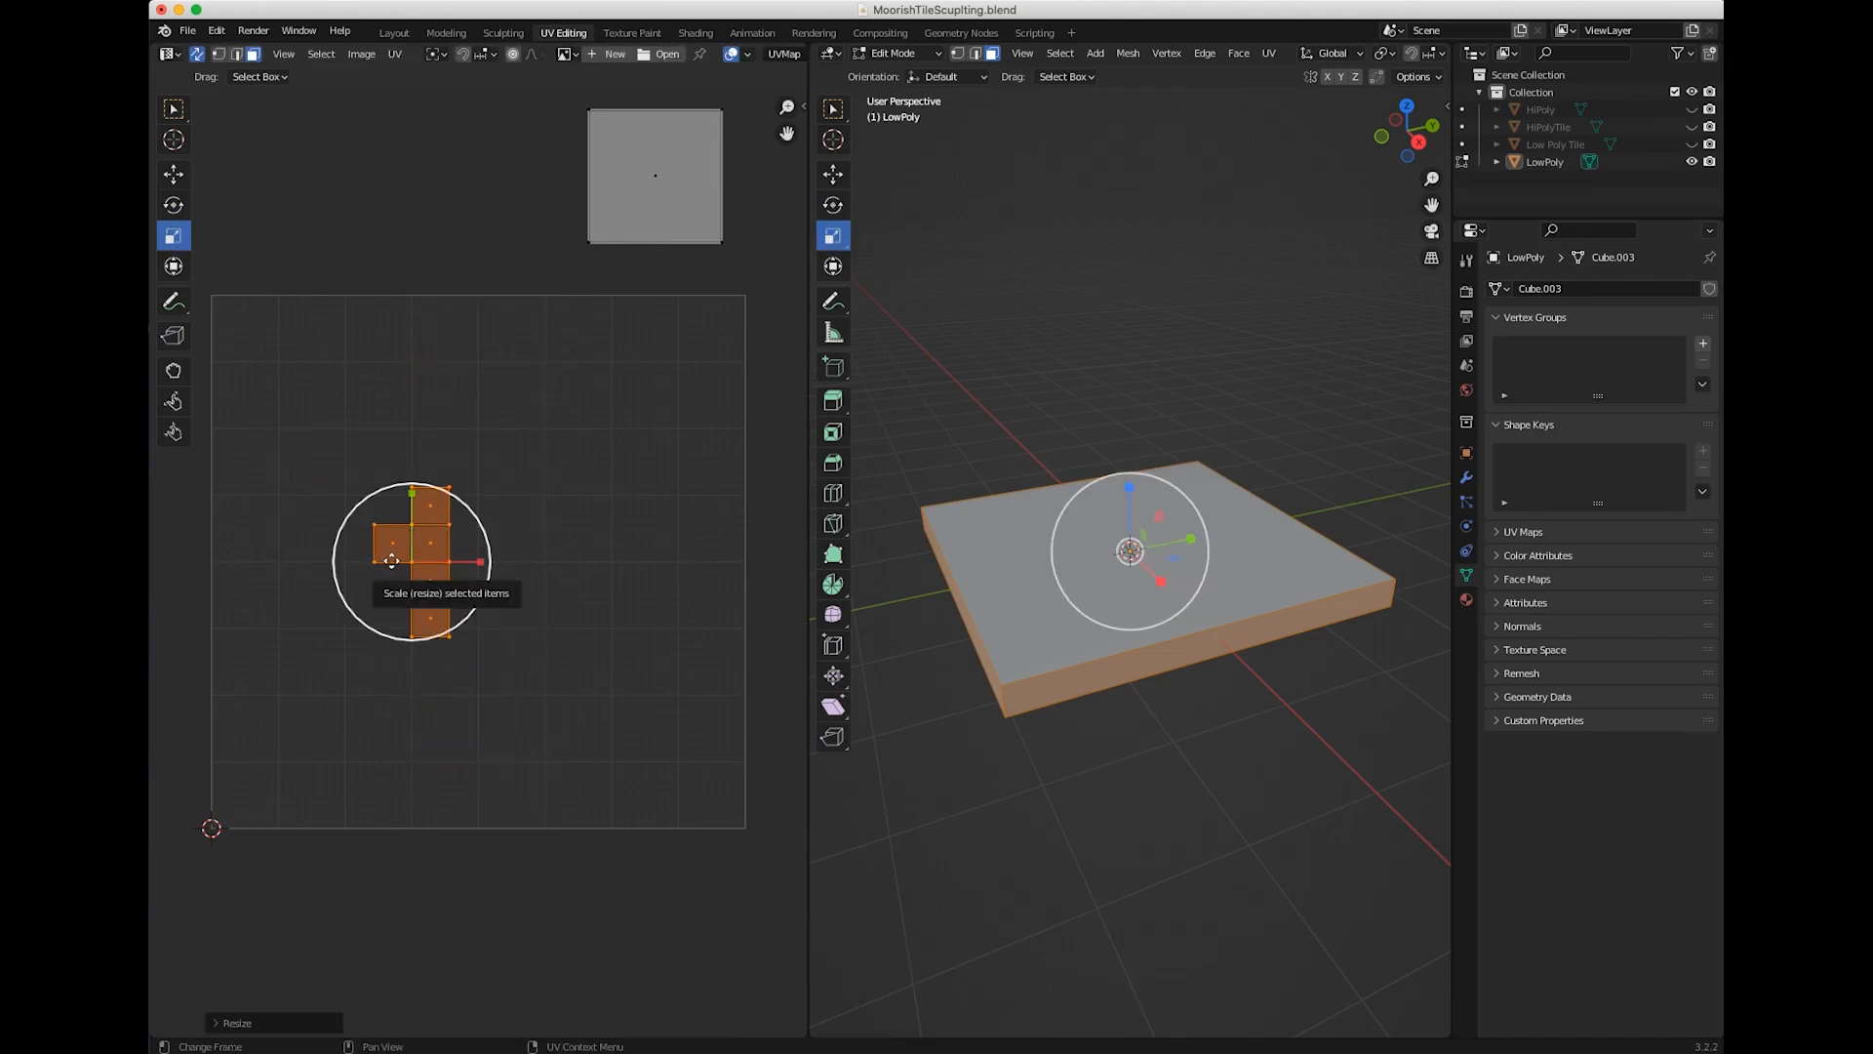
{"action": "key", "text": "g"}
{"action": "left_click_drag", "start_coordinate": [410, 558], "coordinate": [257, 752]}
{"action": "left_click", "coordinate": [256, 746]}
Move the top face's UV square back into the grid and enlarge it to fill the space beside the small faces
{"action": "left_click", "coordinate": [653, 176]}
{"action": "left_click_drag", "start_coordinate": [653, 175], "coordinate": [481, 624]}
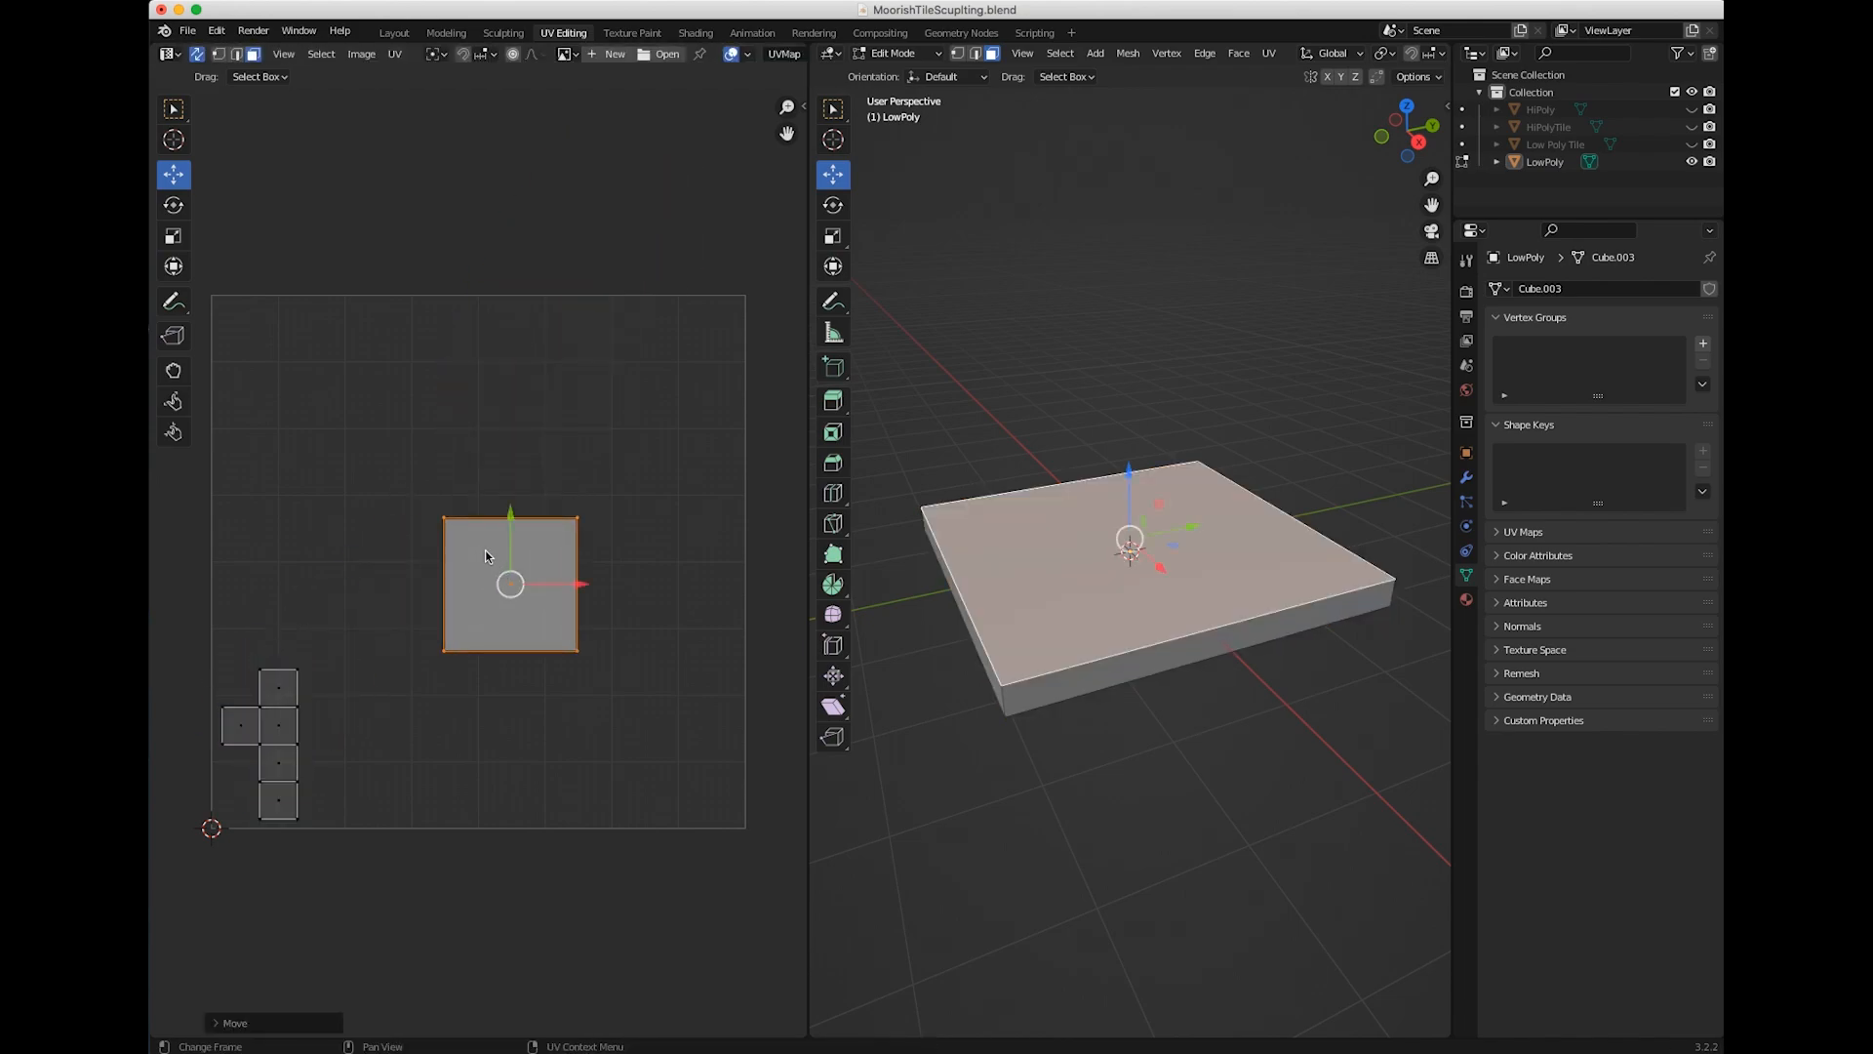
{"action": "key", "text": "s"}
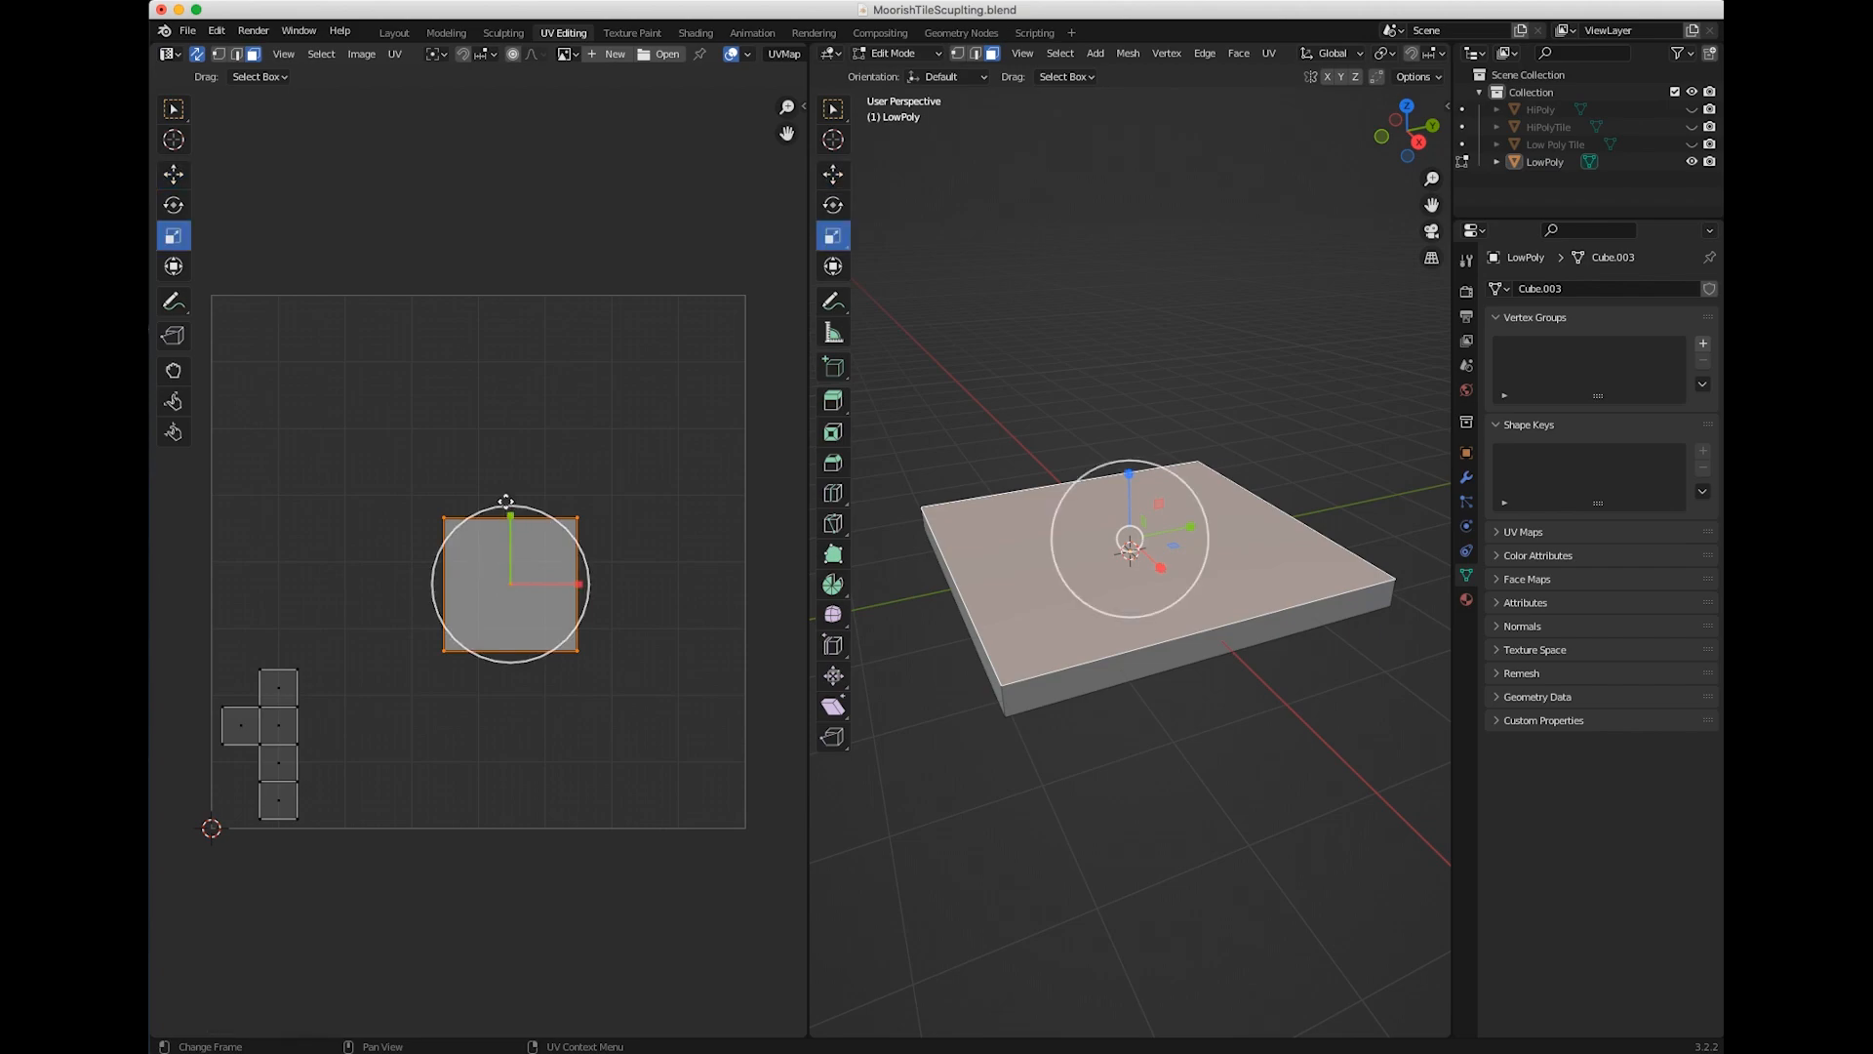
{"action": "left_click_drag", "start_coordinate": [485, 503], "coordinate": [329, 388]}
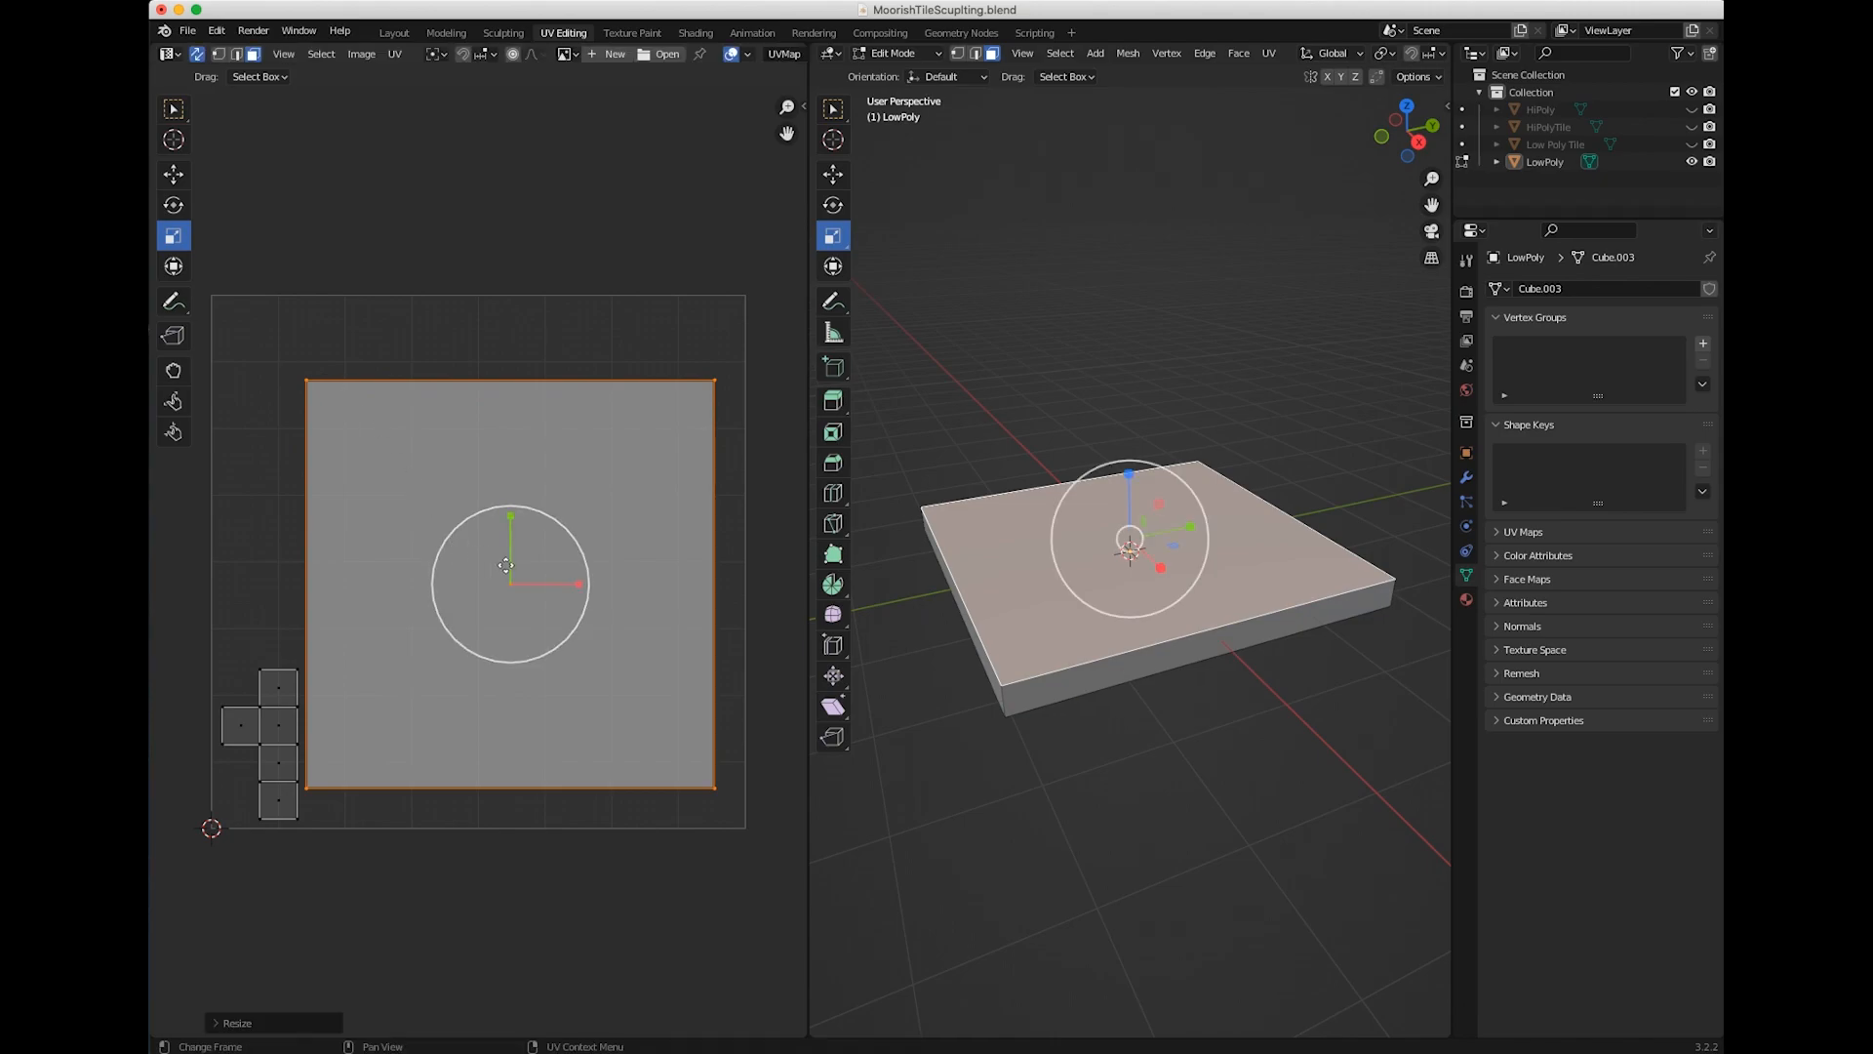
{"action": "key", "text": "g"}
{"action": "left_click", "coordinate": [544, 619]}
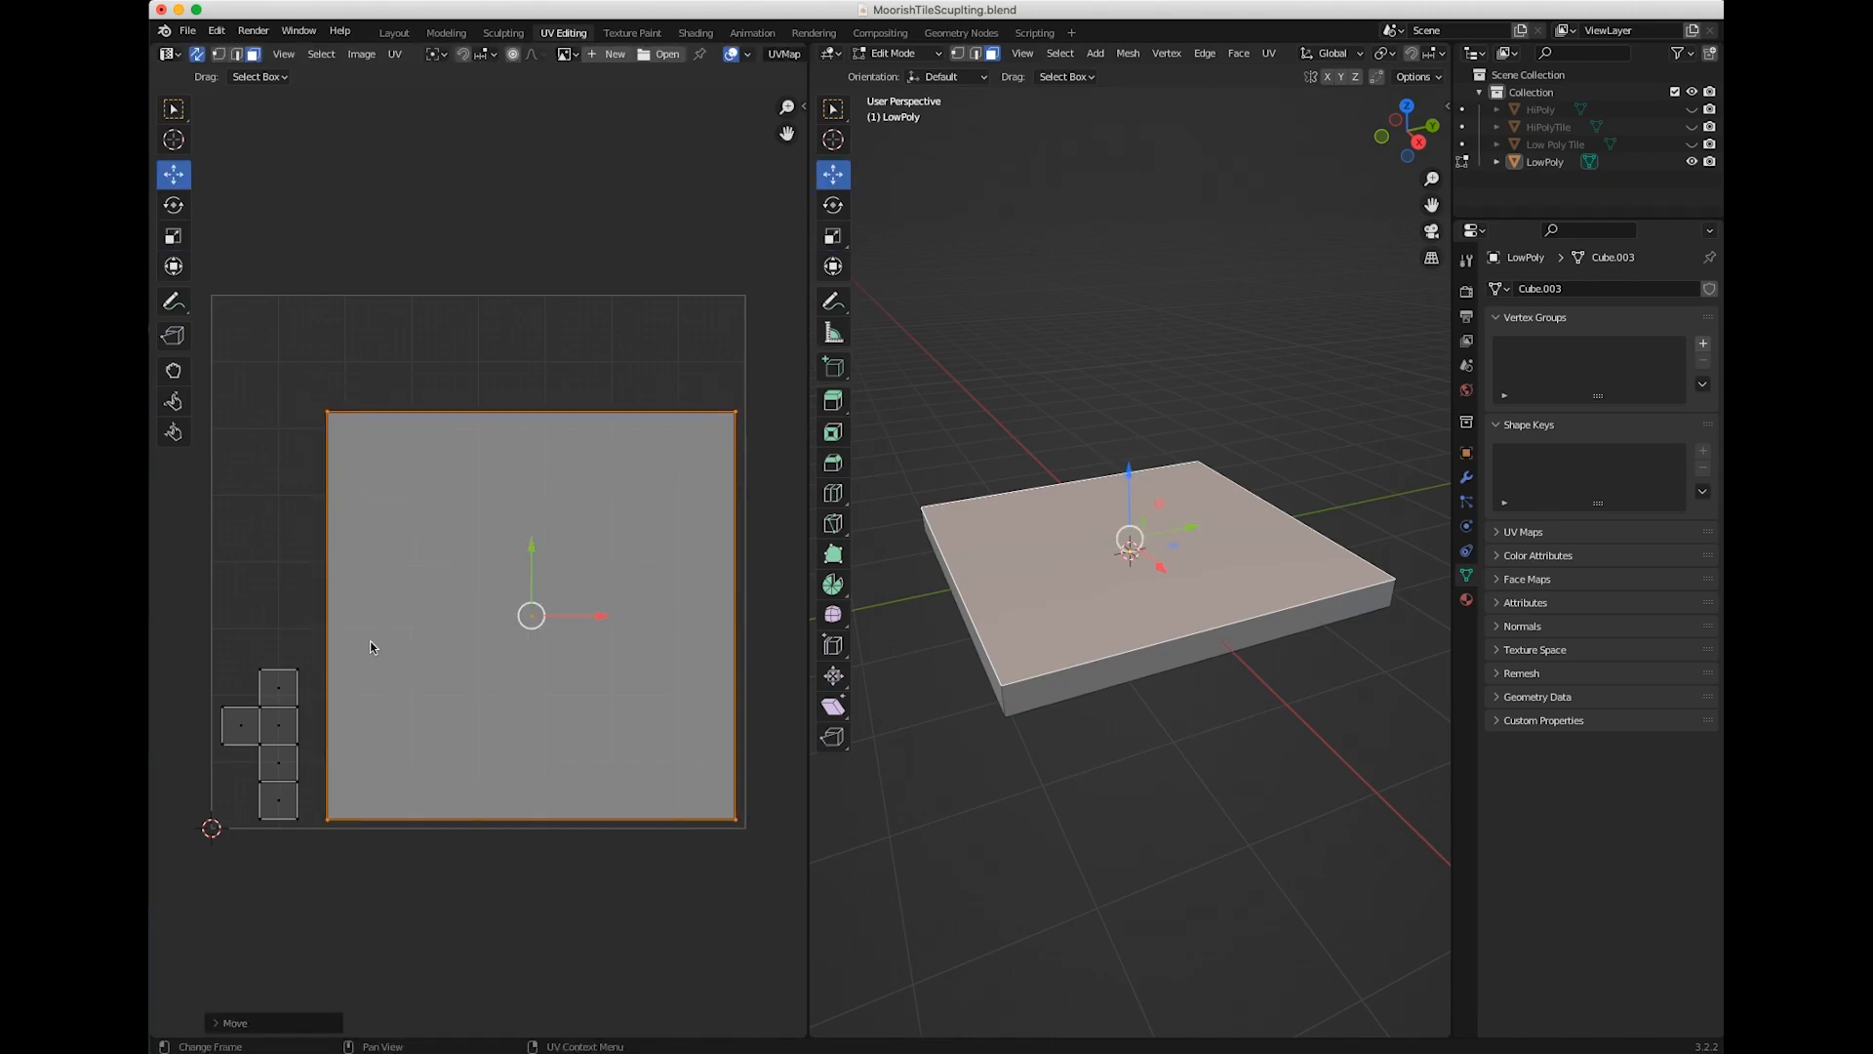
Stack the protruding small UV face onto the column of four and move the column into the grid's upper-left corner
{"action": "left_click", "coordinate": [244, 731]}
{"action": "key", "text": "g"}
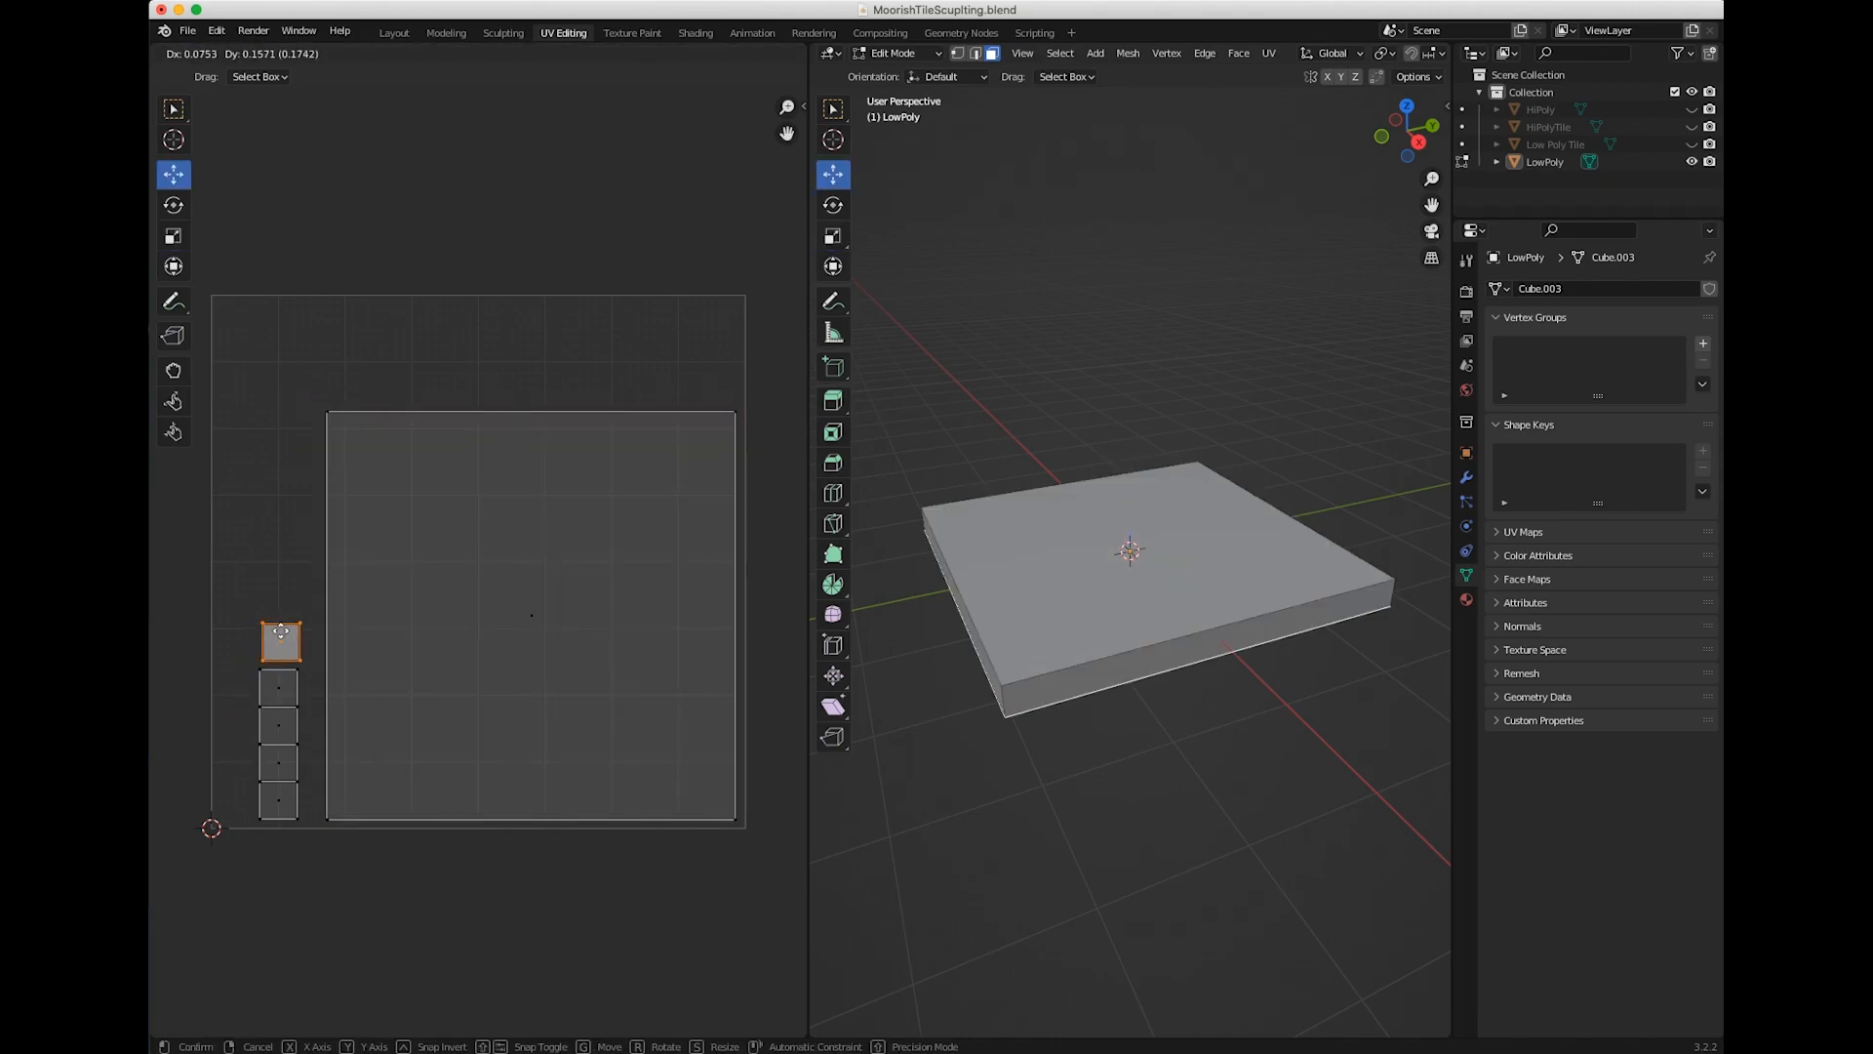
{"action": "left_click", "coordinate": [277, 636]}
{"action": "left_click_drag", "start_coordinate": [232, 600], "coordinate": [308, 831]}
{"action": "key", "text": "g"}
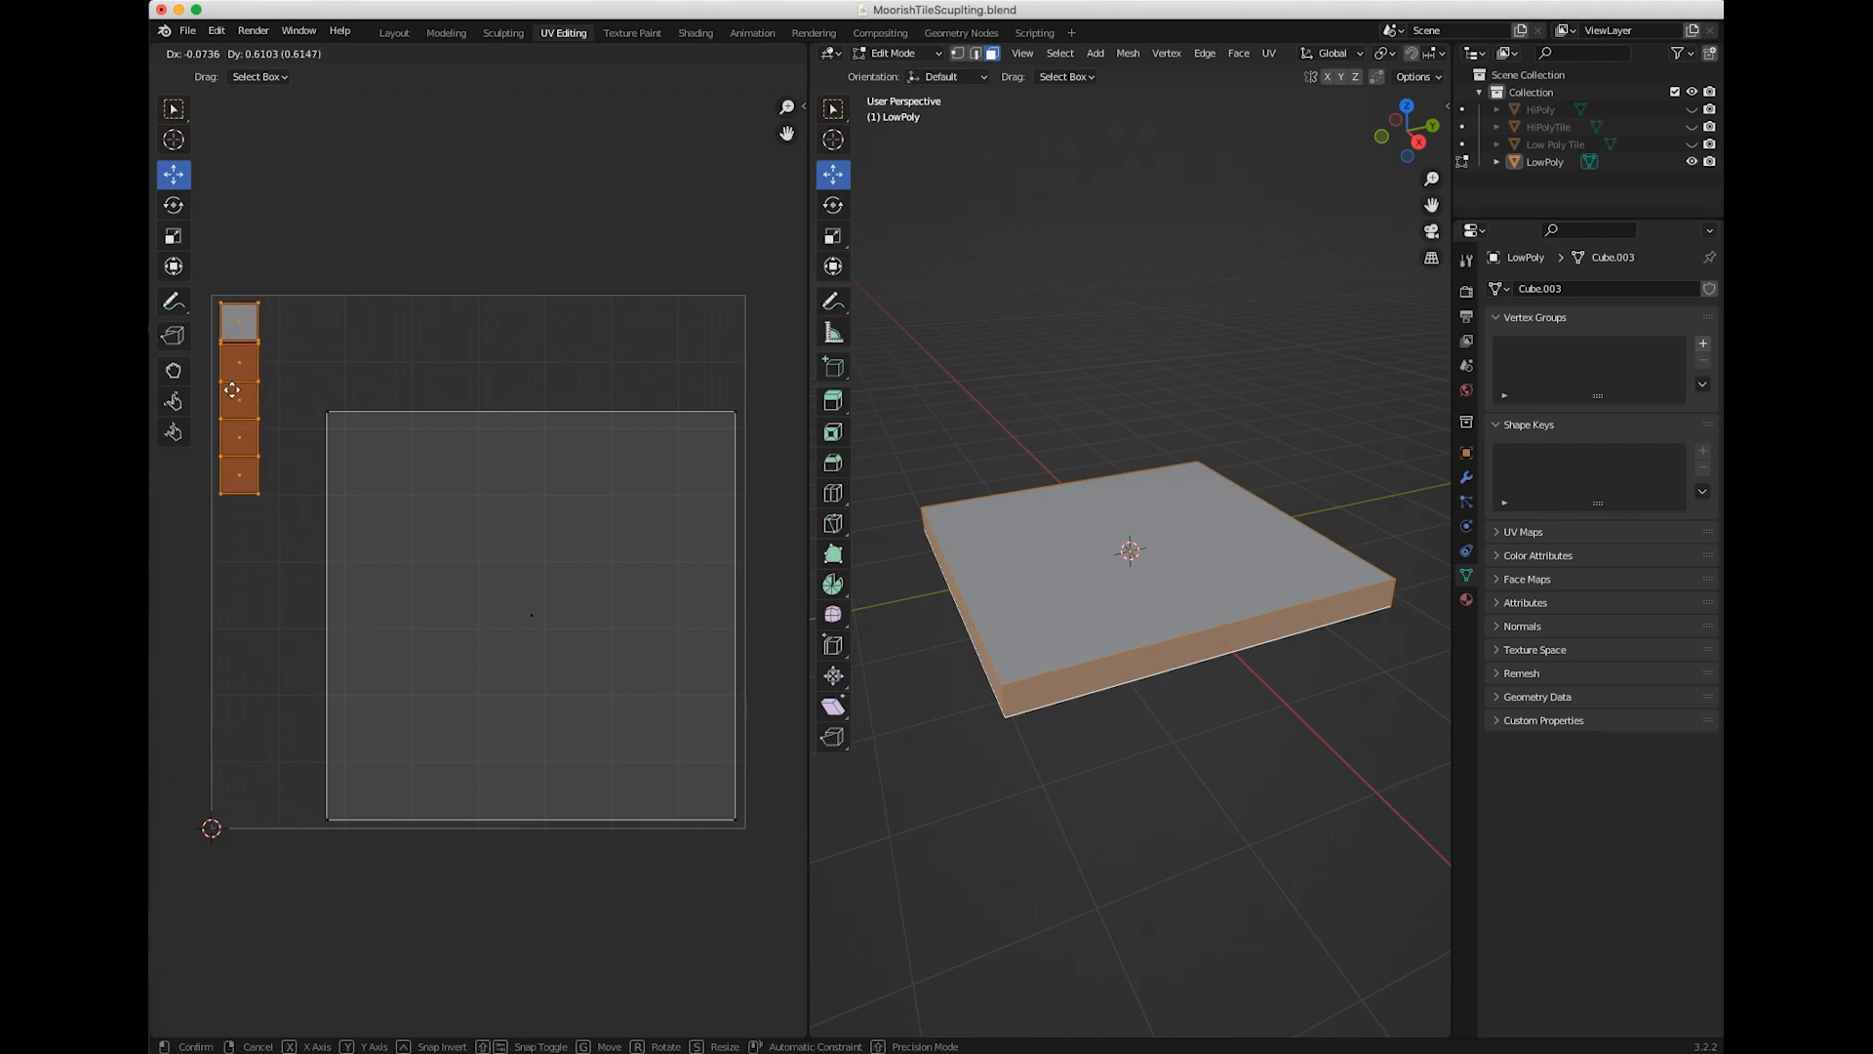
{"action": "left_click", "coordinate": [231, 390]}
Enlarge the top face's UV square slightly and reposition it inside the grid beside the small-face column
{"action": "left_click", "coordinate": [328, 431]}
{"action": "key", "text": "shift+space"}
{"action": "key", "text": "s"}
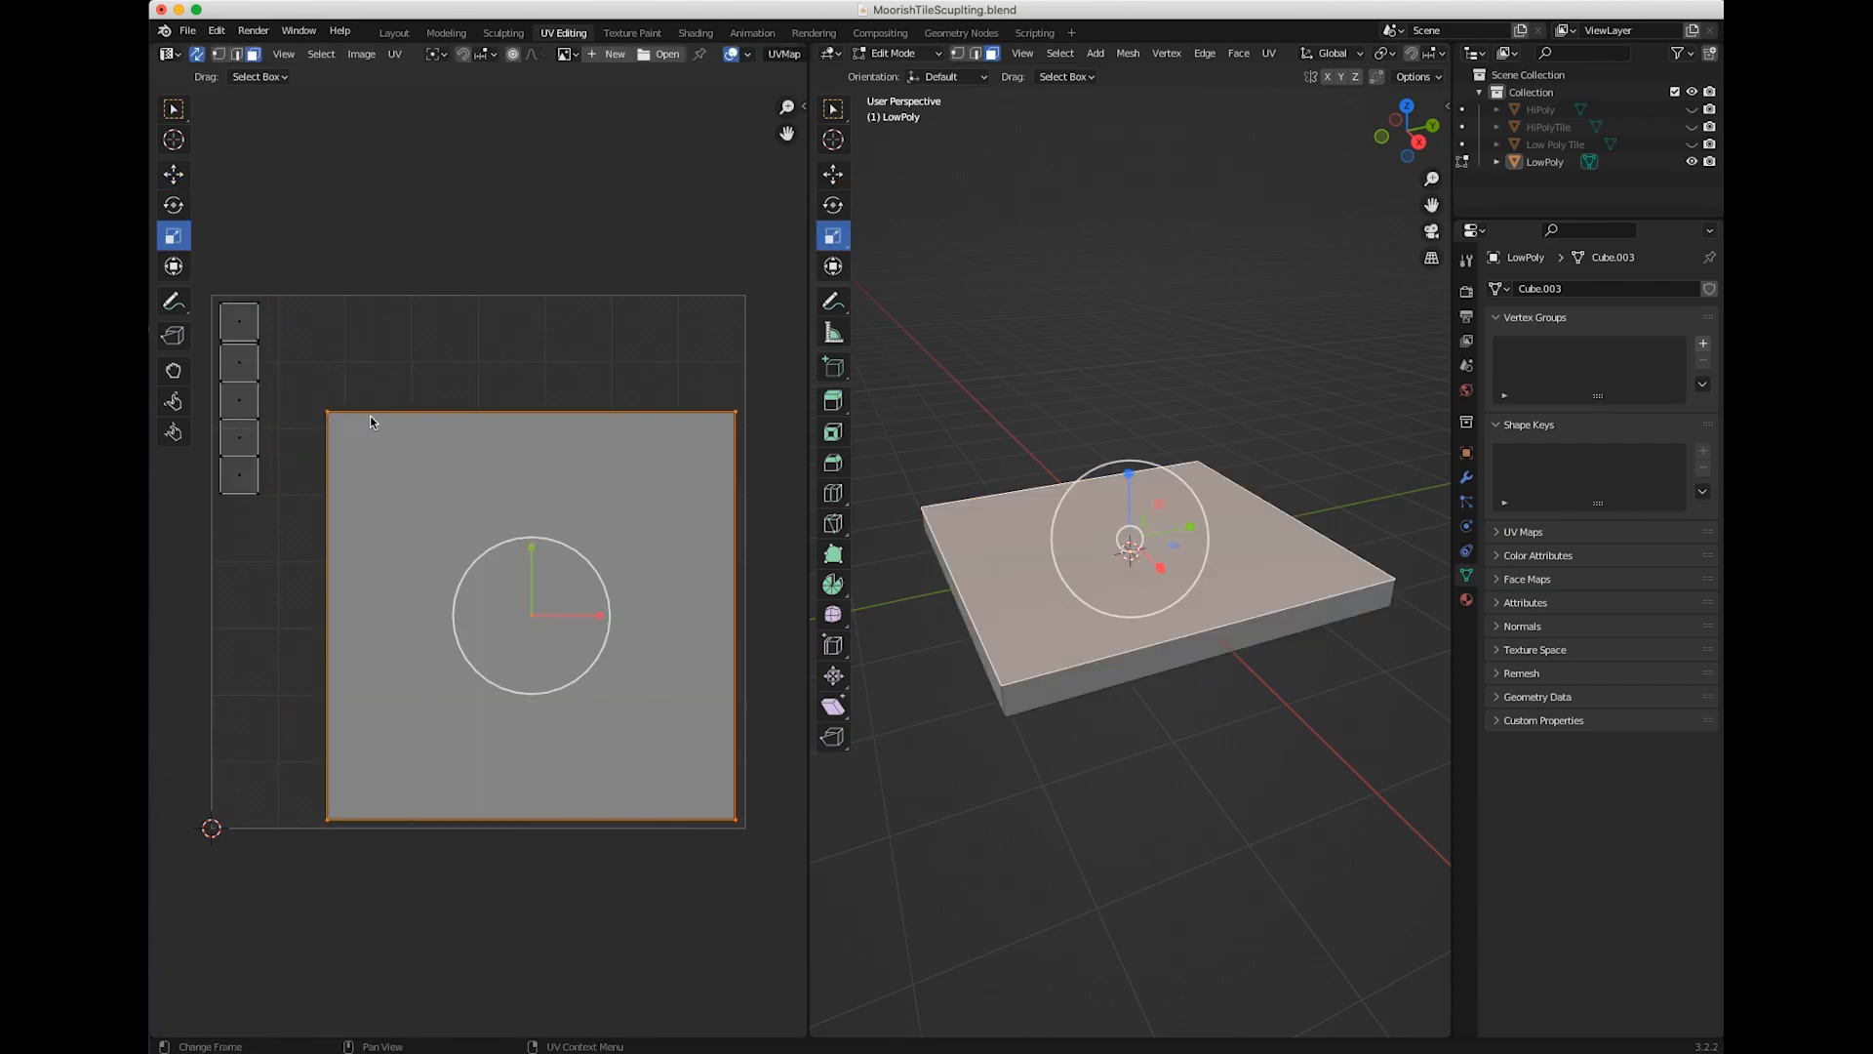
{"action": "left_click_drag", "start_coordinate": [509, 540], "coordinate": [458, 549]}
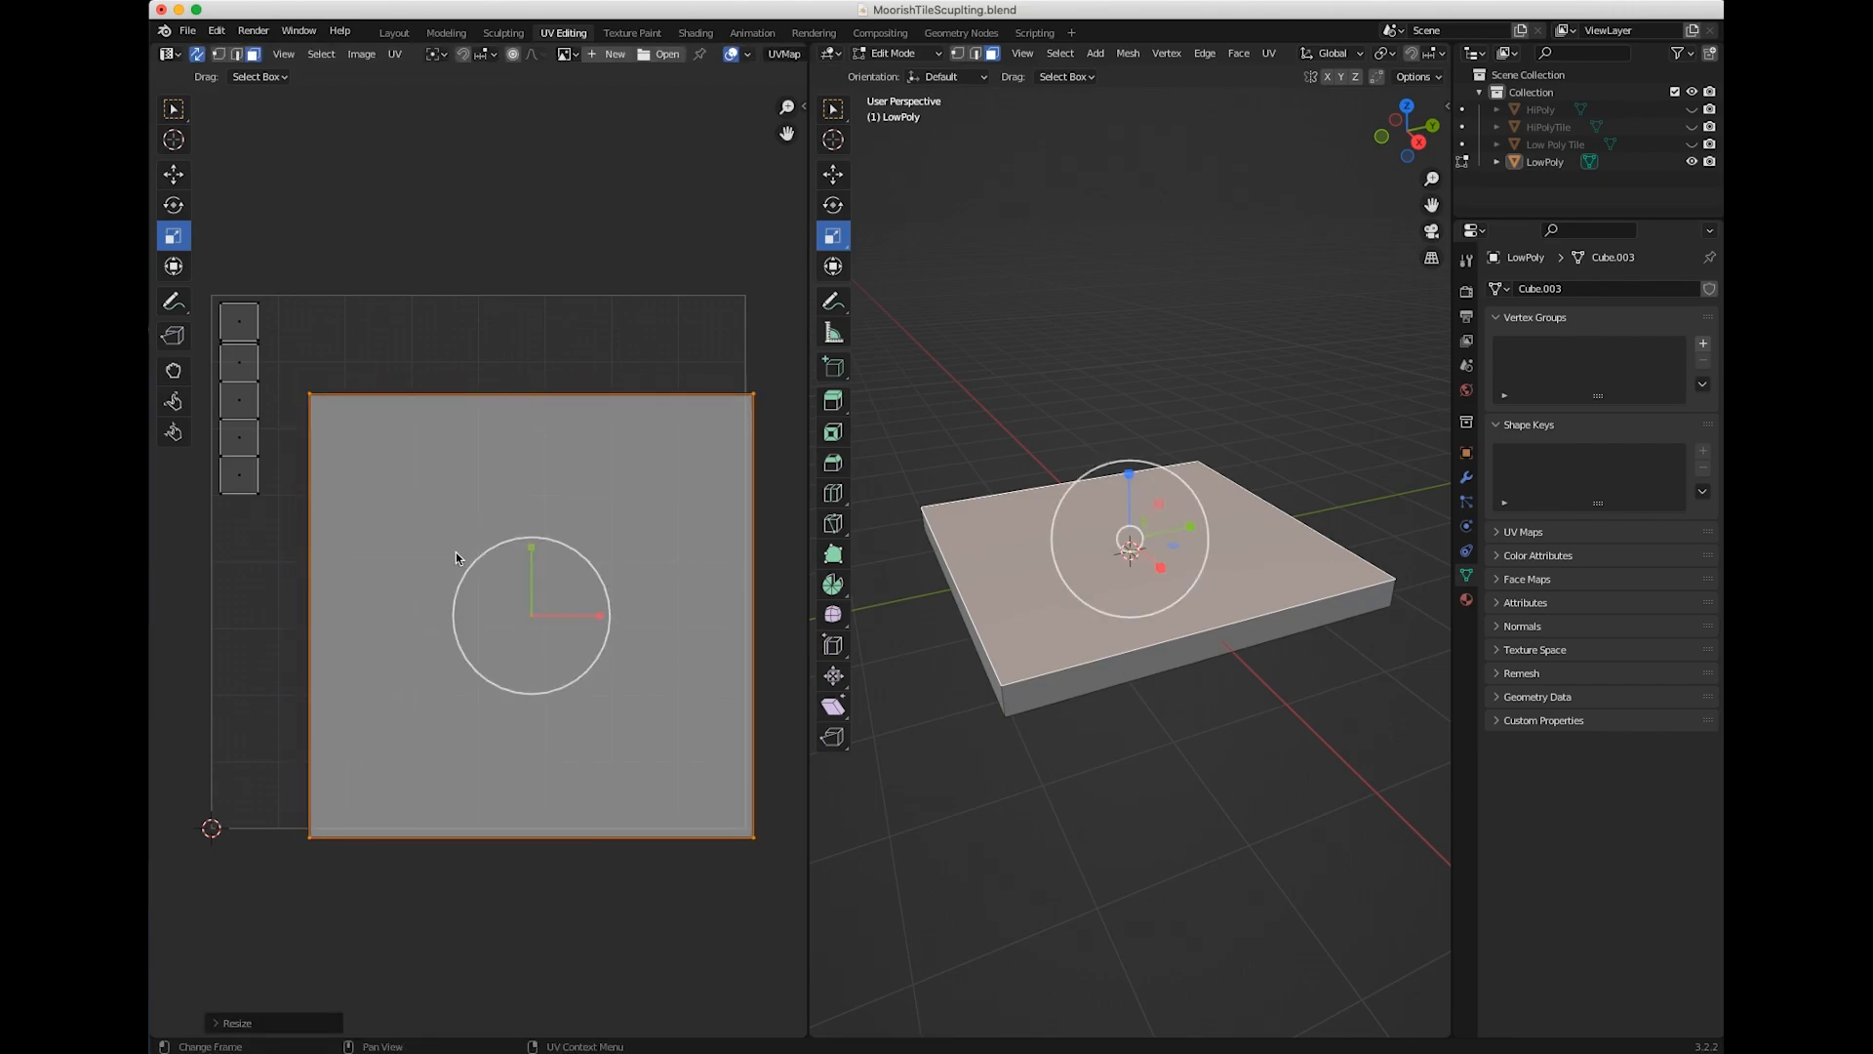
{"action": "key", "text": "shift+space"}
{"action": "key", "text": "g"}
{"action": "left_click_drag", "start_coordinate": [518, 605], "coordinate": [493, 578]}
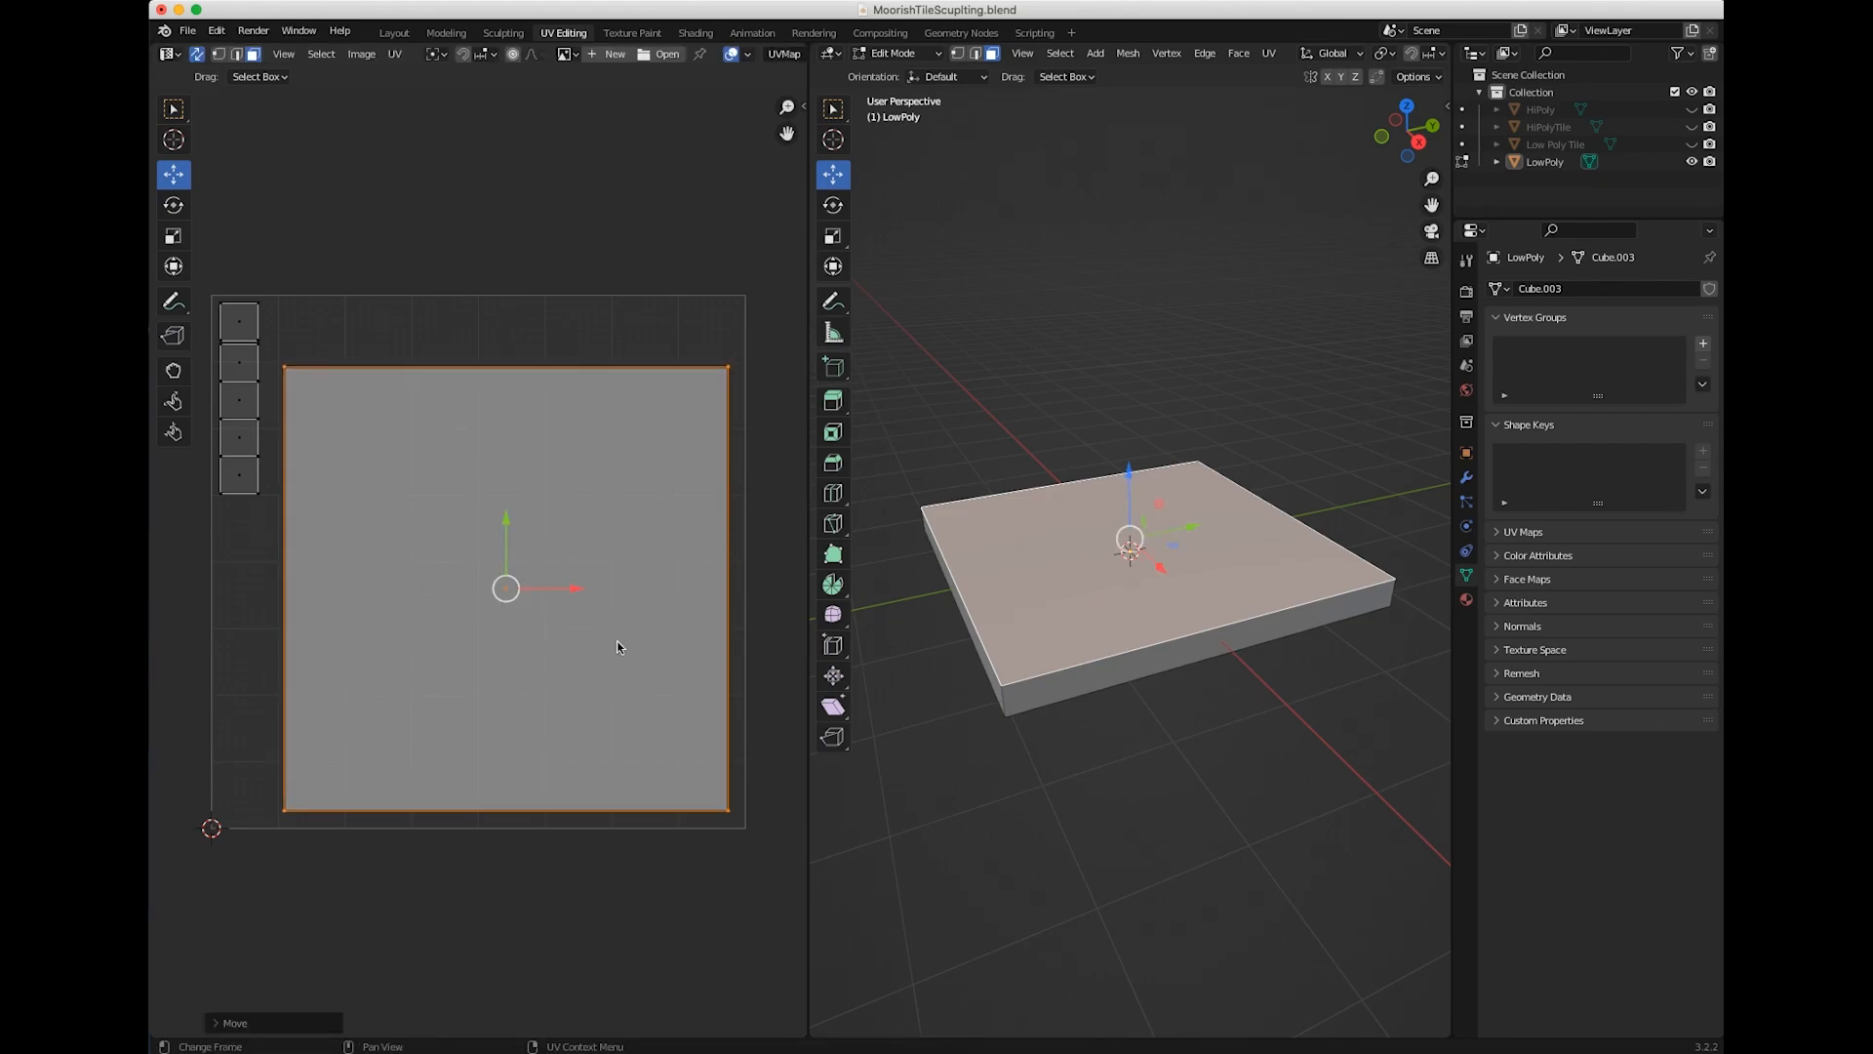
{"action": "left_click", "coordinate": [982, 406]}
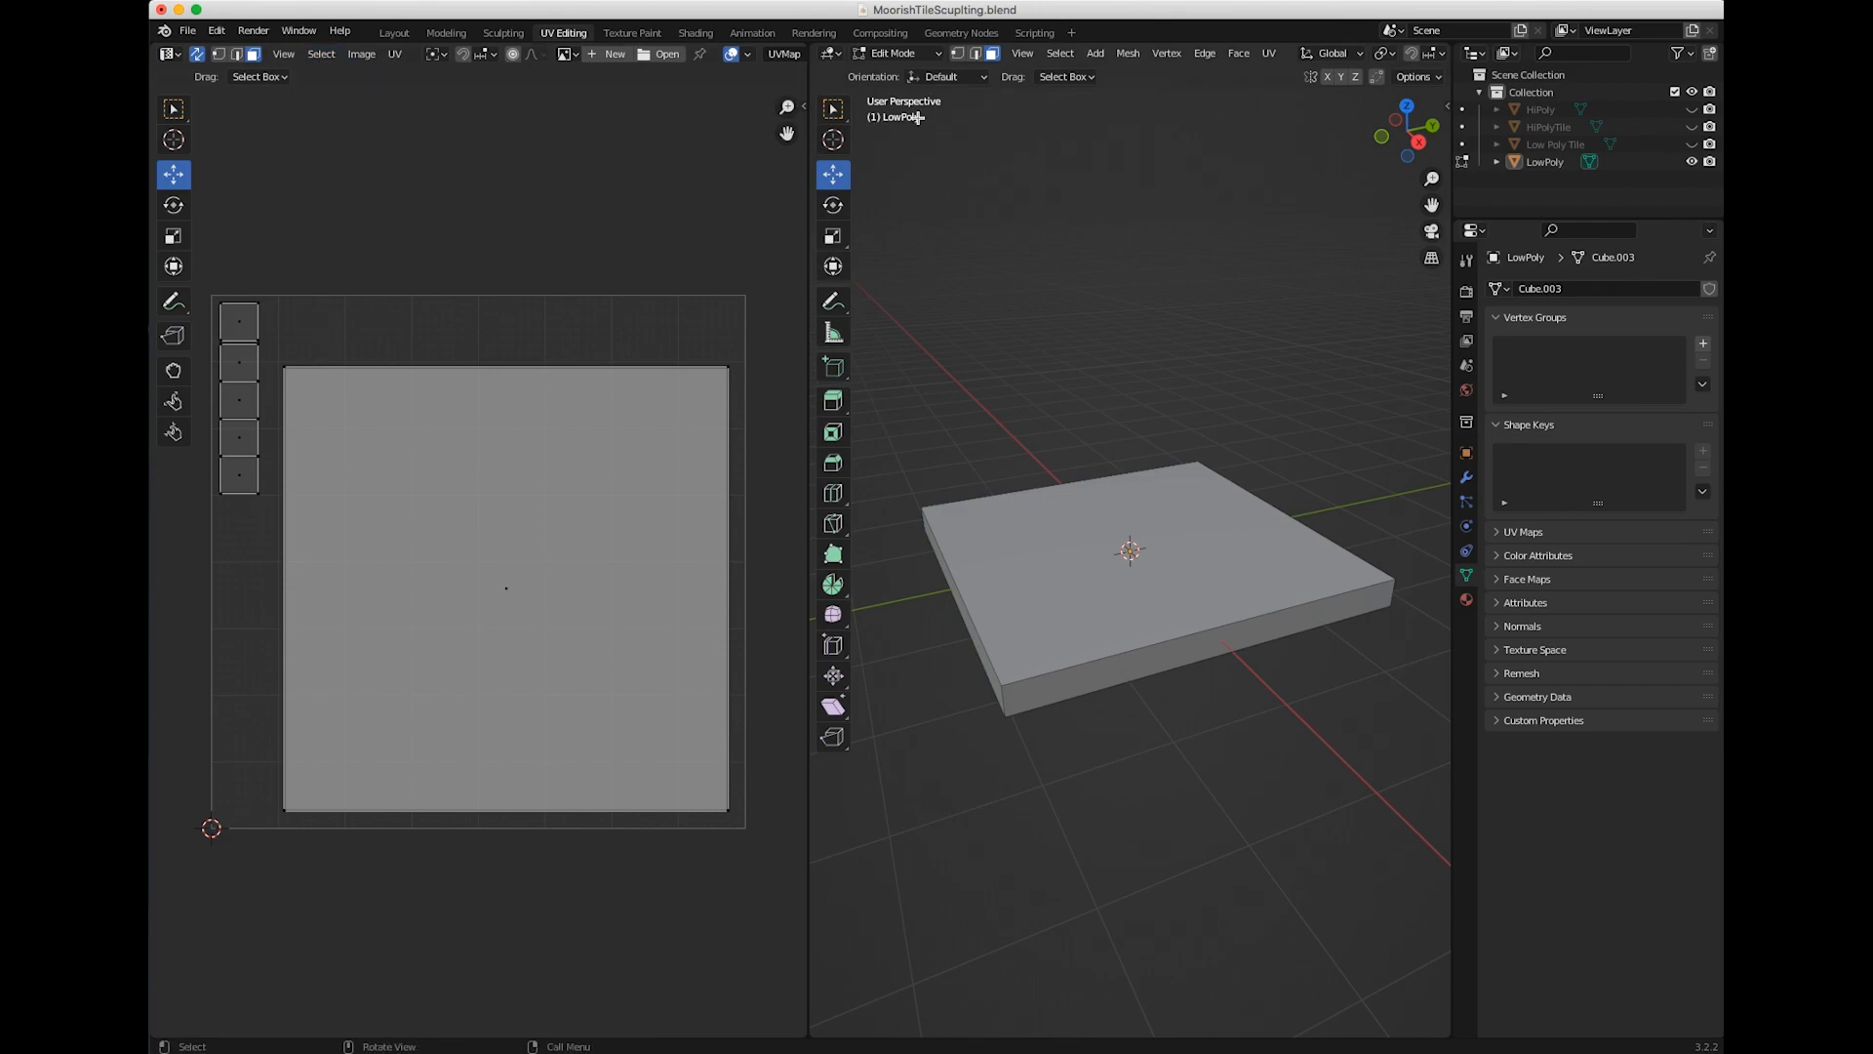
Return LowPoly to Object Mode and show it in the Layout workspace with X-ray turned off
{"action": "left_click", "coordinate": [883, 54]}
{"action": "left_click", "coordinate": [893, 70]}
{"action": "left_click", "coordinate": [393, 35]}
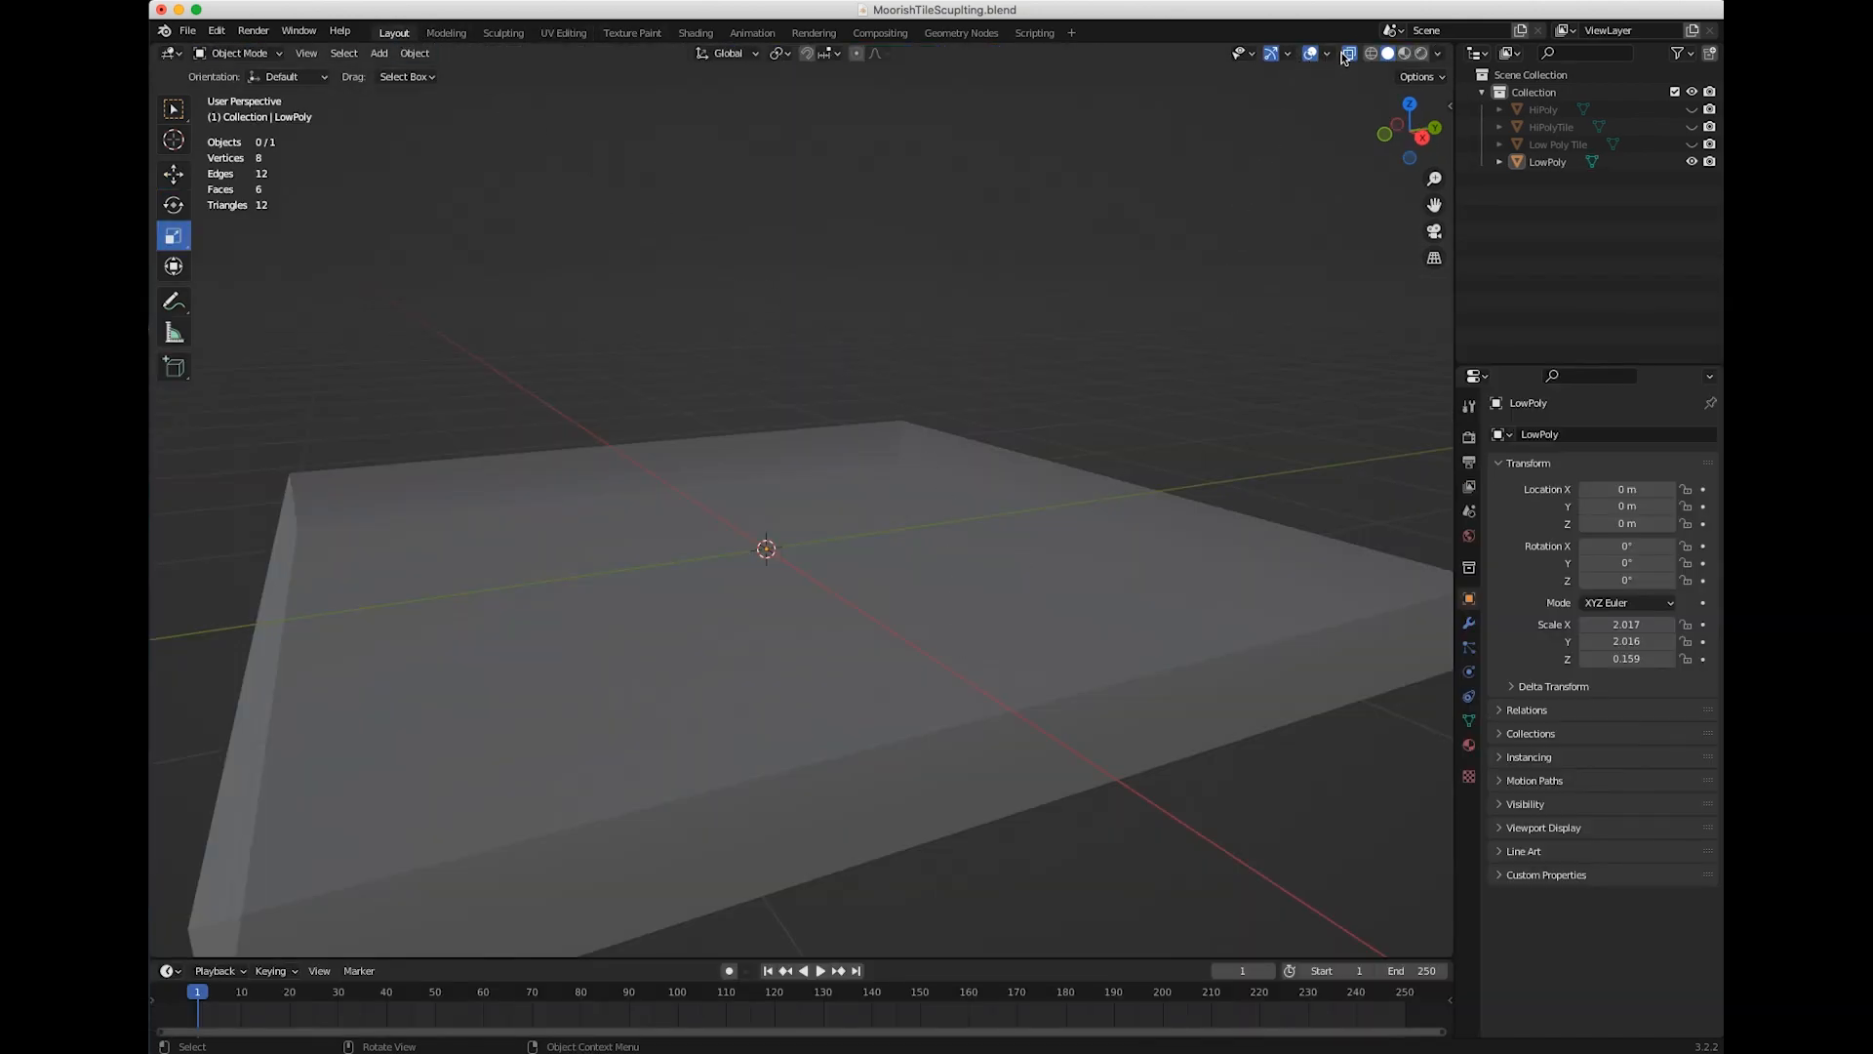
{"action": "scroll", "coordinate": [1075, 388], "scroll_direction": "down", "scroll_amount": 5}
{"action": "middle_click_drag", "start_coordinate": [952, 724], "coordinate": [1182, 748]}
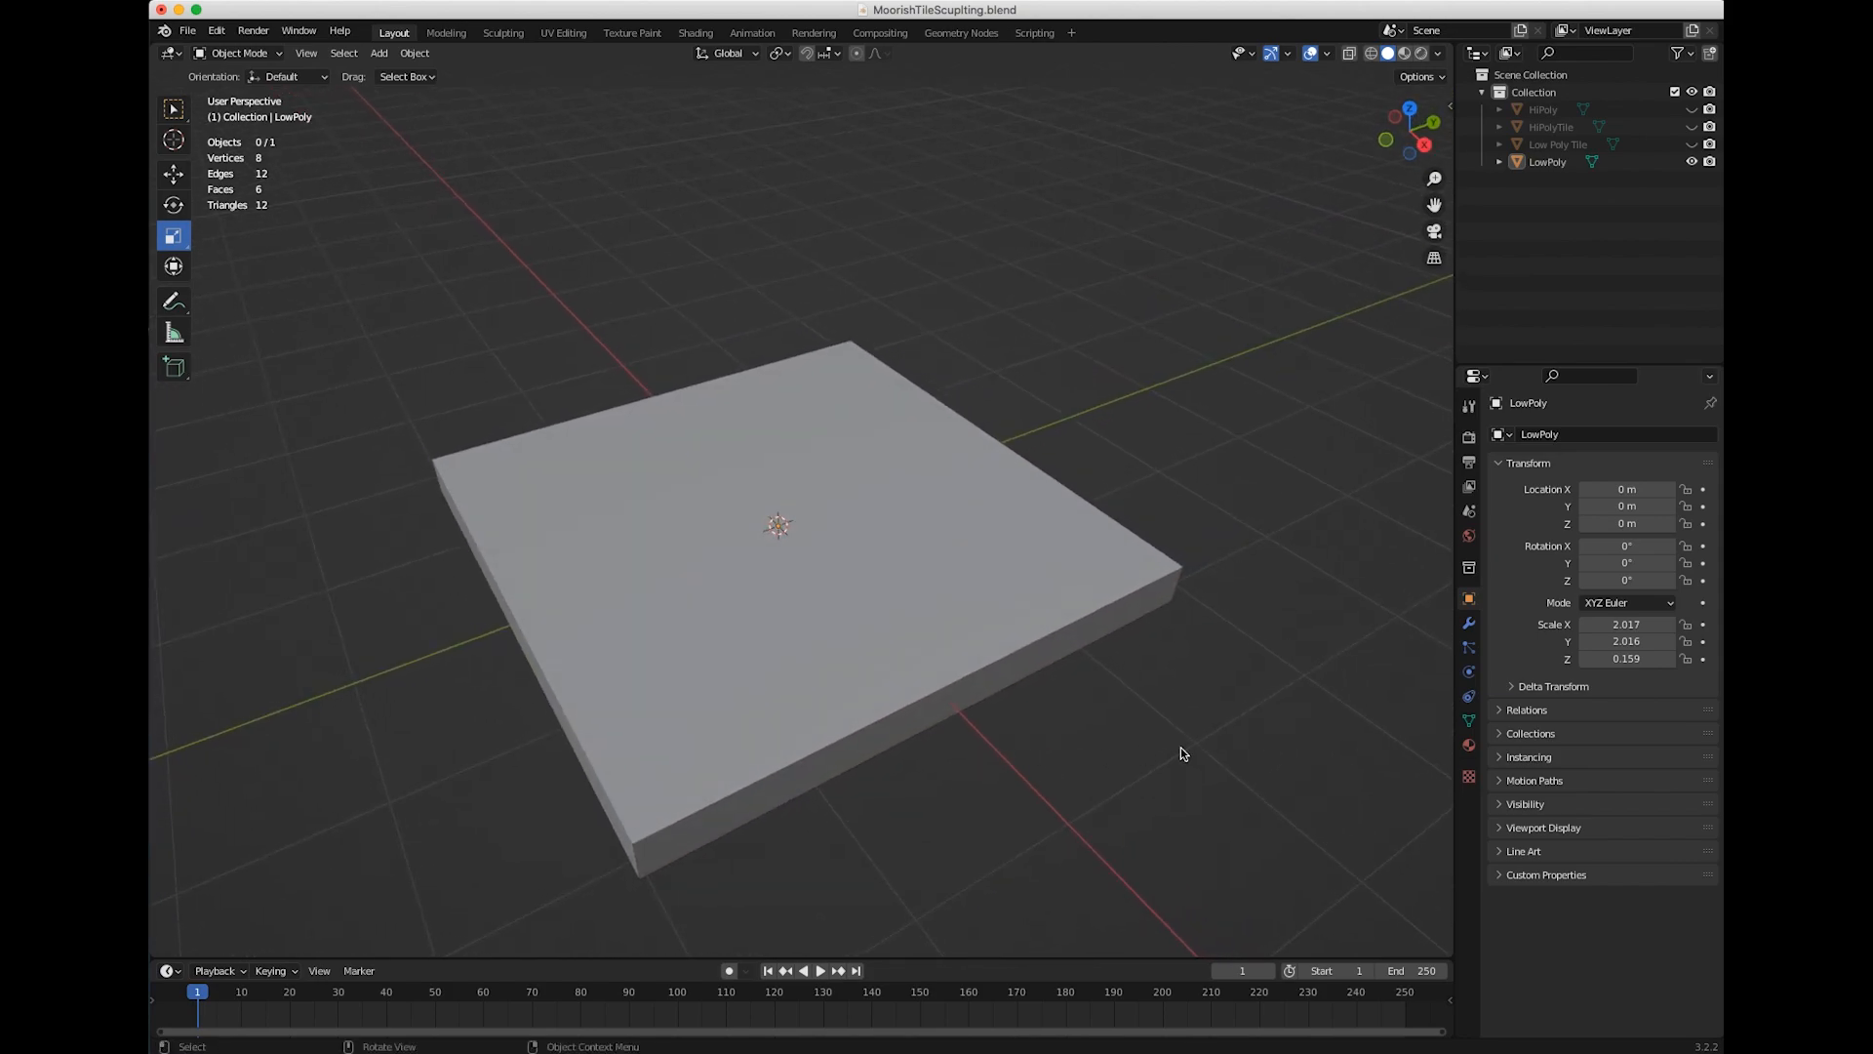
Give LowPoly a new material named TileNormalMaterial
{"action": "left_click", "coordinate": [1469, 745]}
{"action": "left_click", "coordinate": [1709, 433]}
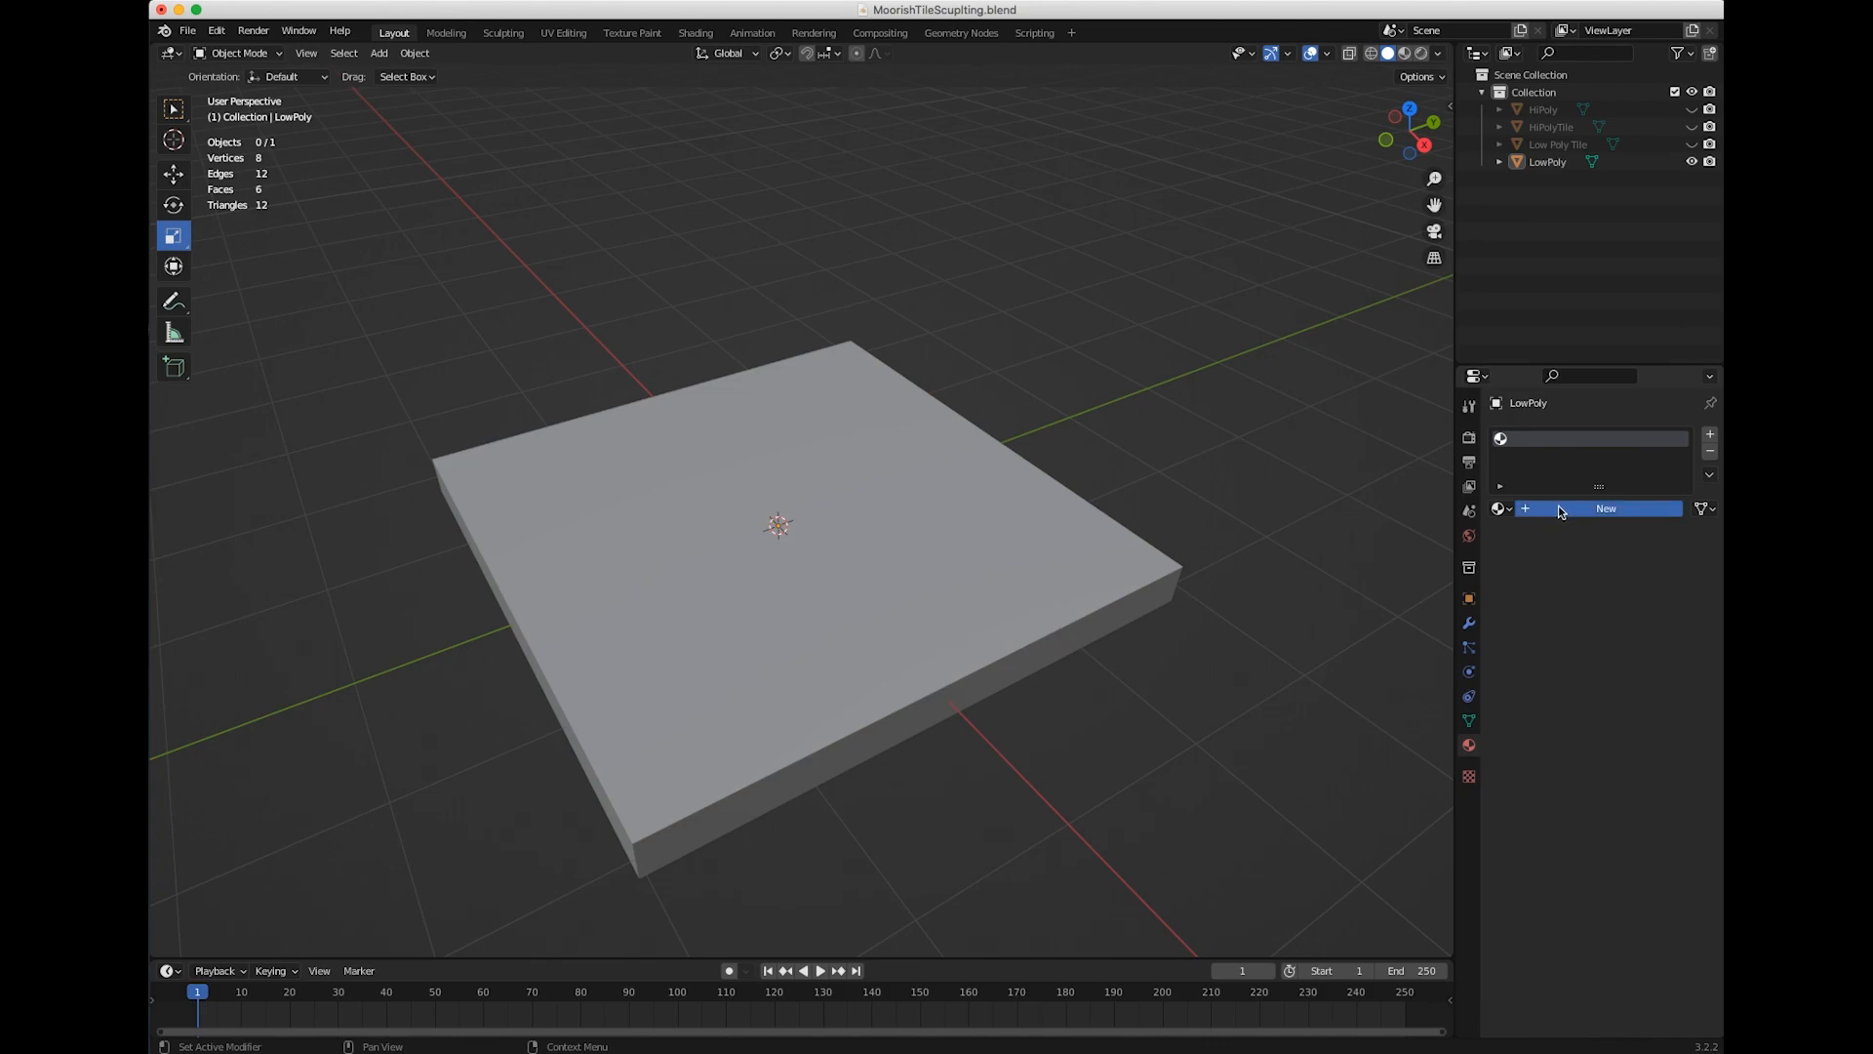
{"action": "left_click", "coordinate": [1604, 511]}
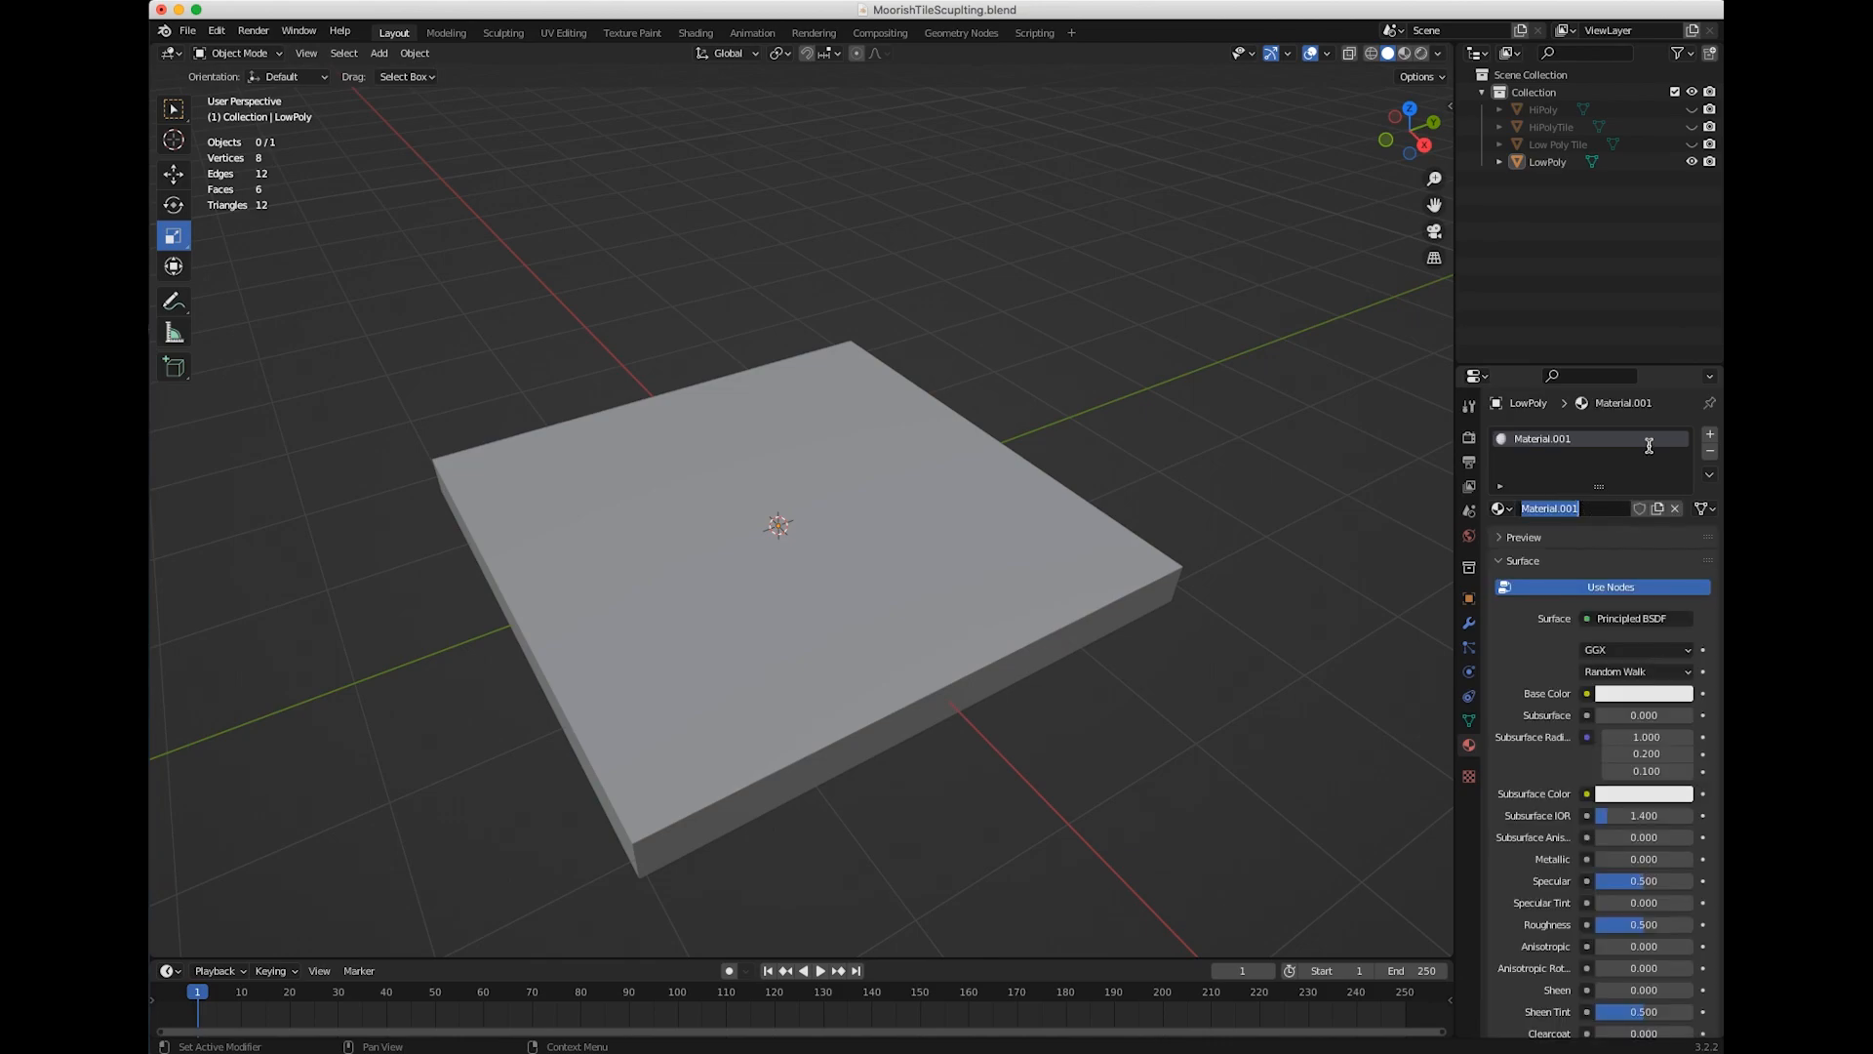
{"action": "type", "text": "Tu"}
{"action": "type", "text": "TileNo"}
{"action": "type", "text": "rmalMa"}
{"action": "type", "text": "terial"}
{"action": "key", "text": "Return"}
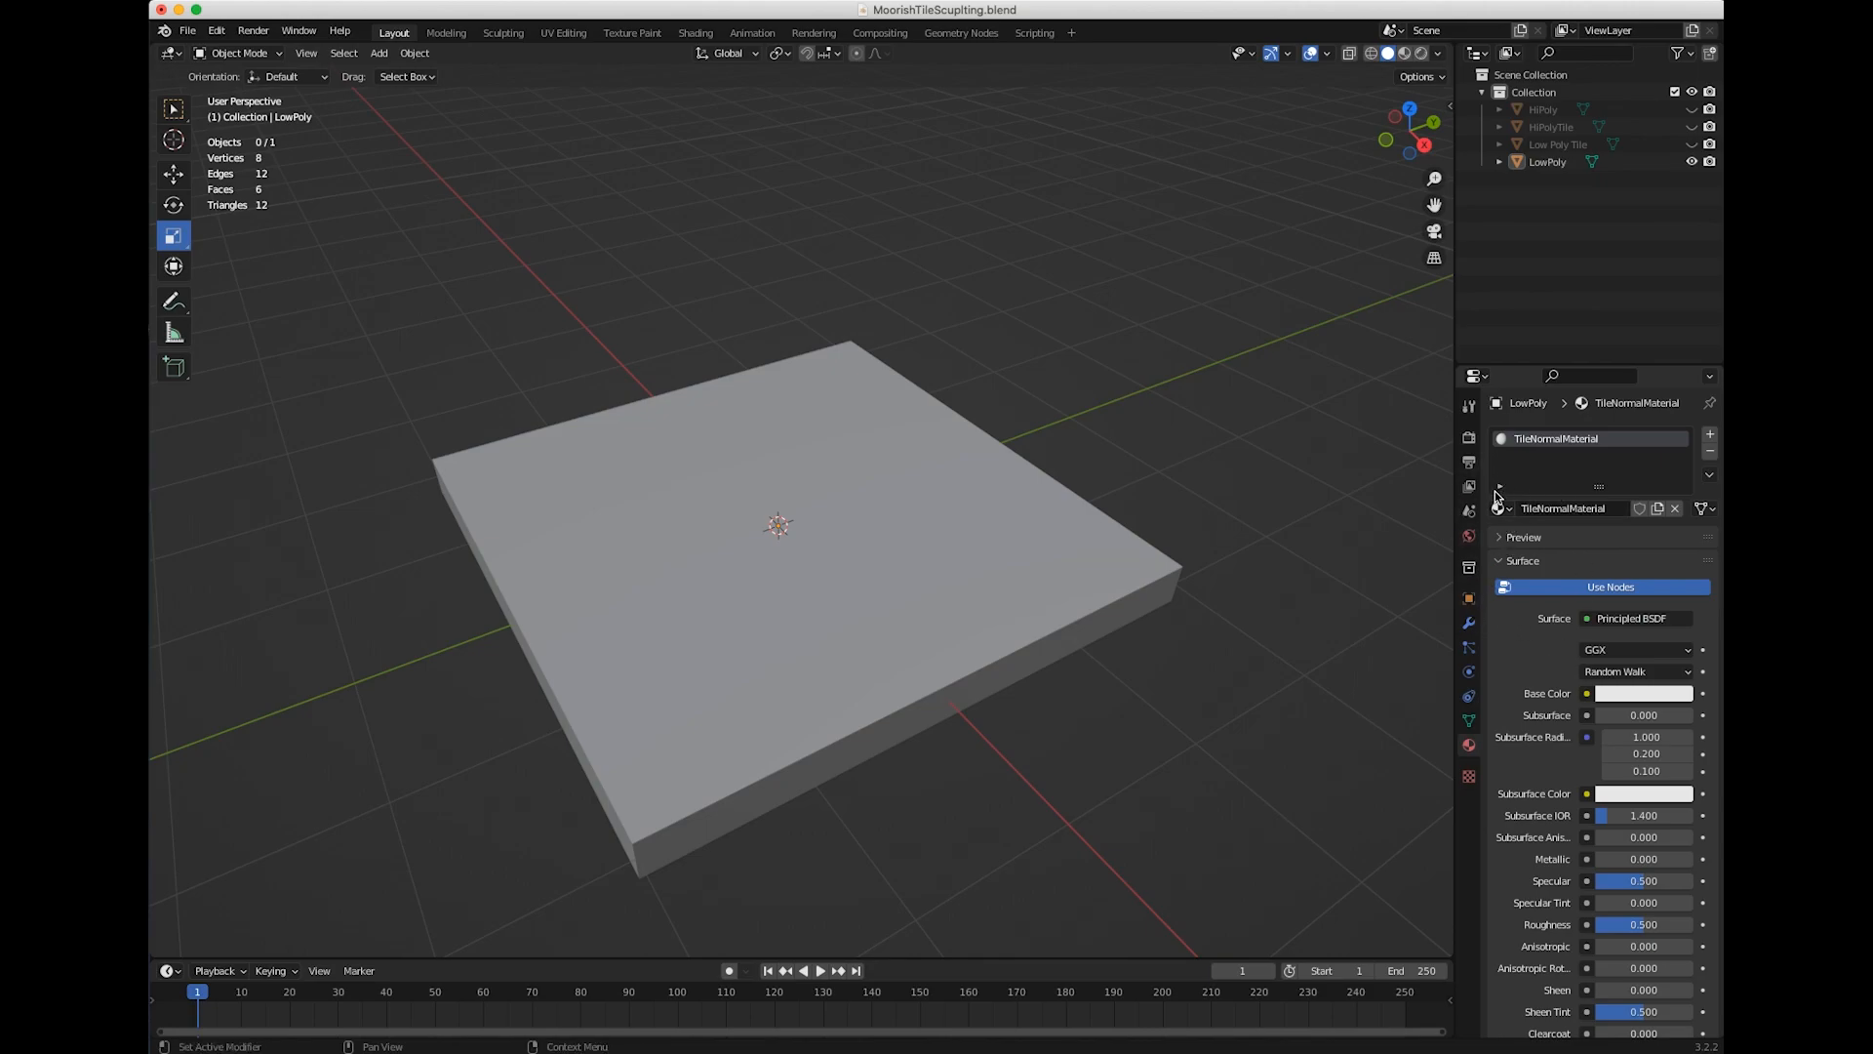
Select LowPoly, open its material in the Shading workspace and enlarge the node editor area
{"action": "left_click", "coordinate": [1005, 564]}
{"action": "left_click", "coordinate": [1495, 511]}
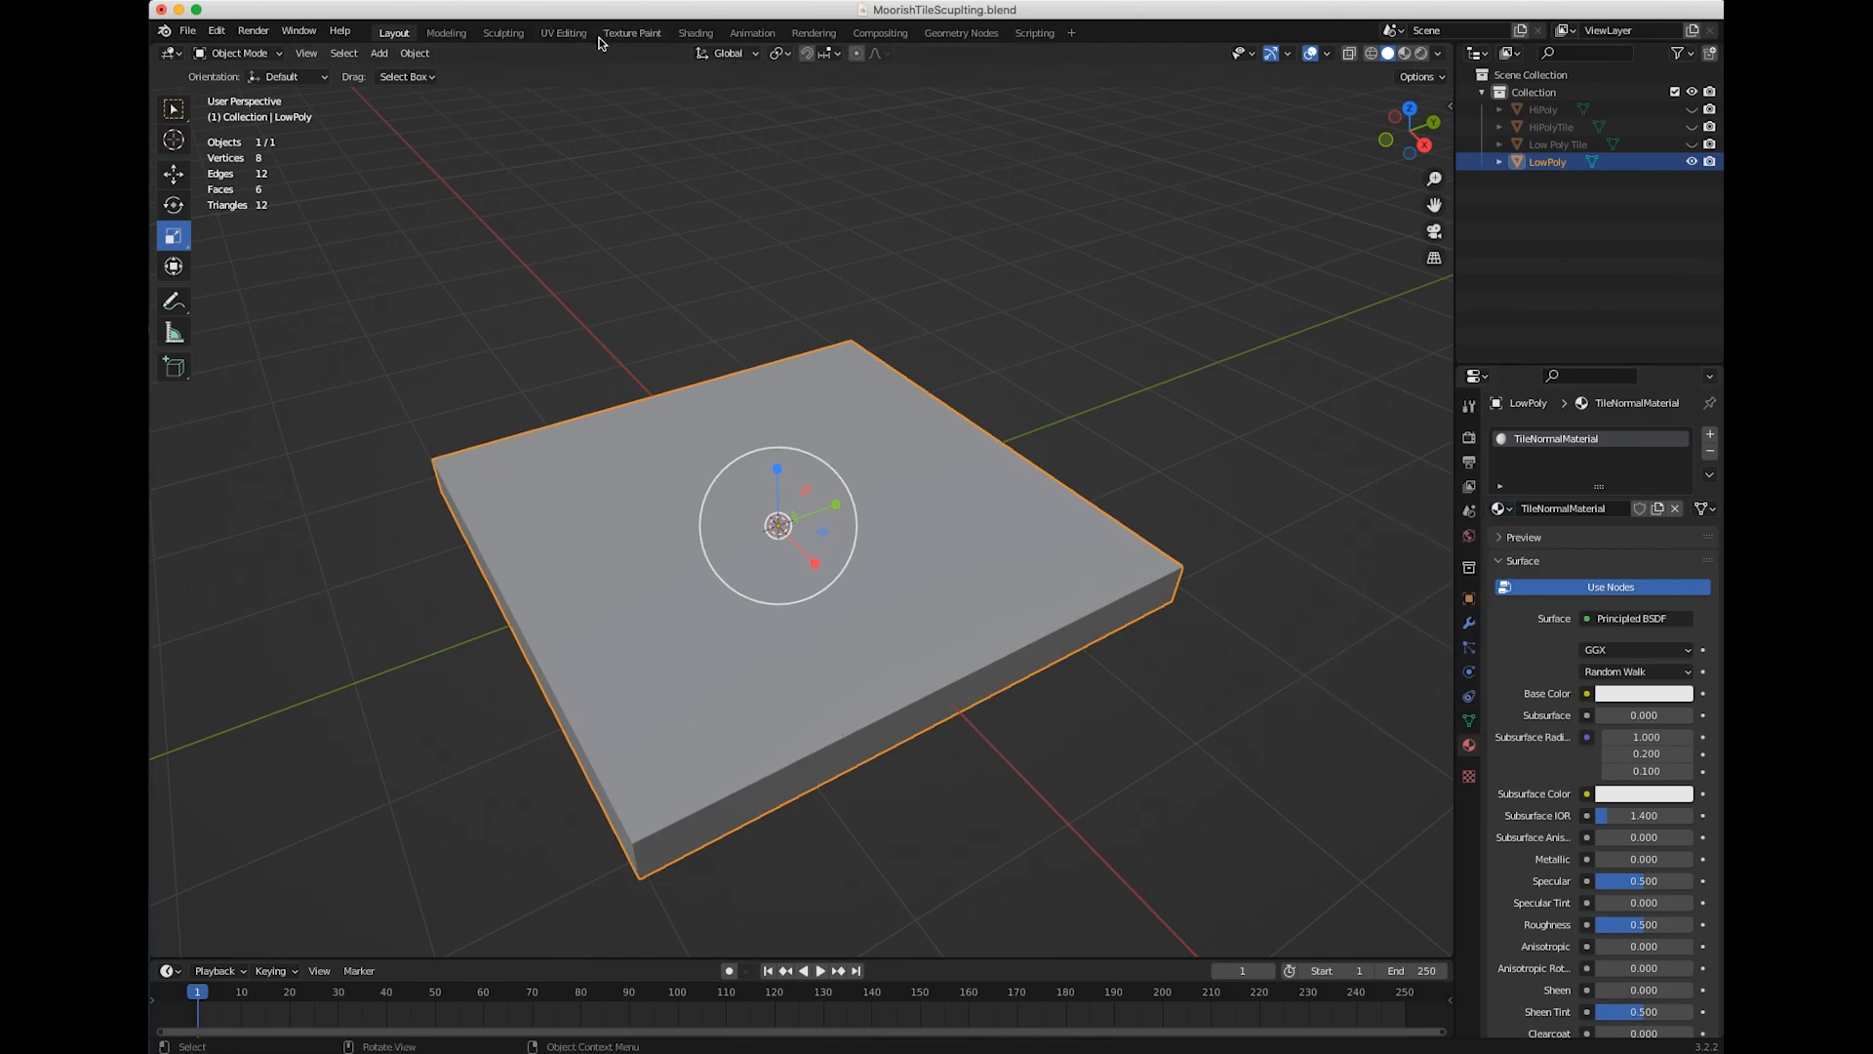
{"action": "left_click", "coordinate": [694, 31]}
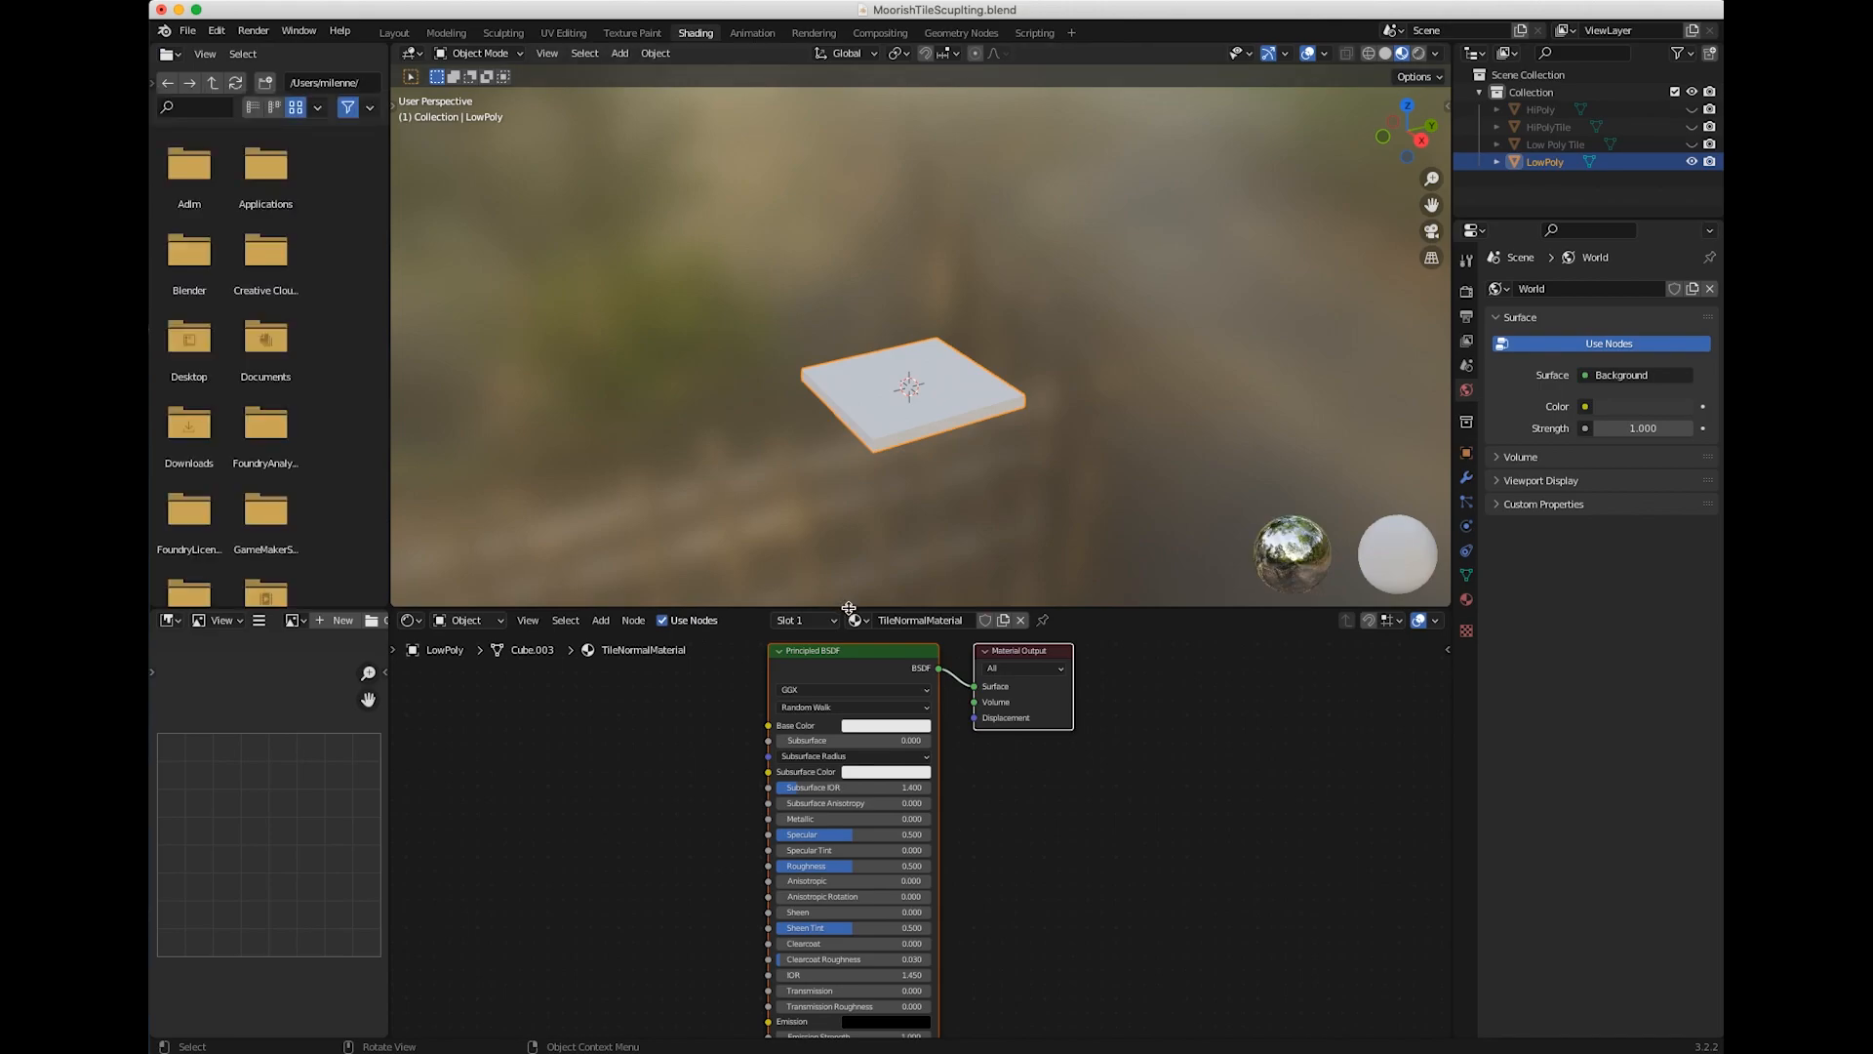
{"action": "left_click_drag", "start_coordinate": [840, 605], "coordinate": [949, 553]}
{"action": "left_click", "coordinate": [675, 670]}
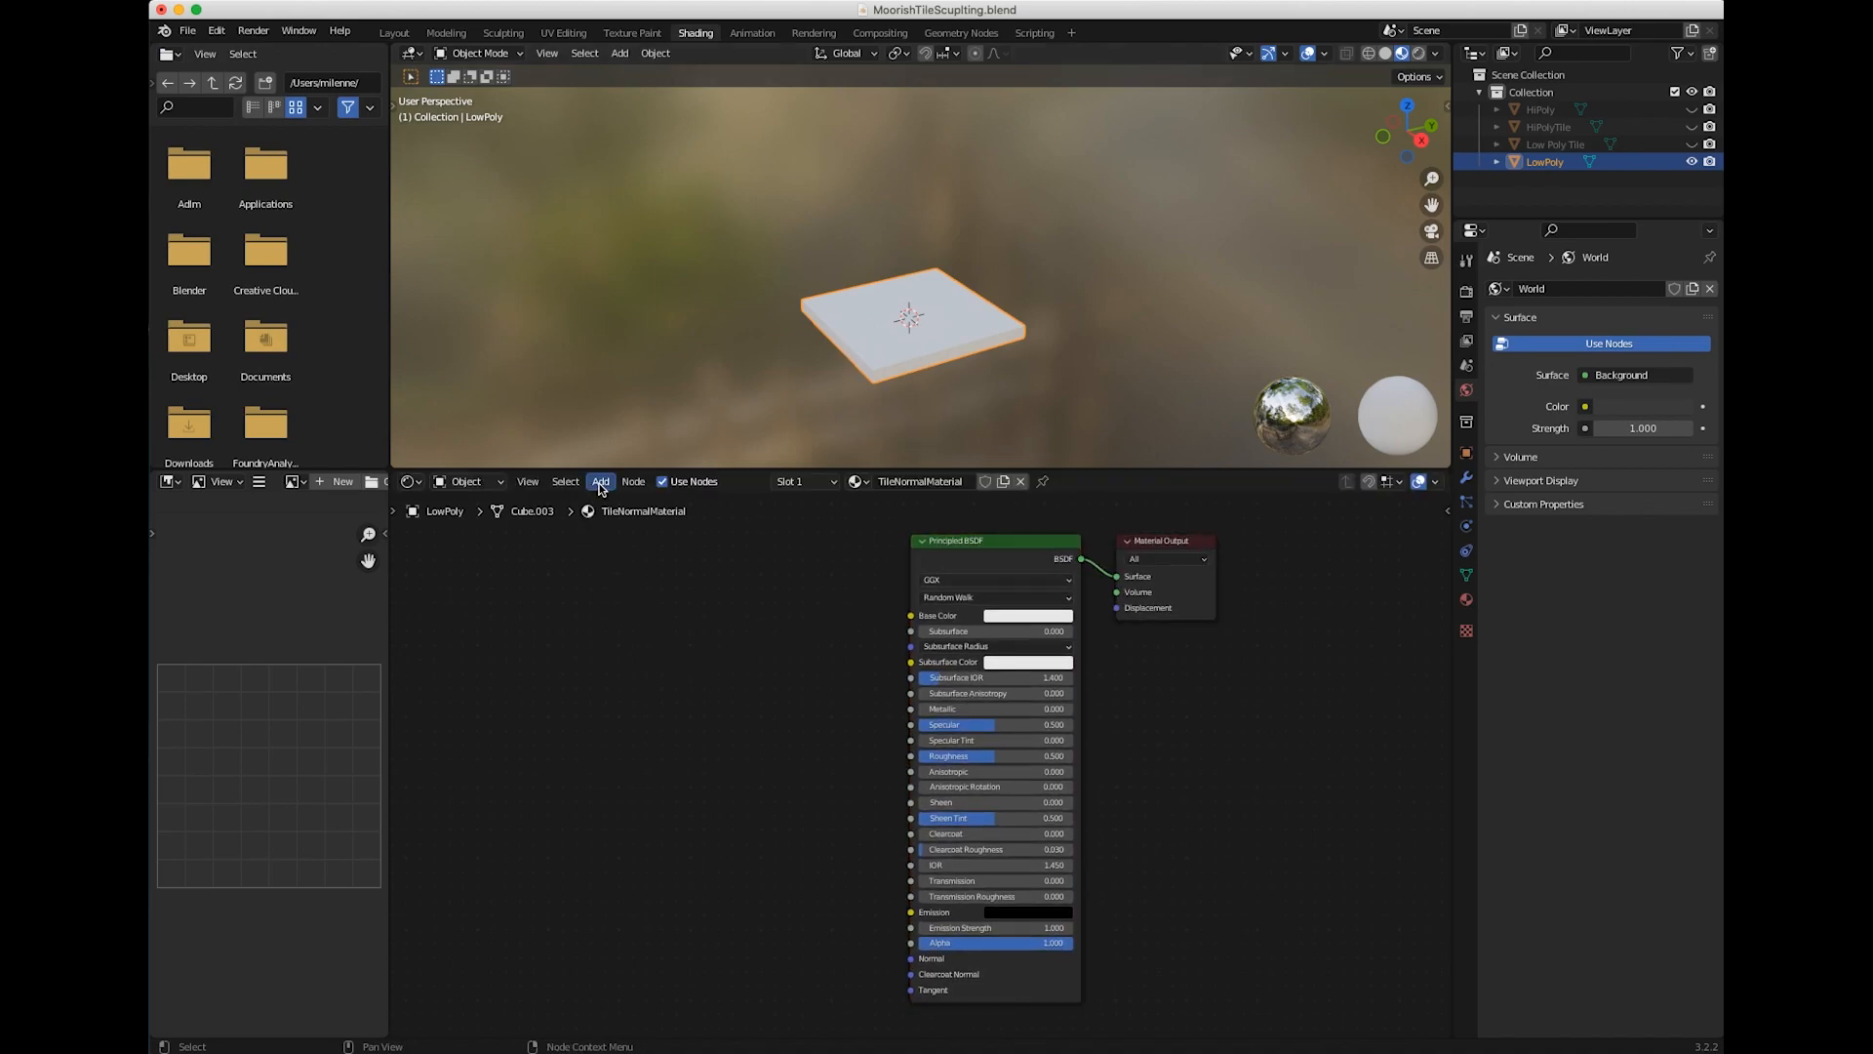
Add a Normal Map node to the left of the Principled BSDF node, level with its lower inputs
{"action": "left_click", "coordinate": [602, 482]}
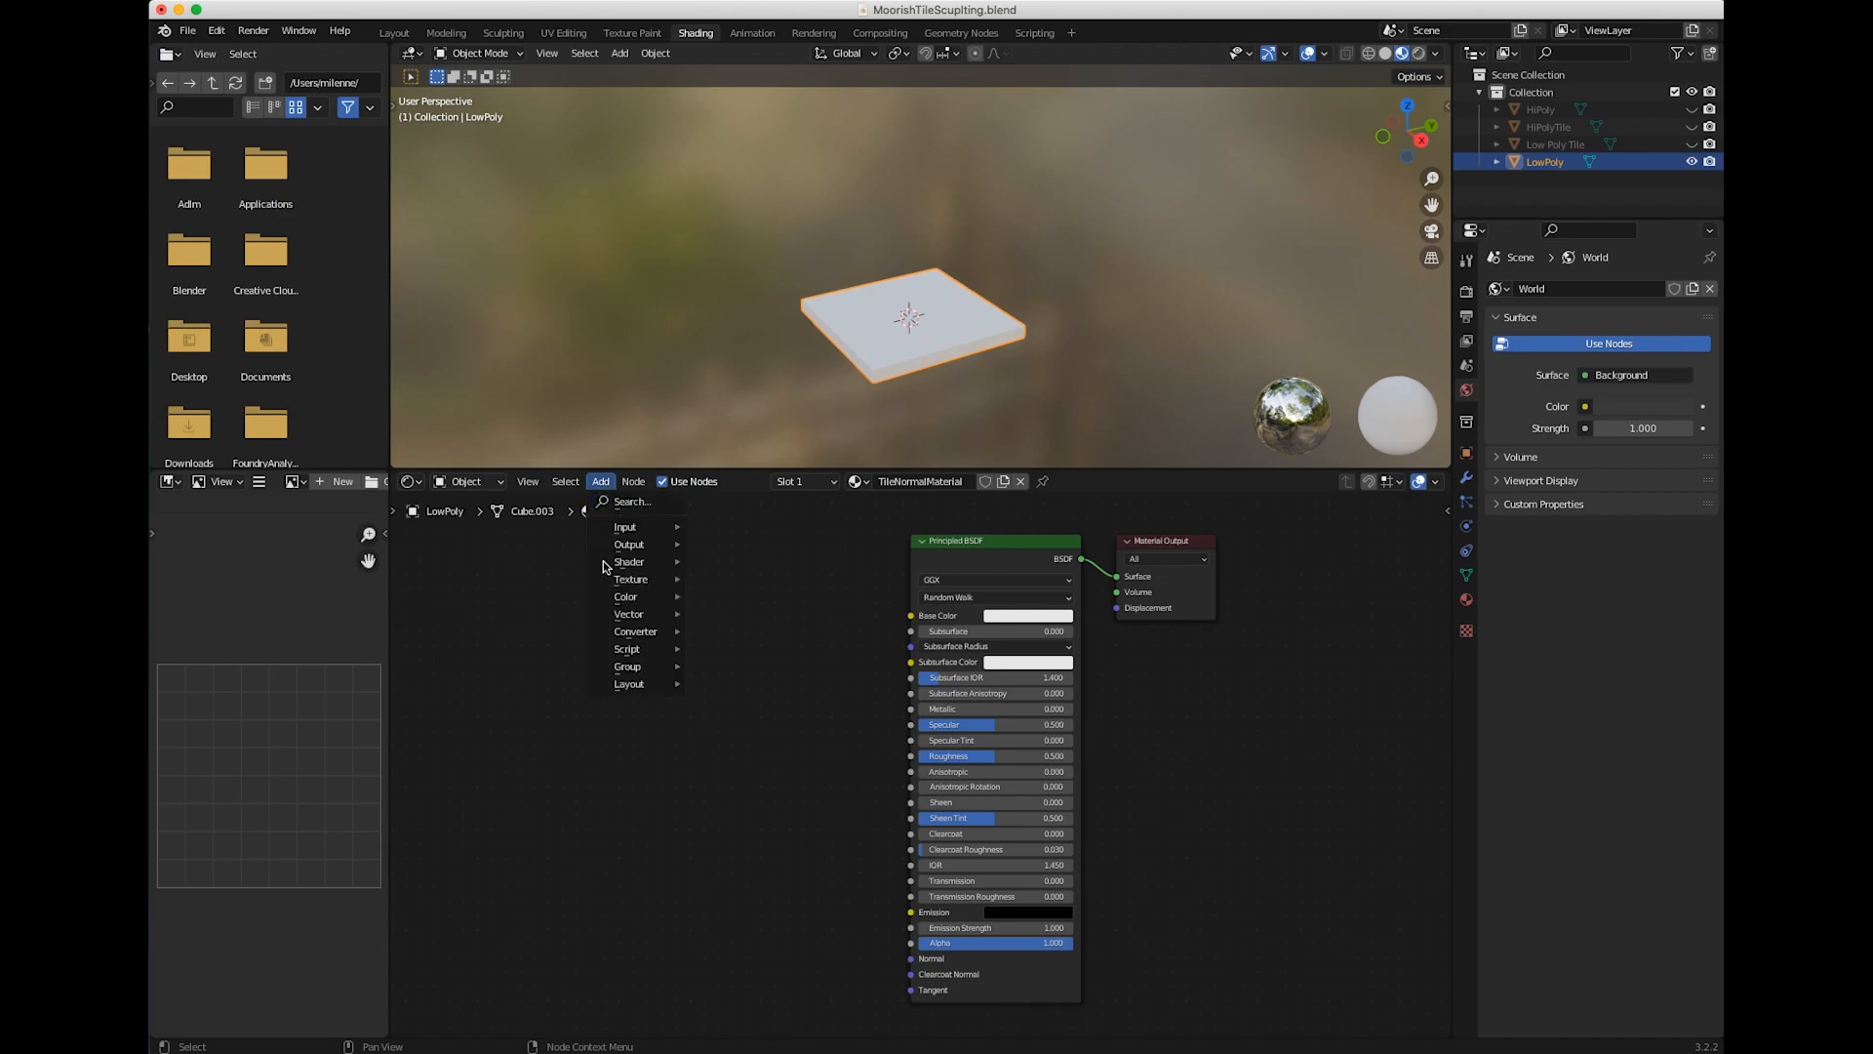
{"action": "left_click", "coordinate": [614, 503]}
{"action": "type", "text": "no"}
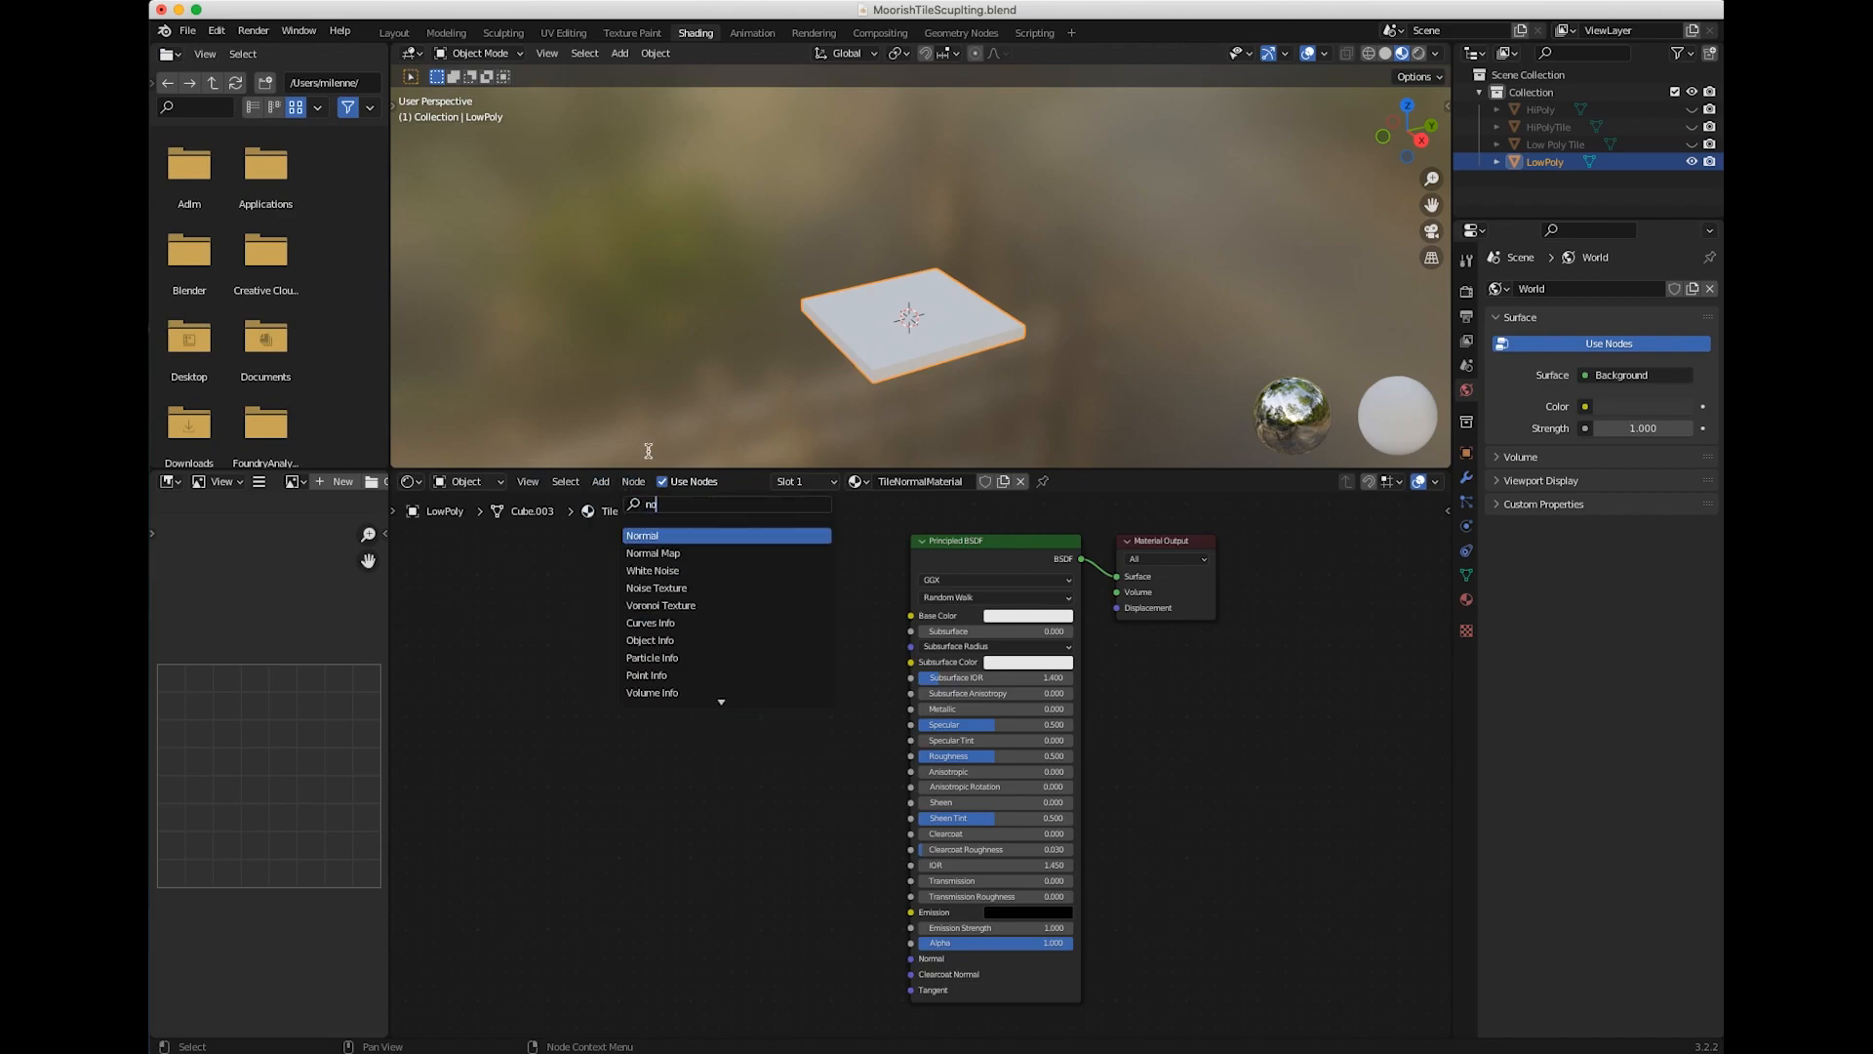
{"action": "type", "text": "rmal map"}
{"action": "key", "text": "Return"}
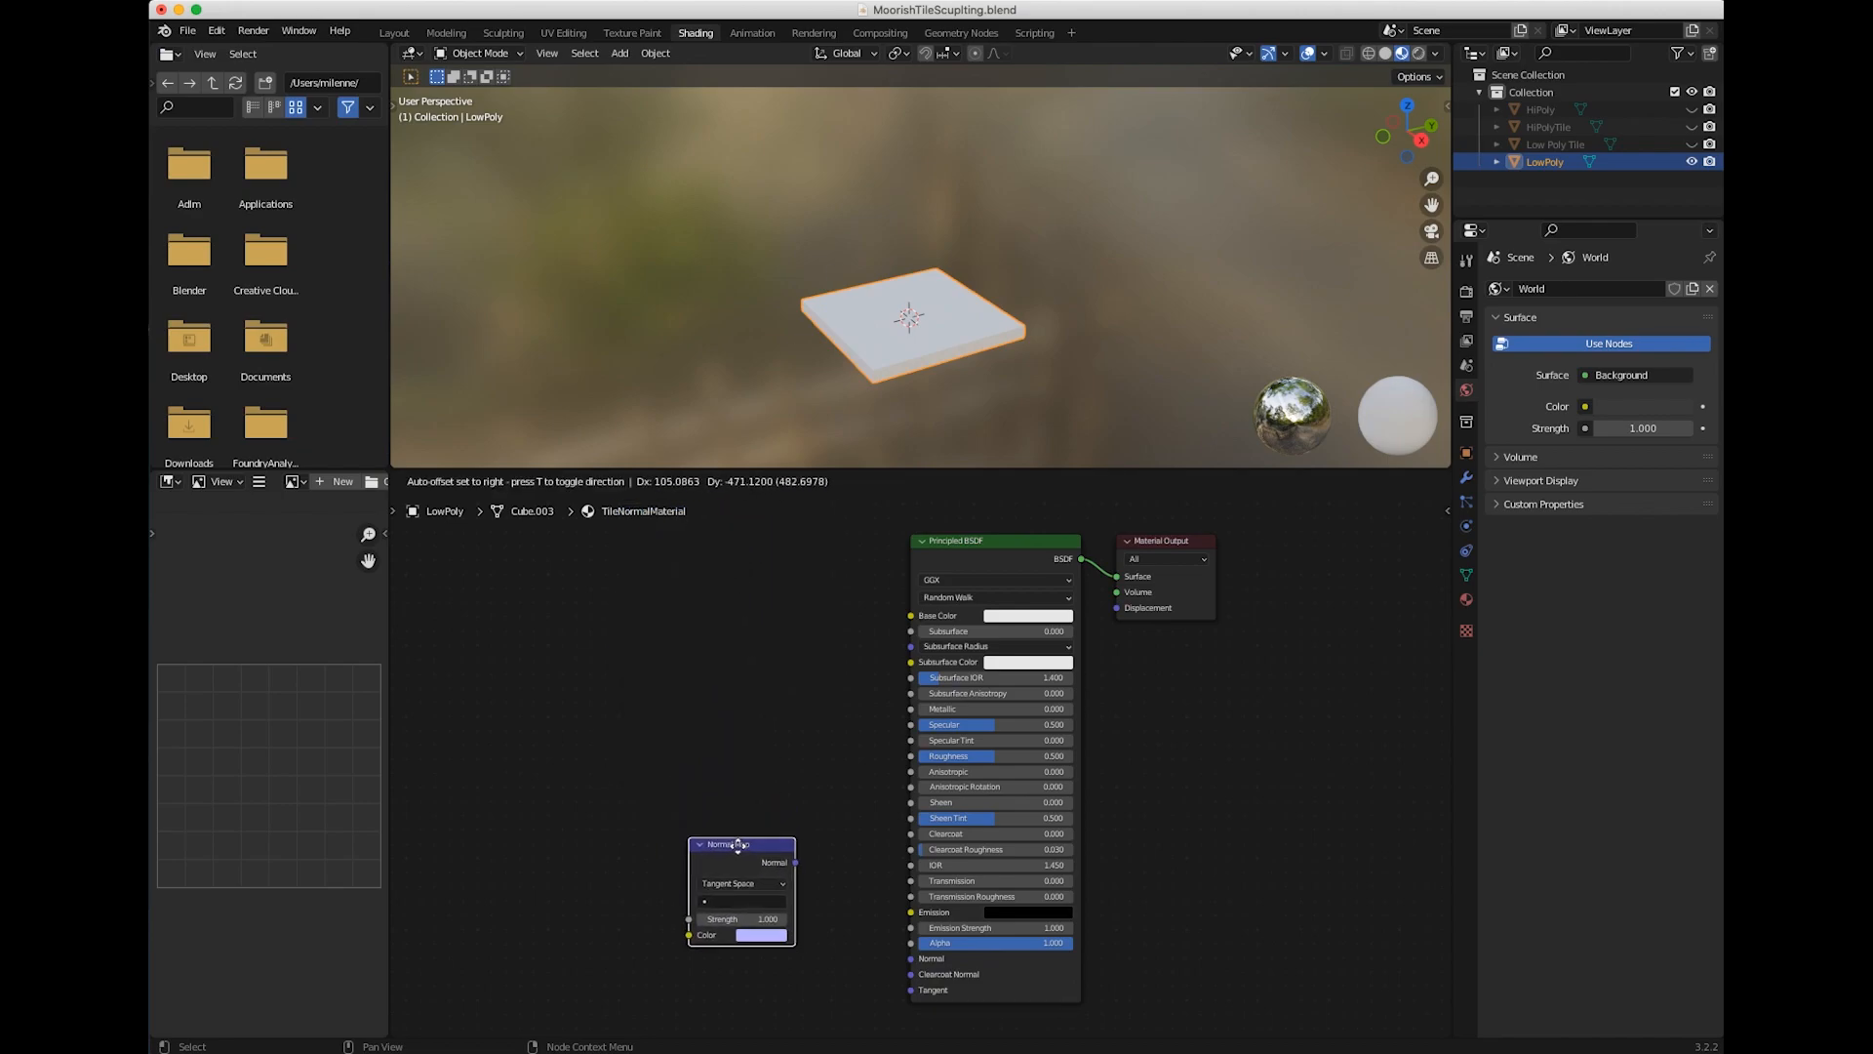
{"action": "left_click", "coordinate": [722, 834]}
Add an Image Texture node to the left of the Normal Map node
{"action": "left_click", "coordinate": [601, 483]}
{"action": "type", "text": "um"}
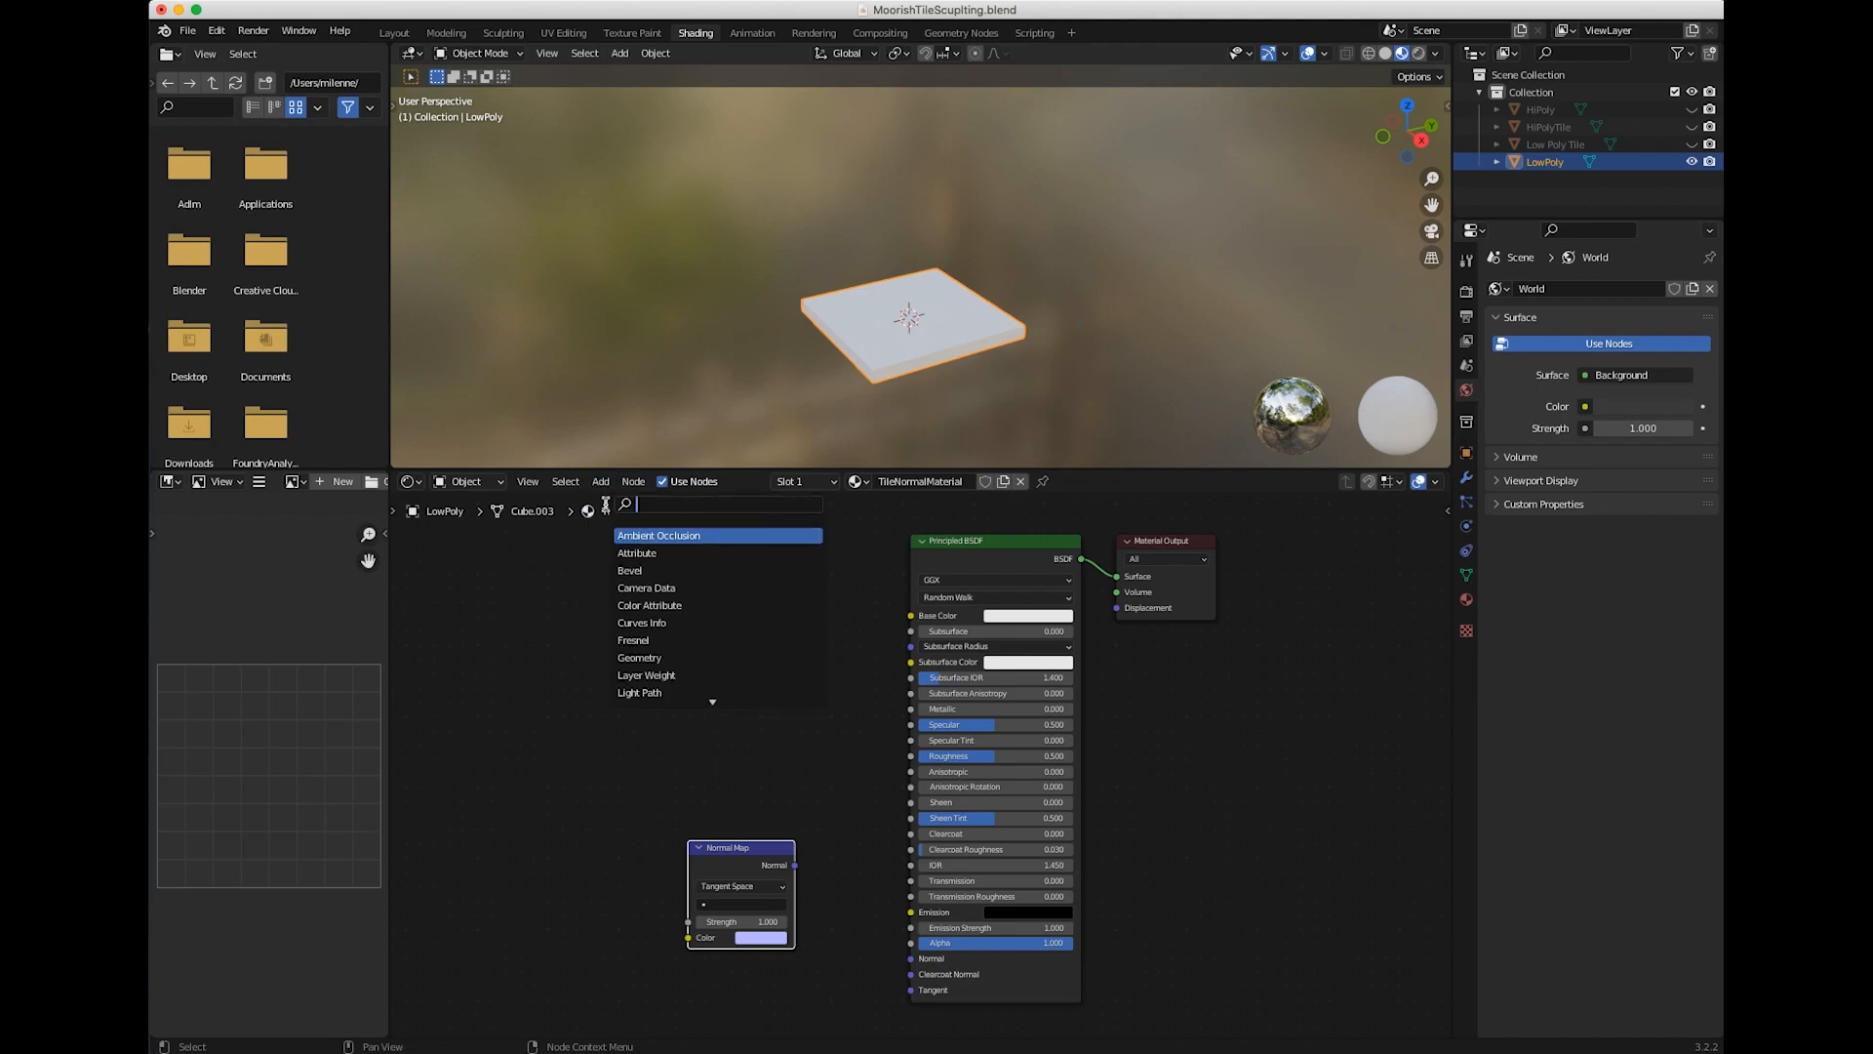
{"action": "key", "text": "BackSpace"}
{"action": "key", "text": "BackSpace"}
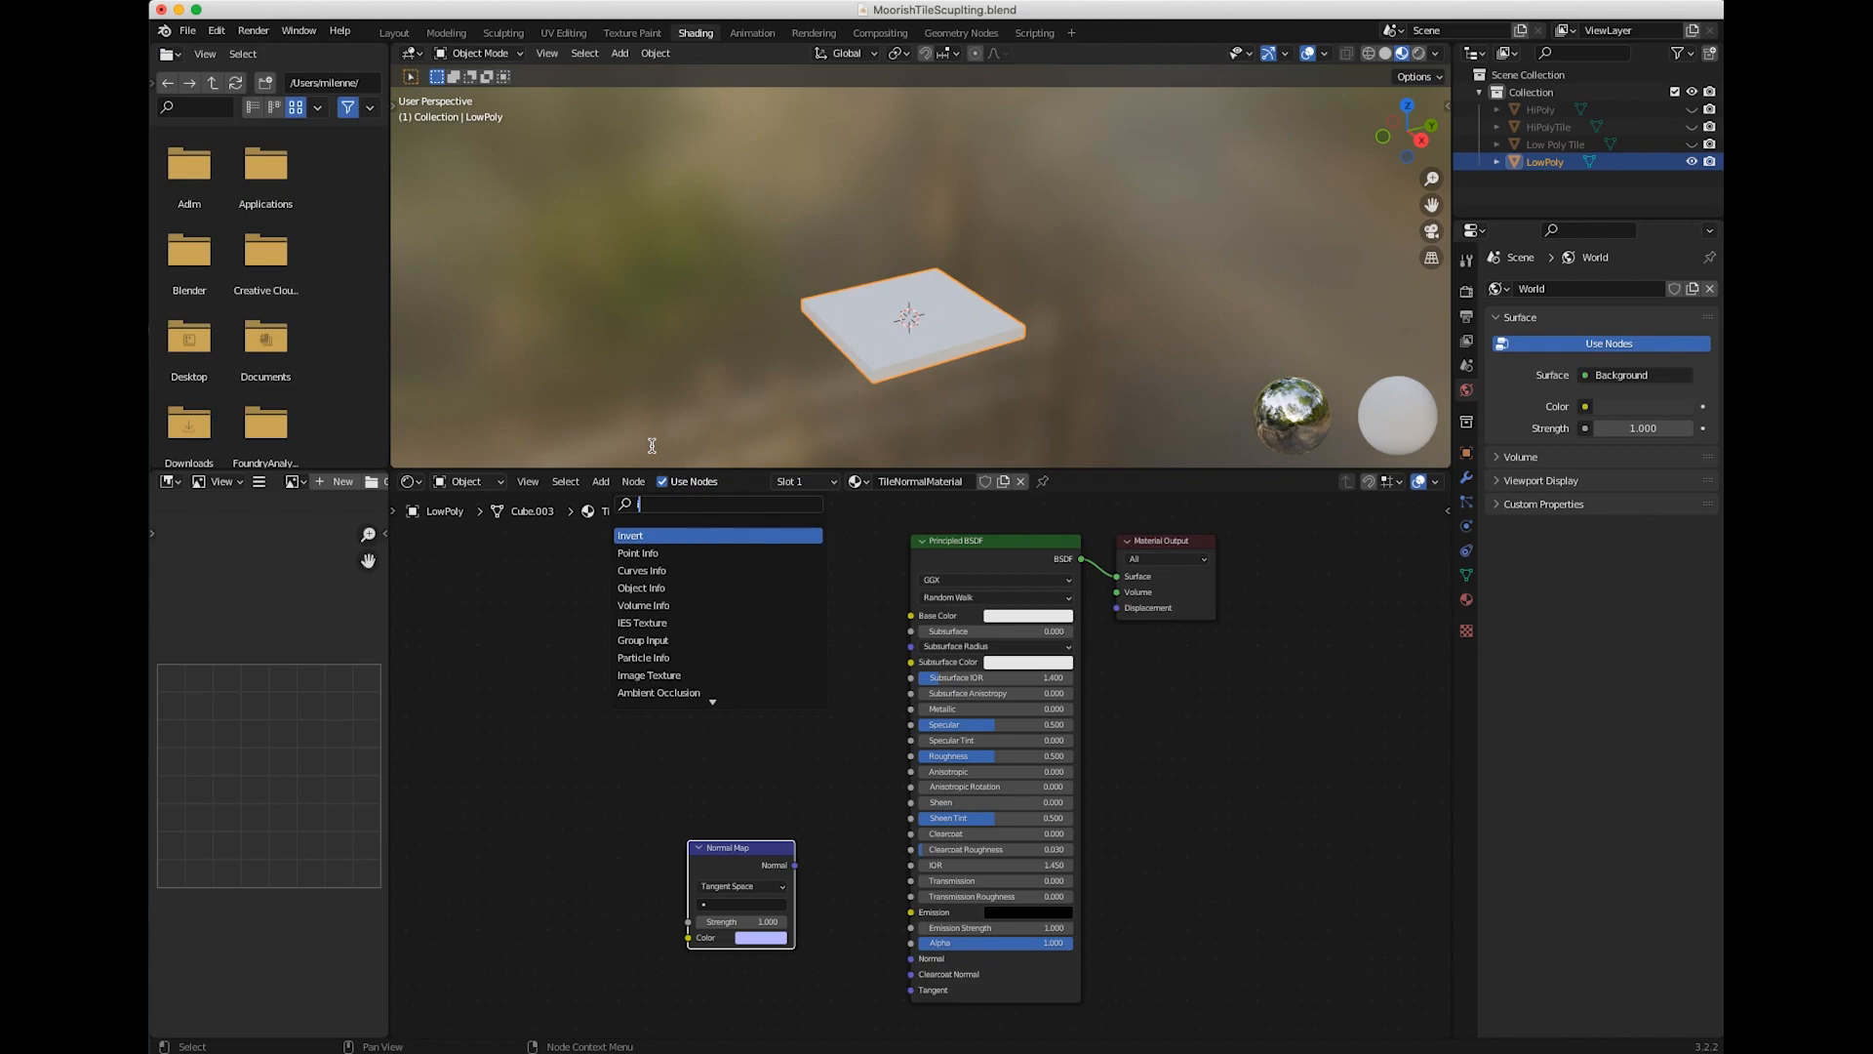
{"action": "type", "text": "ima"}
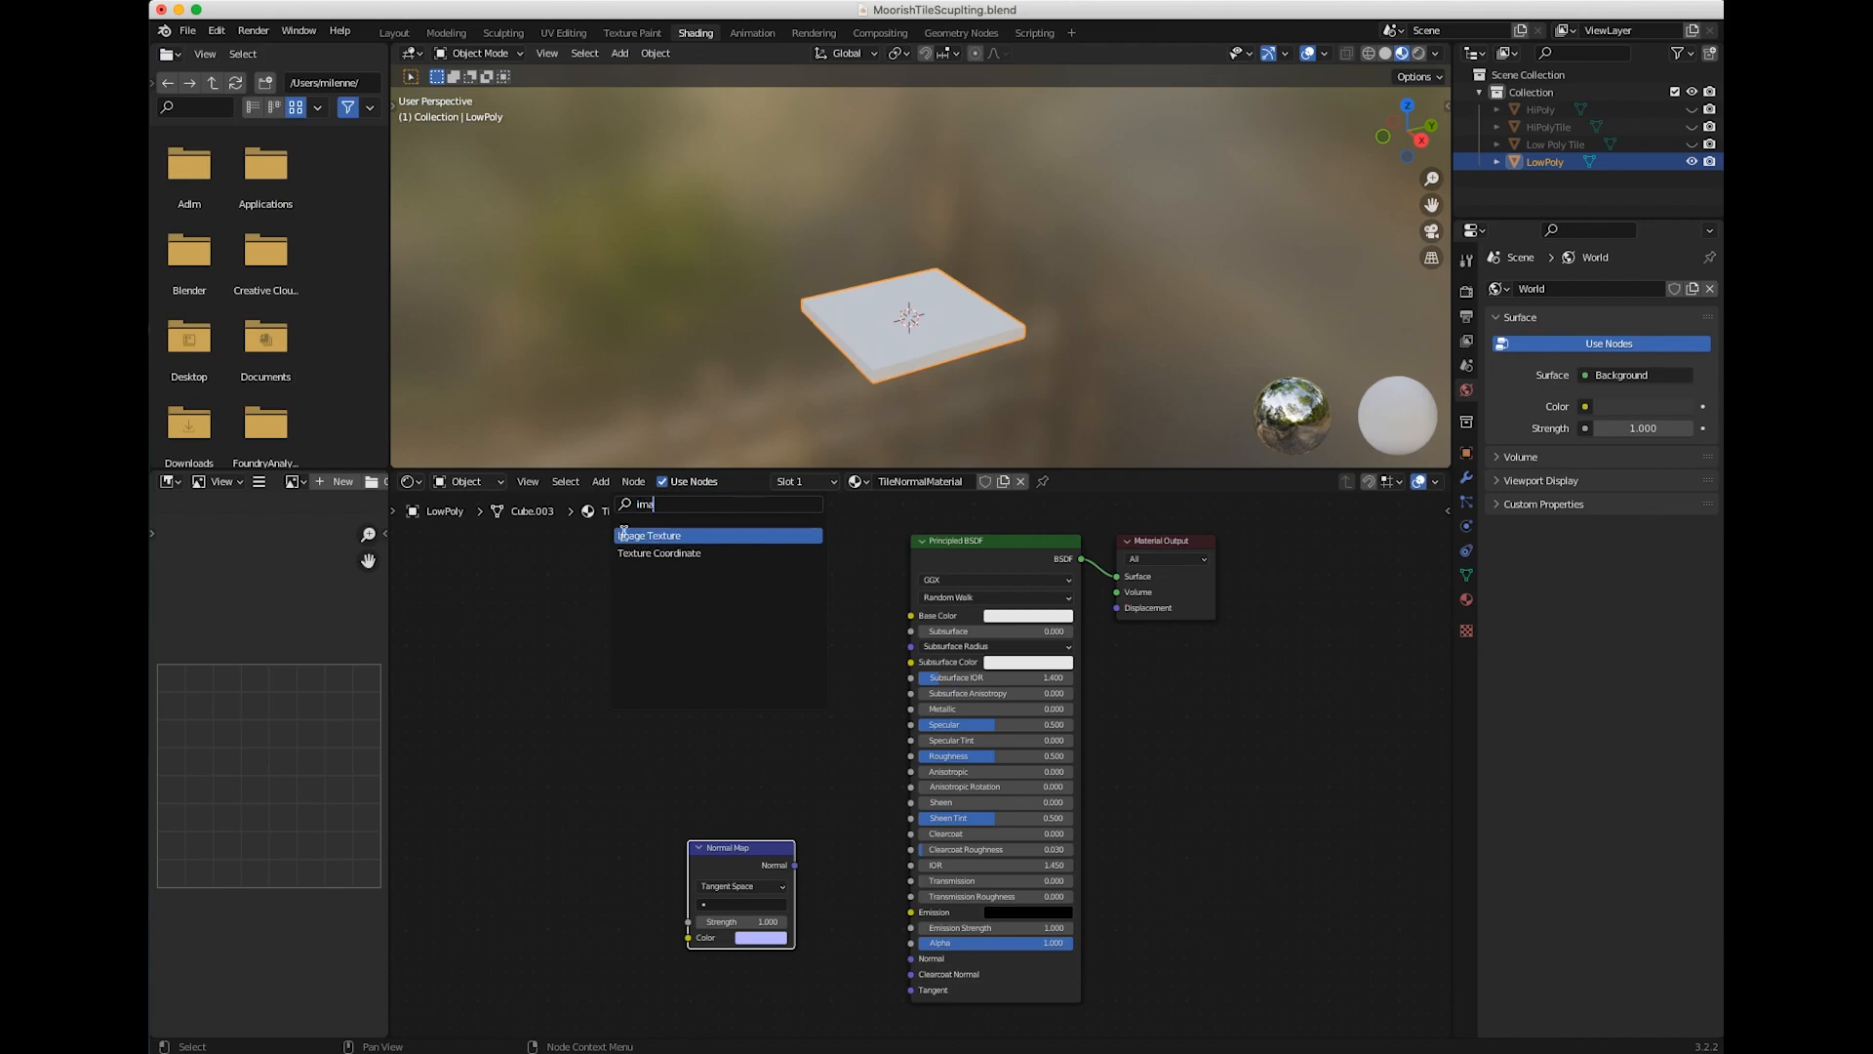
{"action": "left_click", "coordinate": [639, 536]}
{"action": "left_click", "coordinate": [478, 806]}
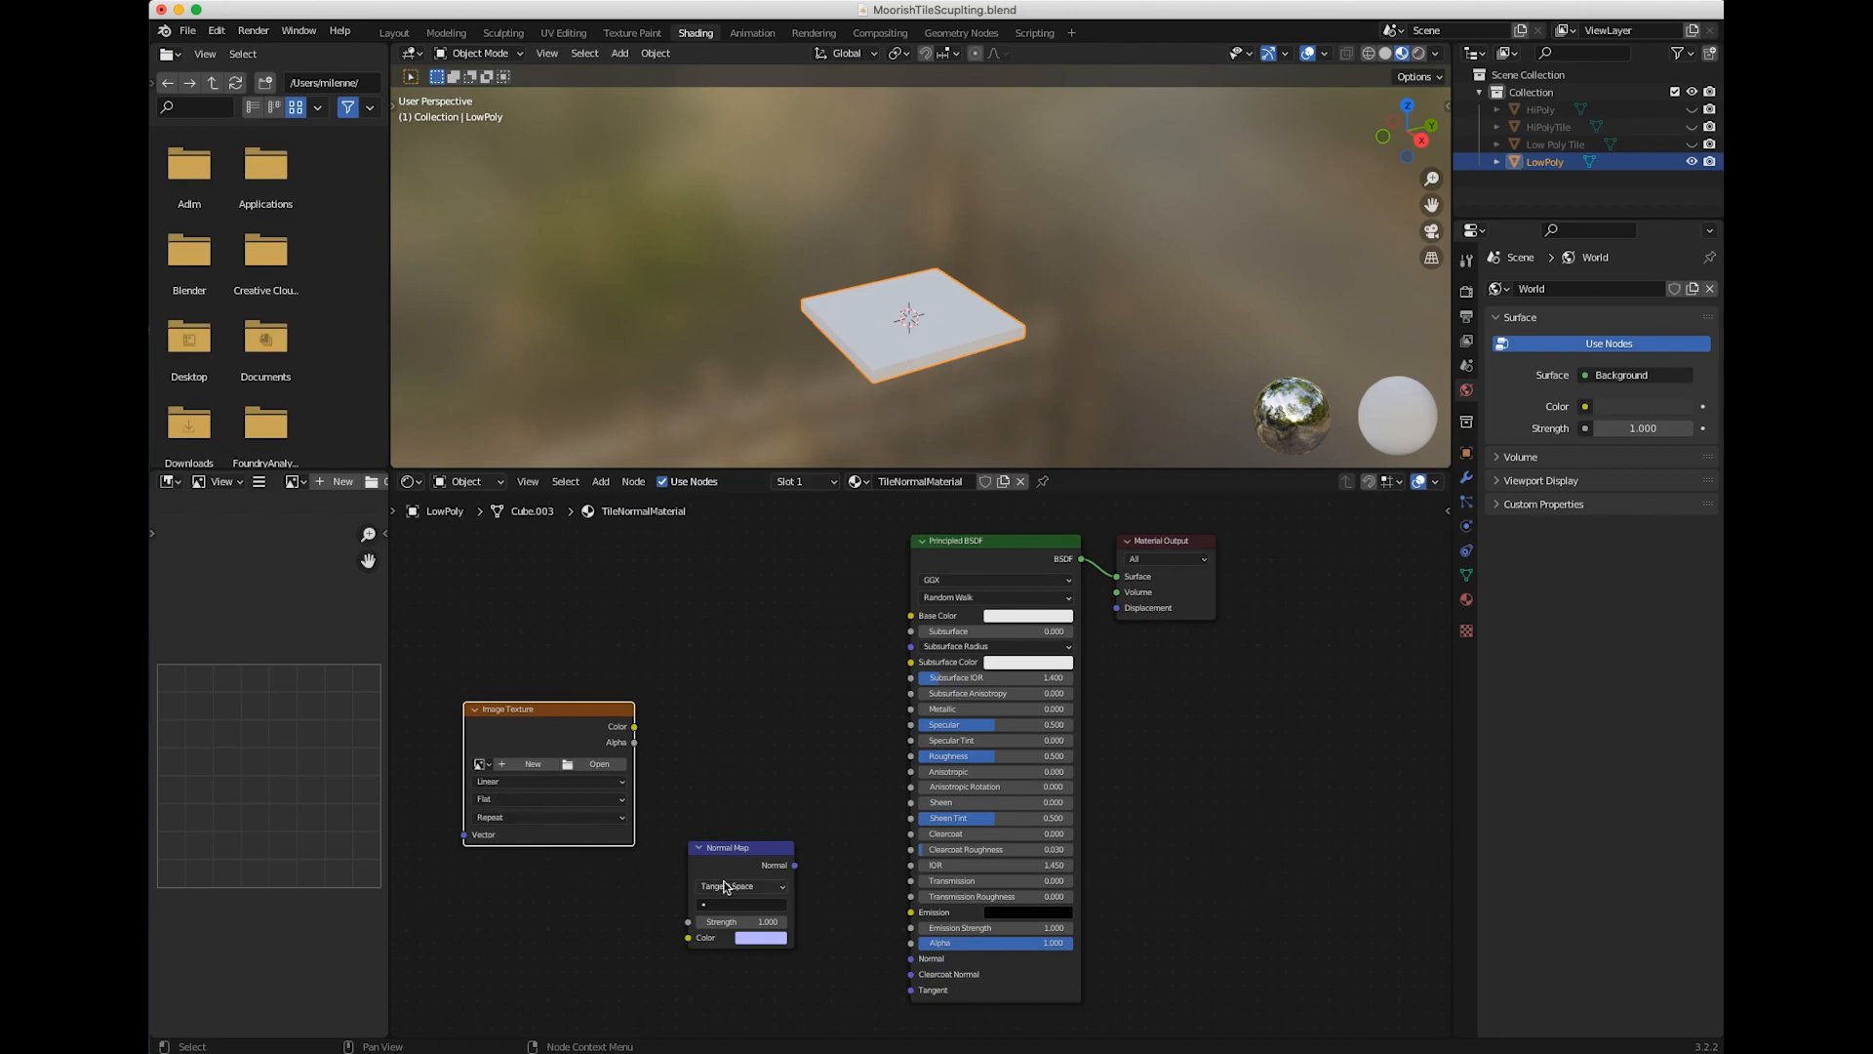
Connect Image Texture Color to Normal Map Color and Normal Map output to Principled BSDF Normal, tidying the node positions
{"action": "left_click_drag", "start_coordinate": [635, 727], "coordinate": [760, 917]}
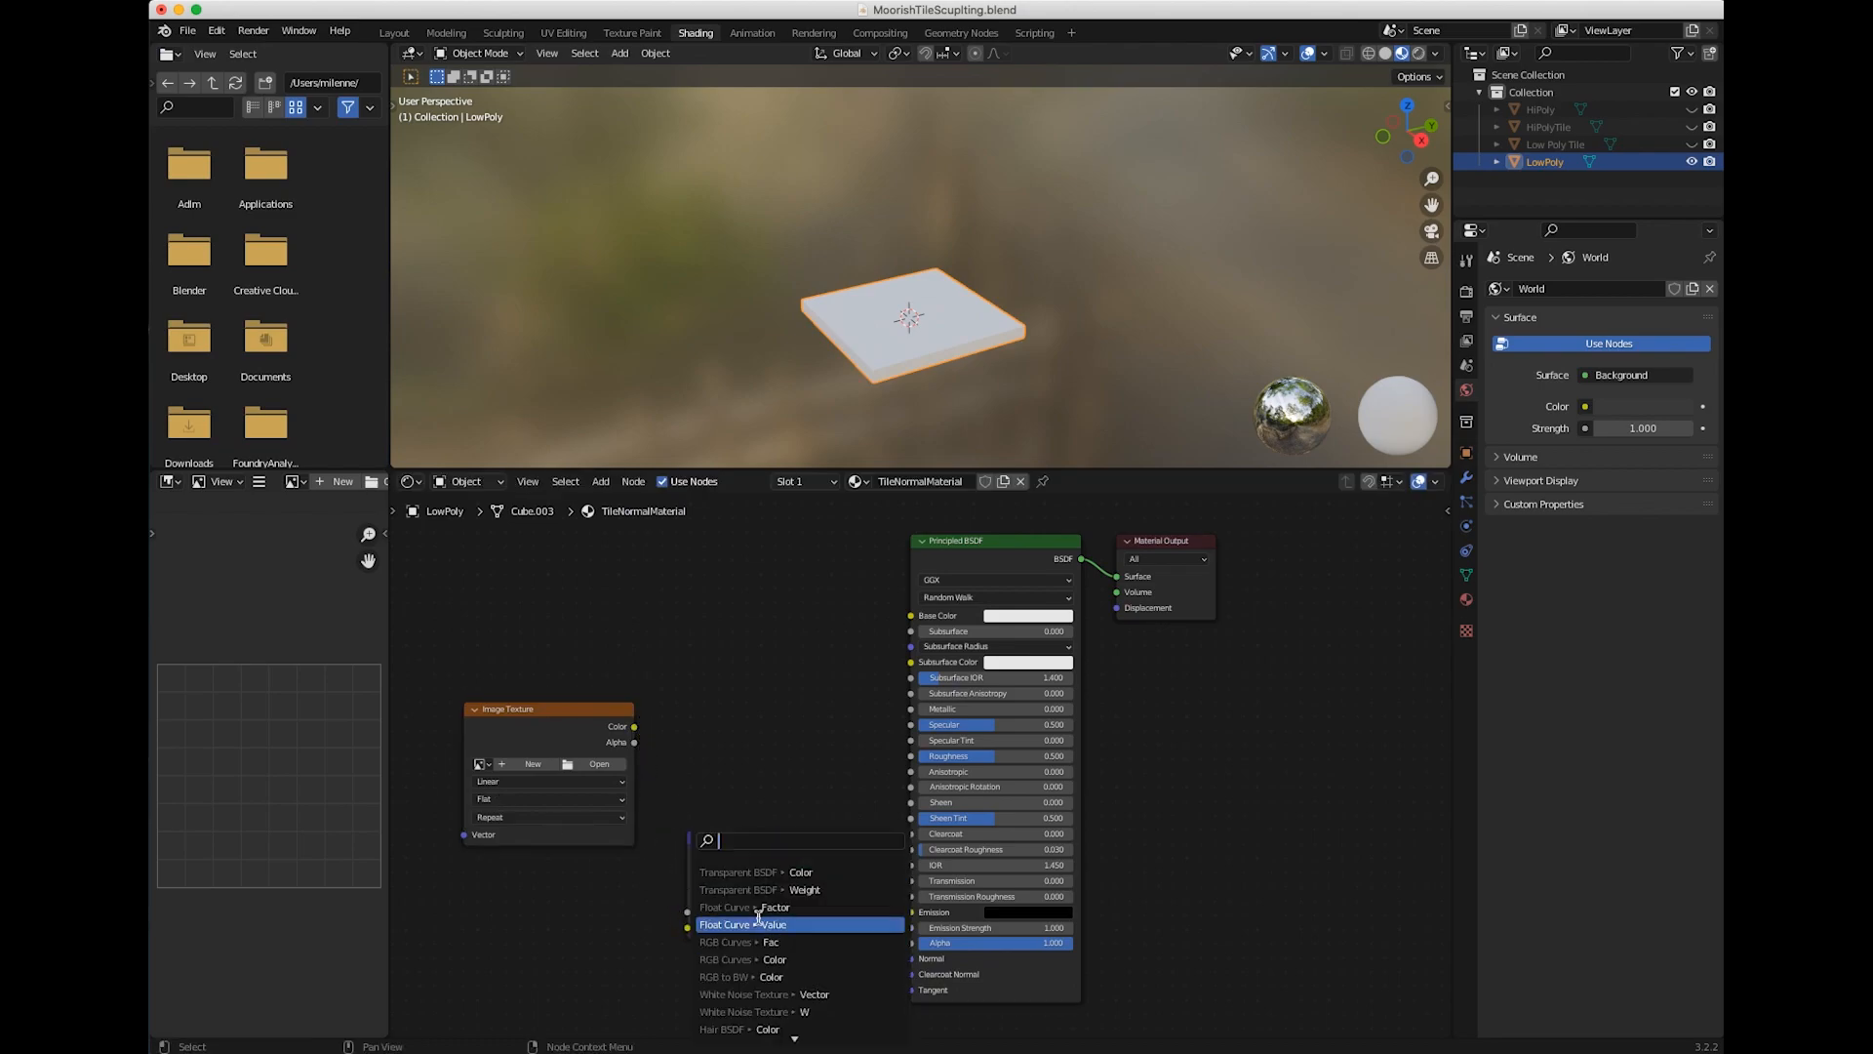
{"action": "left_click", "coordinate": [669, 770]}
{"action": "left_click_drag", "start_coordinate": [636, 728], "coordinate": [686, 928]}
{"action": "left_click_drag", "start_coordinate": [794, 855], "coordinate": [908, 962]}
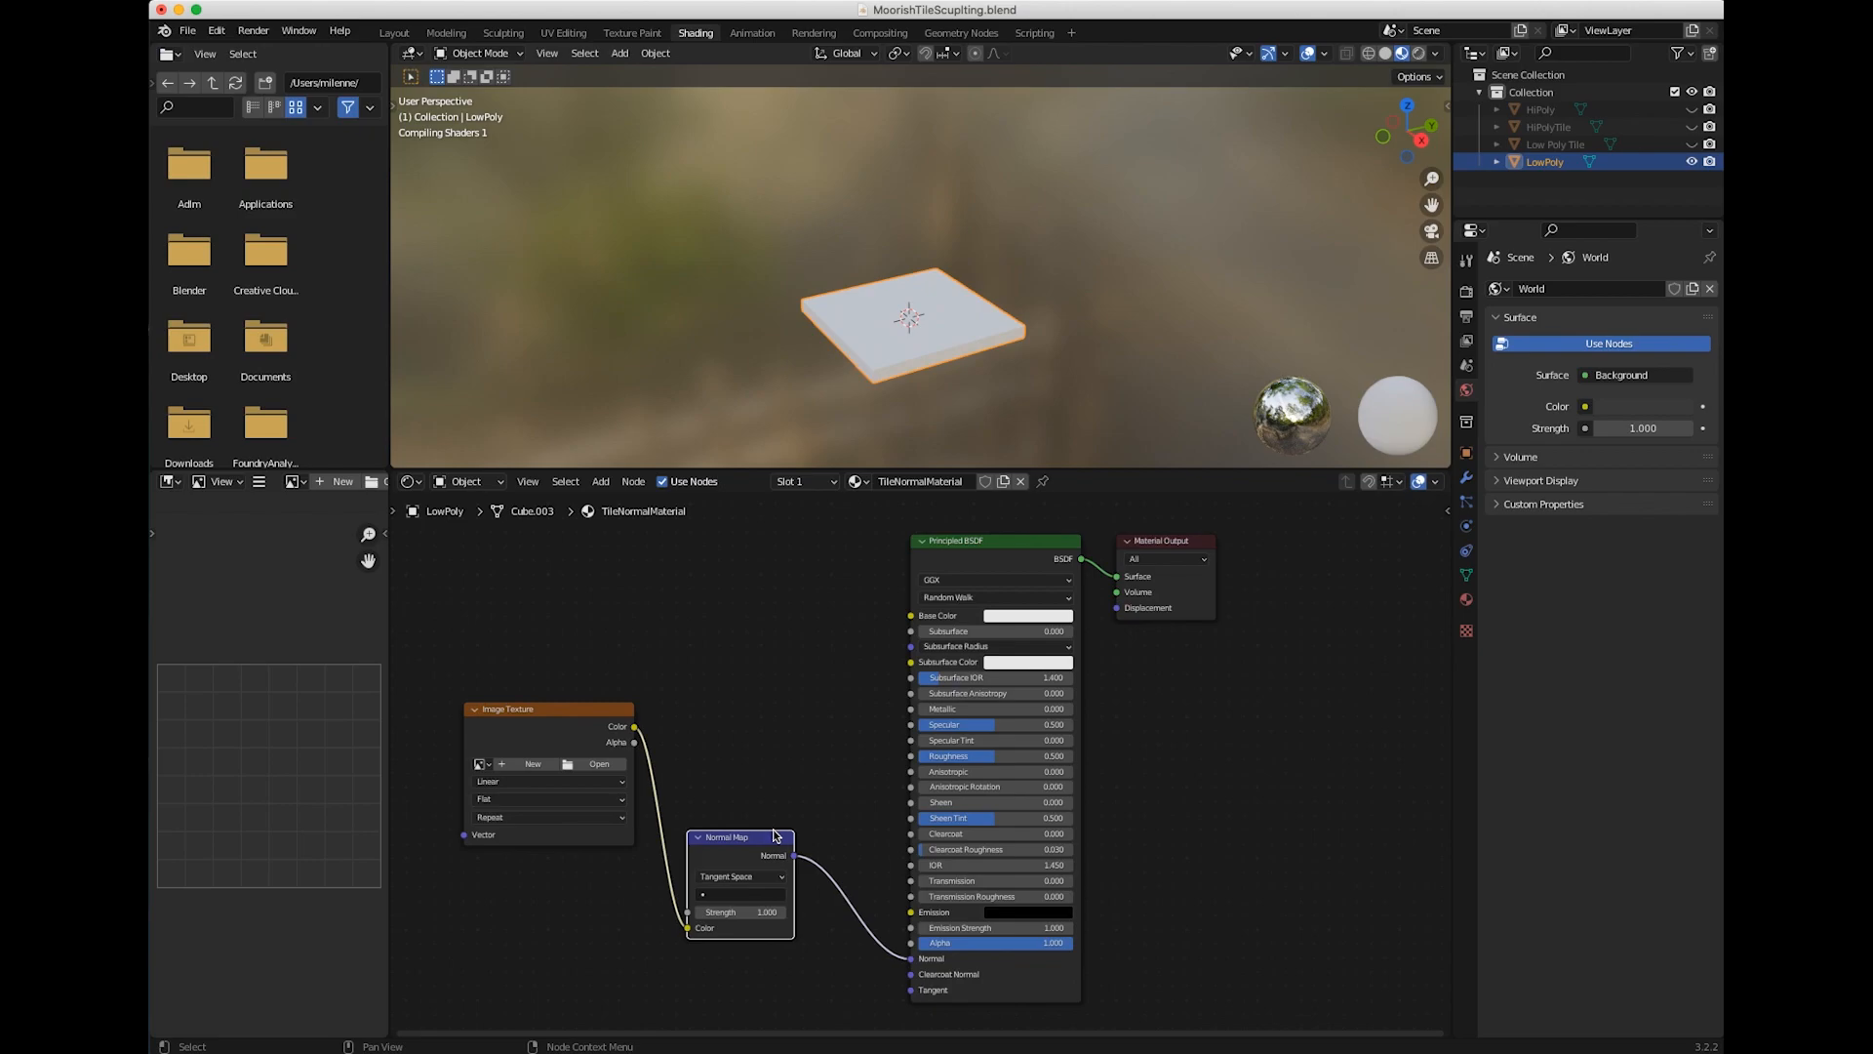
{"action": "left_click_drag", "start_coordinate": [564, 710], "coordinate": [565, 734]}
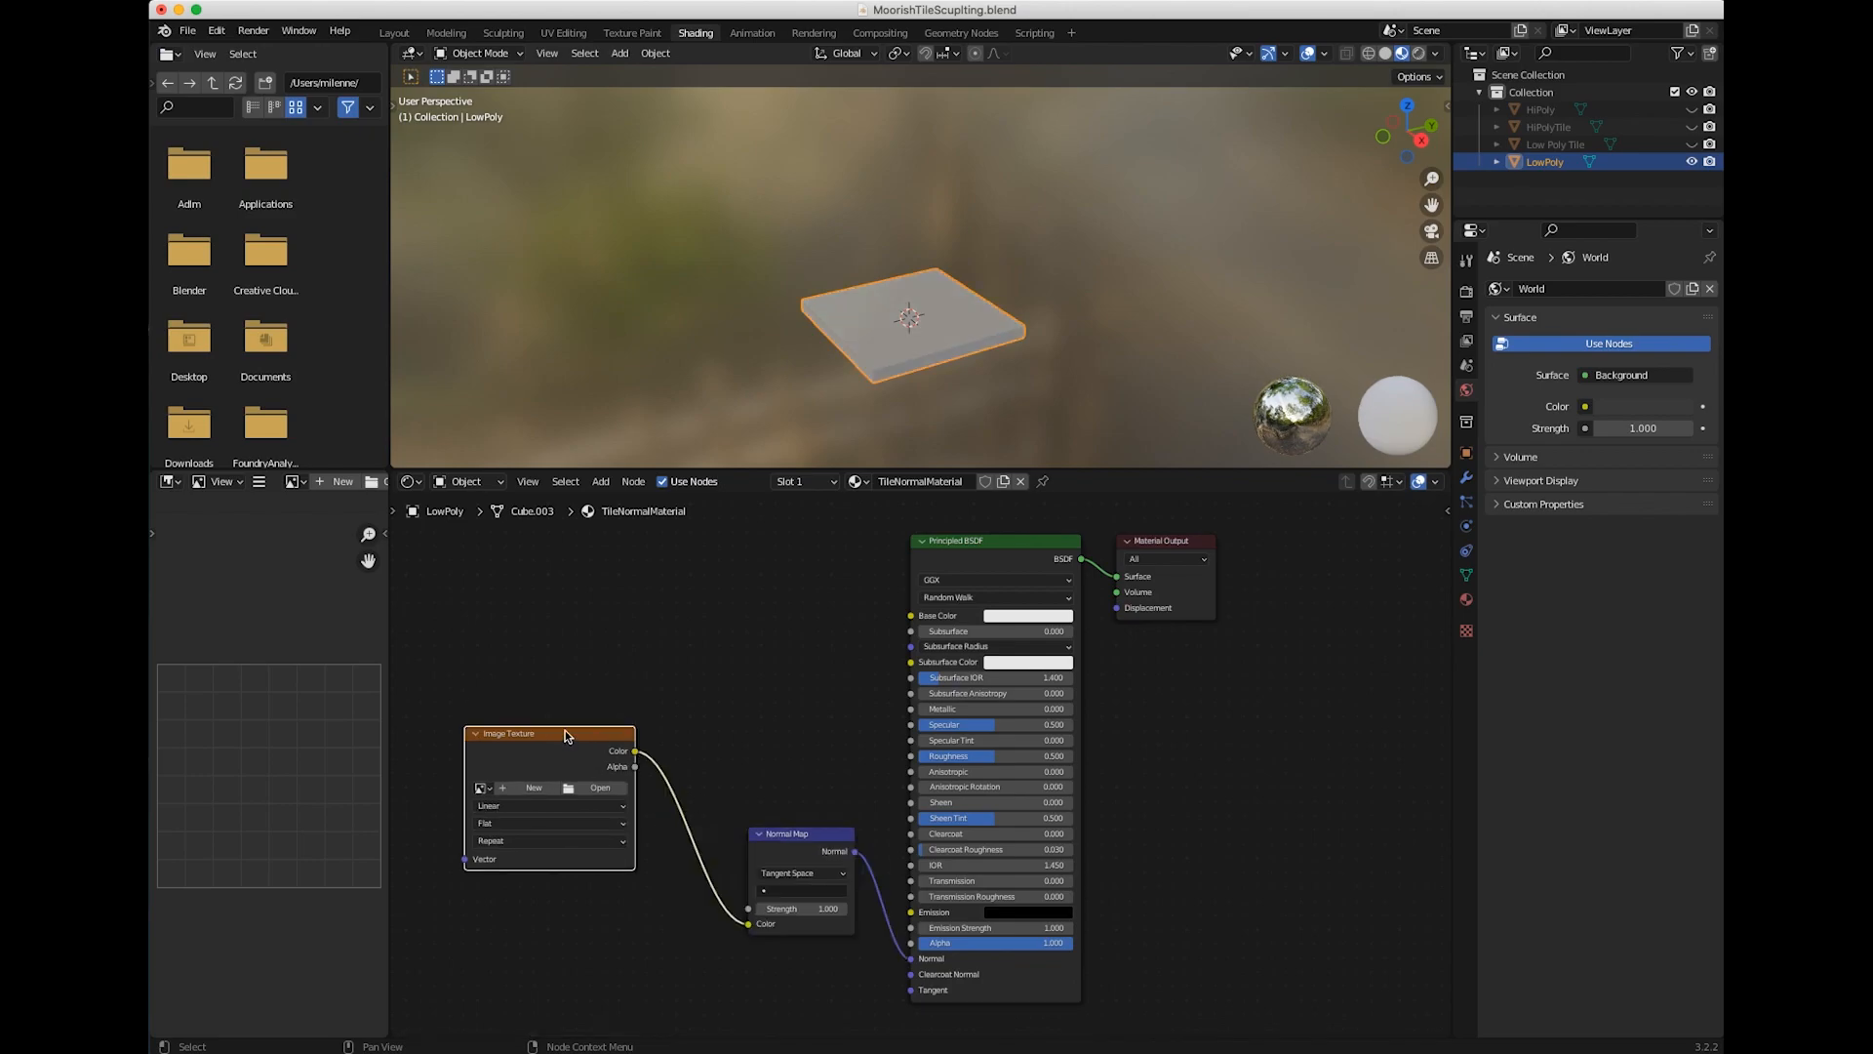
Create a new image named NormalTile in the Image Texture node, 2048 px wide and 2048 px high
{"action": "left_click", "coordinate": [529, 788]}
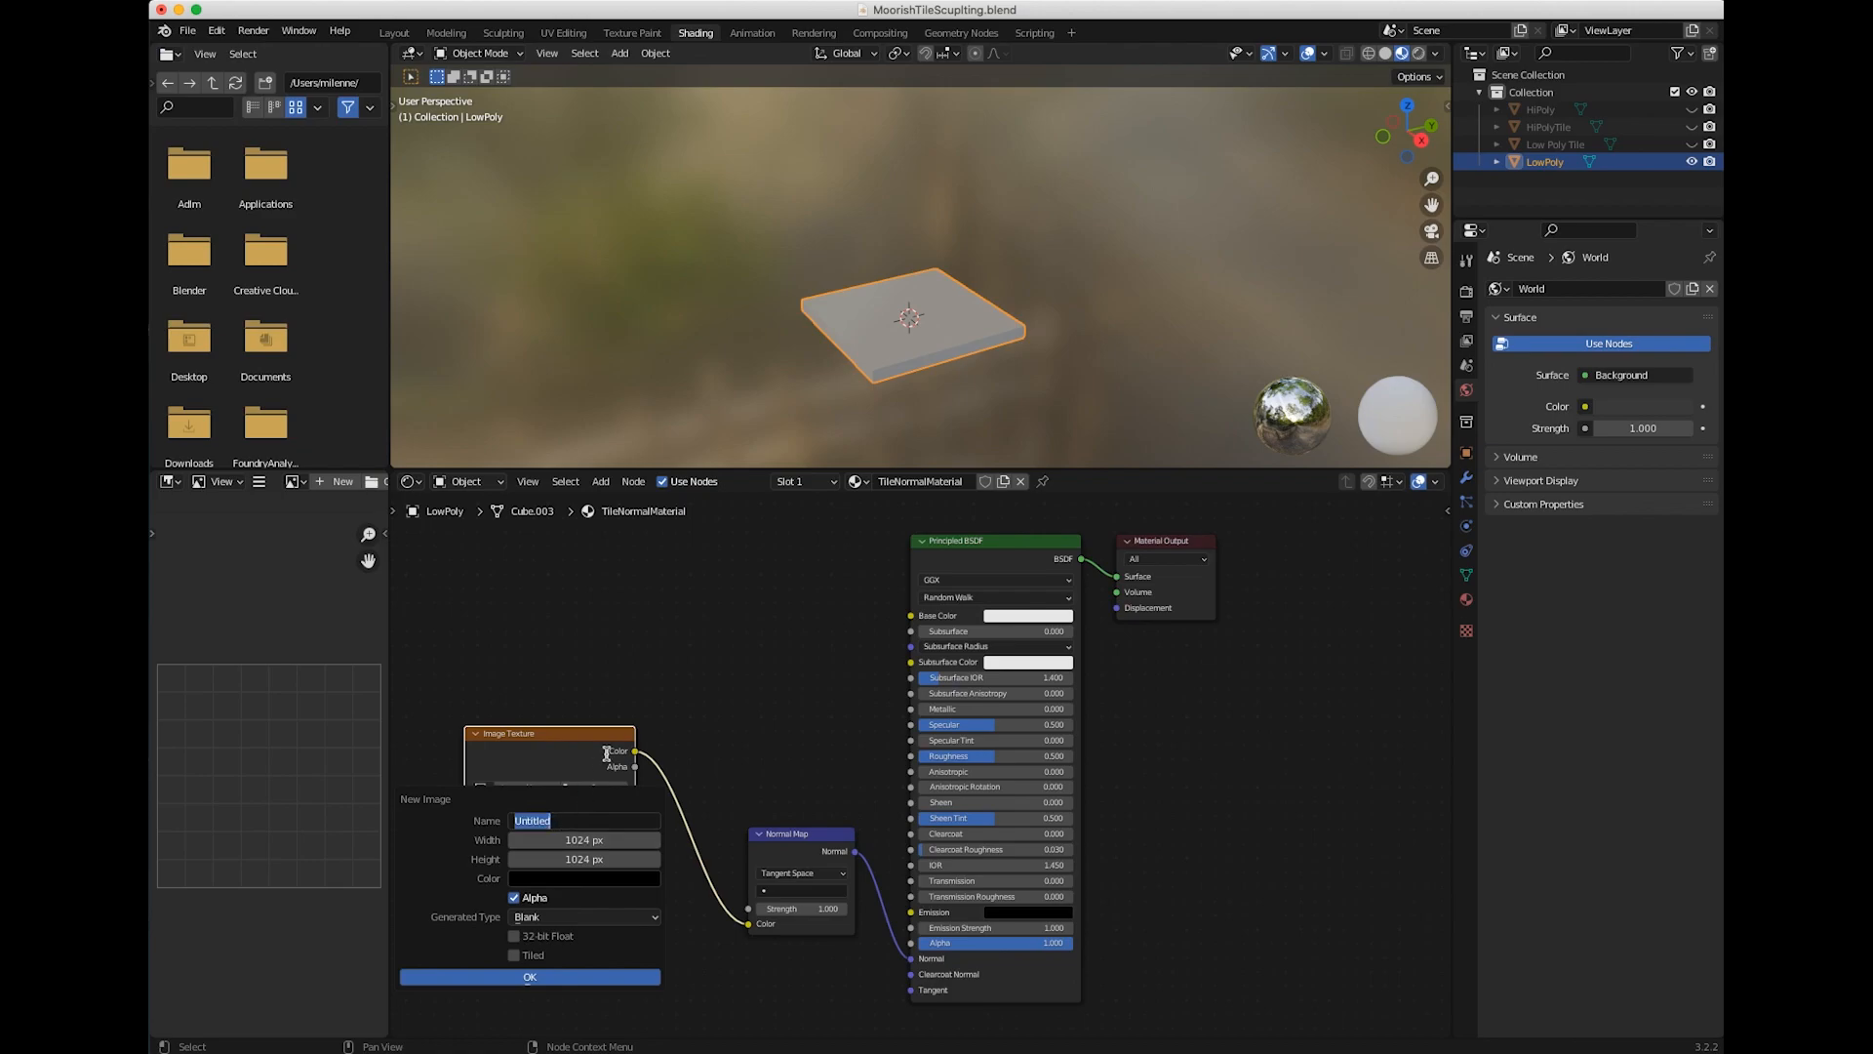
{"action": "type", "text": "NormalTile"}
{"action": "key", "text": "Return"}
{"action": "left_click", "coordinate": [581, 840]}
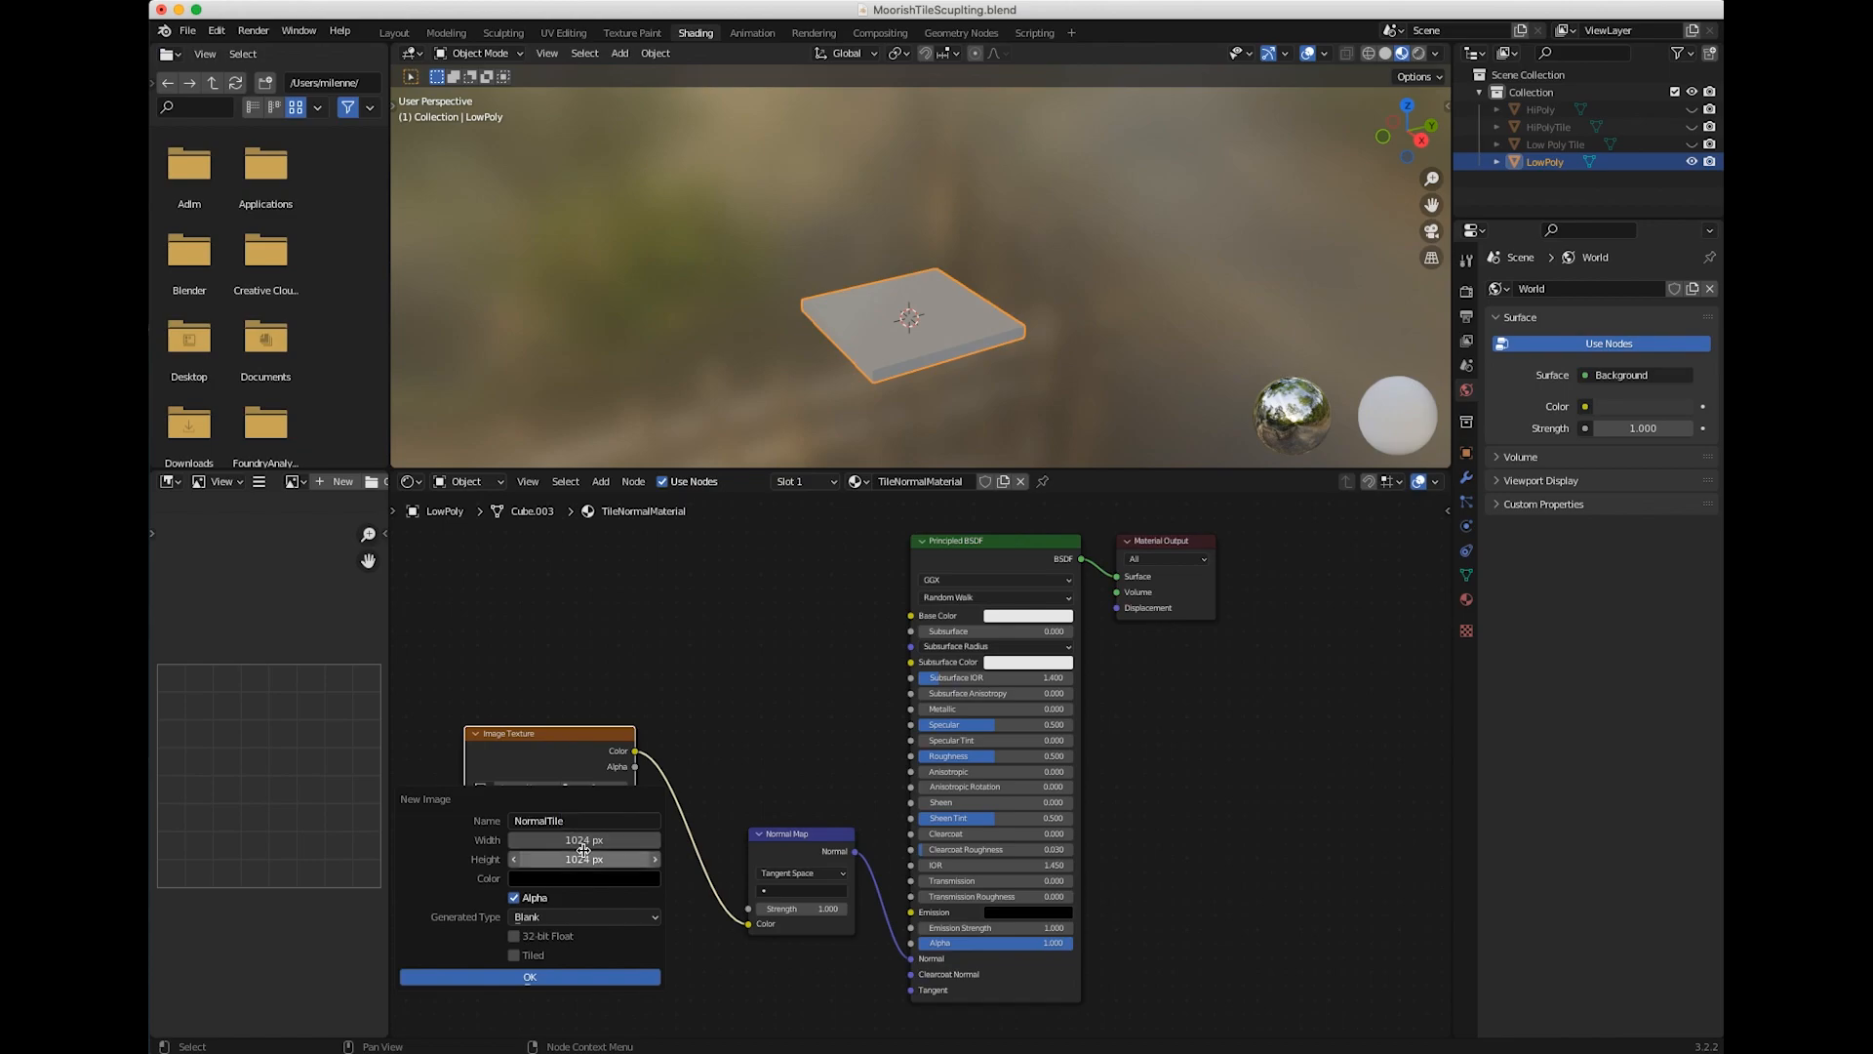
{"action": "type", "text": "20"}
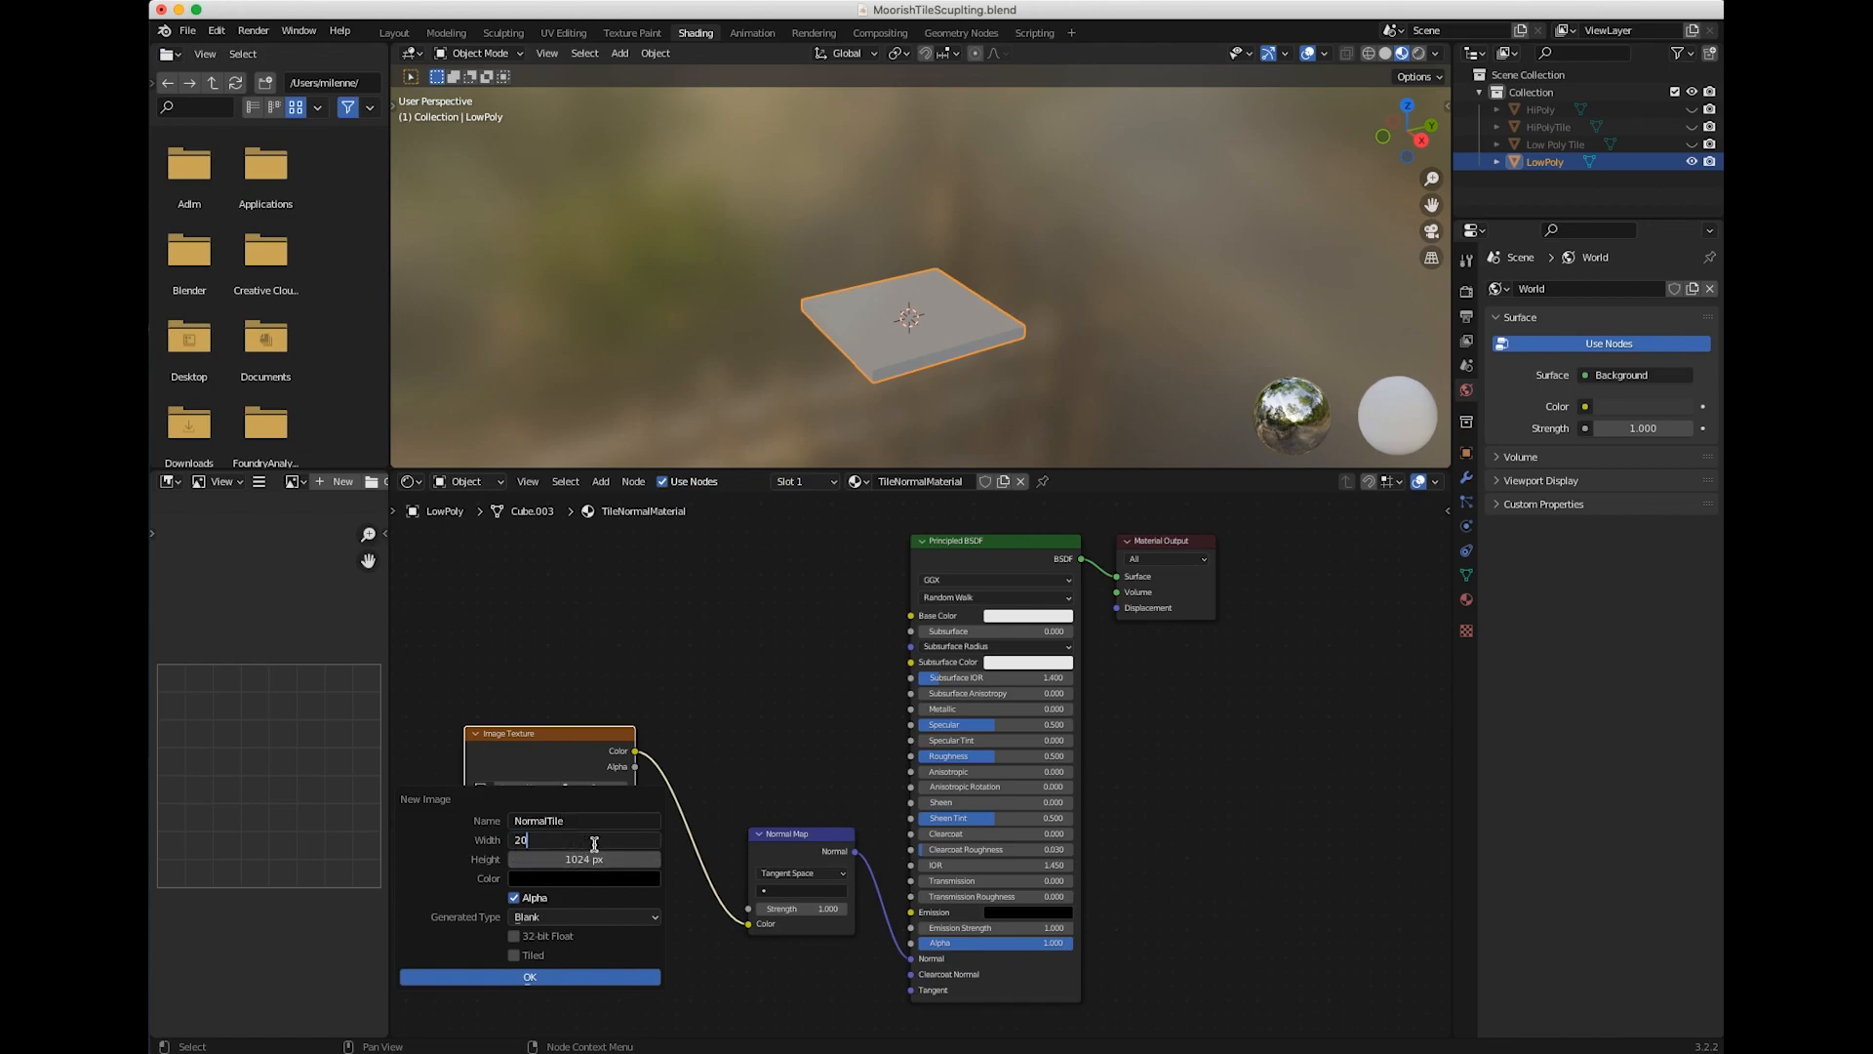
{"action": "type", "text": "48"}
{"action": "key", "text": "Return"}
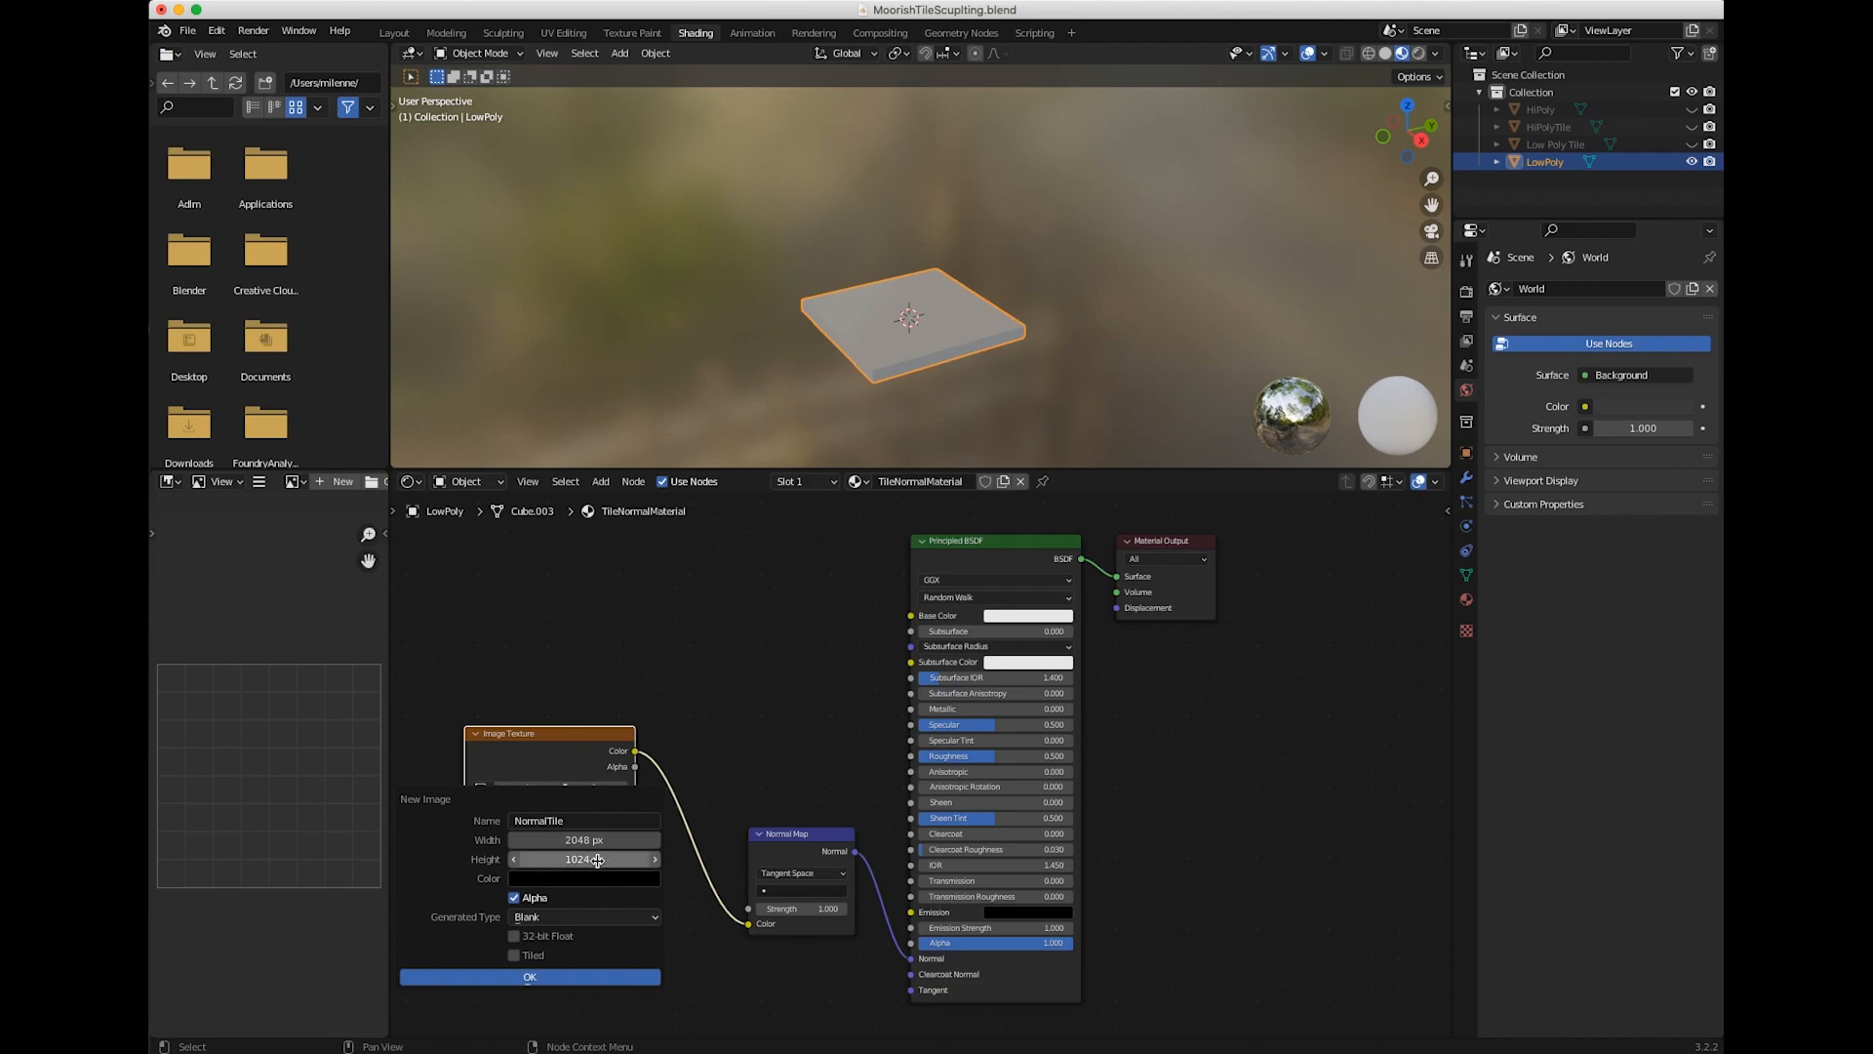
{"action": "left_click", "coordinate": [597, 860]}
{"action": "type", "text": "2048"}
{"action": "key", "text": "Return"}
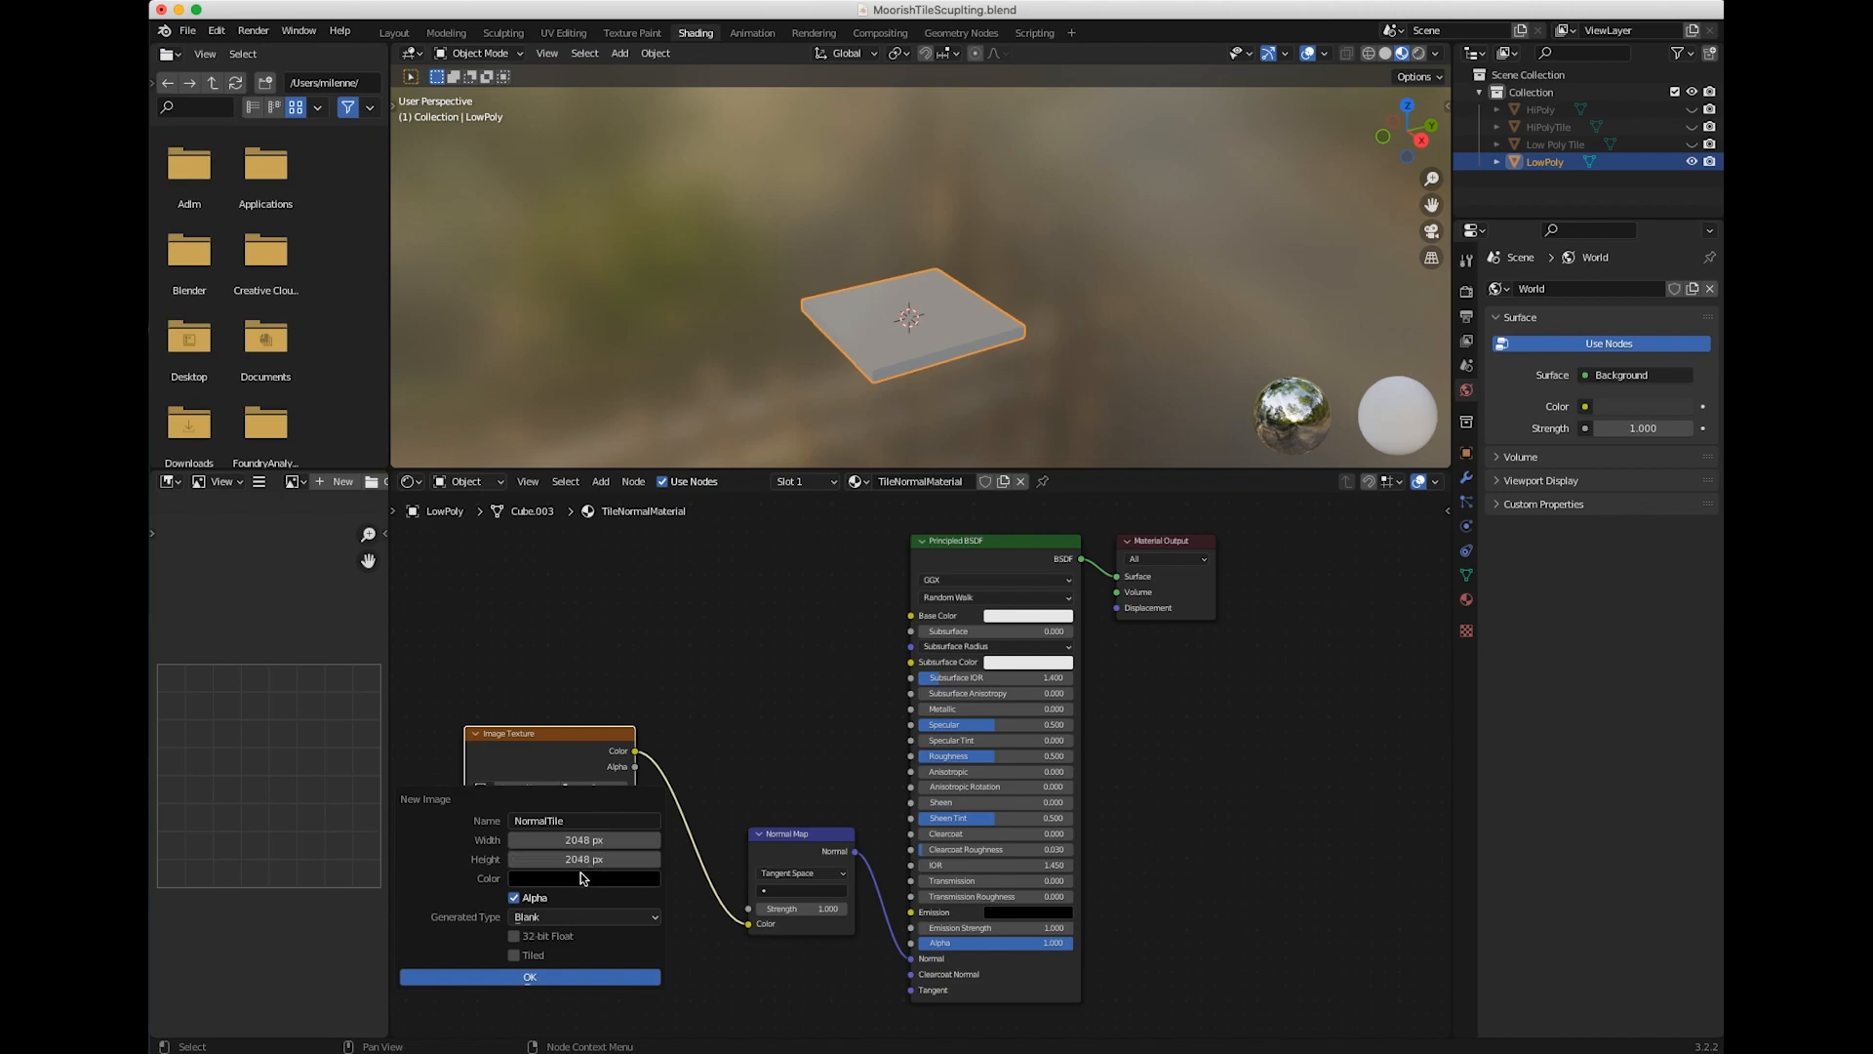
{"action": "left_click", "coordinate": [532, 978]}
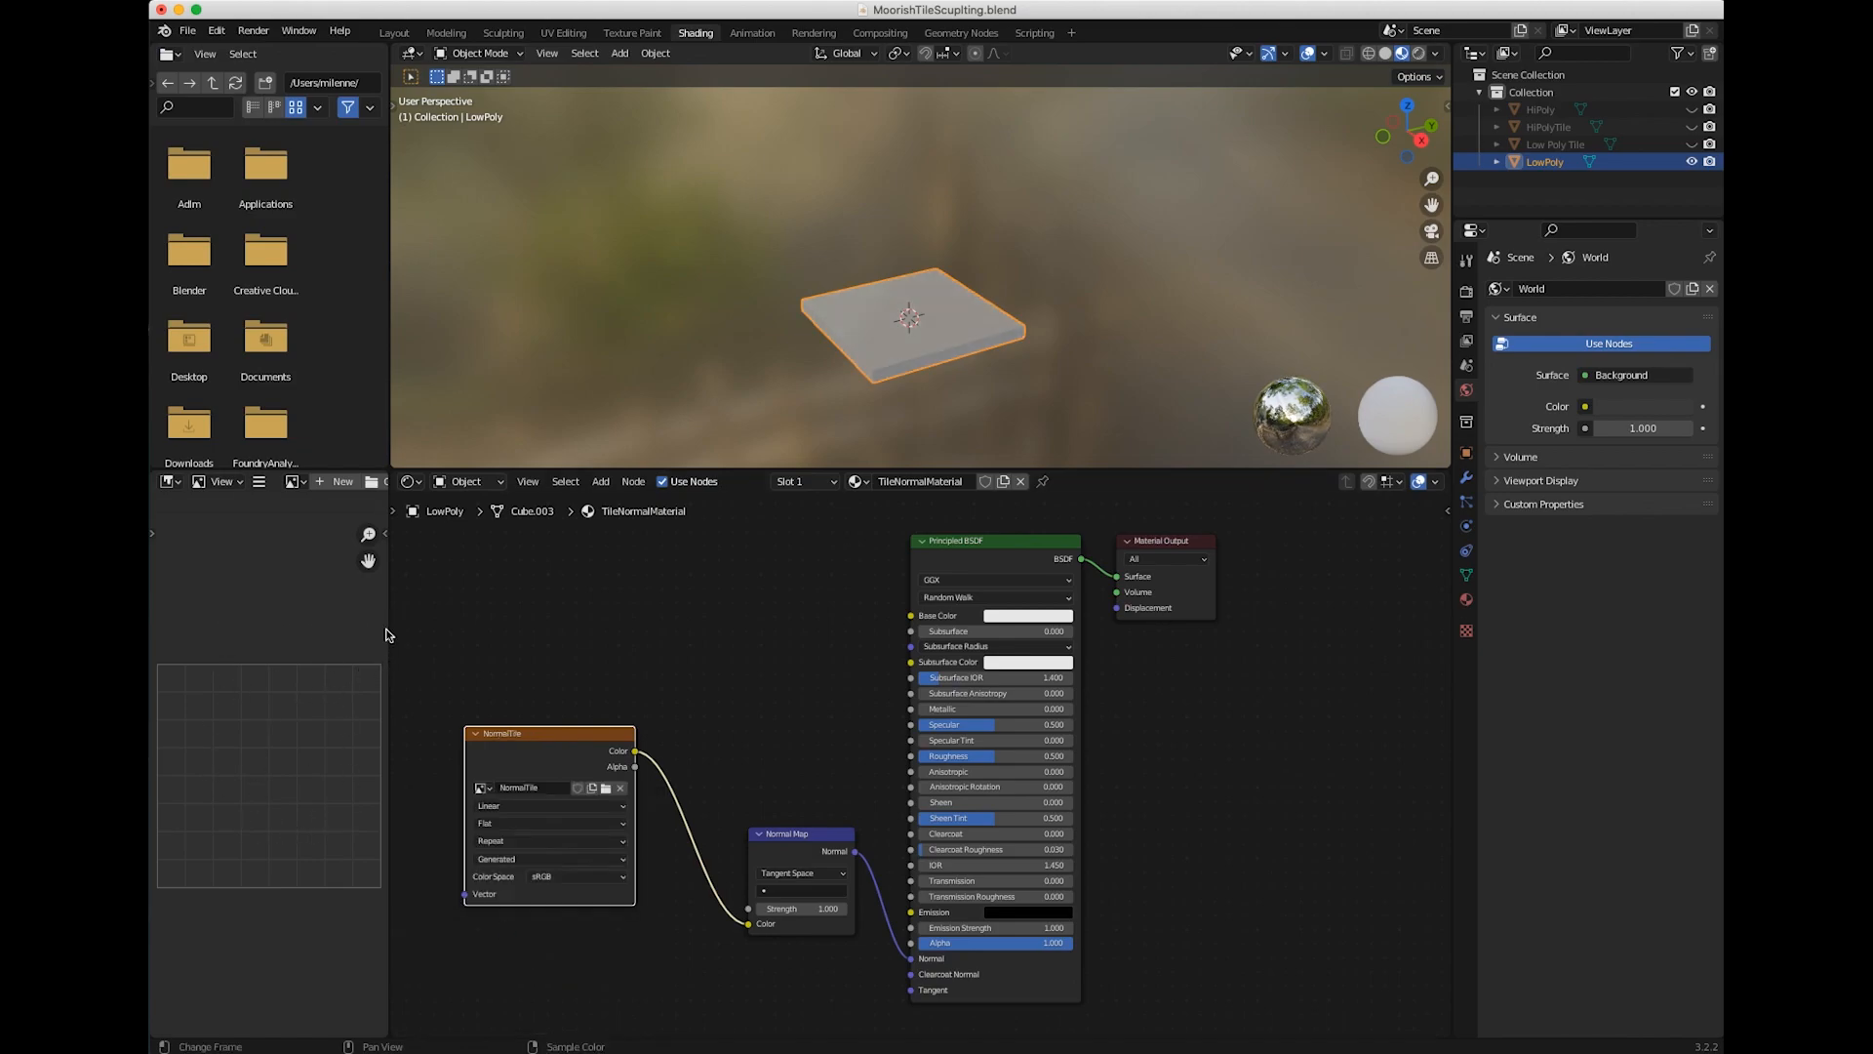
Widen the image editor area and display the NormalTile image in it
{"action": "left_click_drag", "start_coordinate": [390, 631], "coordinate": [453, 630]}
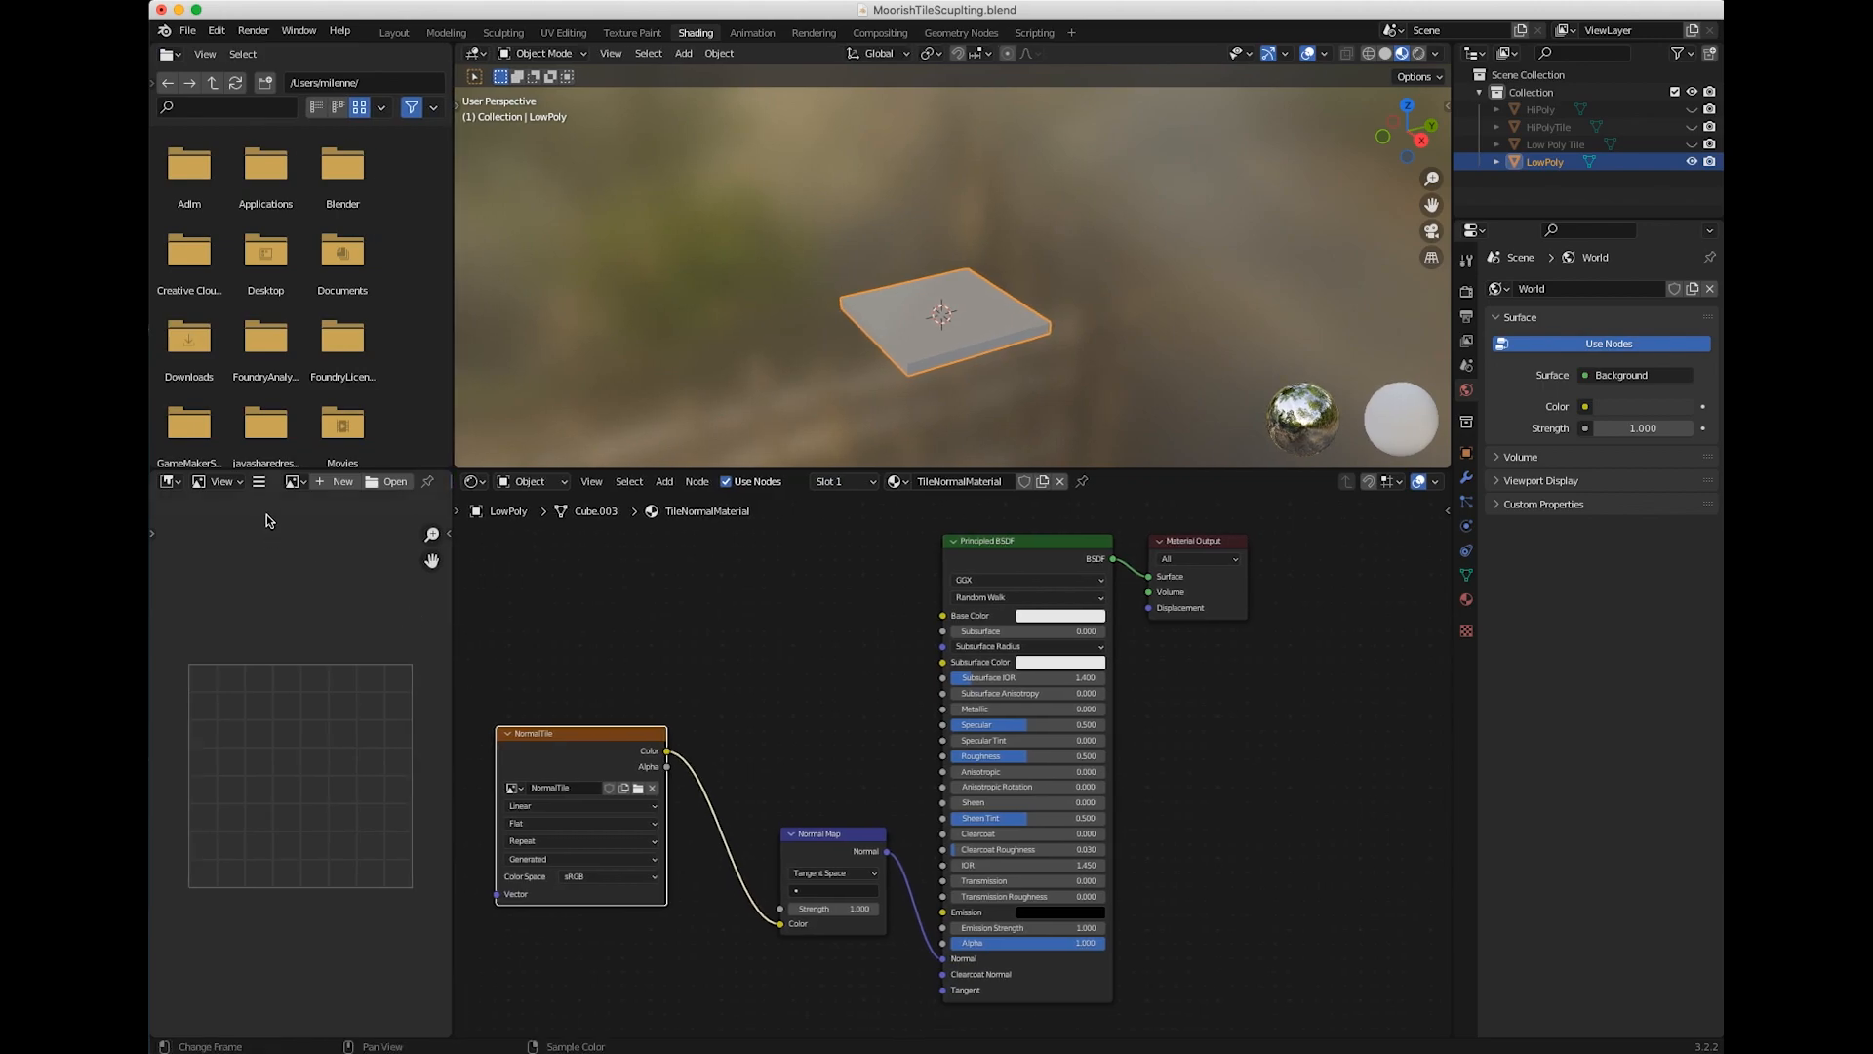
{"action": "left_click", "coordinate": [242, 485]}
{"action": "left_click", "coordinate": [240, 483]}
{"action": "left_click", "coordinate": [295, 482]}
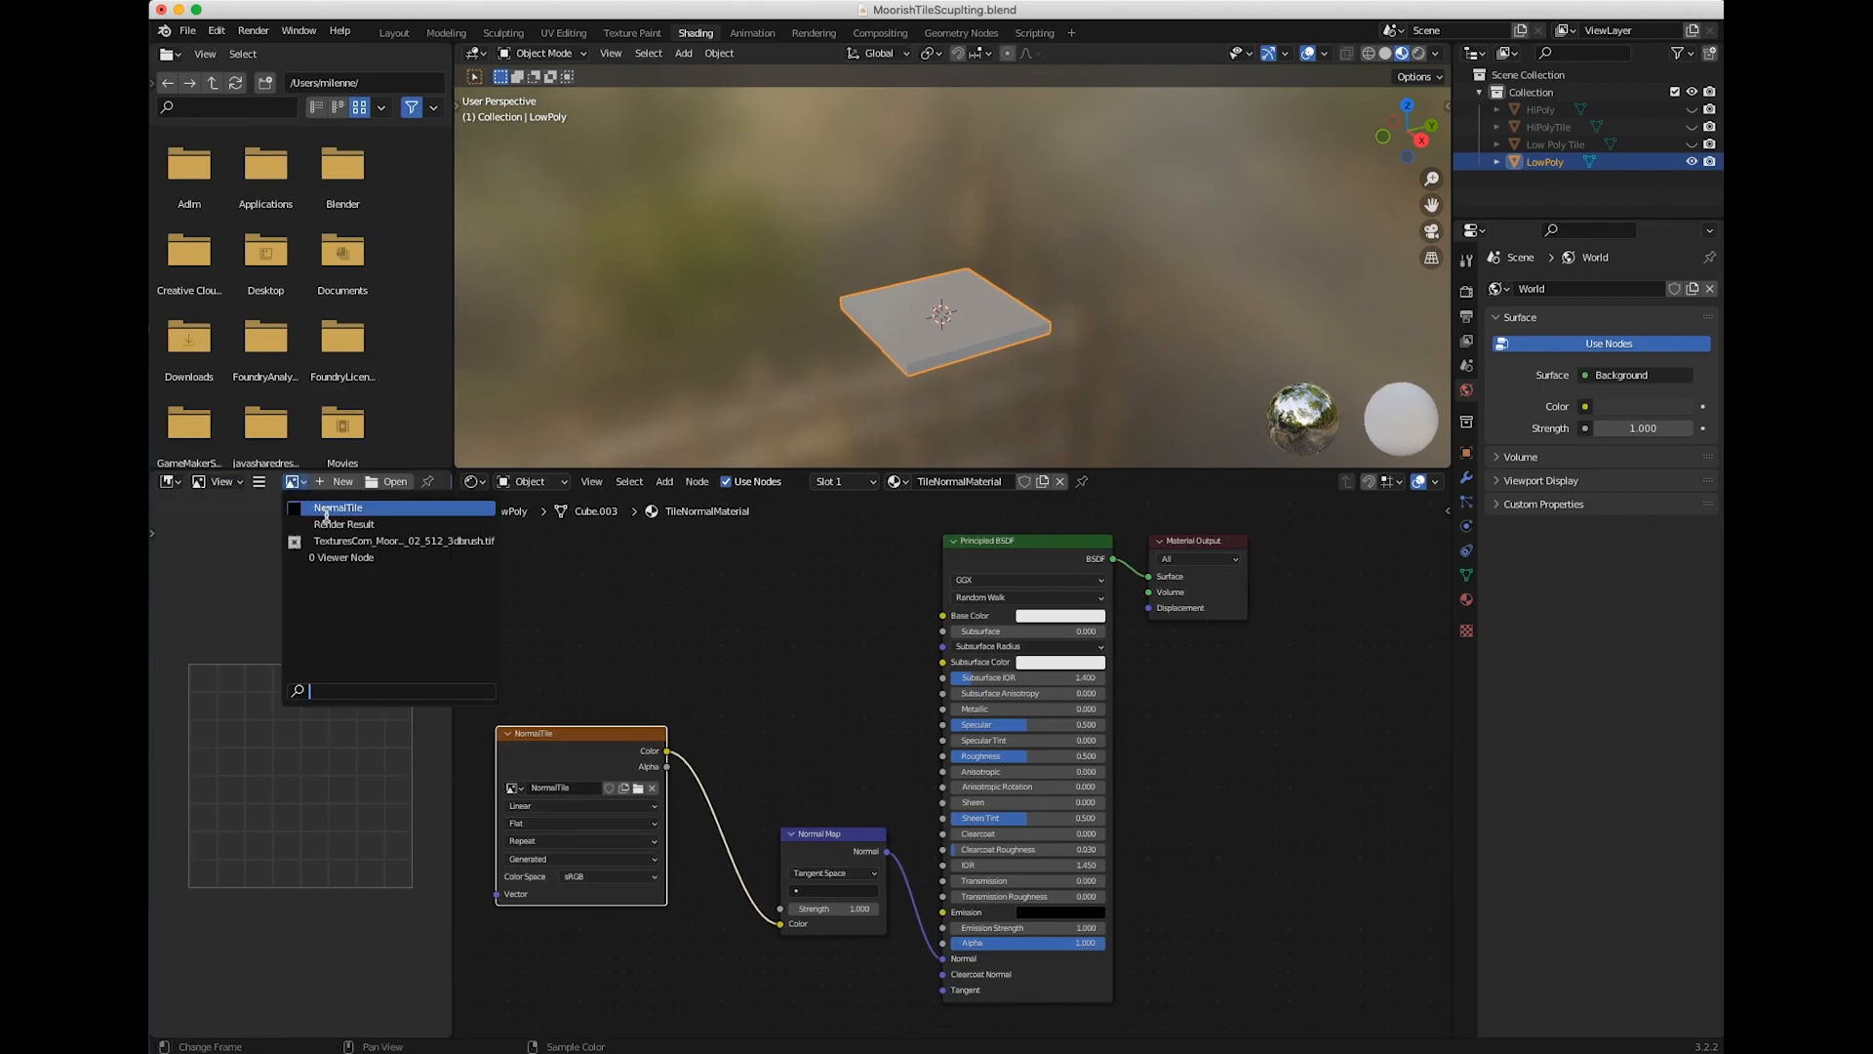
{"action": "left_click", "coordinate": [325, 506]}
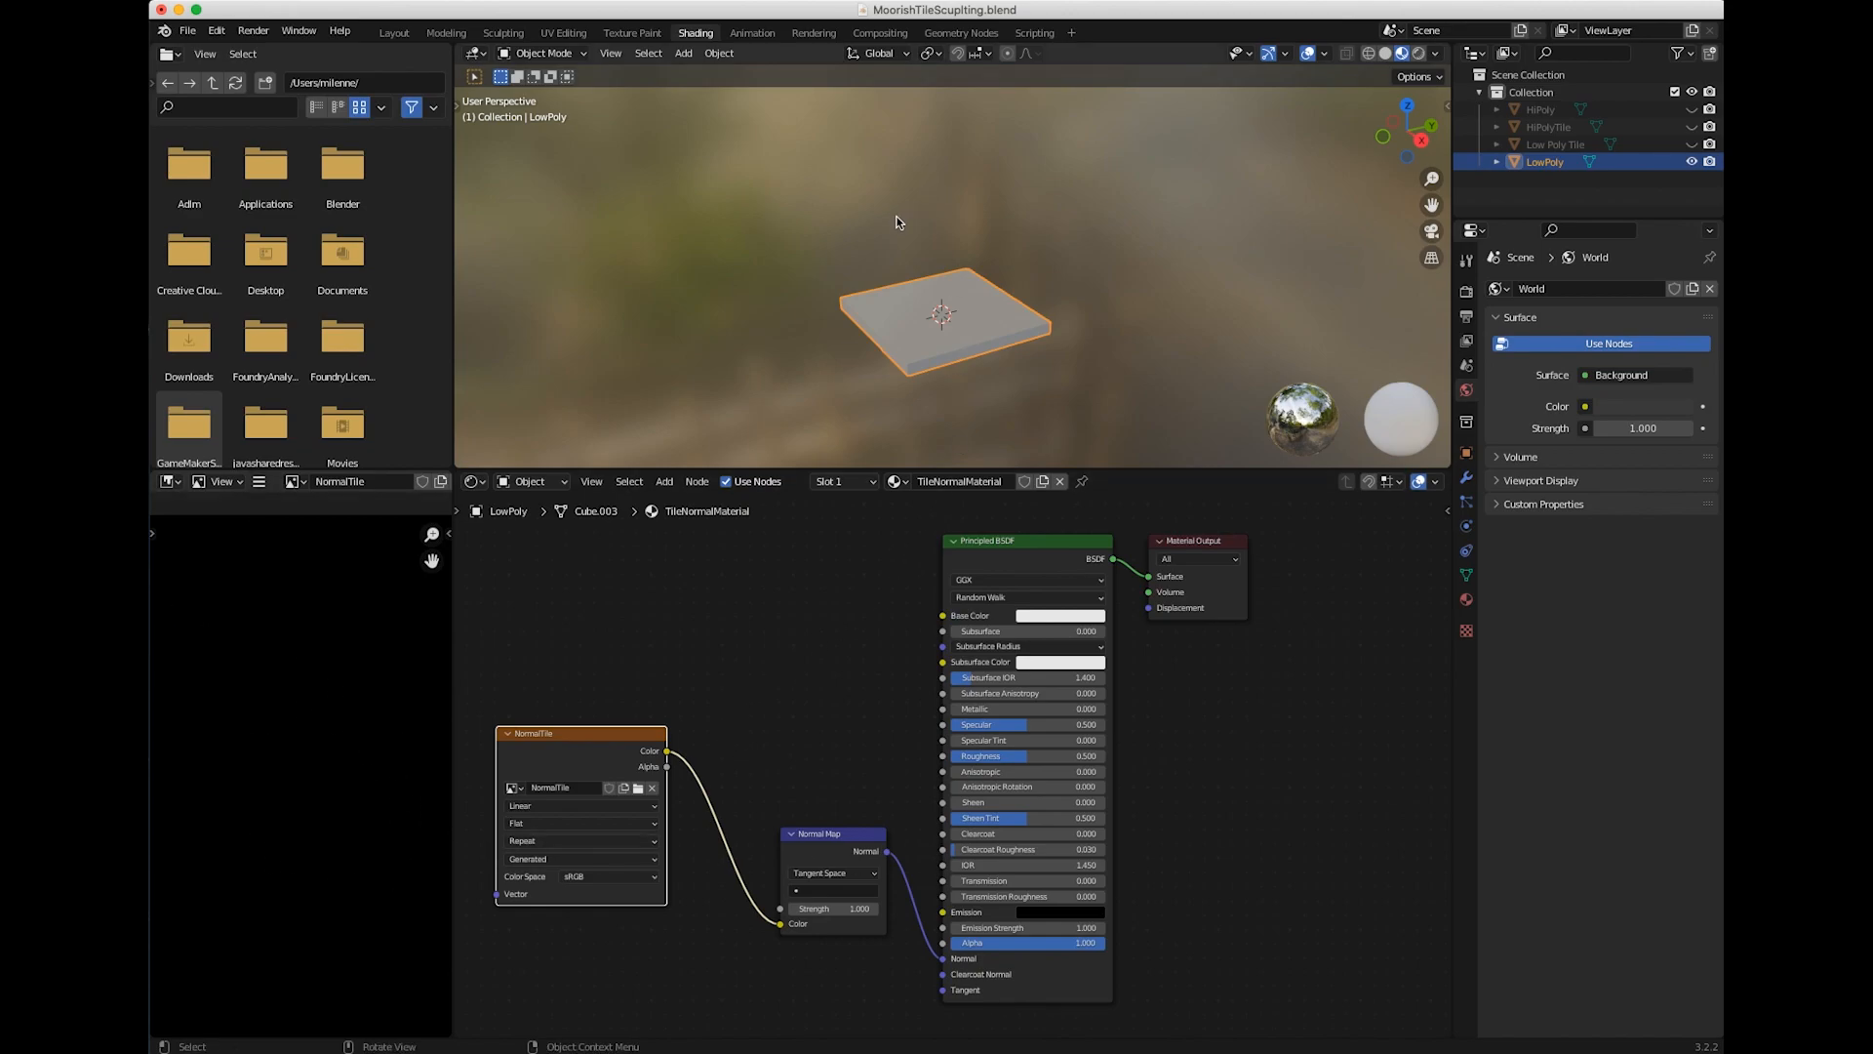
Make HiPoly visible together with LowPoly, leaving both deselected, and examine how the two slabs overlap
{"action": "left_click", "coordinate": [861, 263]}
{"action": "left_click", "coordinate": [897, 312]}
{"action": "left_click", "coordinate": [1692, 109]}
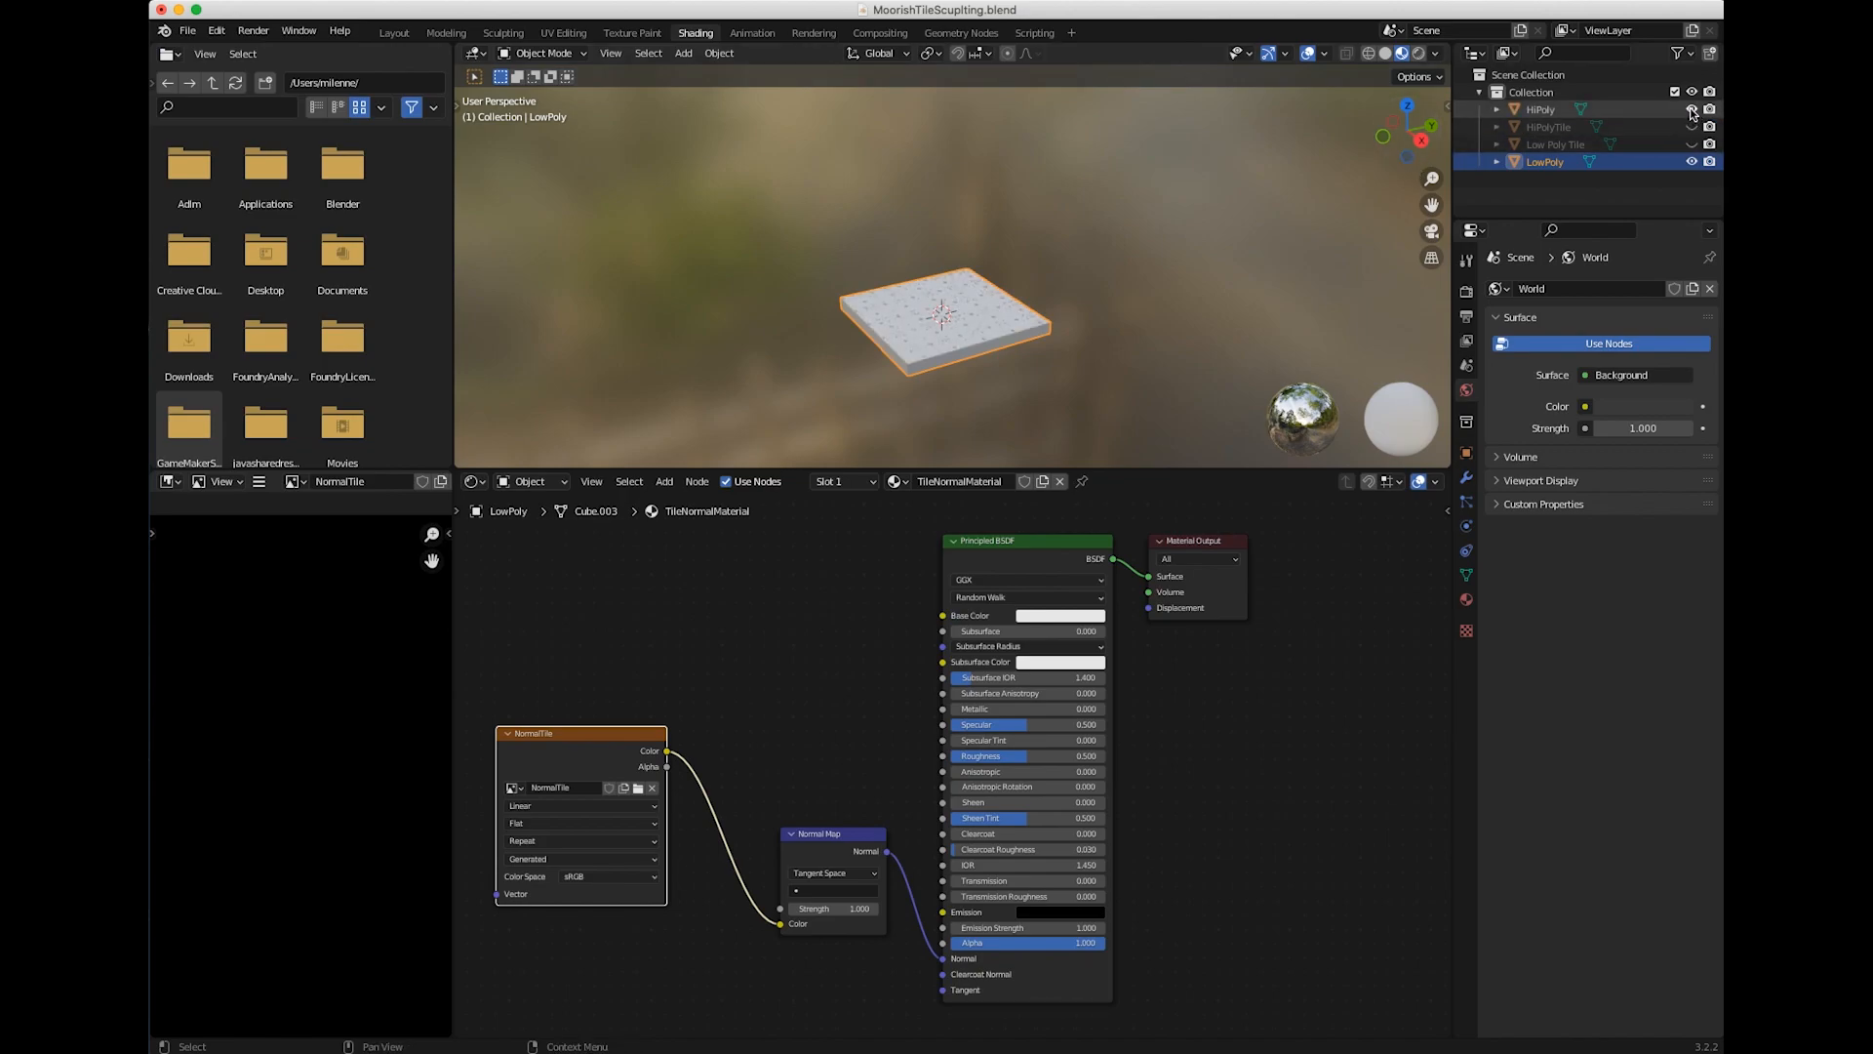
{"action": "scroll", "coordinate": [892, 342], "scroll_direction": "up", "scroll_amount": 6}
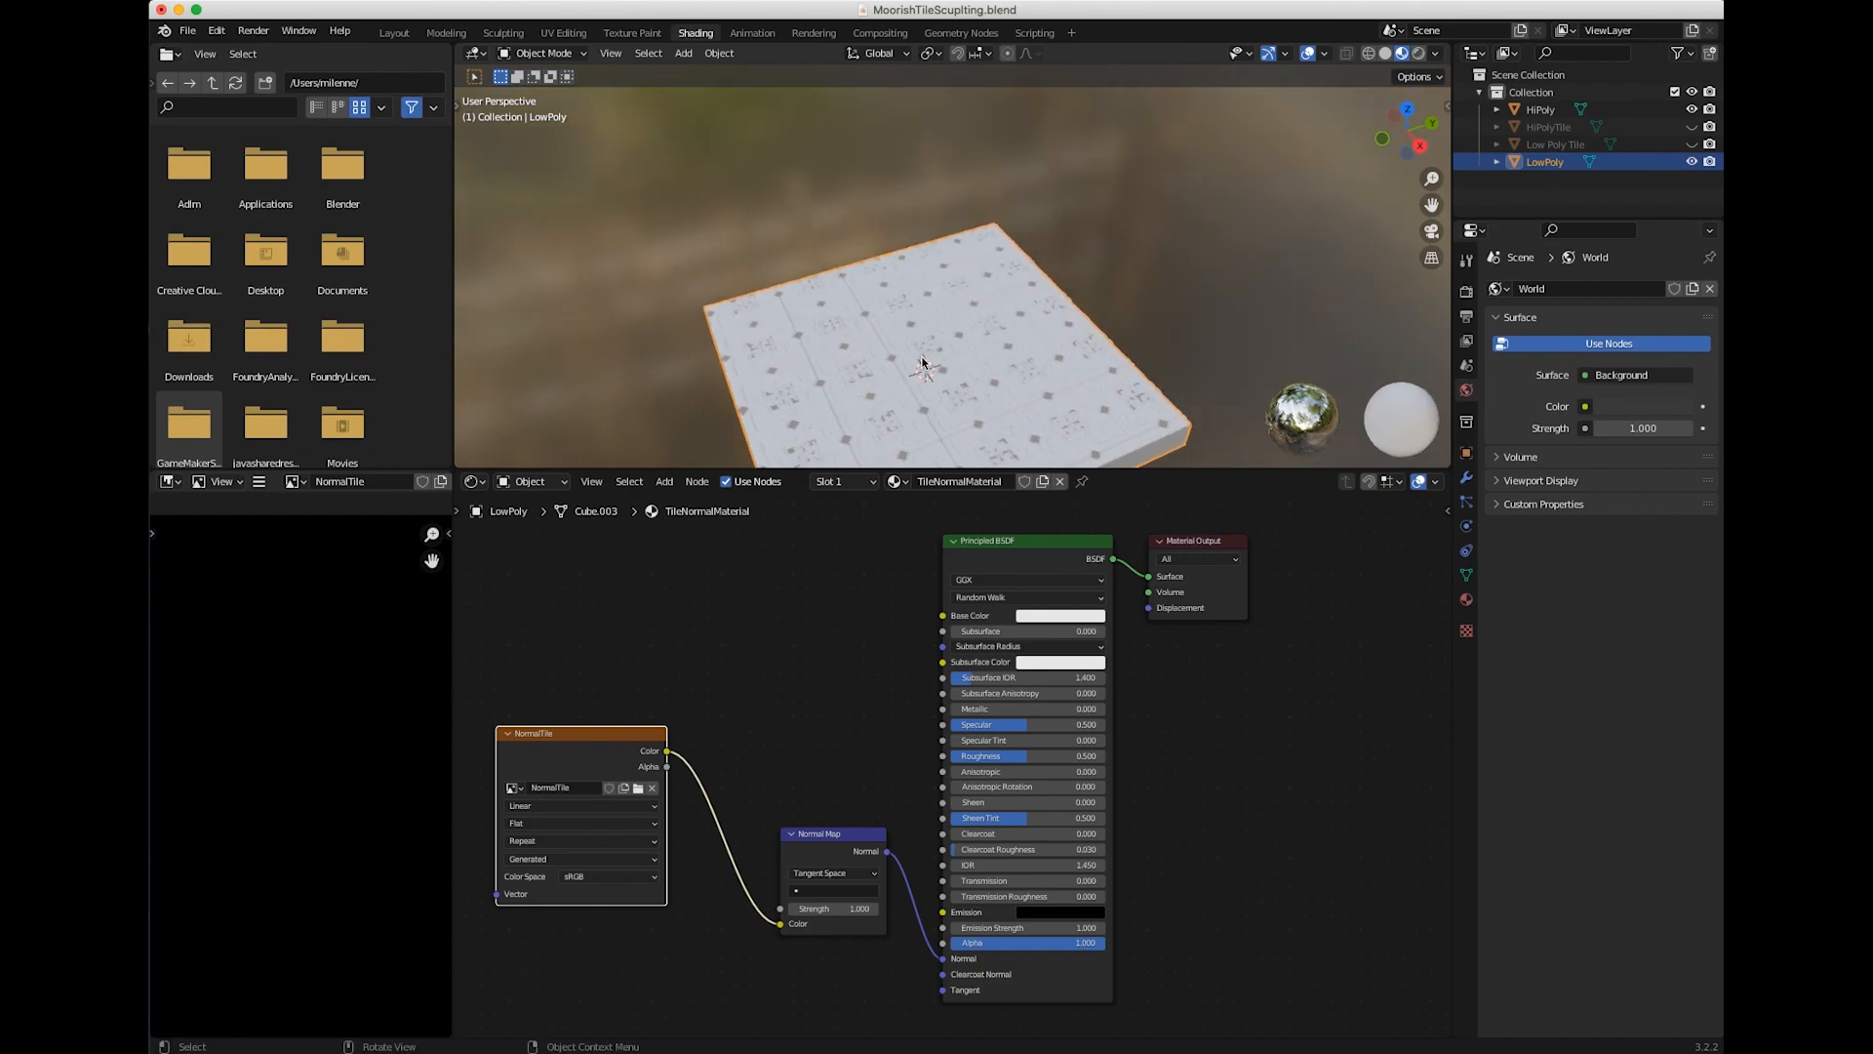
{"action": "left_click", "coordinate": [1692, 161]}
{"action": "left_click", "coordinate": [1693, 163]}
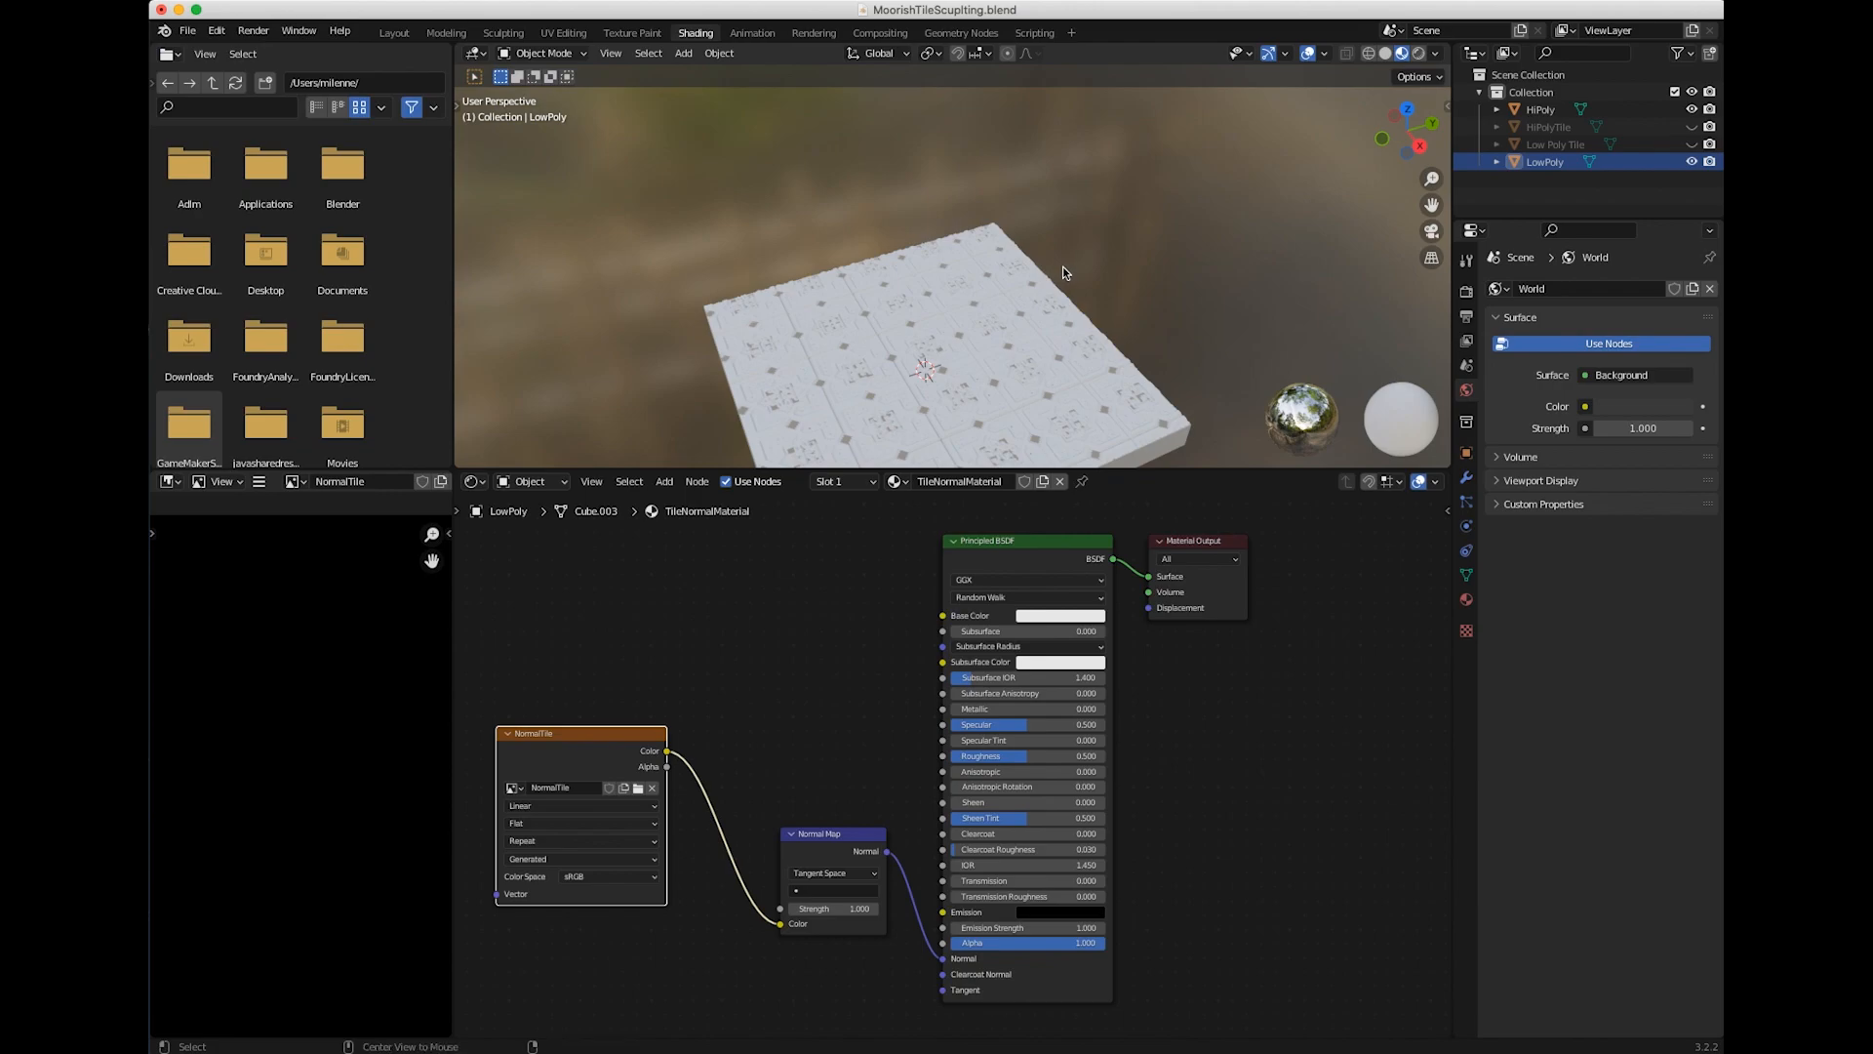
{"action": "mouse_move", "coordinate": [1055, 243]}
{"action": "middle_mouse_down"}
{"action": "mouse_move", "coordinate": [1073, 84]}
{"action": "mouse_move", "coordinate": [1023, 250]}
{"action": "mouse_move", "coordinate": [920, 209]}
{"action": "mouse_move", "coordinate": [1121, 328]}
{"action": "middle_mouse_up"}
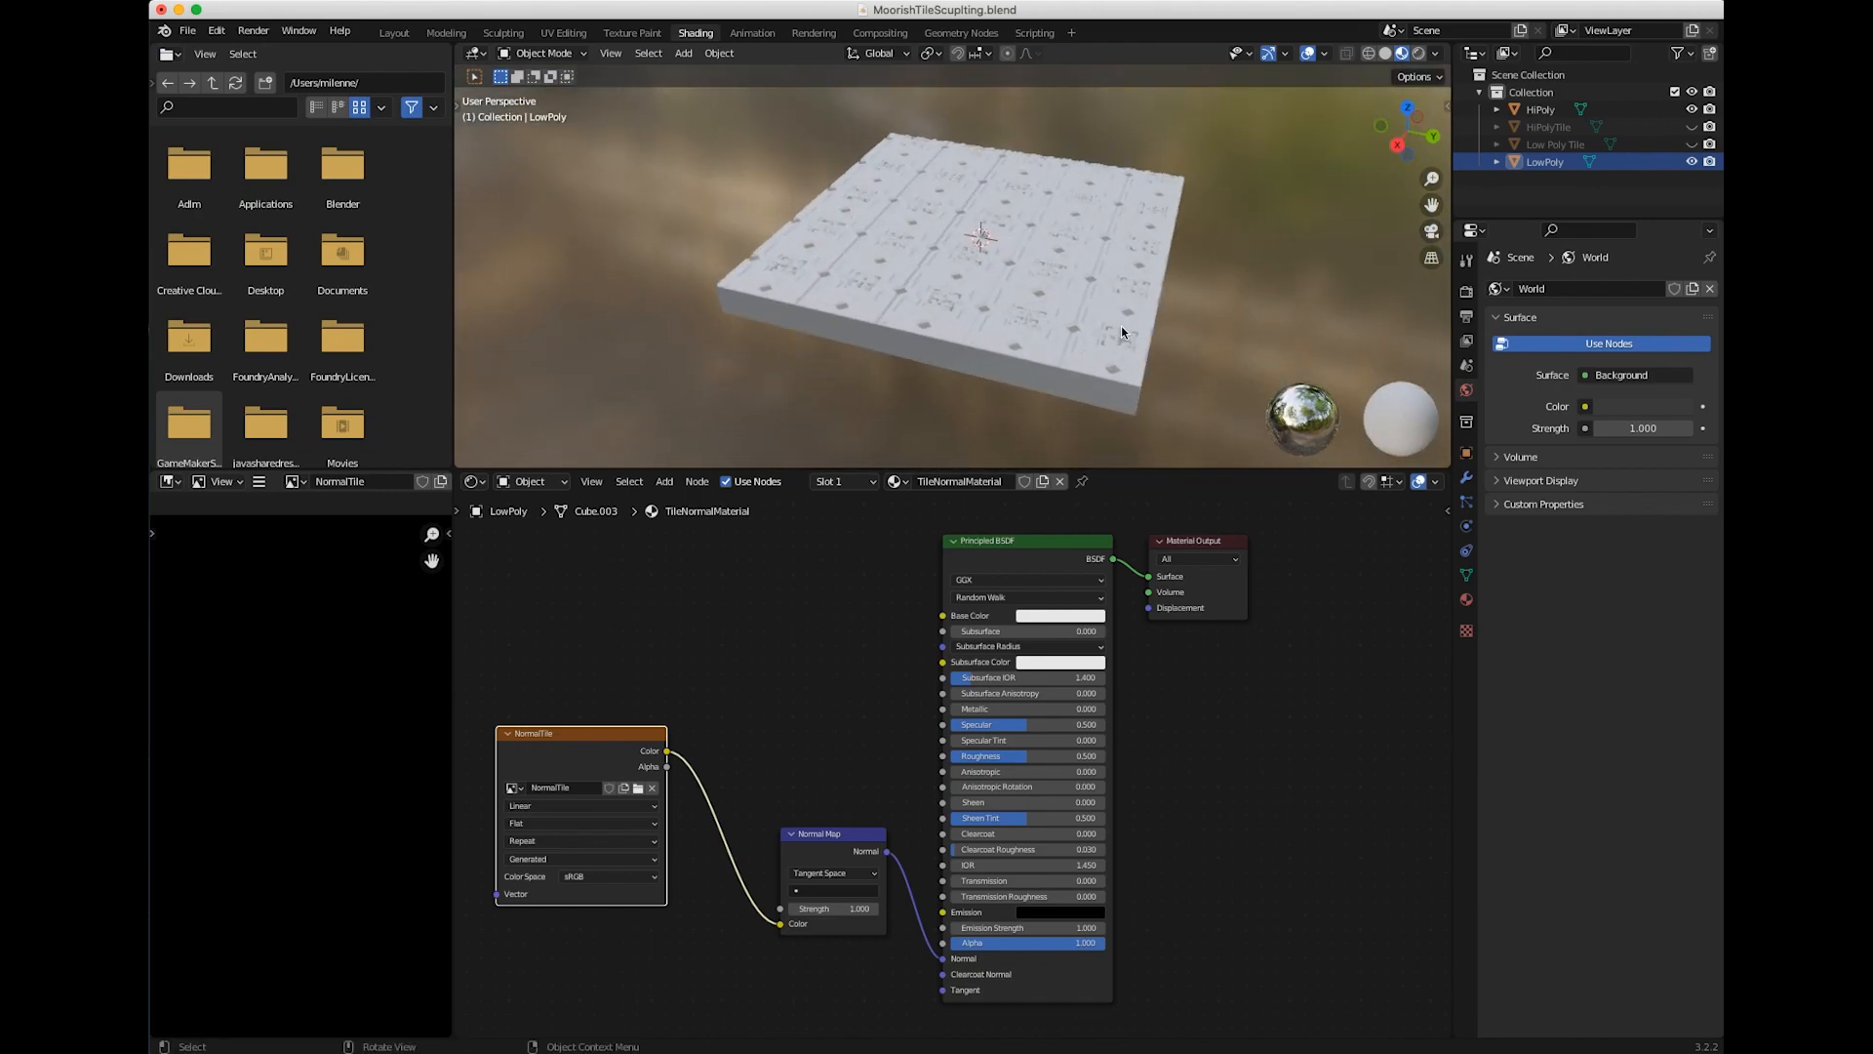
{"action": "scroll", "coordinate": [909, 238], "scroll_direction": "up", "scroll_amount": 6}
{"action": "scroll", "coordinate": [1108, 322], "scroll_direction": "down", "scroll_amount": 6}
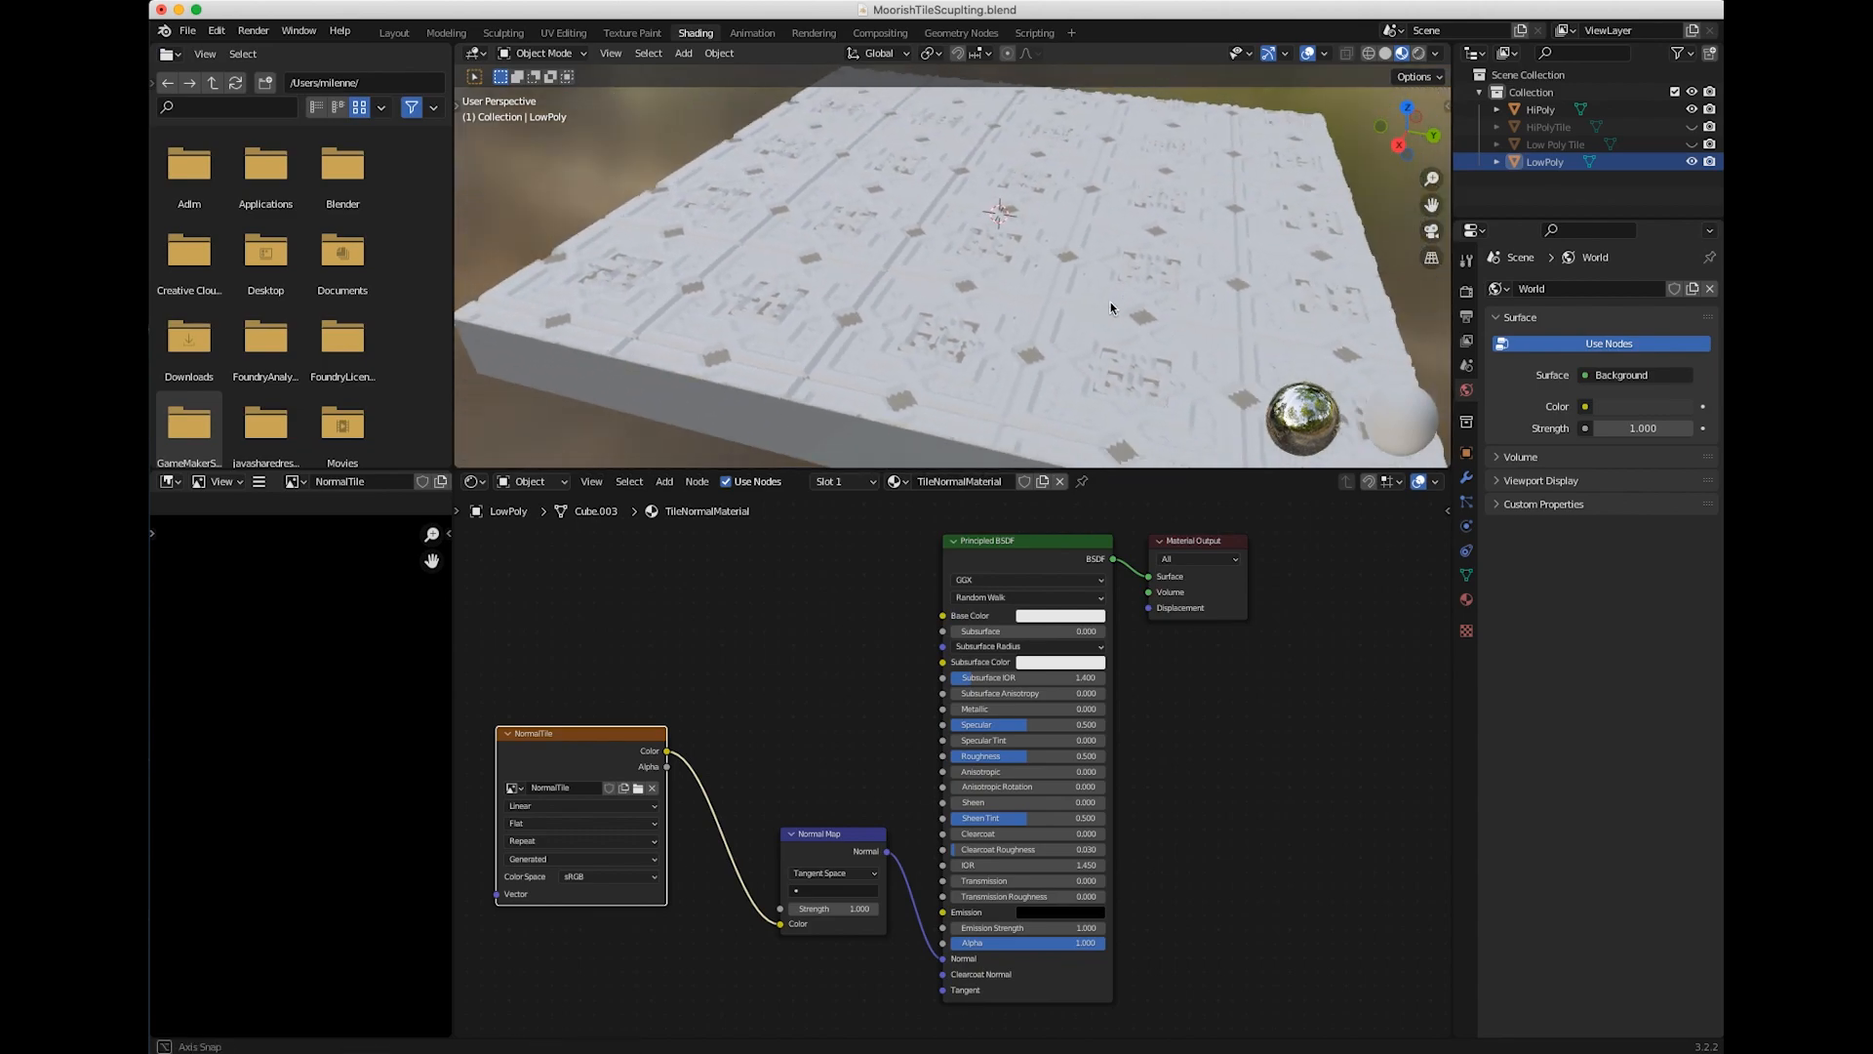
In the Layout workspace, examine the offset between the LowPoly and HiPoly upper surfaces from the orthographic front view
{"action": "left_click", "coordinate": [381, 34]}
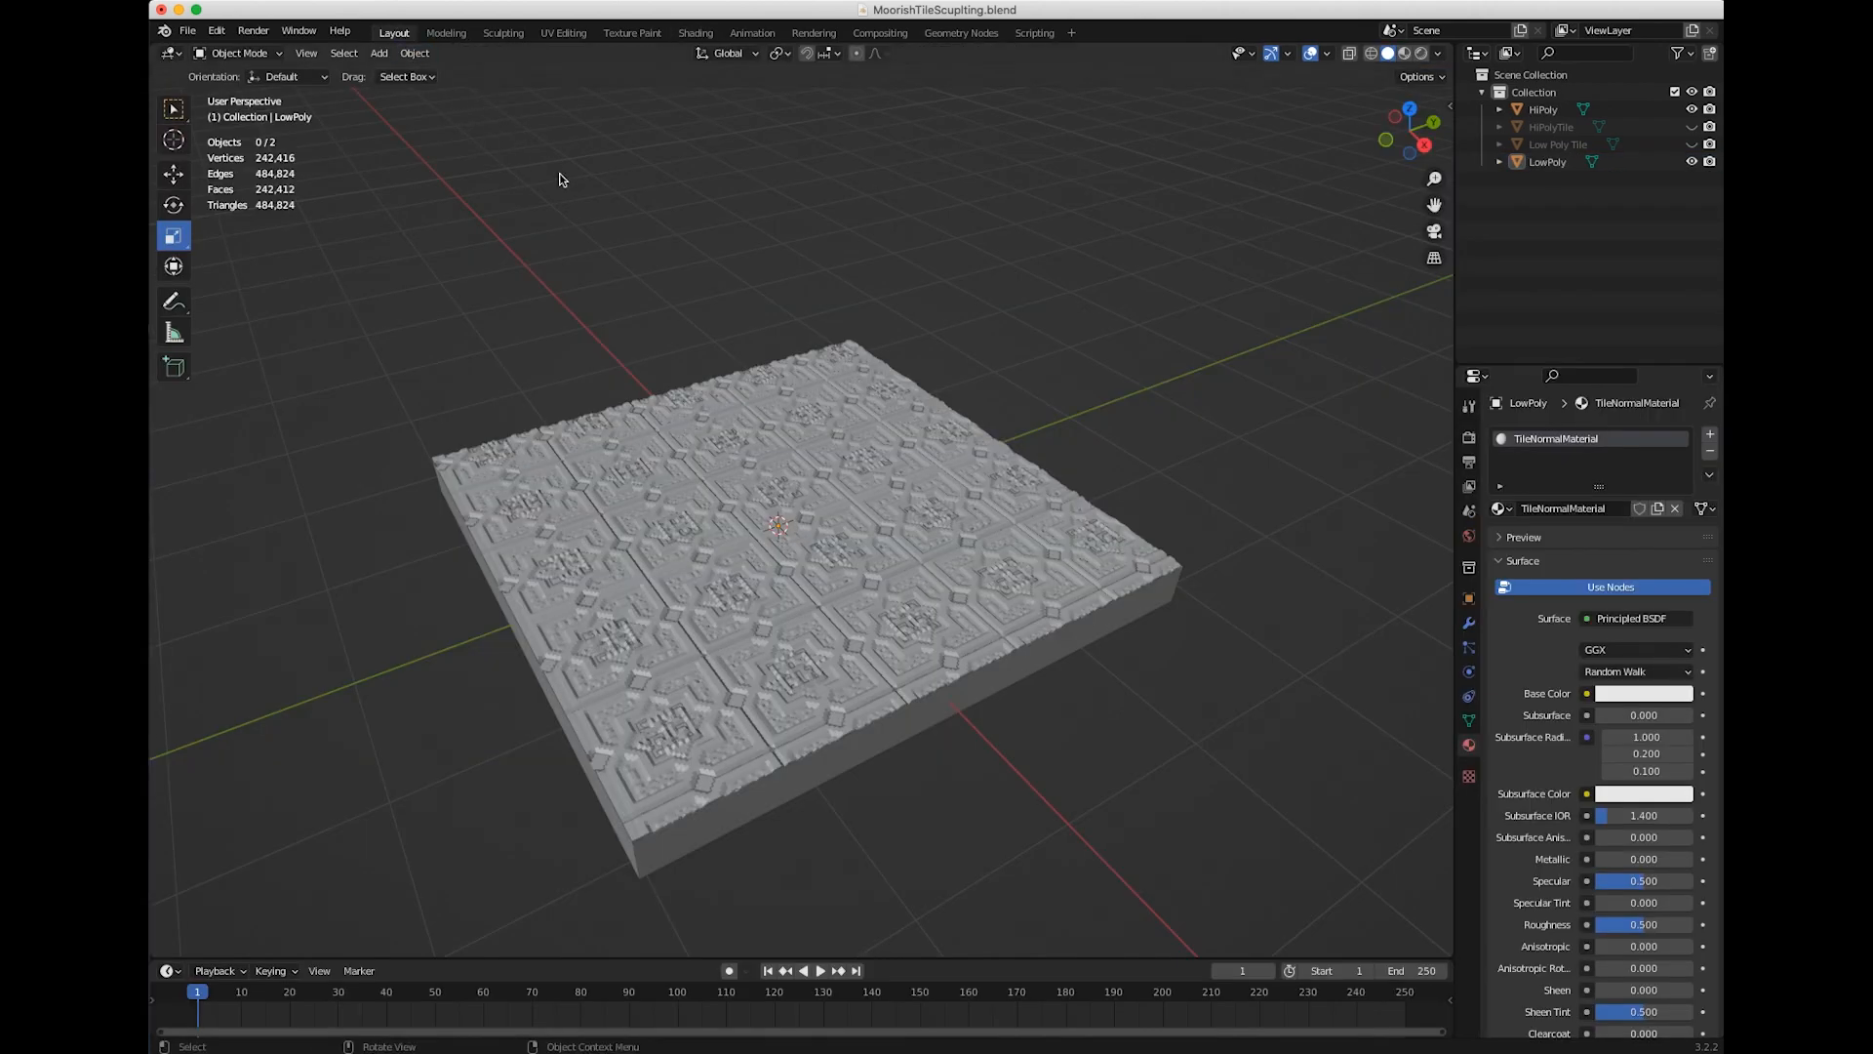
{"action": "key", "text": "KP_3"}
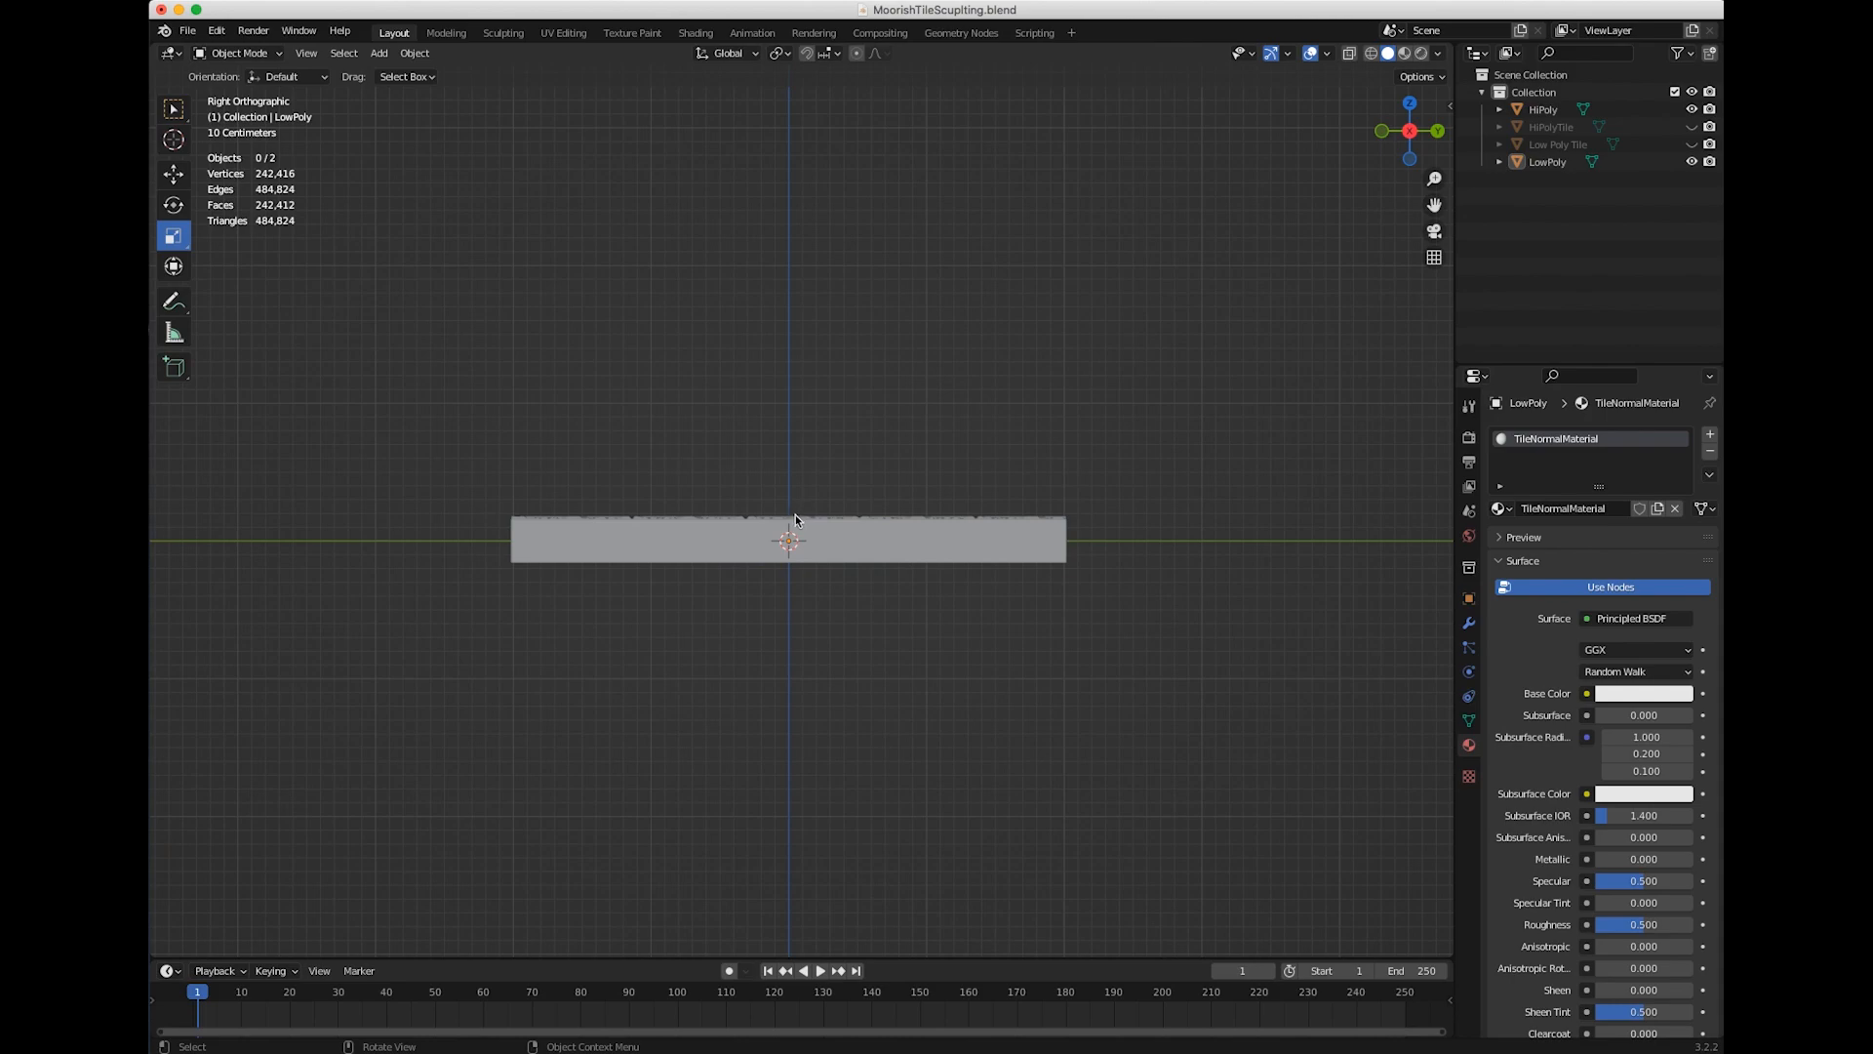
{"action": "middle_click_drag", "start_coordinate": [738, 475], "coordinate": [675, 445], "text": "alt"}
{"action": "middle_click_drag", "start_coordinate": [793, 487], "coordinate": [749, 595], "text": "alt"}
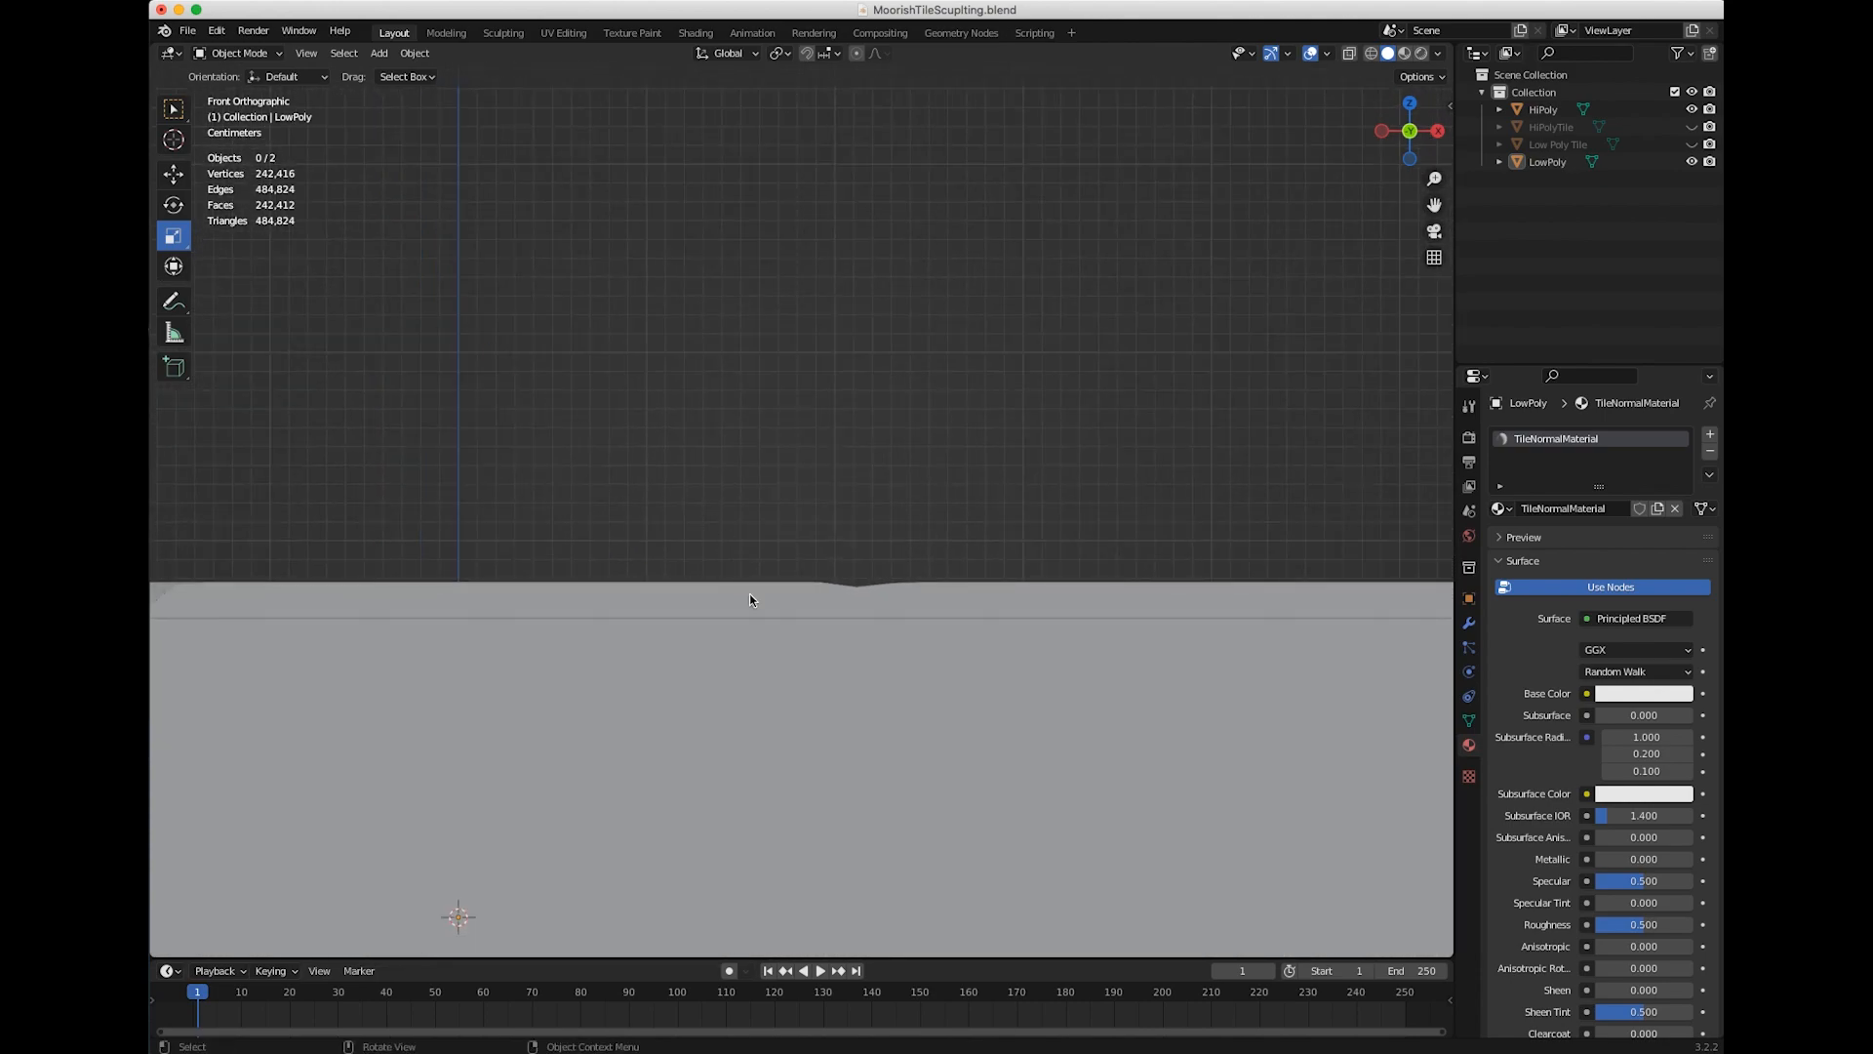
{"action": "left_click", "coordinate": [785, 666]}
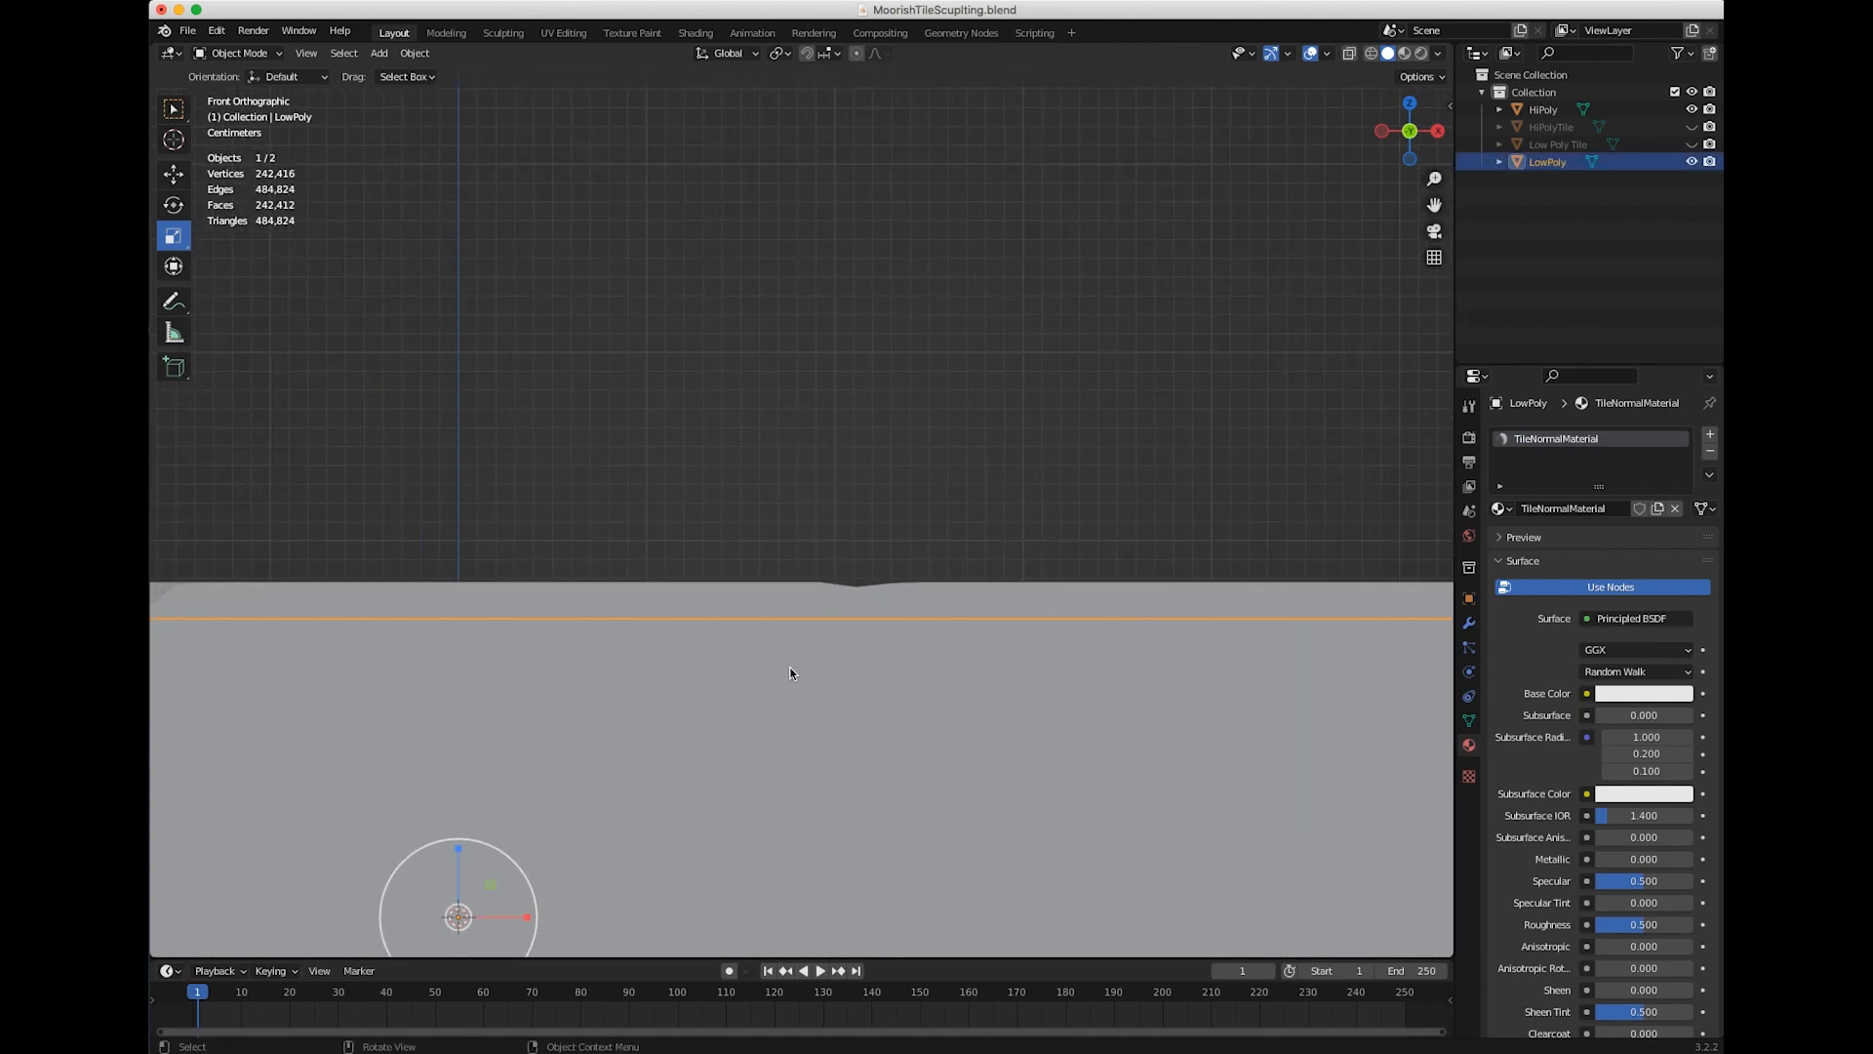
{"action": "left_click", "coordinate": [777, 597]}
{"action": "left_click", "coordinate": [792, 664]}
{"action": "left_click", "coordinate": [786, 603]}
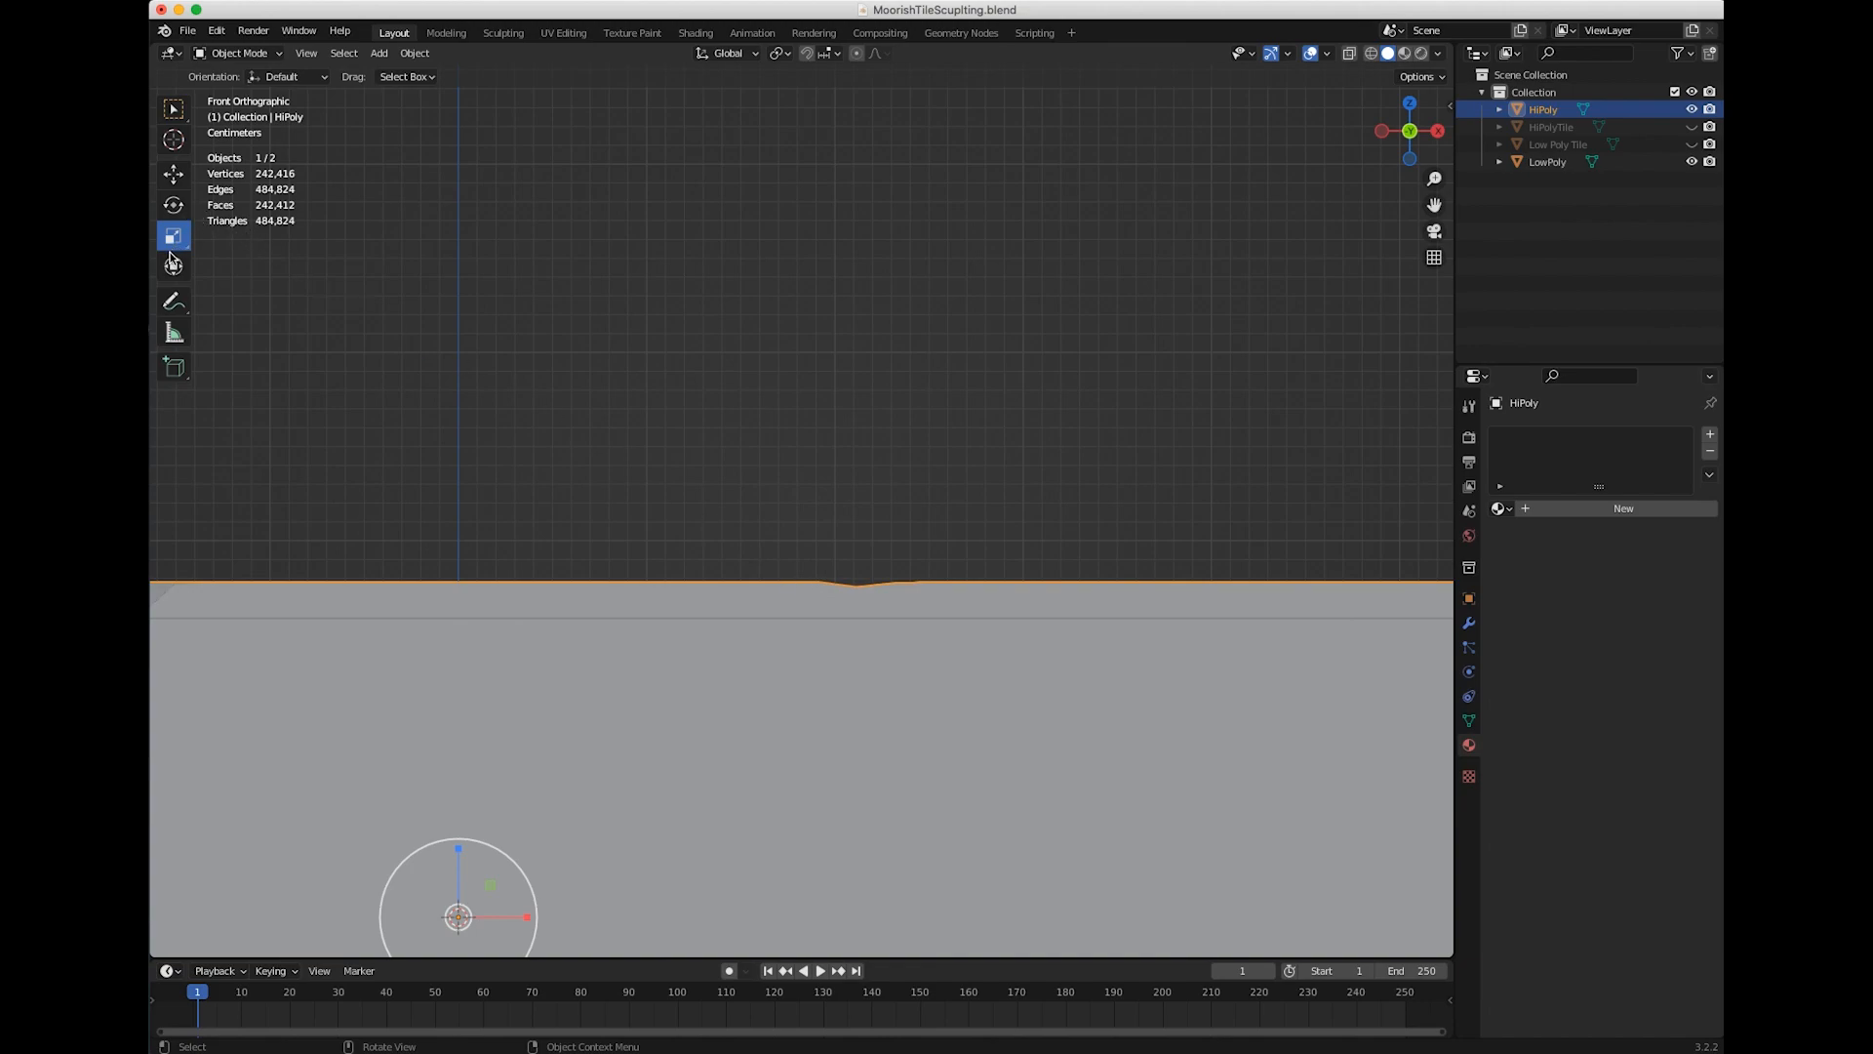
Measure the vertical distance from LowPoly's upper edge to HiPoly's upper edge, then deselect everything
{"action": "left_click", "coordinate": [173, 336]}
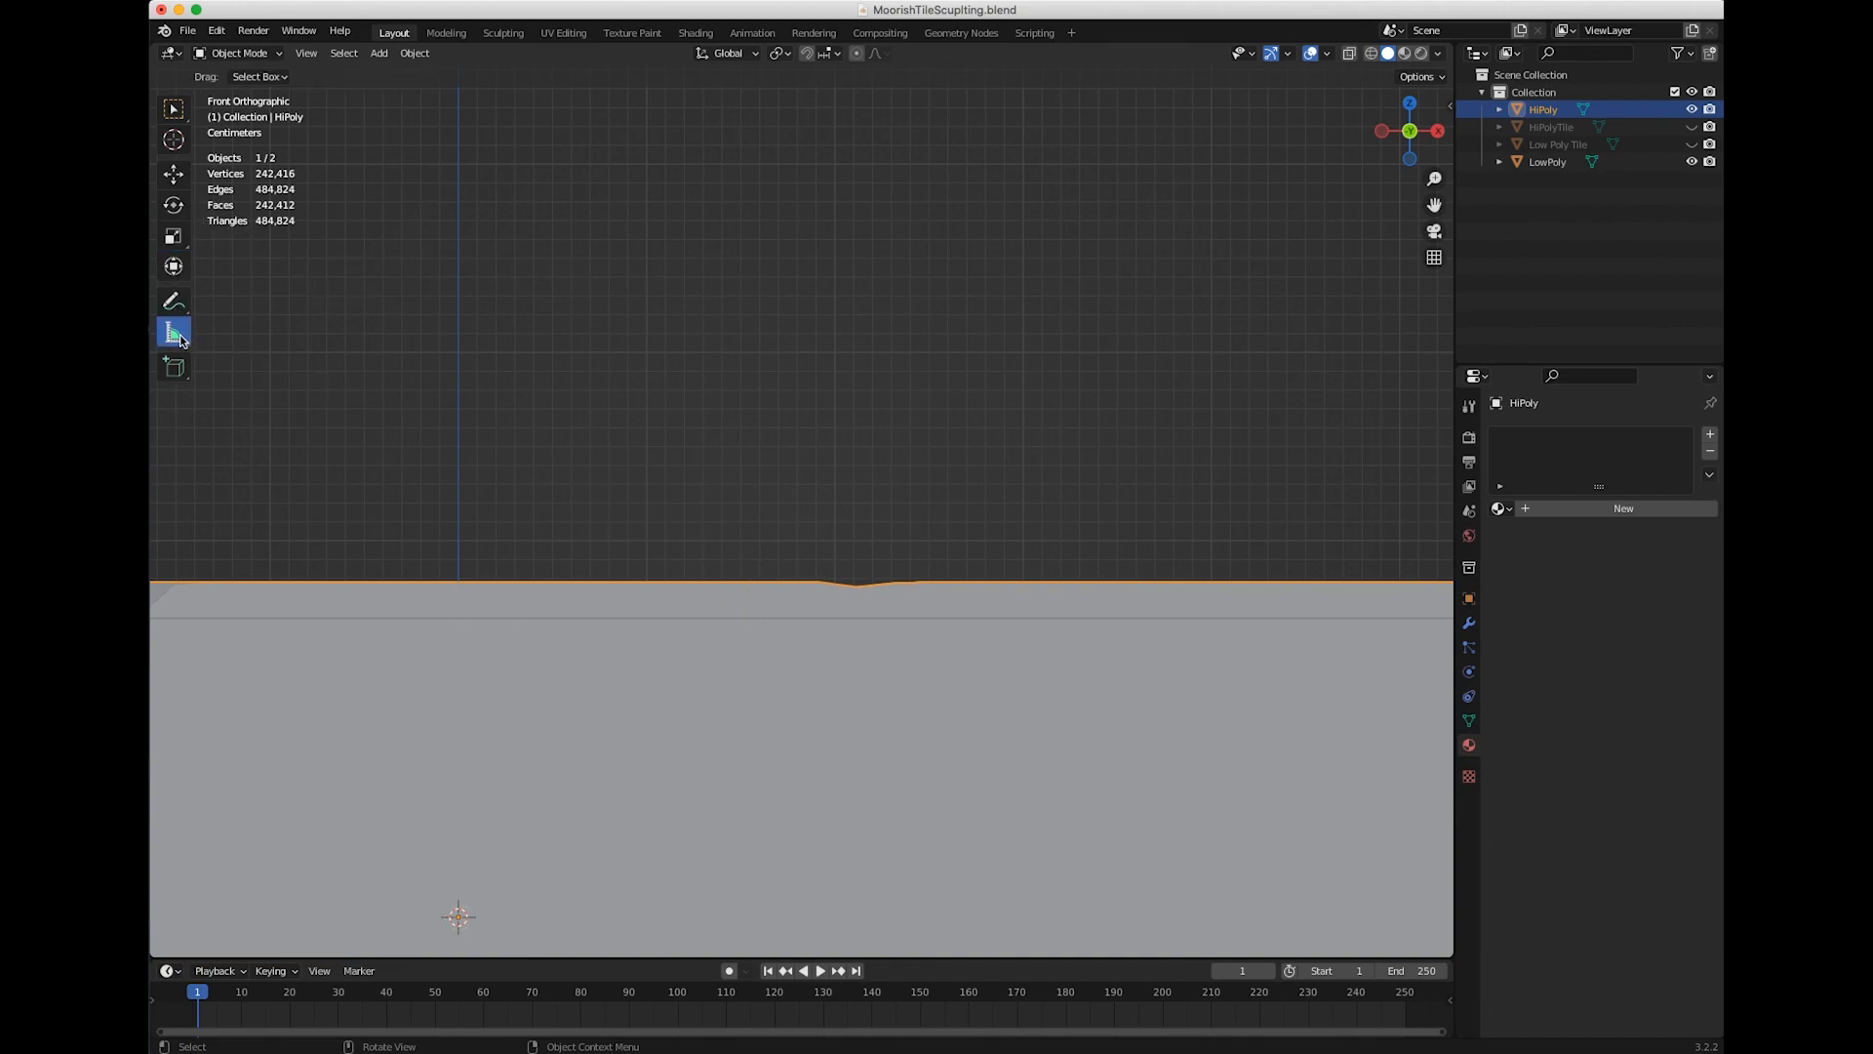
{"action": "left_click", "coordinate": [812, 615]}
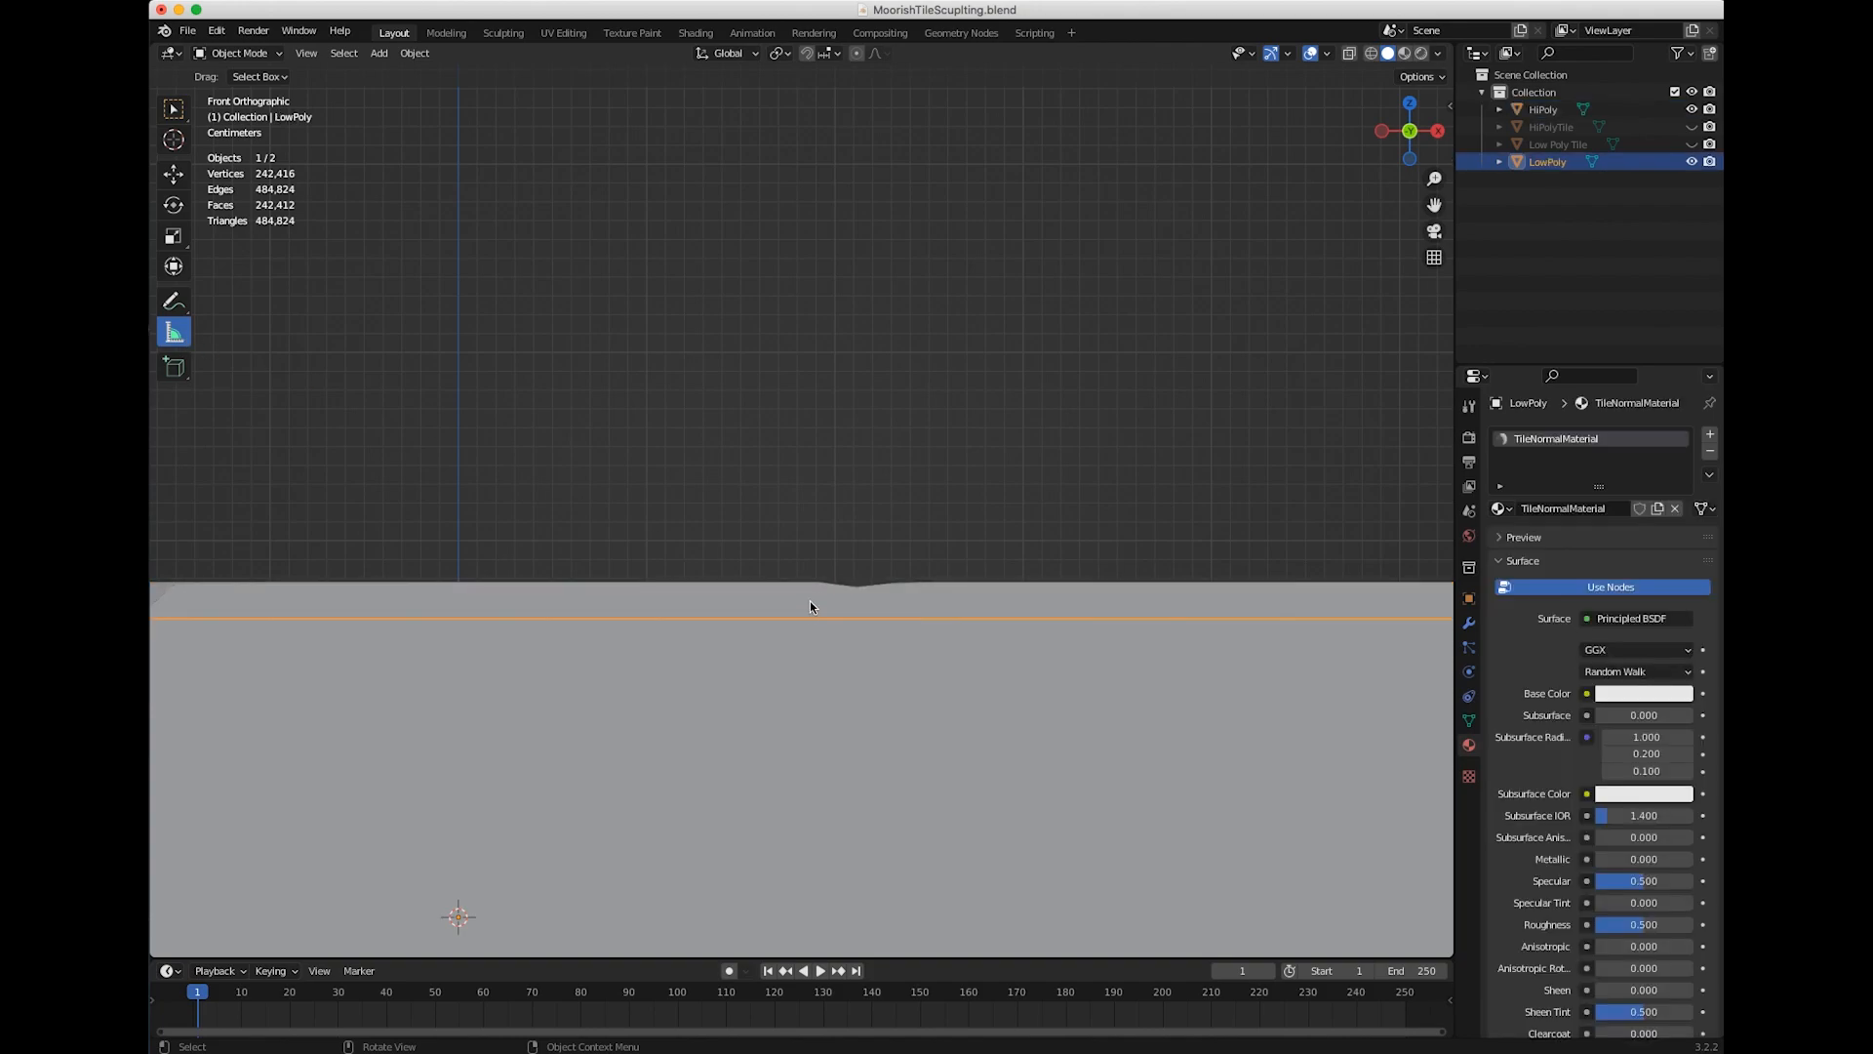
{"action": "left_click_drag", "start_coordinate": [811, 618], "coordinate": [809, 586]}
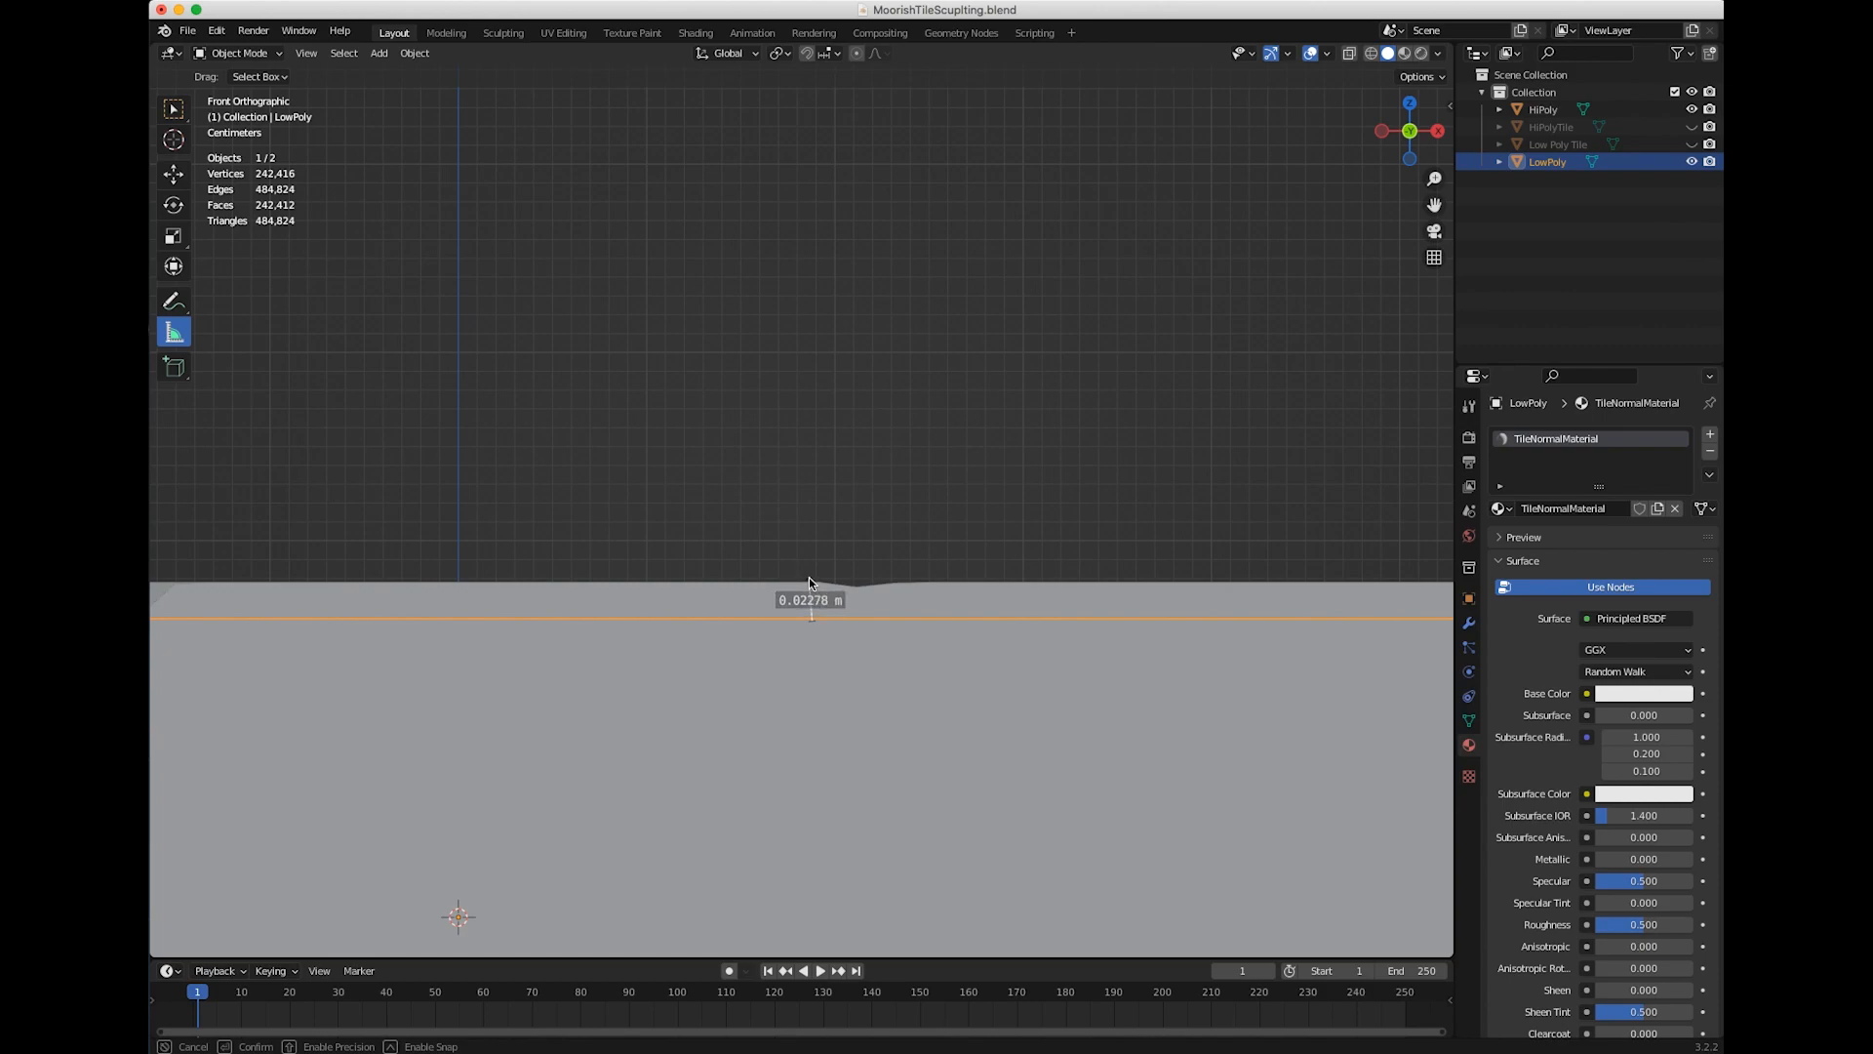
{"action": "left_click_drag", "start_coordinate": [810, 581], "coordinate": [811, 583]}
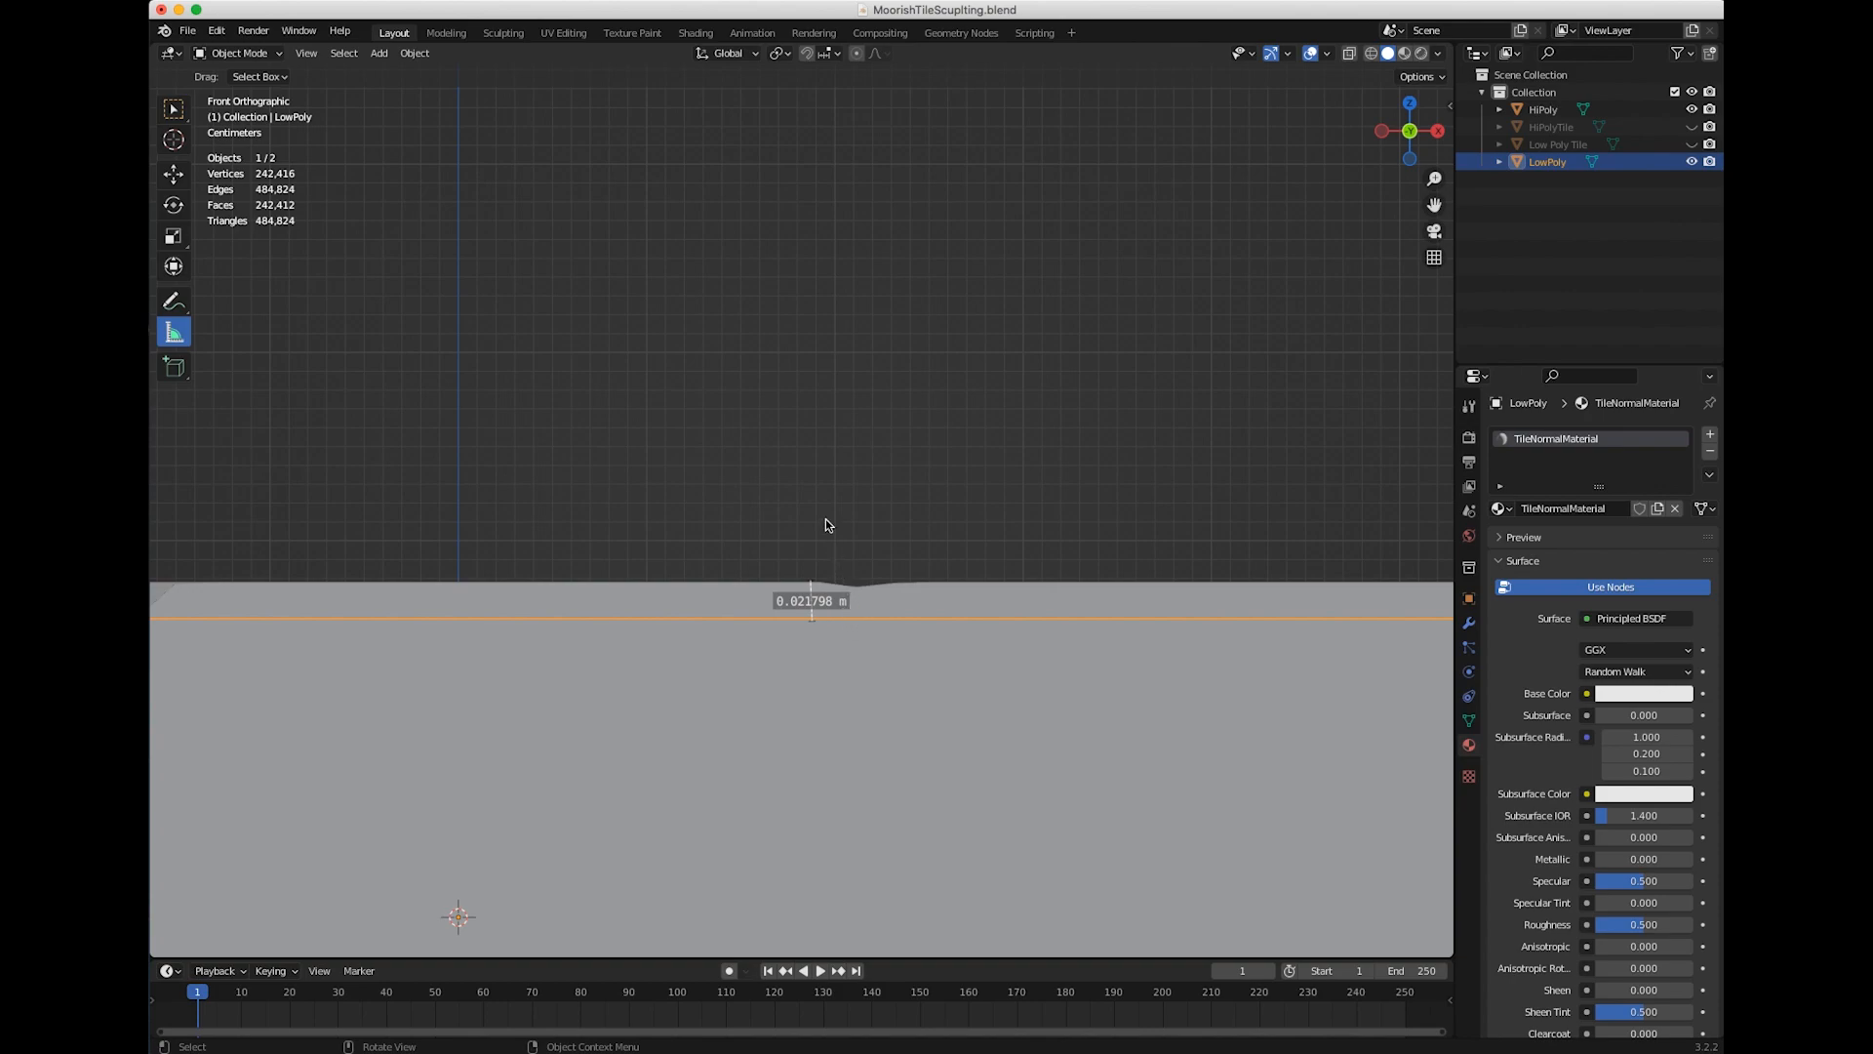
{"action": "key", "text": "alt+a"}
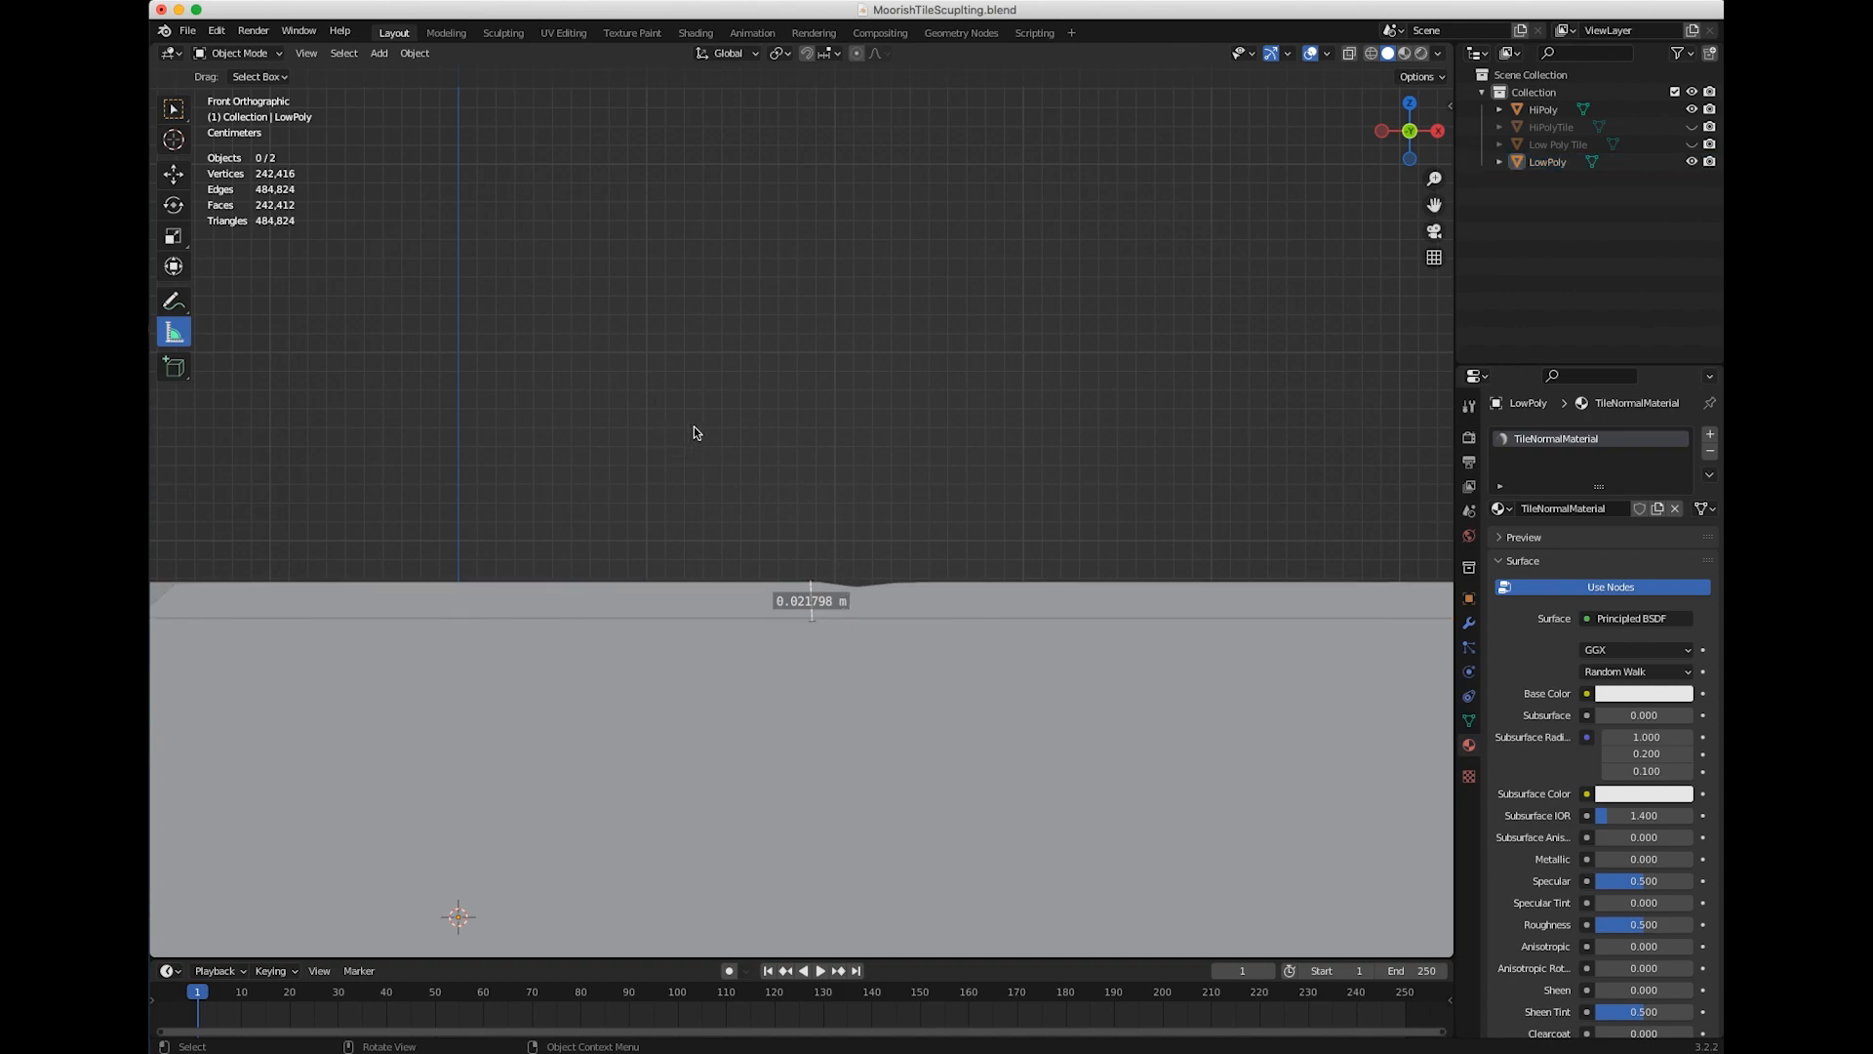
Return to a perspective view of the whole slab and set the scene's render engine to Cycles
{"action": "mouse_move", "coordinate": [853, 439]}
{"action": "middle_mouse_down"}
{"action": "mouse_move", "coordinate": [1213, 853]}
{"action": "mouse_move", "coordinate": [908, 644]}
{"action": "mouse_move", "coordinate": [981, 703]}
{"action": "middle_mouse_up"}
{"action": "scroll", "coordinate": [925, 682], "scroll_direction": "down", "scroll_amount": 8}
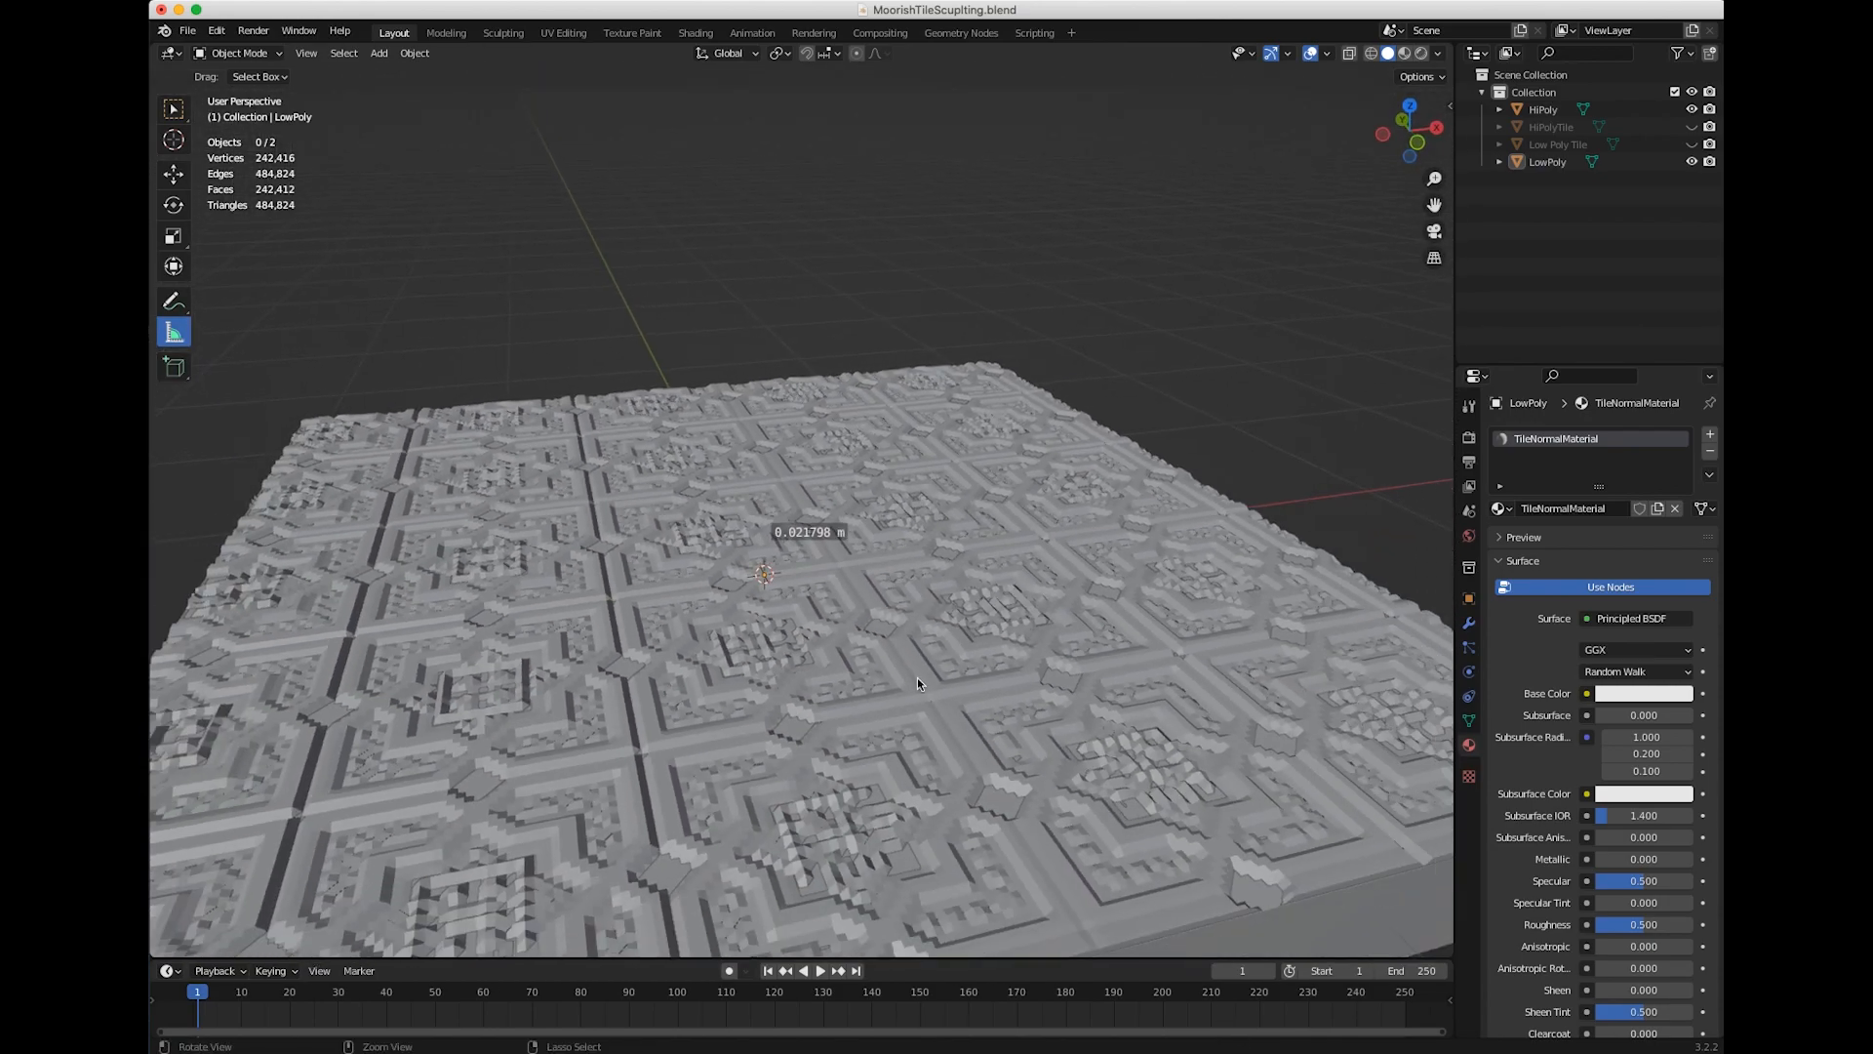
{"action": "middle_click_drag", "start_coordinate": [1045, 790], "coordinate": [915, 671]}
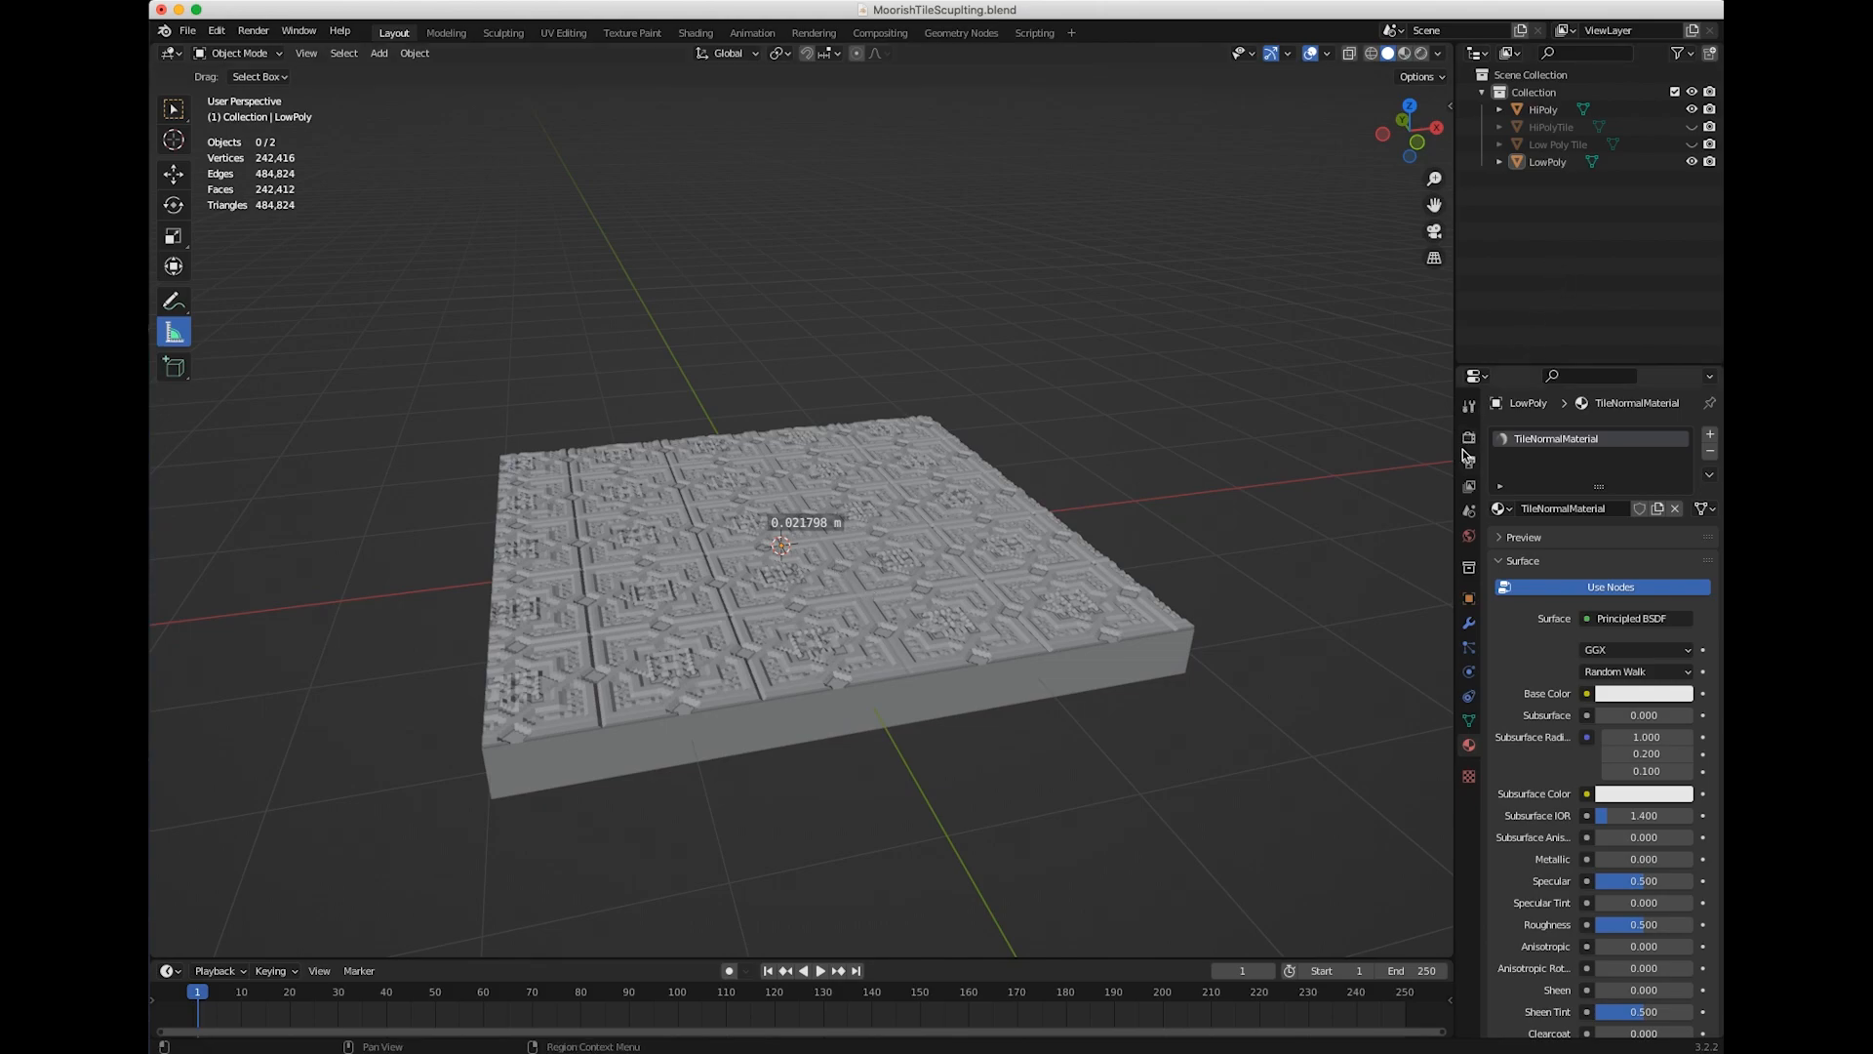
{"action": "left_click", "coordinate": [1469, 408]}
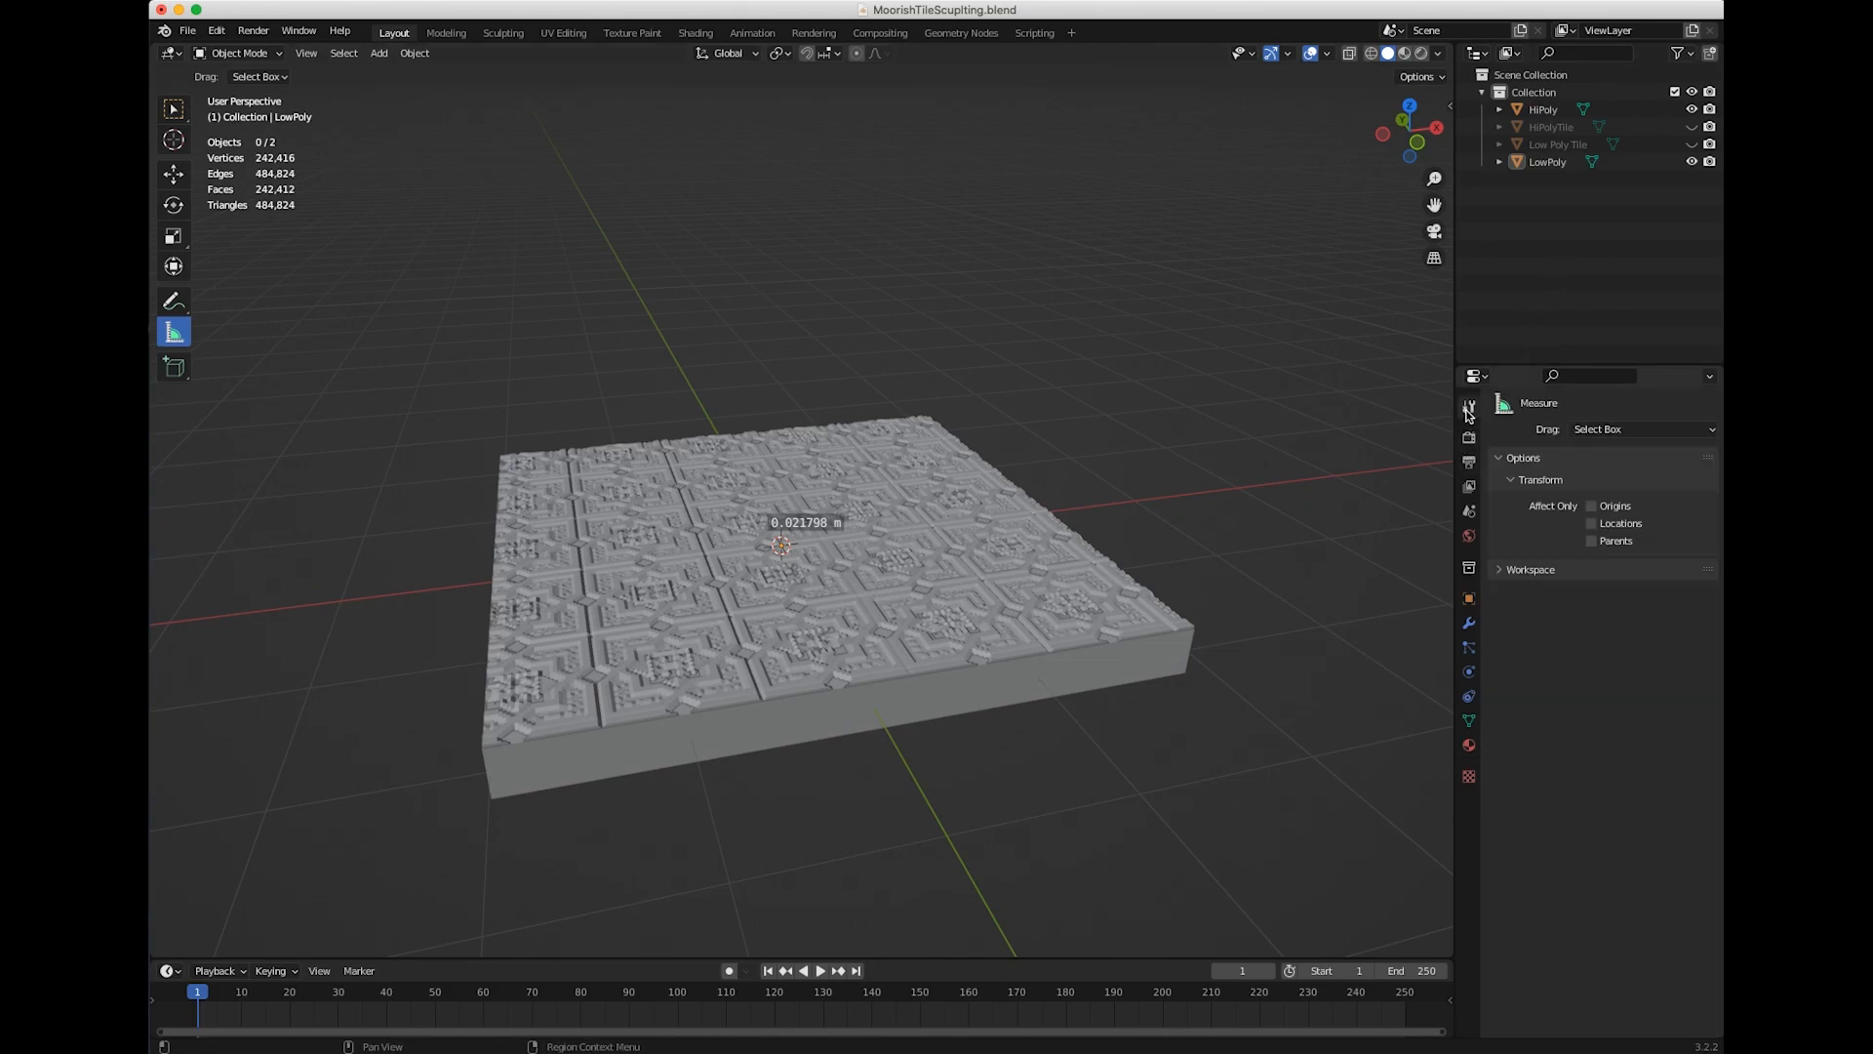
{"action": "left_click", "coordinate": [1469, 439]}
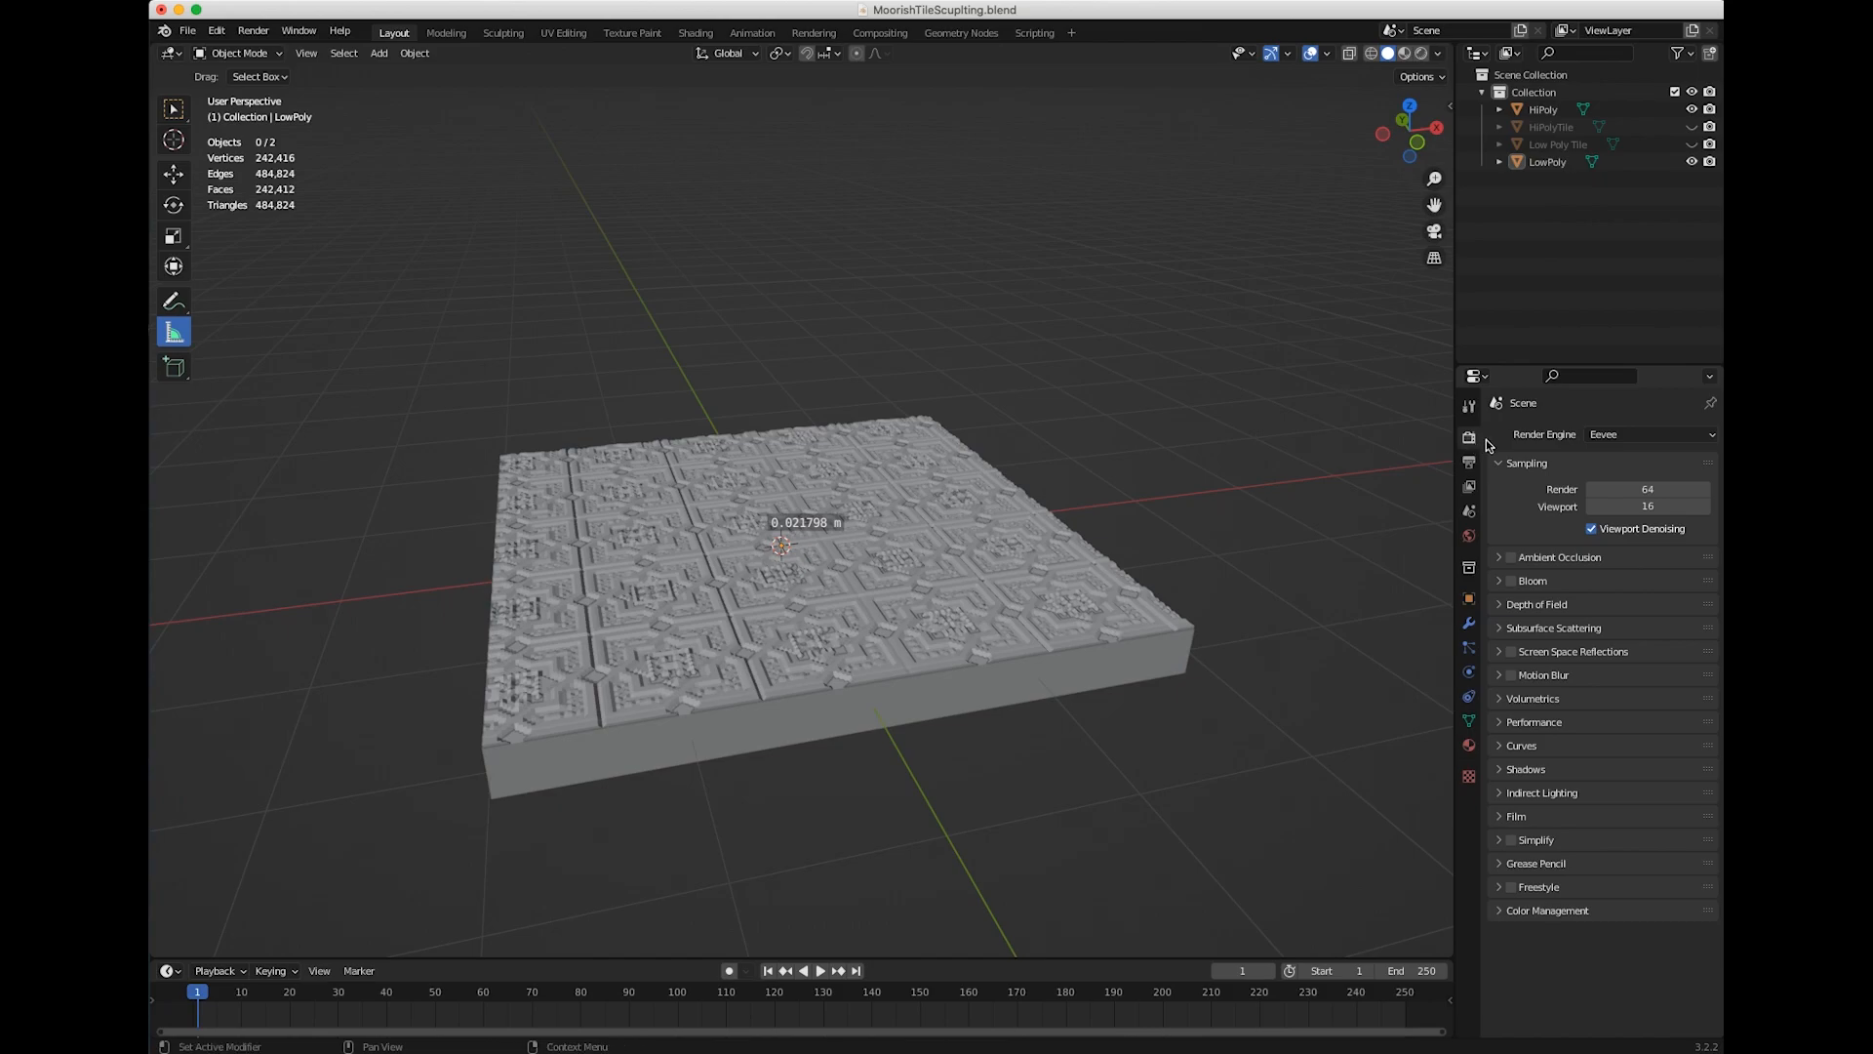
{"action": "left_click", "coordinate": [1608, 435]}
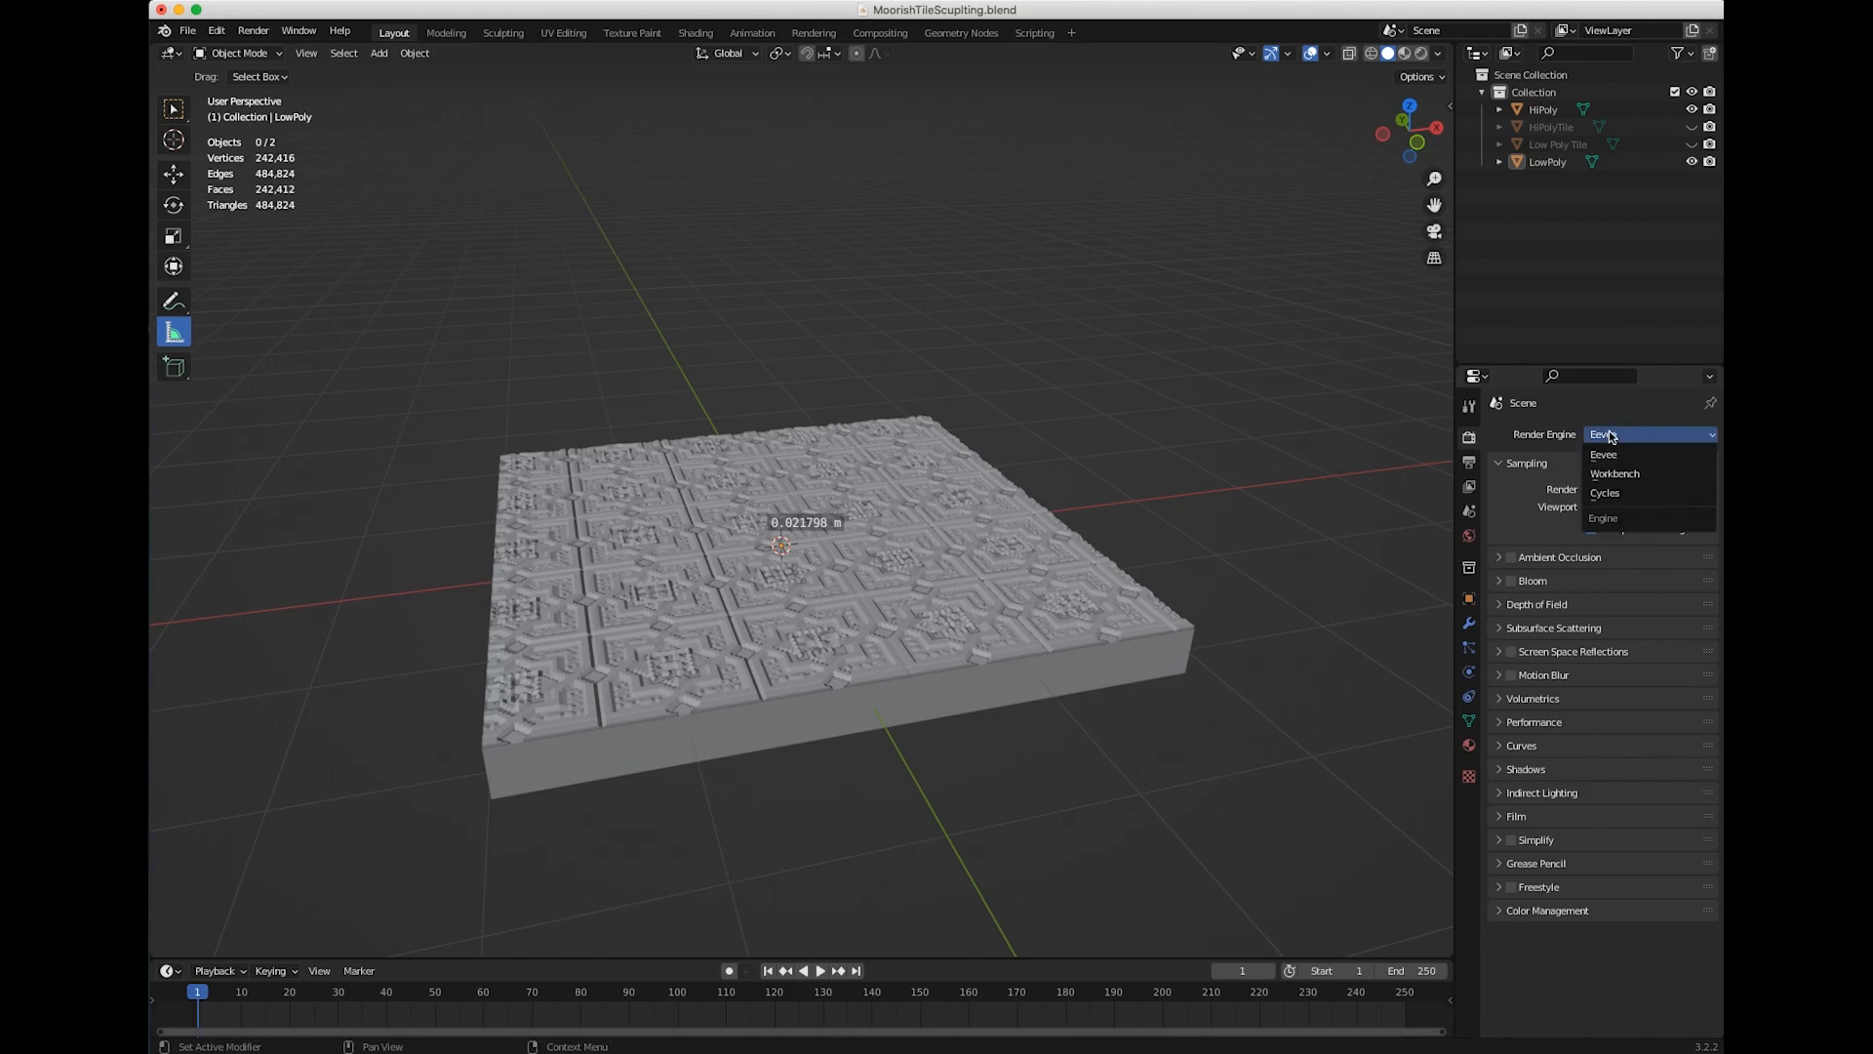
{"action": "left_click", "coordinate": [1617, 493]}
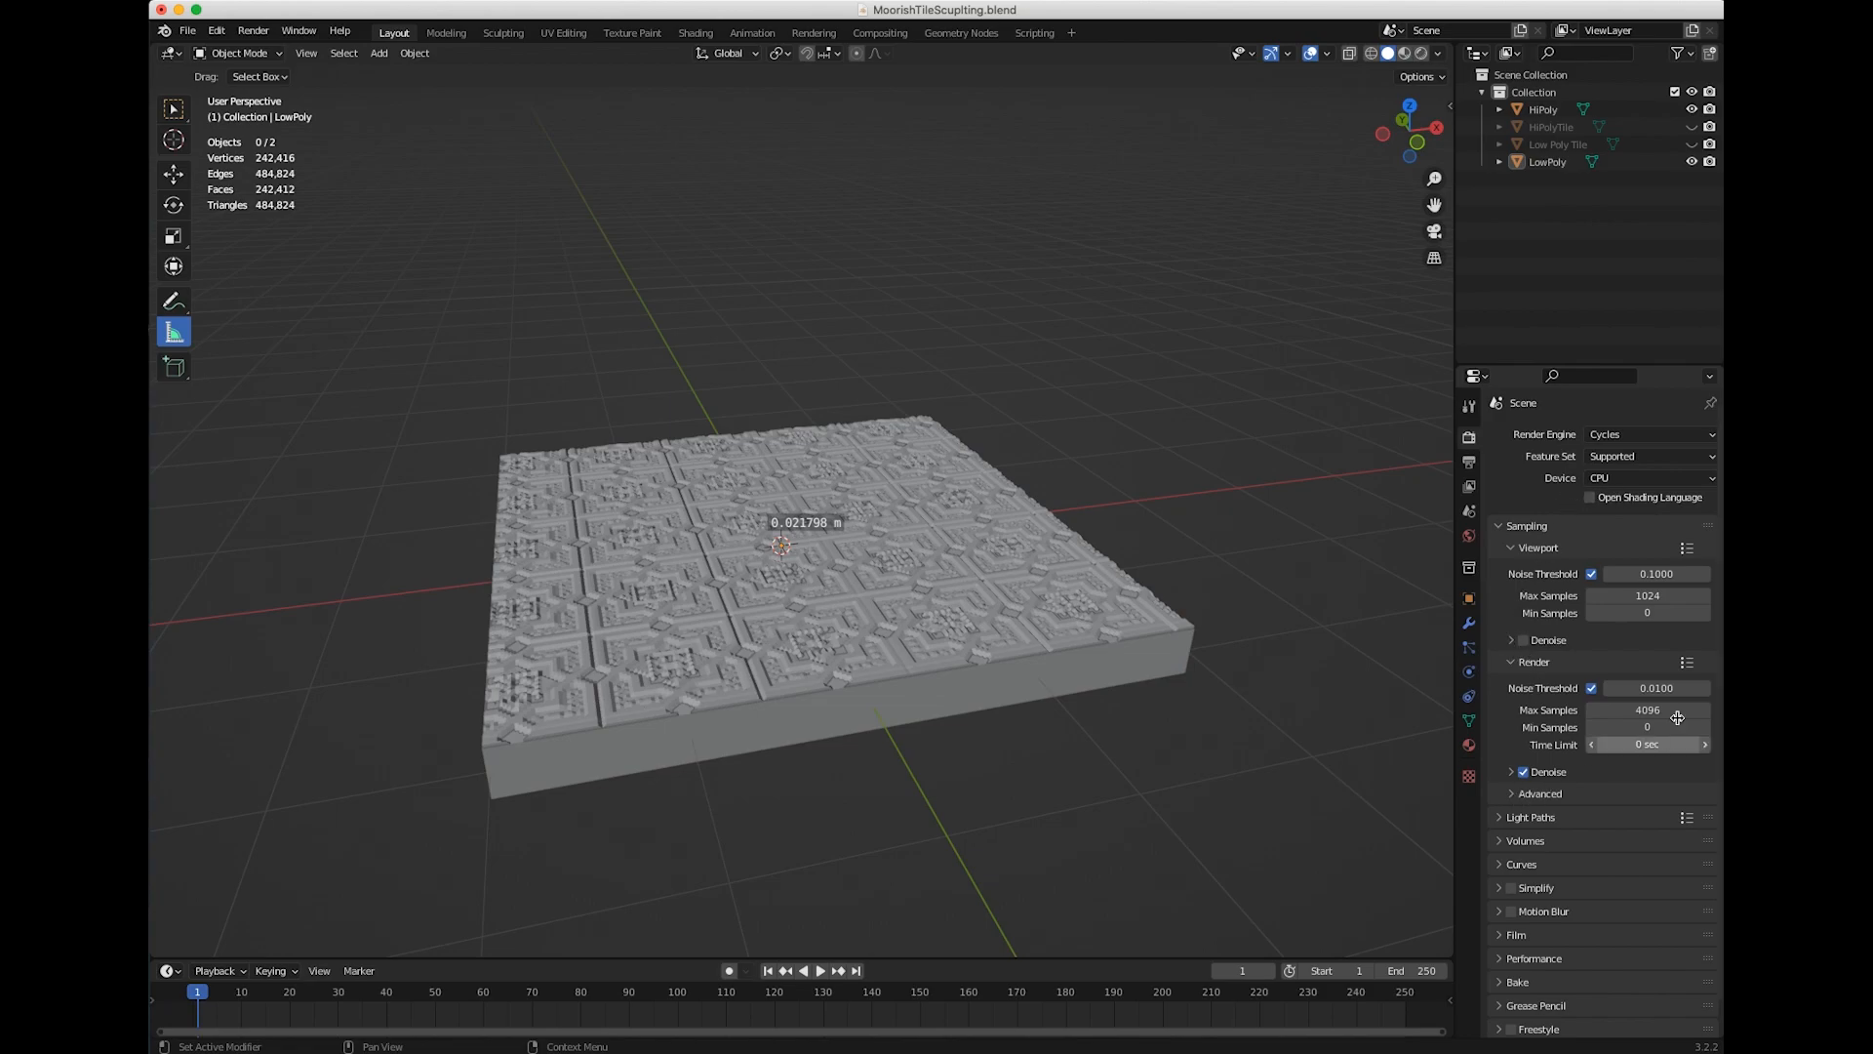
Set the bake type to Normal in the Bake settings and expand the Selected to Active options
{"action": "scroll", "coordinate": [1721, 665], "scroll_direction": "down", "scroll_amount": 1}
{"action": "scroll", "coordinate": [1721, 665], "scroll_direction": "down", "scroll_amount": 1}
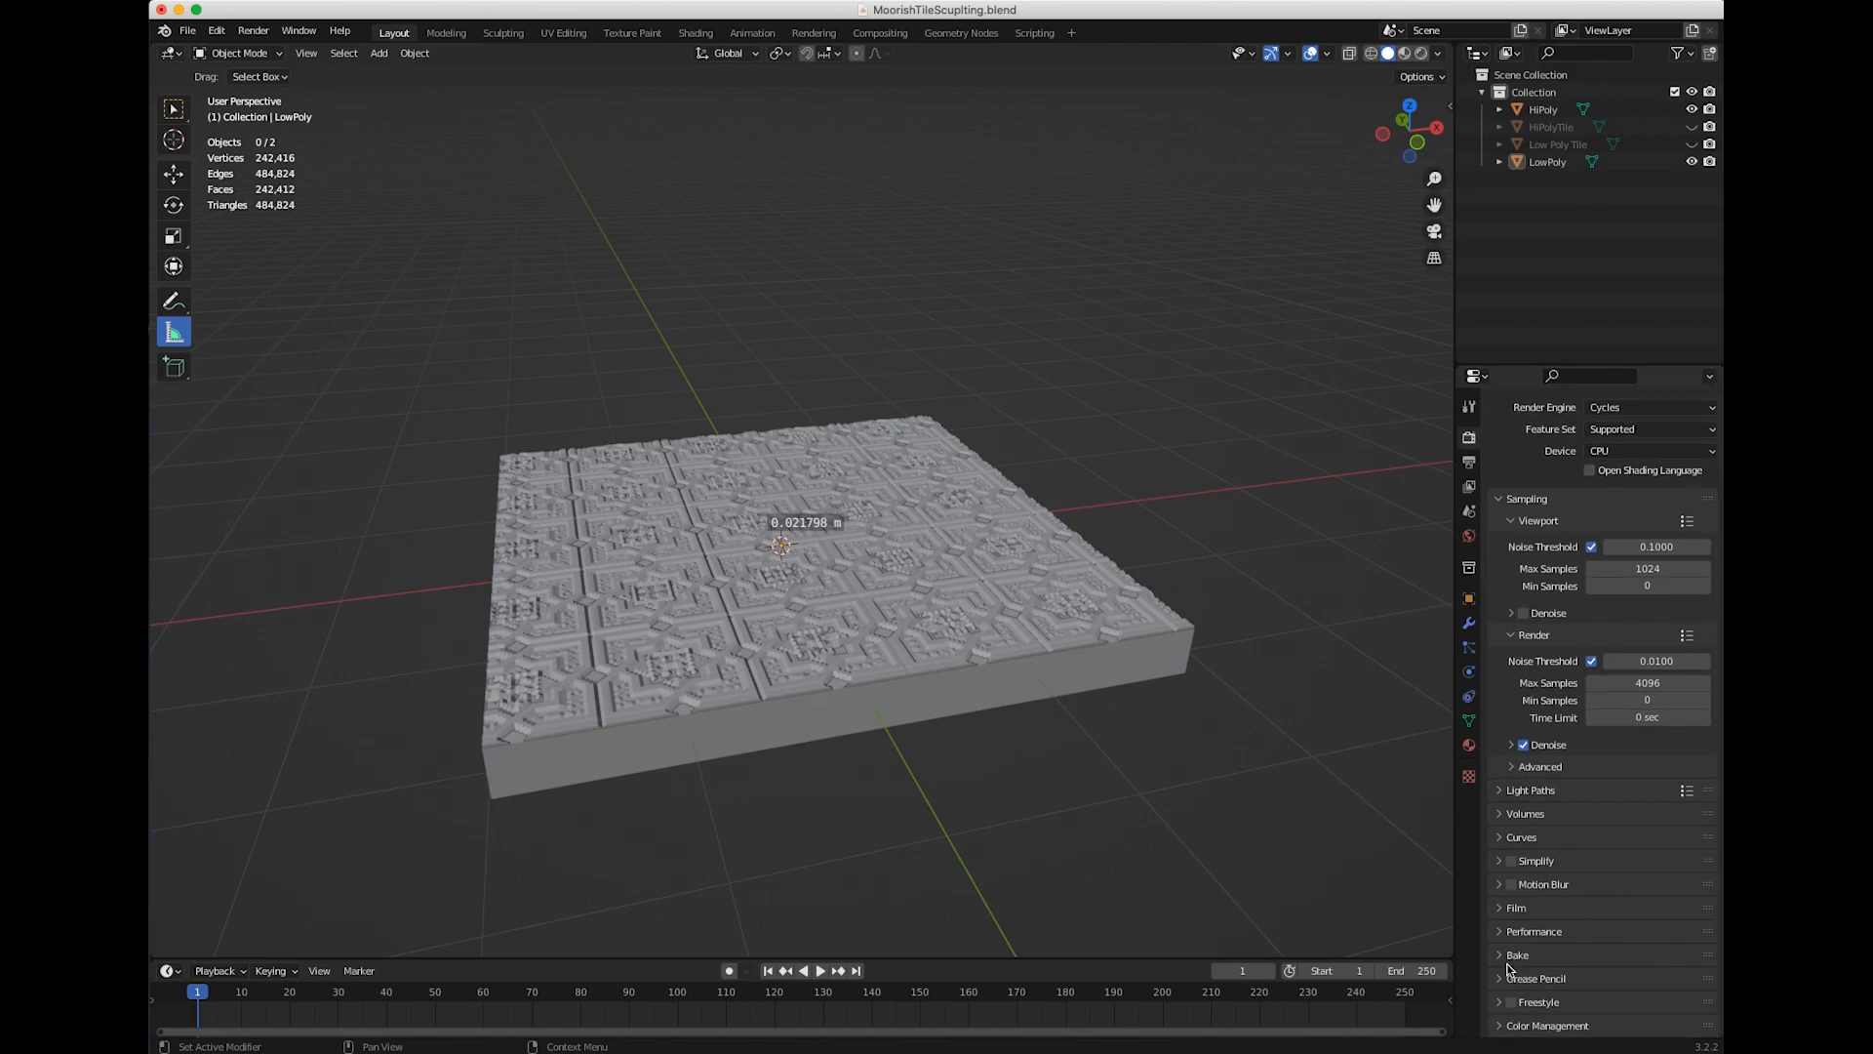
{"action": "left_click", "coordinate": [1561, 957]}
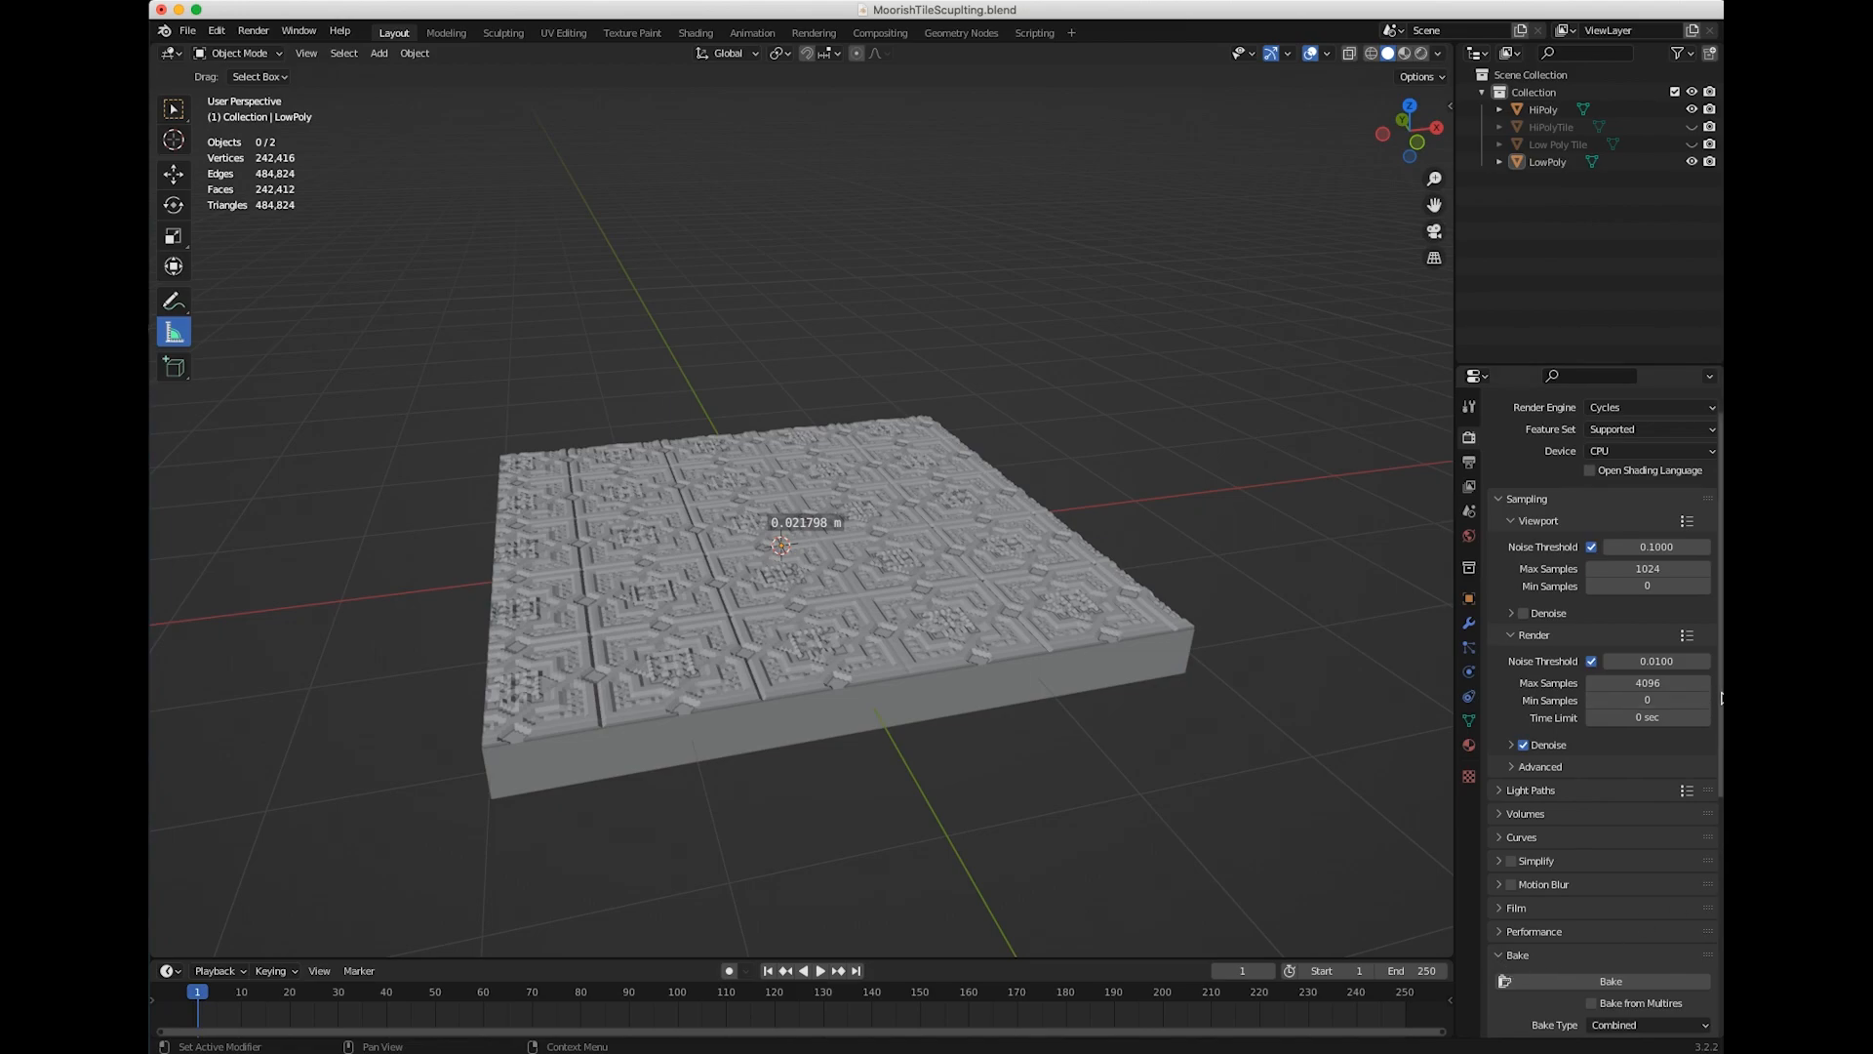
{"action": "scroll", "coordinate": [1600, 702], "scroll_direction": "down", "scroll_amount": 10}
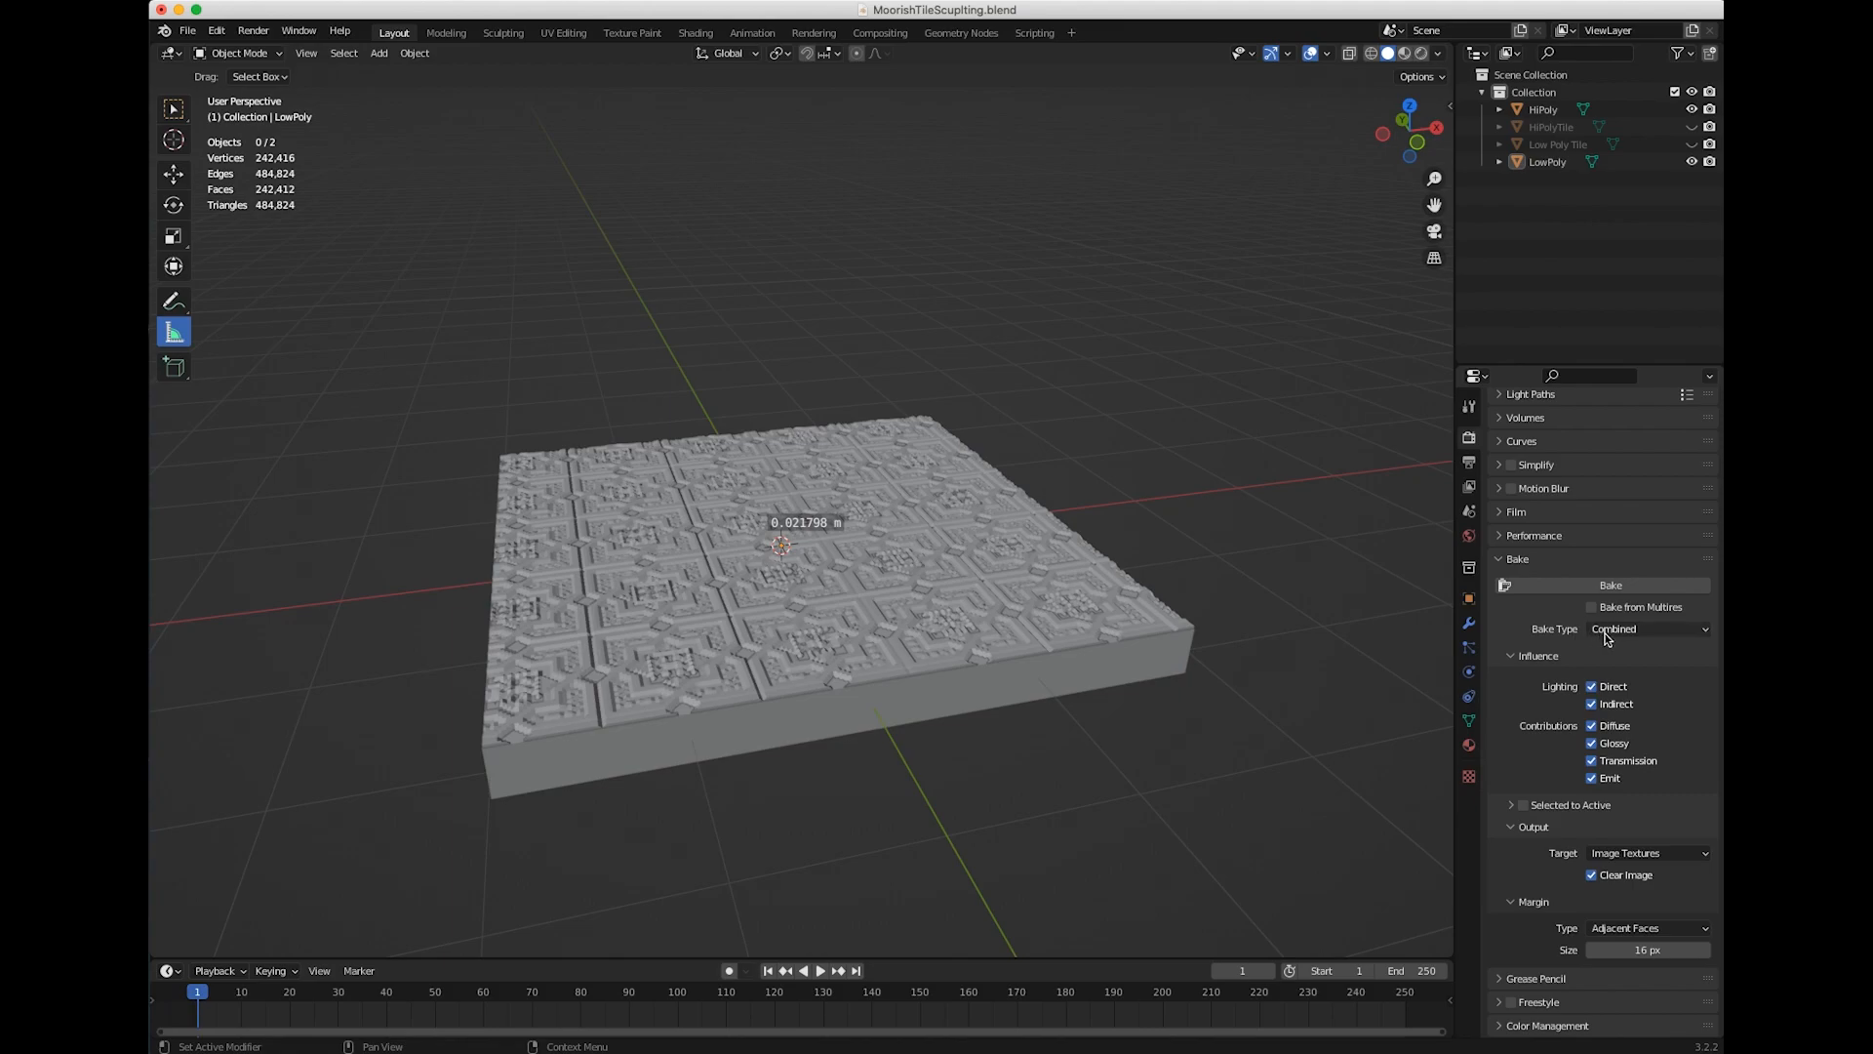
{"action": "left_click", "coordinate": [1622, 633]}
{"action": "left_click", "coordinate": [1618, 727]}
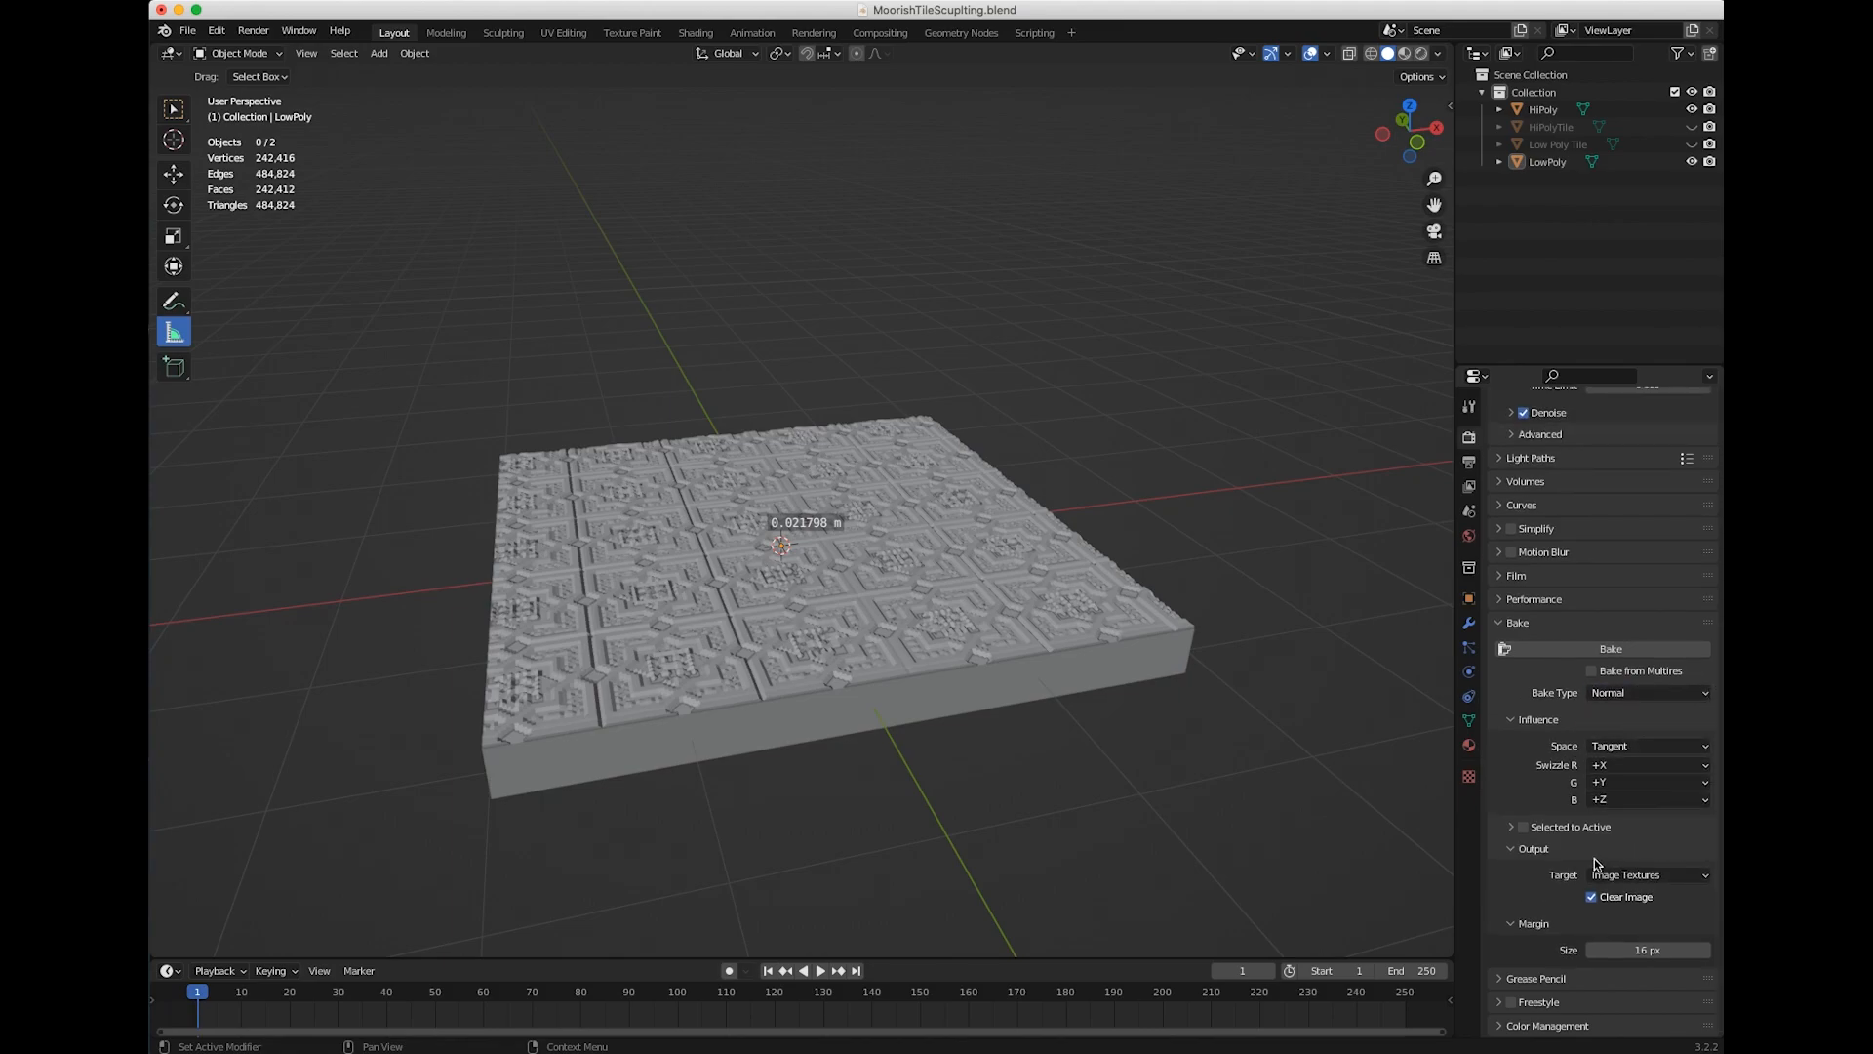
{"action": "left_click", "coordinate": [1512, 831]}
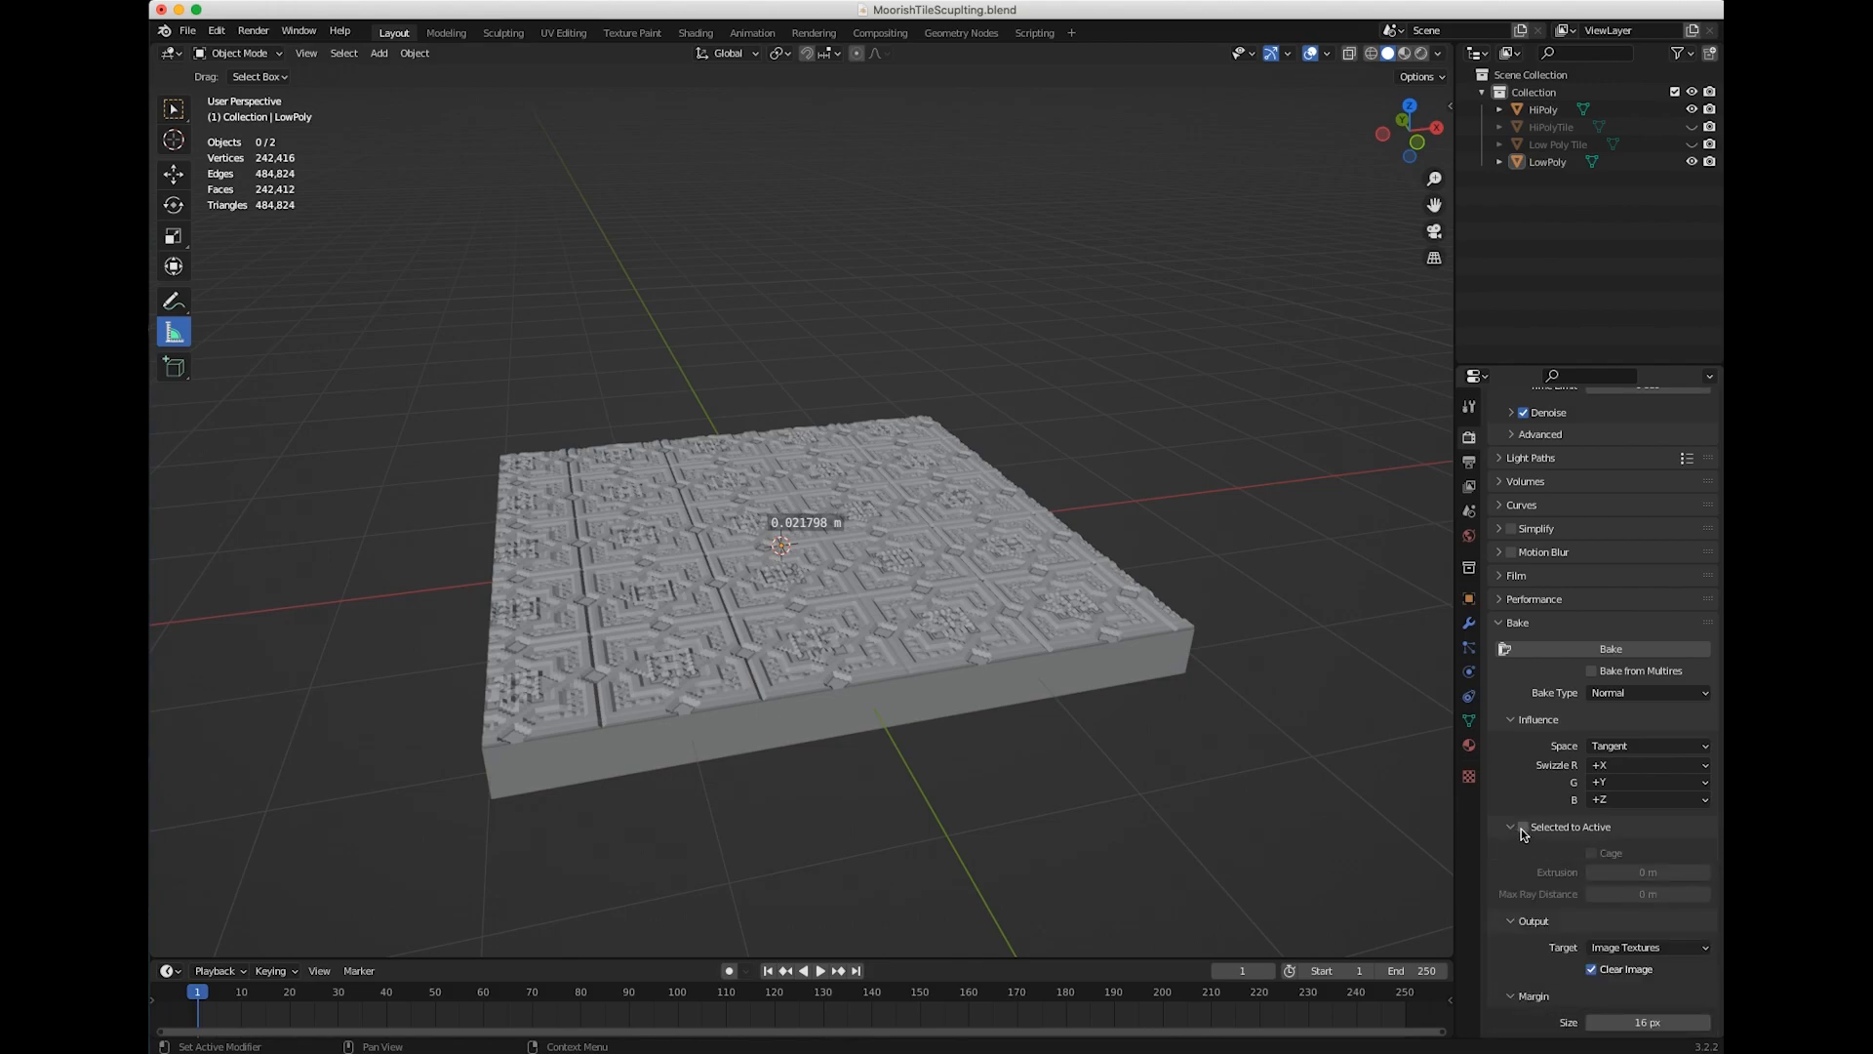
For LowPoly, enable baking from selected to active and set the extrusion to 0.02 m
{"action": "left_click", "coordinate": [1551, 164]}
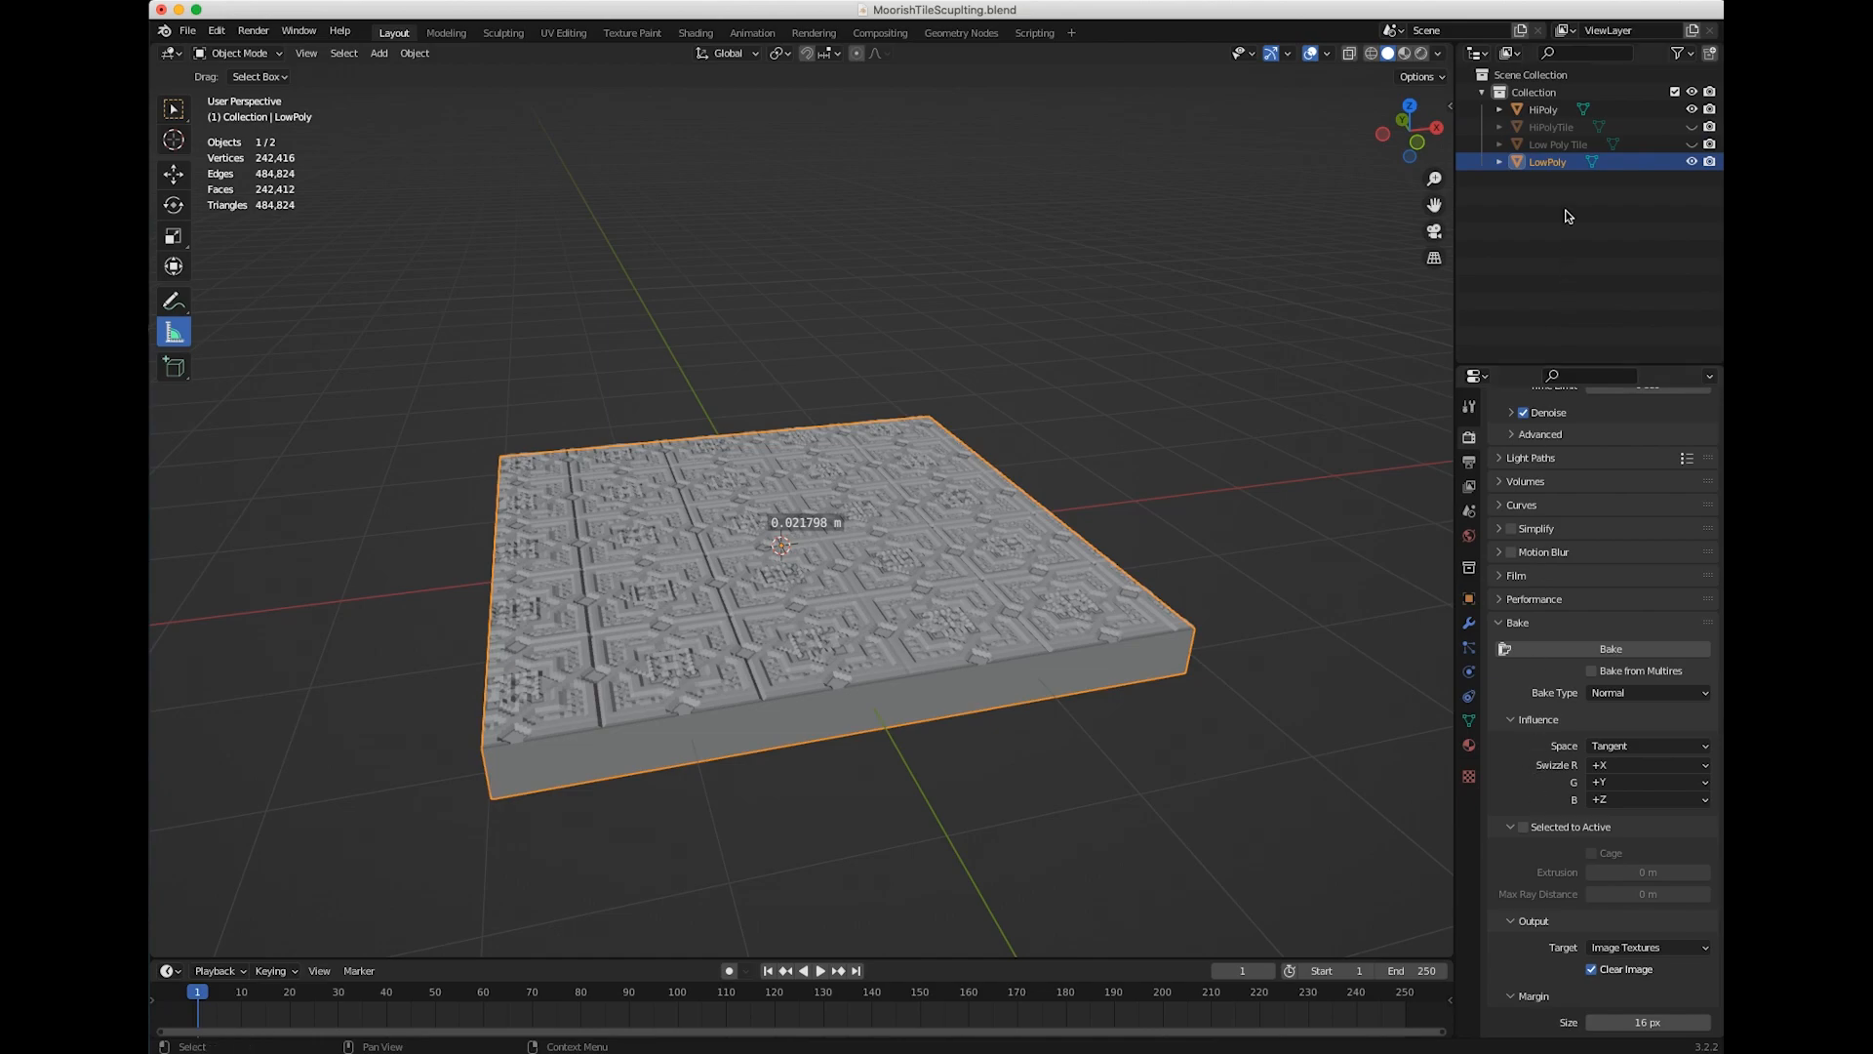
{"action": "left_click", "coordinate": [1546, 109]}
{"action": "left_click", "coordinate": [1556, 162]}
{"action": "scroll", "coordinate": [1722, 652], "scroll_direction": "down", "scroll_amount": 2}
{"action": "scroll", "coordinate": [1722, 652], "scroll_direction": "down", "scroll_amount": 3}
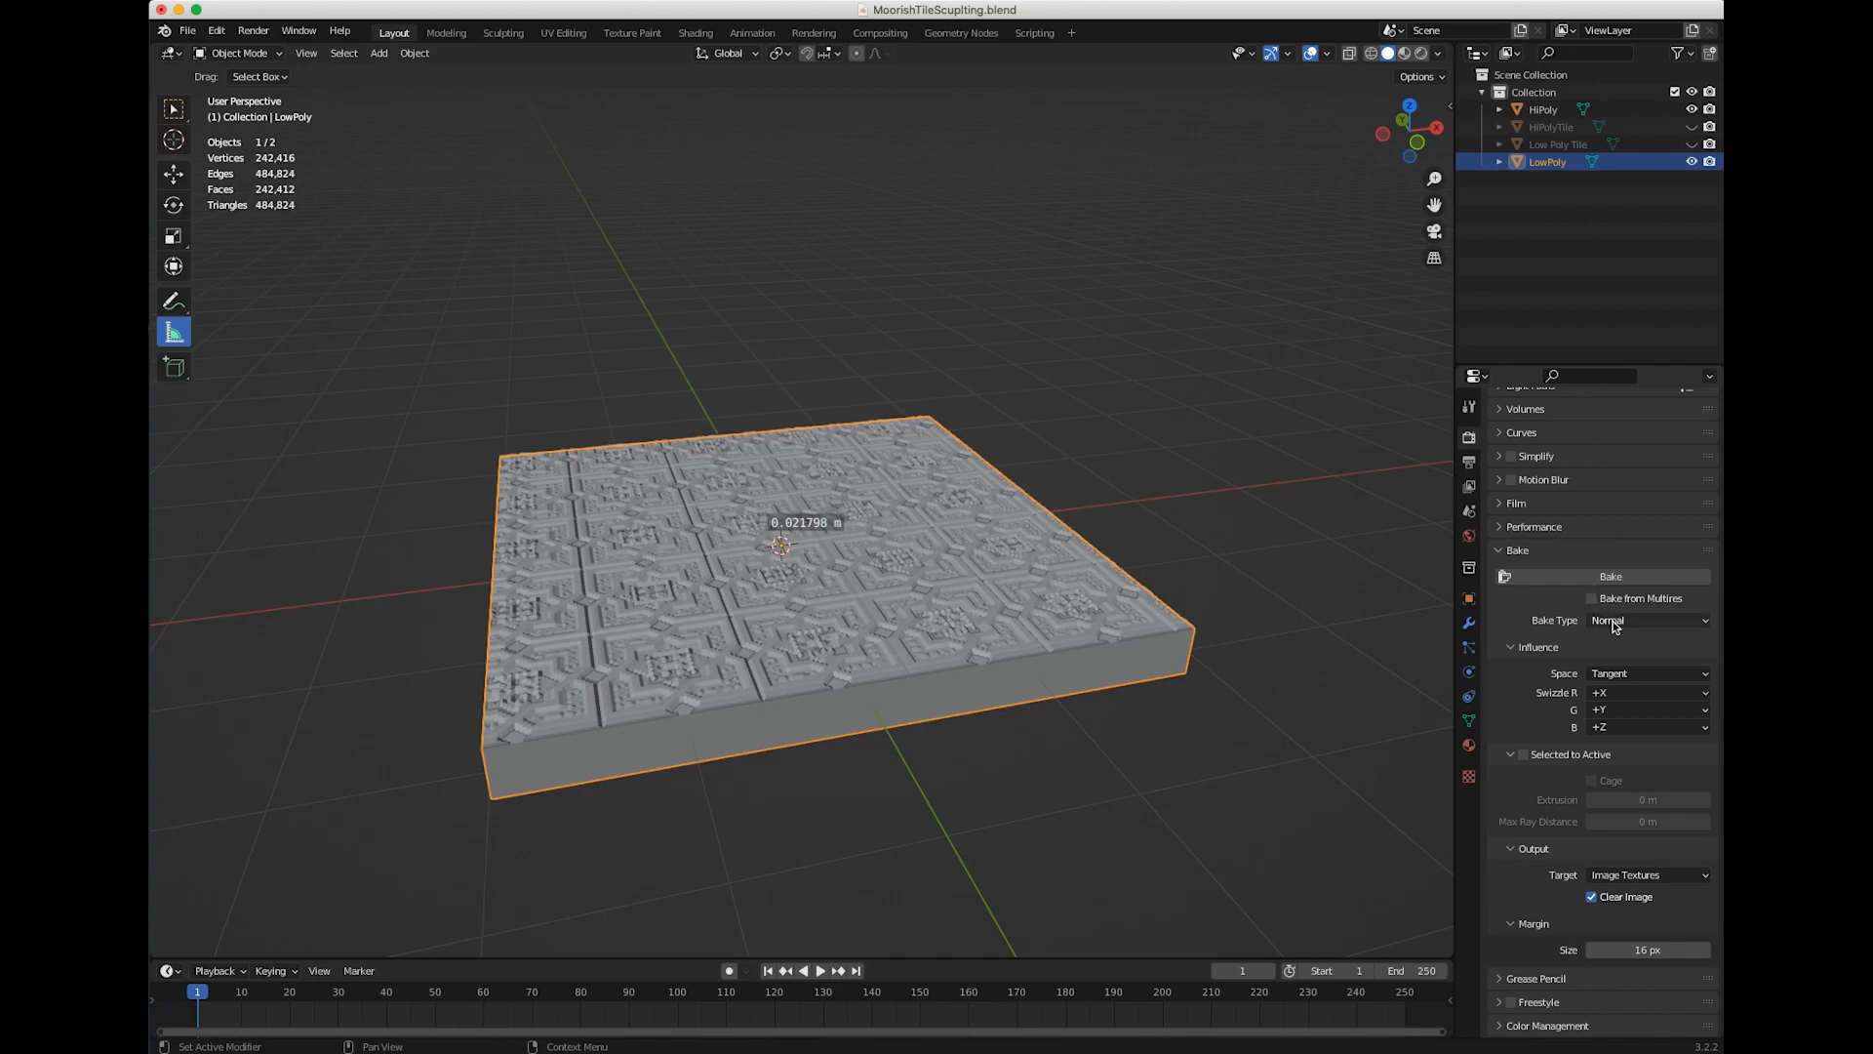
{"action": "left_click", "coordinate": [1524, 755]}
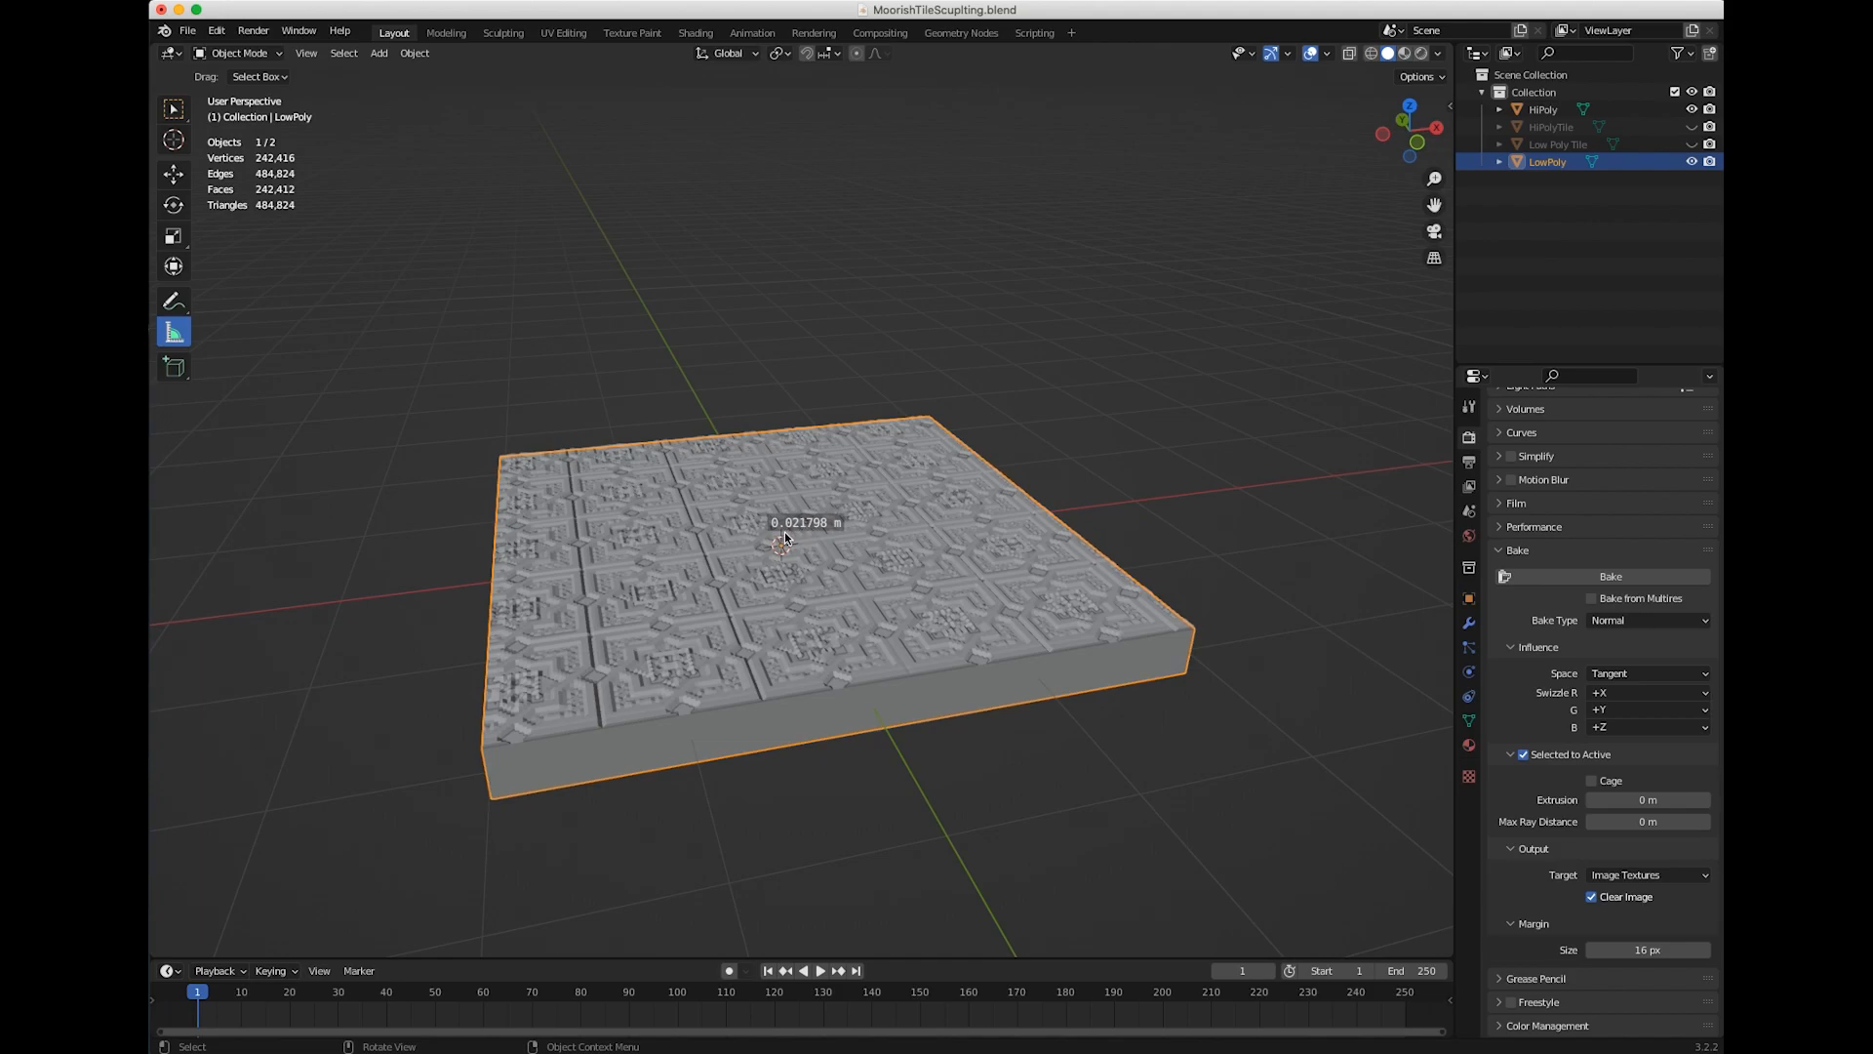
{"action": "left_click", "coordinate": [1627, 800]}
{"action": "type", "text": "0.02"}
{"action": "key", "text": "Return"}
{"action": "mouse_move", "coordinate": [1718, 725]}
{"action": "left_mouse_down"}
{"action": "mouse_move", "coordinate": [1717, 672]}
{"action": "mouse_move", "coordinate": [1721, 739]}
{"action": "left_mouse_up"}
{"action": "left_click", "coordinate": [1571, 183]}
{"action": "left_click", "coordinate": [1543, 109]}
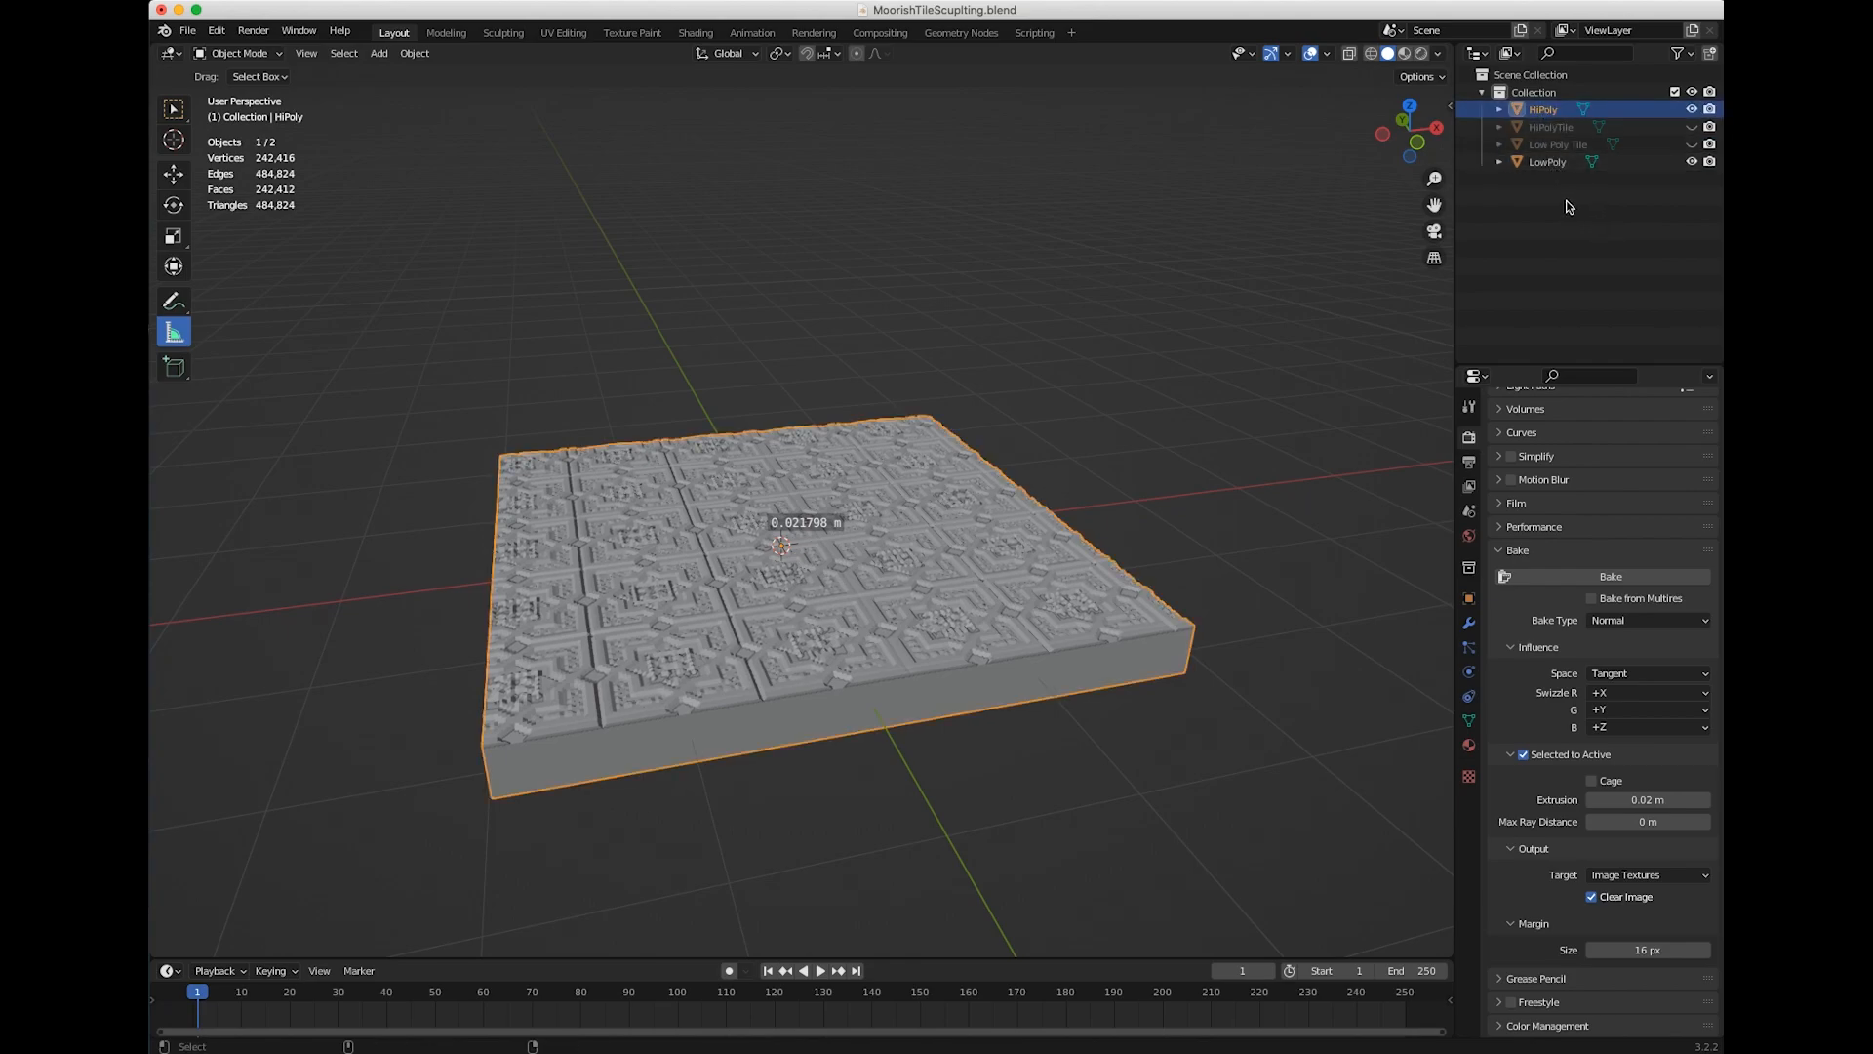
{"action": "left_click", "coordinate": [1559, 162], "text": "ctrl"}
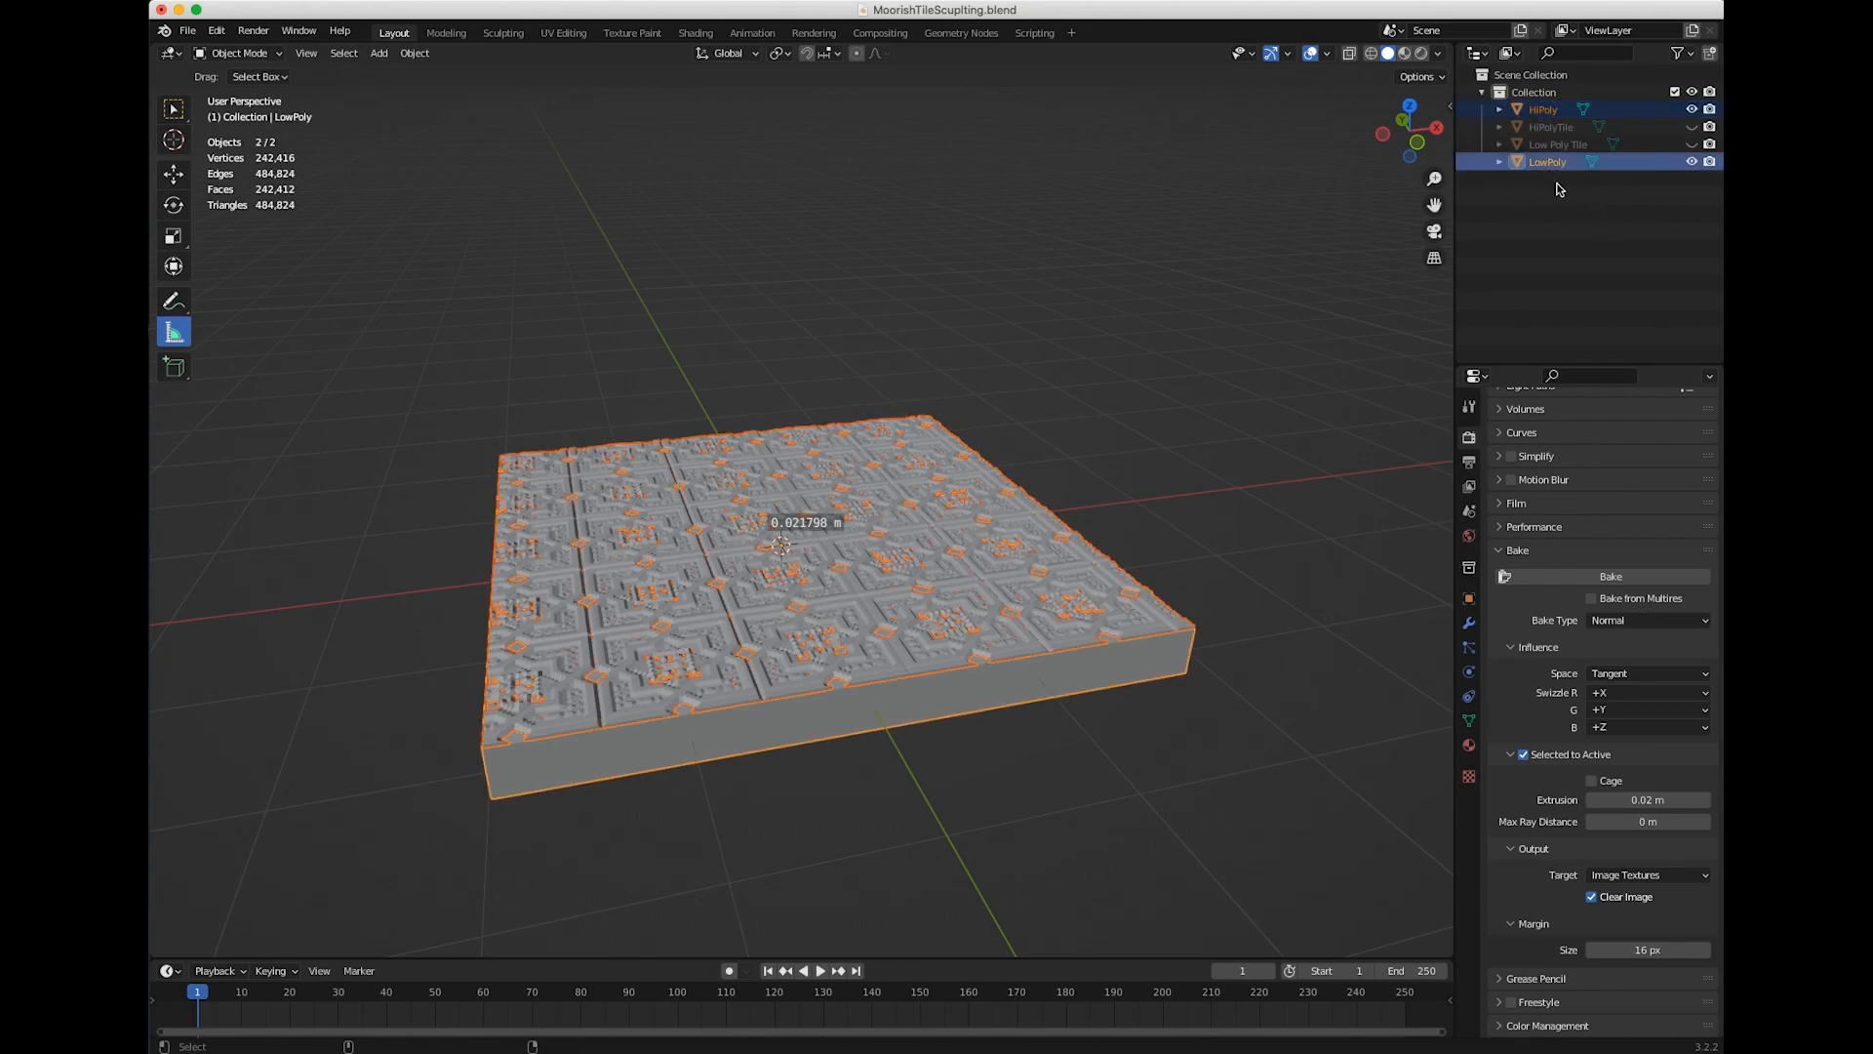
{"action": "left_click", "coordinate": [1539, 113]}
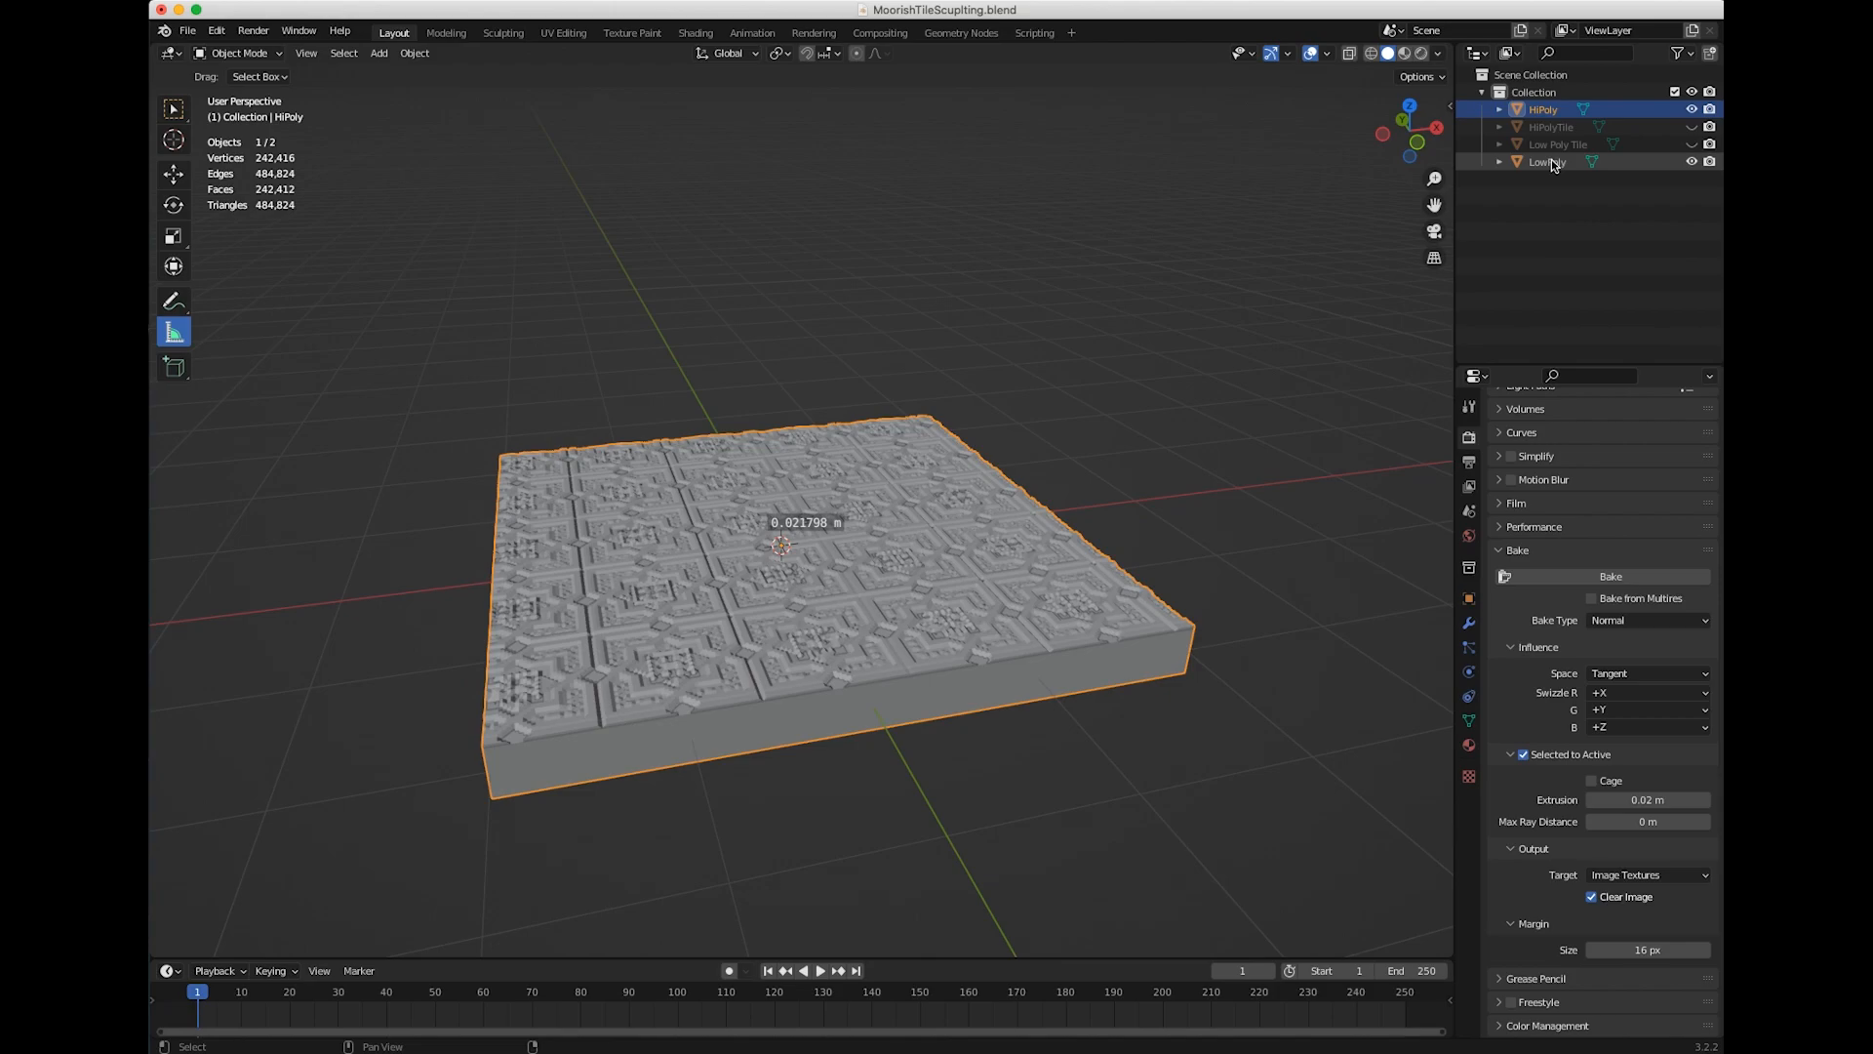
{"action": "left_click", "coordinate": [1555, 164], "text": "ctrl"}
{"action": "left_click", "coordinate": [1555, 112]}
{"action": "left_click", "coordinate": [1567, 161], "text": "shift"}
{"action": "left_click", "coordinate": [1584, 238]}
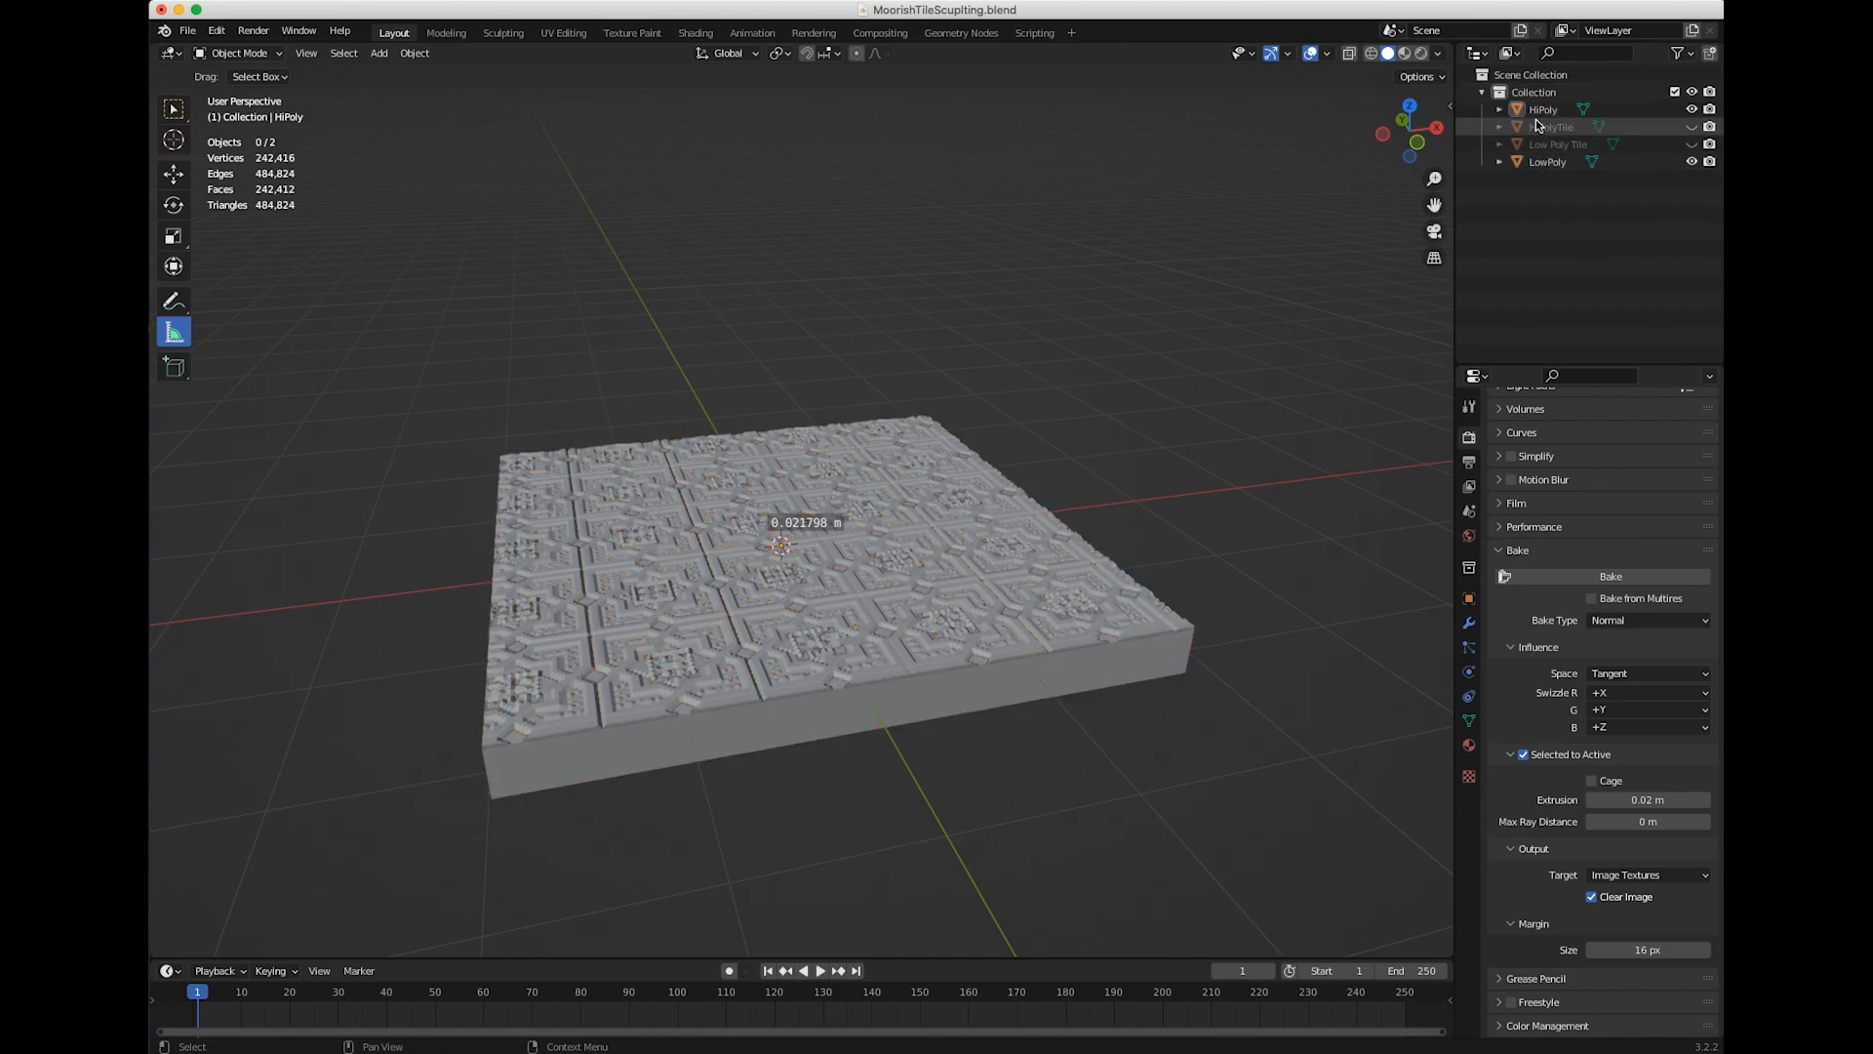
Move the HiPolyTile and Low Poly Tile objects into a new collection and collapse it
{"action": "left_click_drag", "start_coordinate": [1544, 128], "coordinate": [1542, 96]}
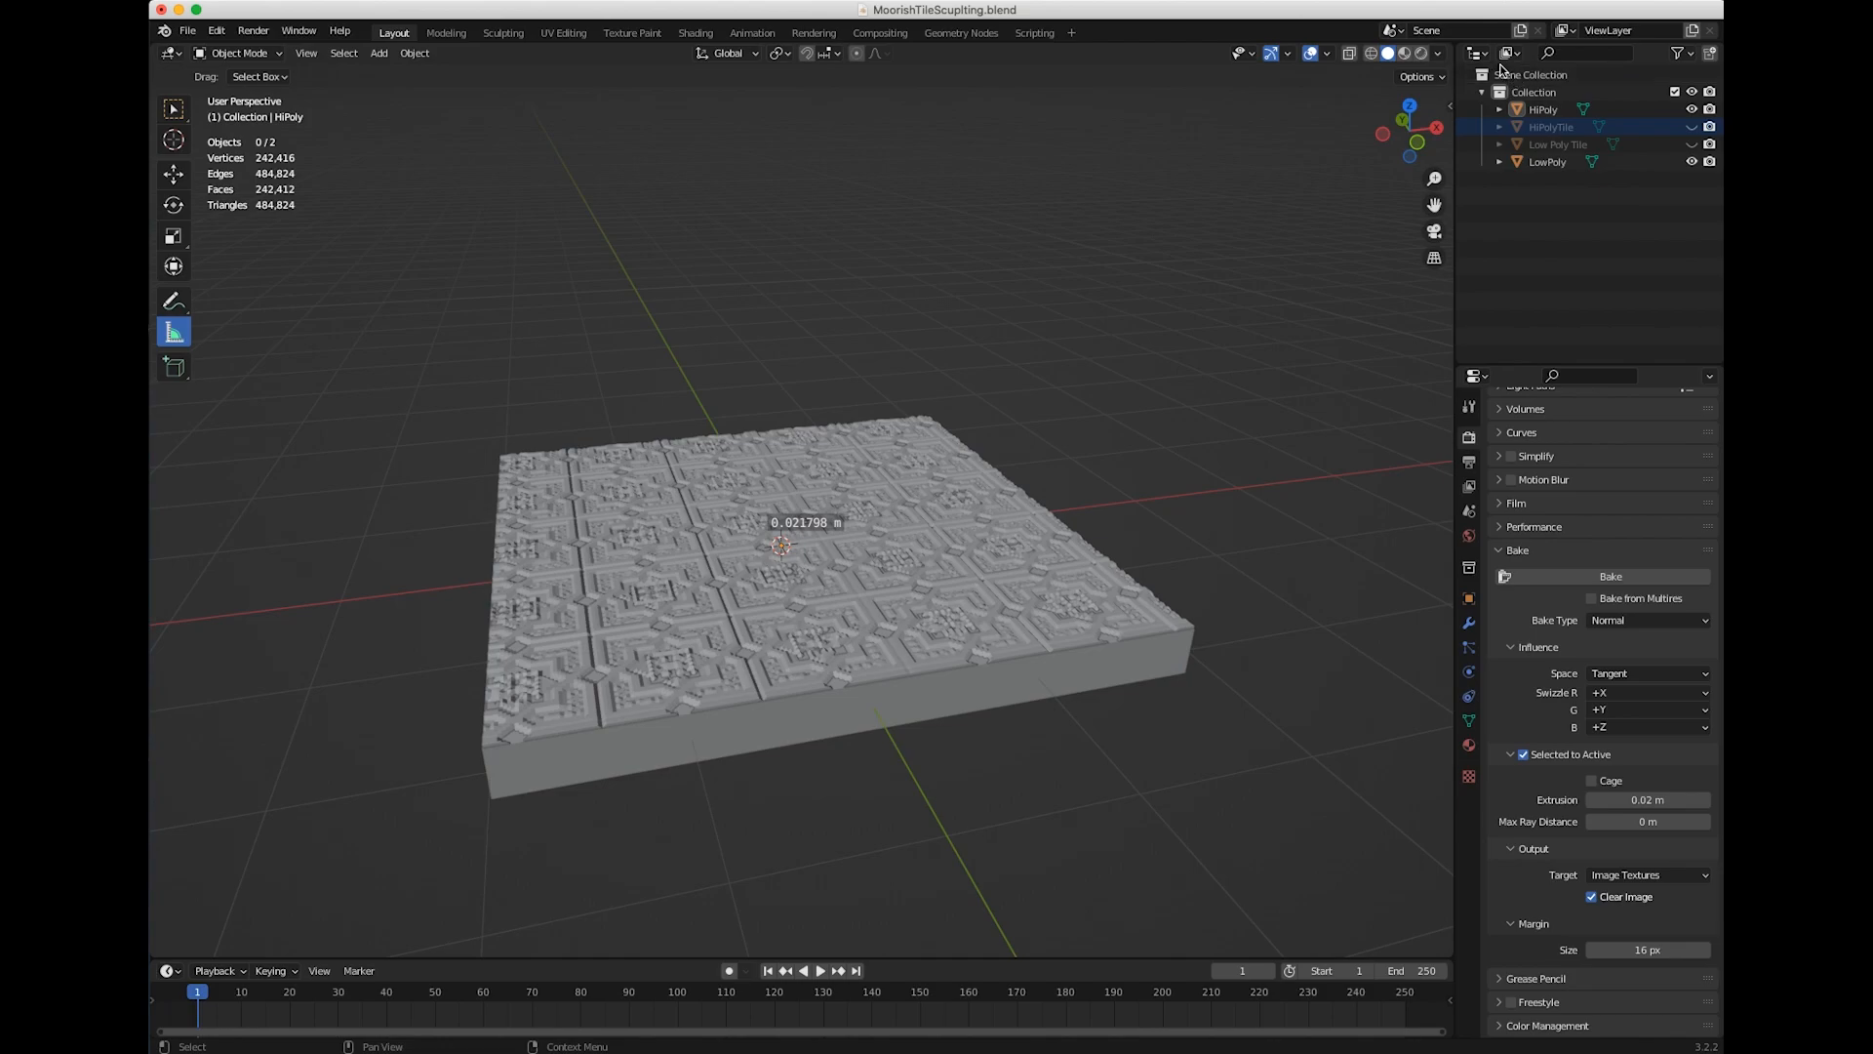
{"action": "left_click", "coordinate": [1709, 53]}
{"action": "left_click_drag", "start_coordinate": [1551, 126], "coordinate": [1543, 185]}
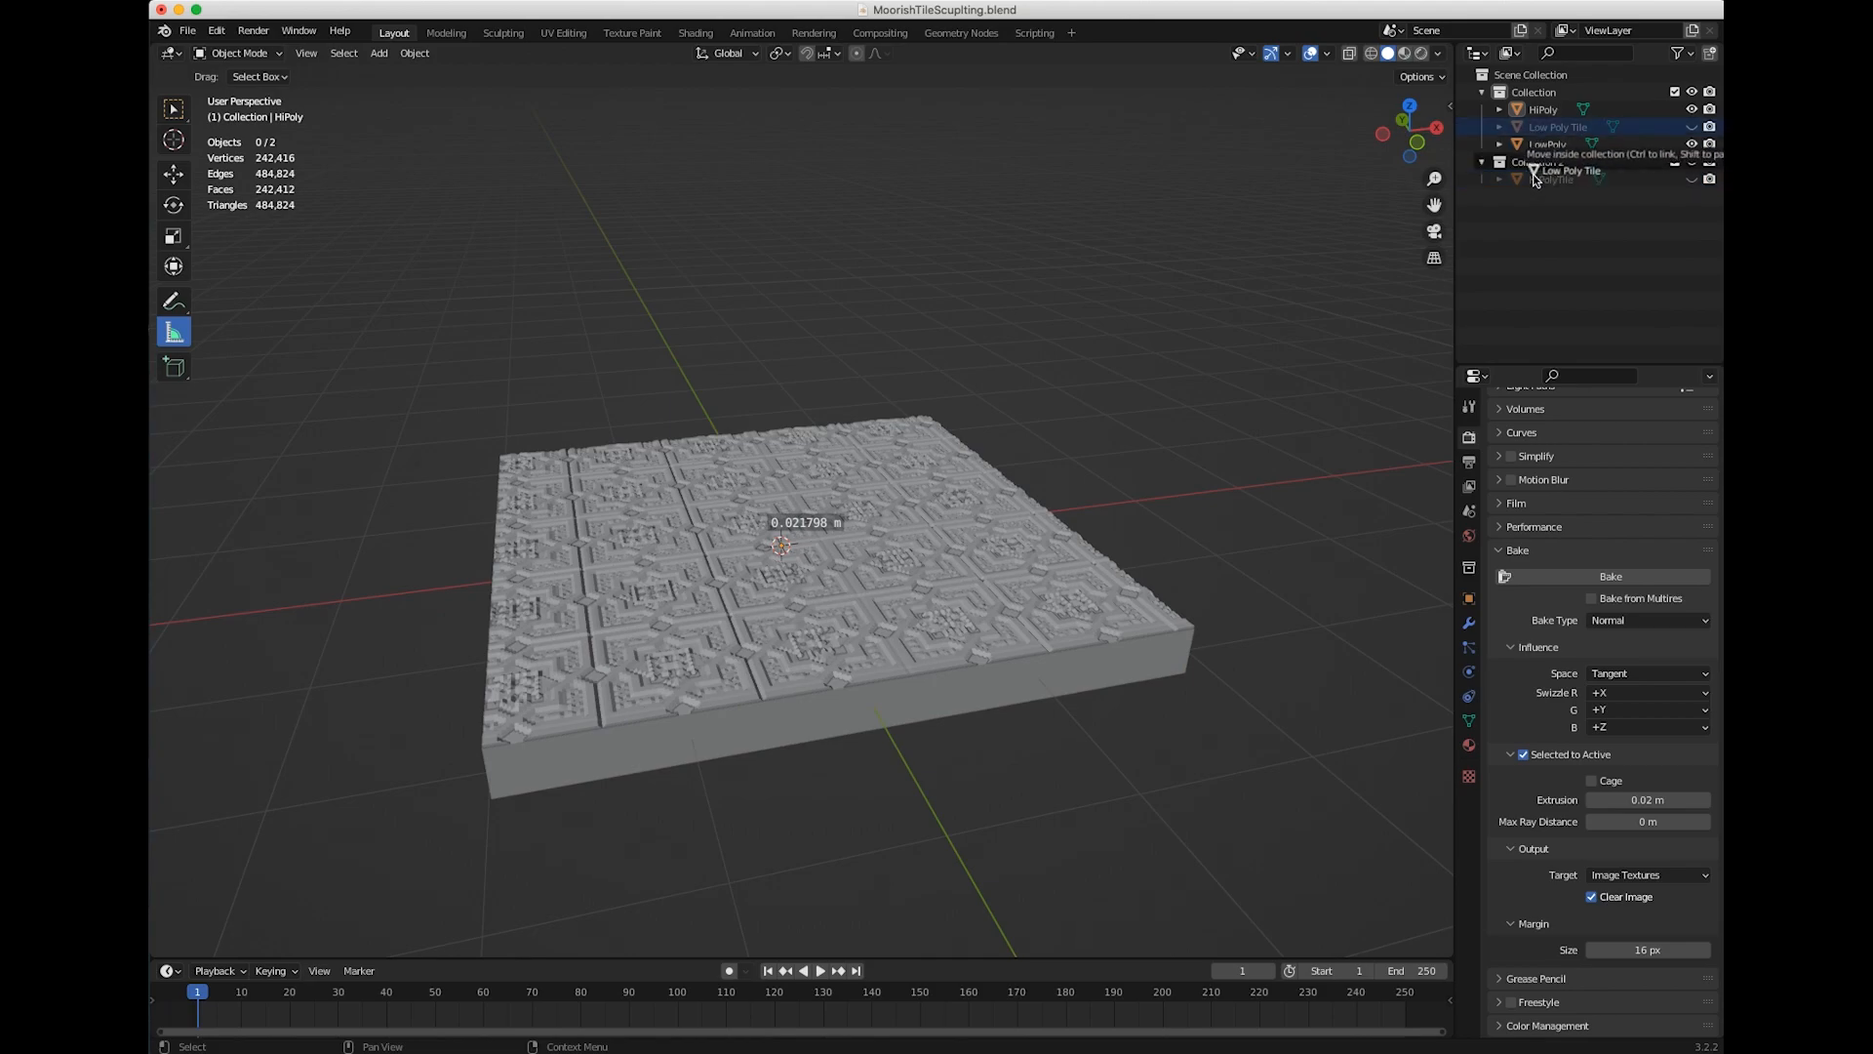
{"action": "left_click", "coordinate": [1482, 146]}
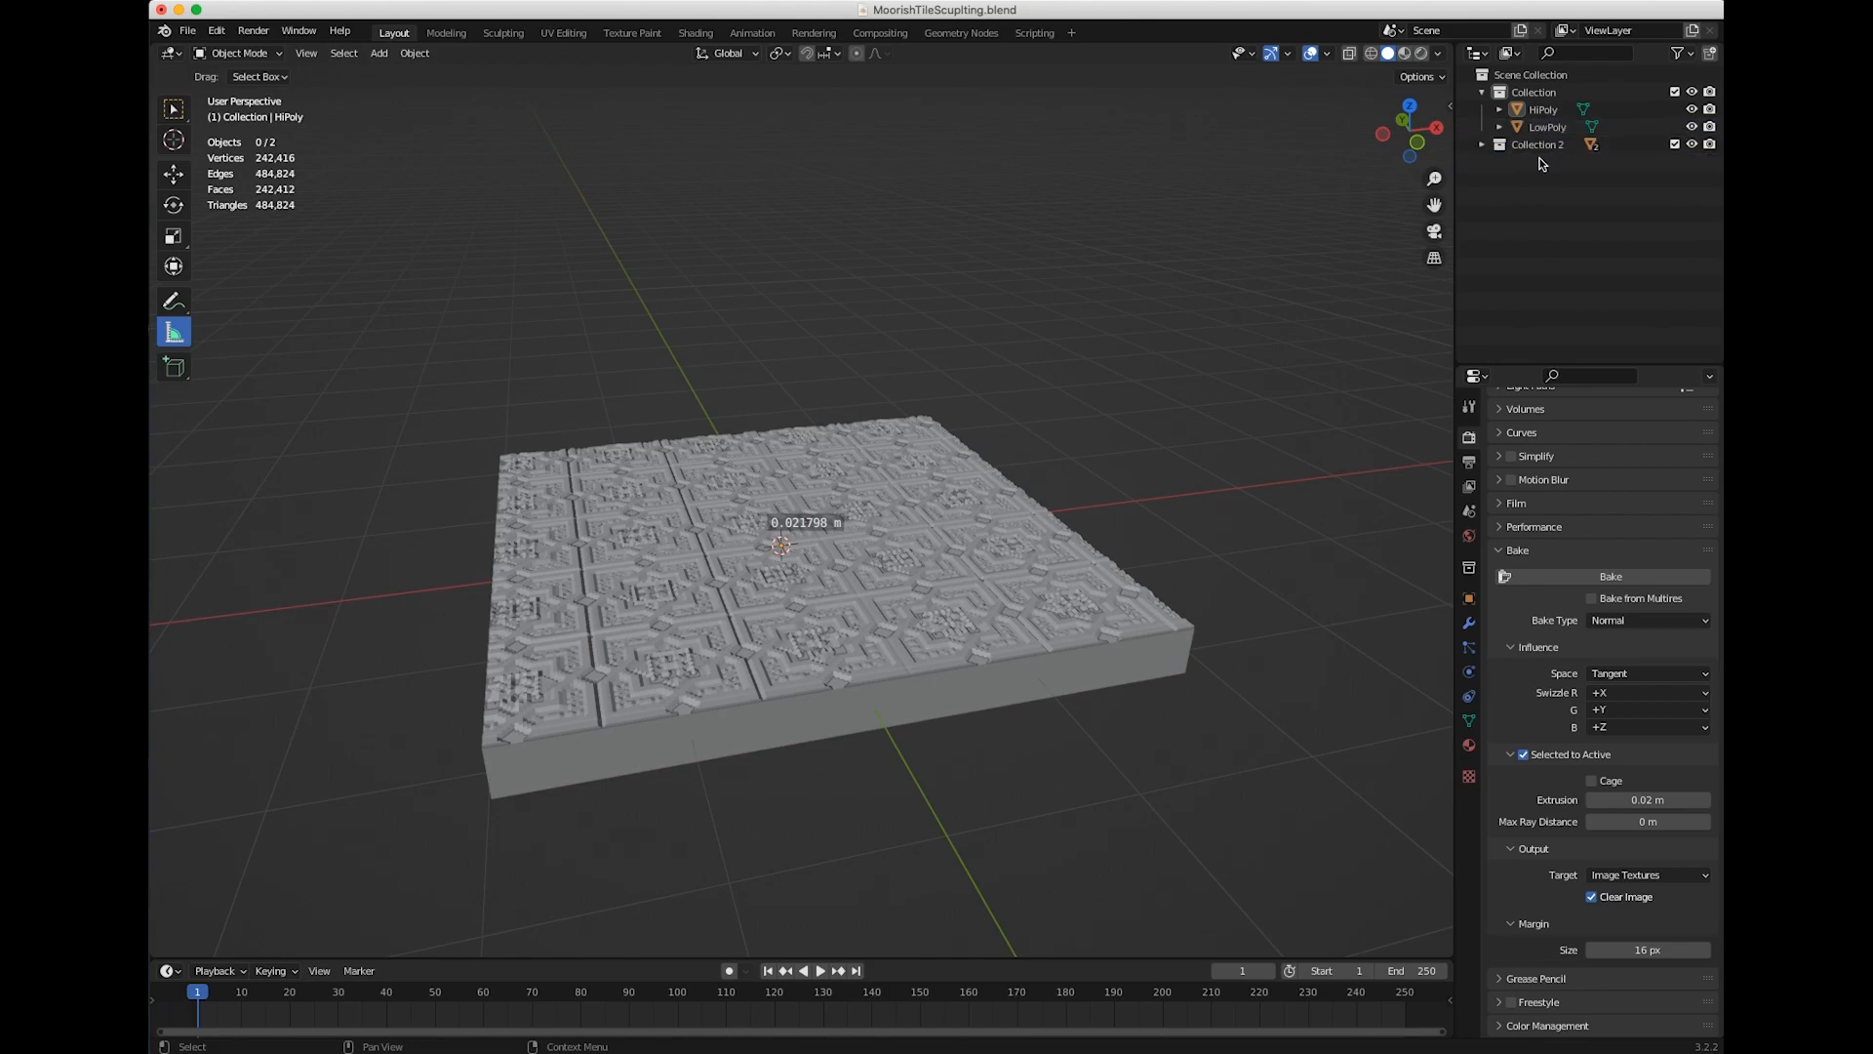
Try to bake the normal map with LowPoly and HiPoly selected and HiPoly as the active object
{"action": "left_click", "coordinate": [1544, 110]}
{"action": "left_click", "coordinate": [1546, 128], "text": "ctrl"}
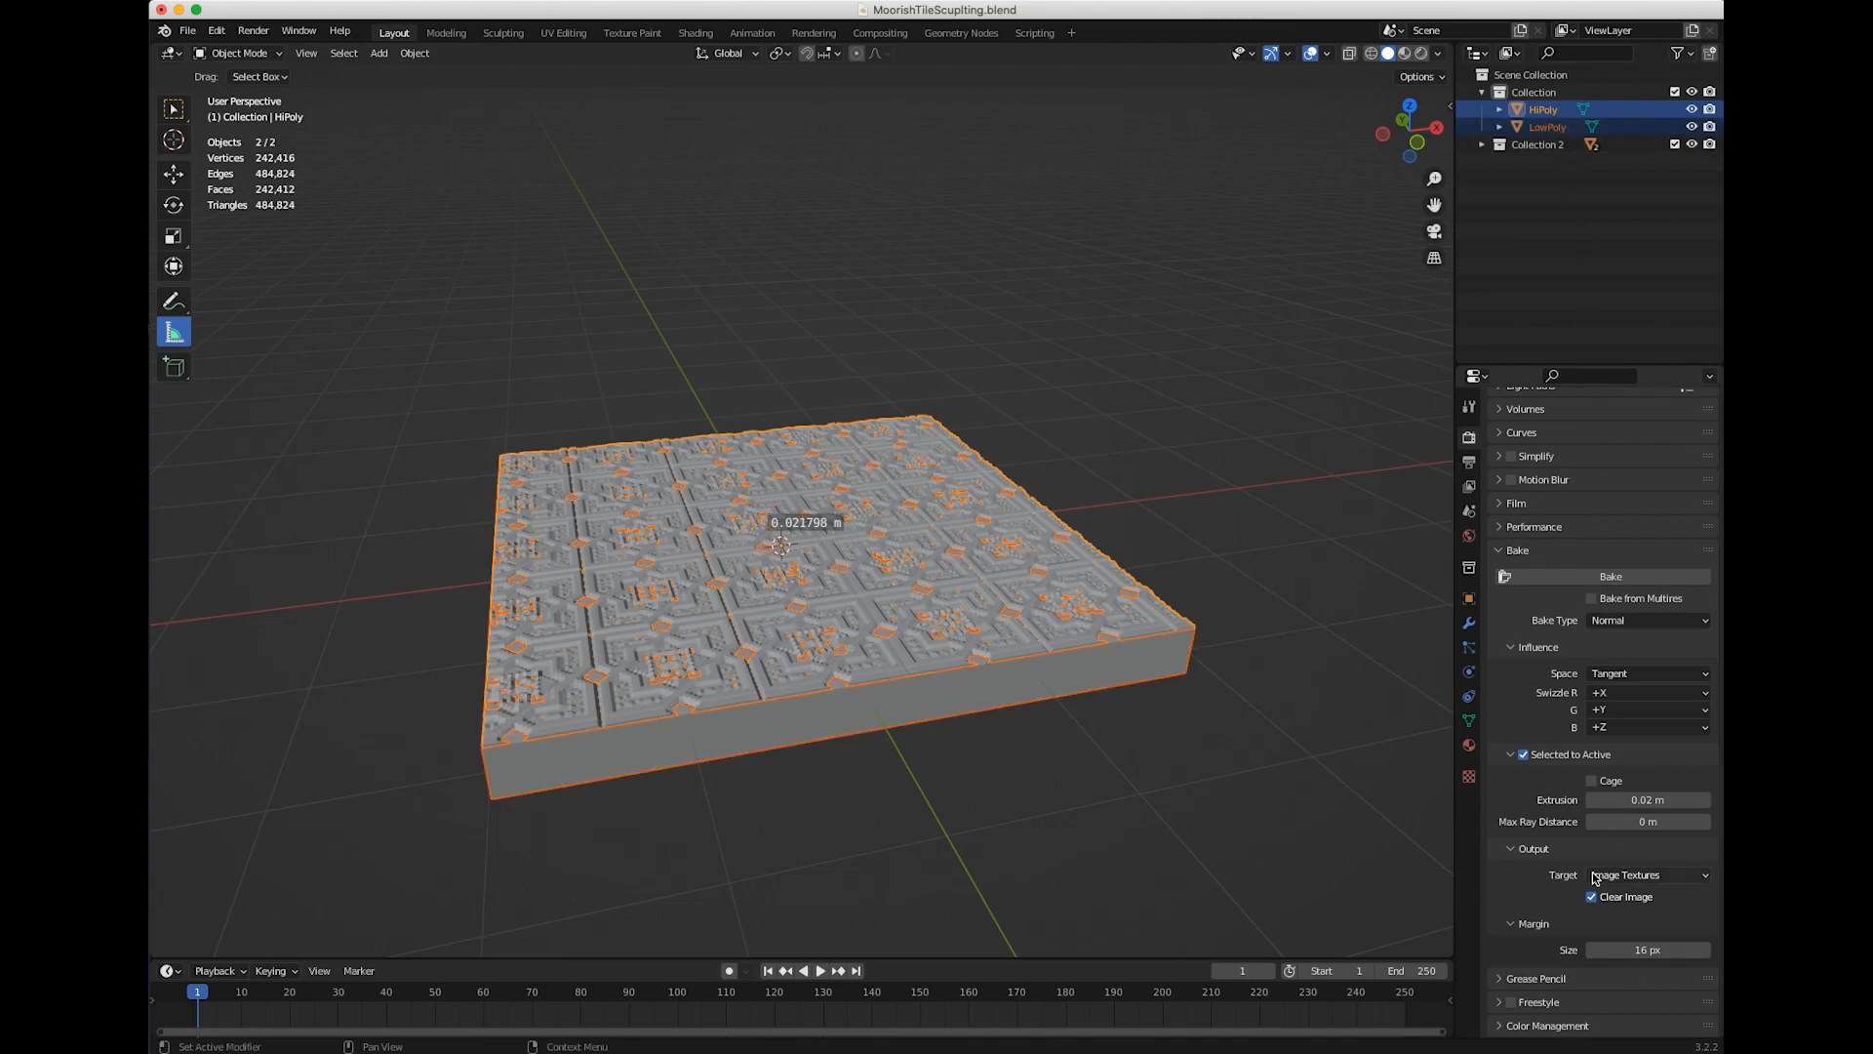
{"action": "left_click", "coordinate": [1606, 578]}
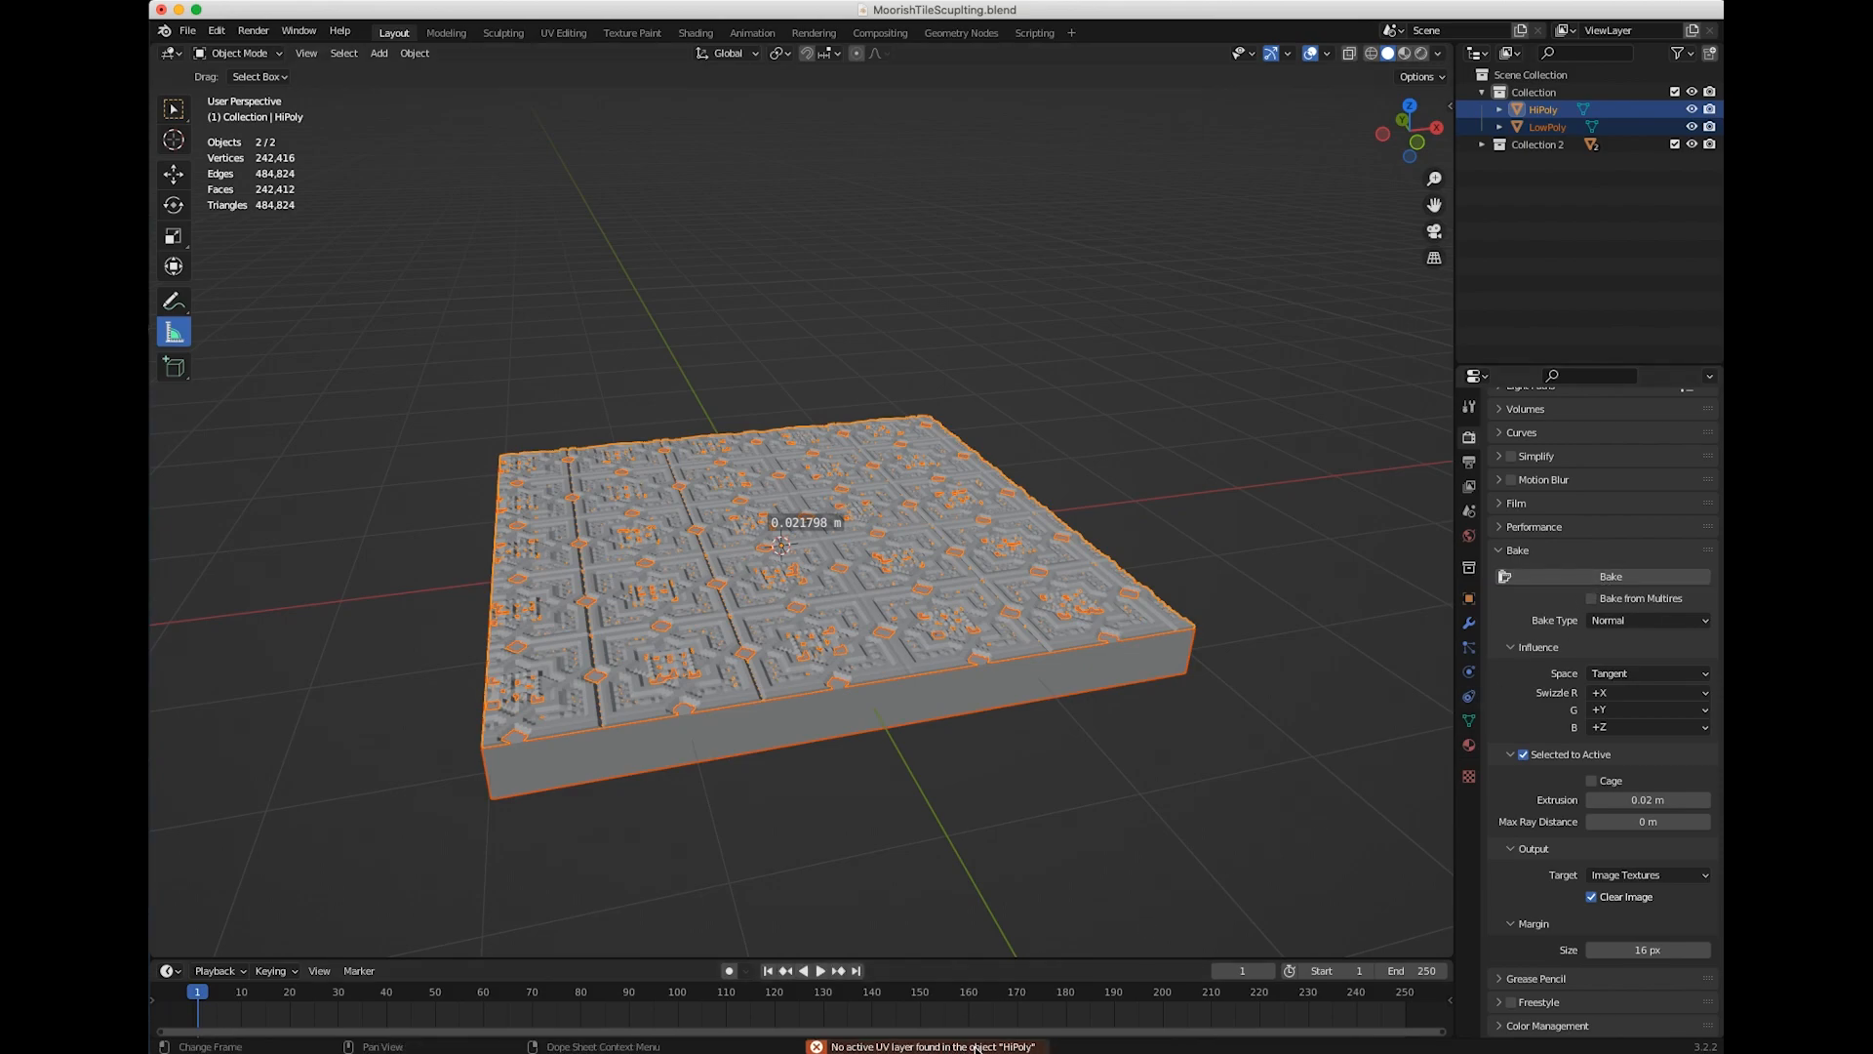
Reselect HiPoly and LowPoly with LowPoly as the active object and bake the normal map to the NormalTile image
{"action": "left_click", "coordinate": [1615, 265]}
{"action": "left_click", "coordinate": [1543, 130]}
{"action": "left_click", "coordinate": [1541, 111], "text": "ctrl"}
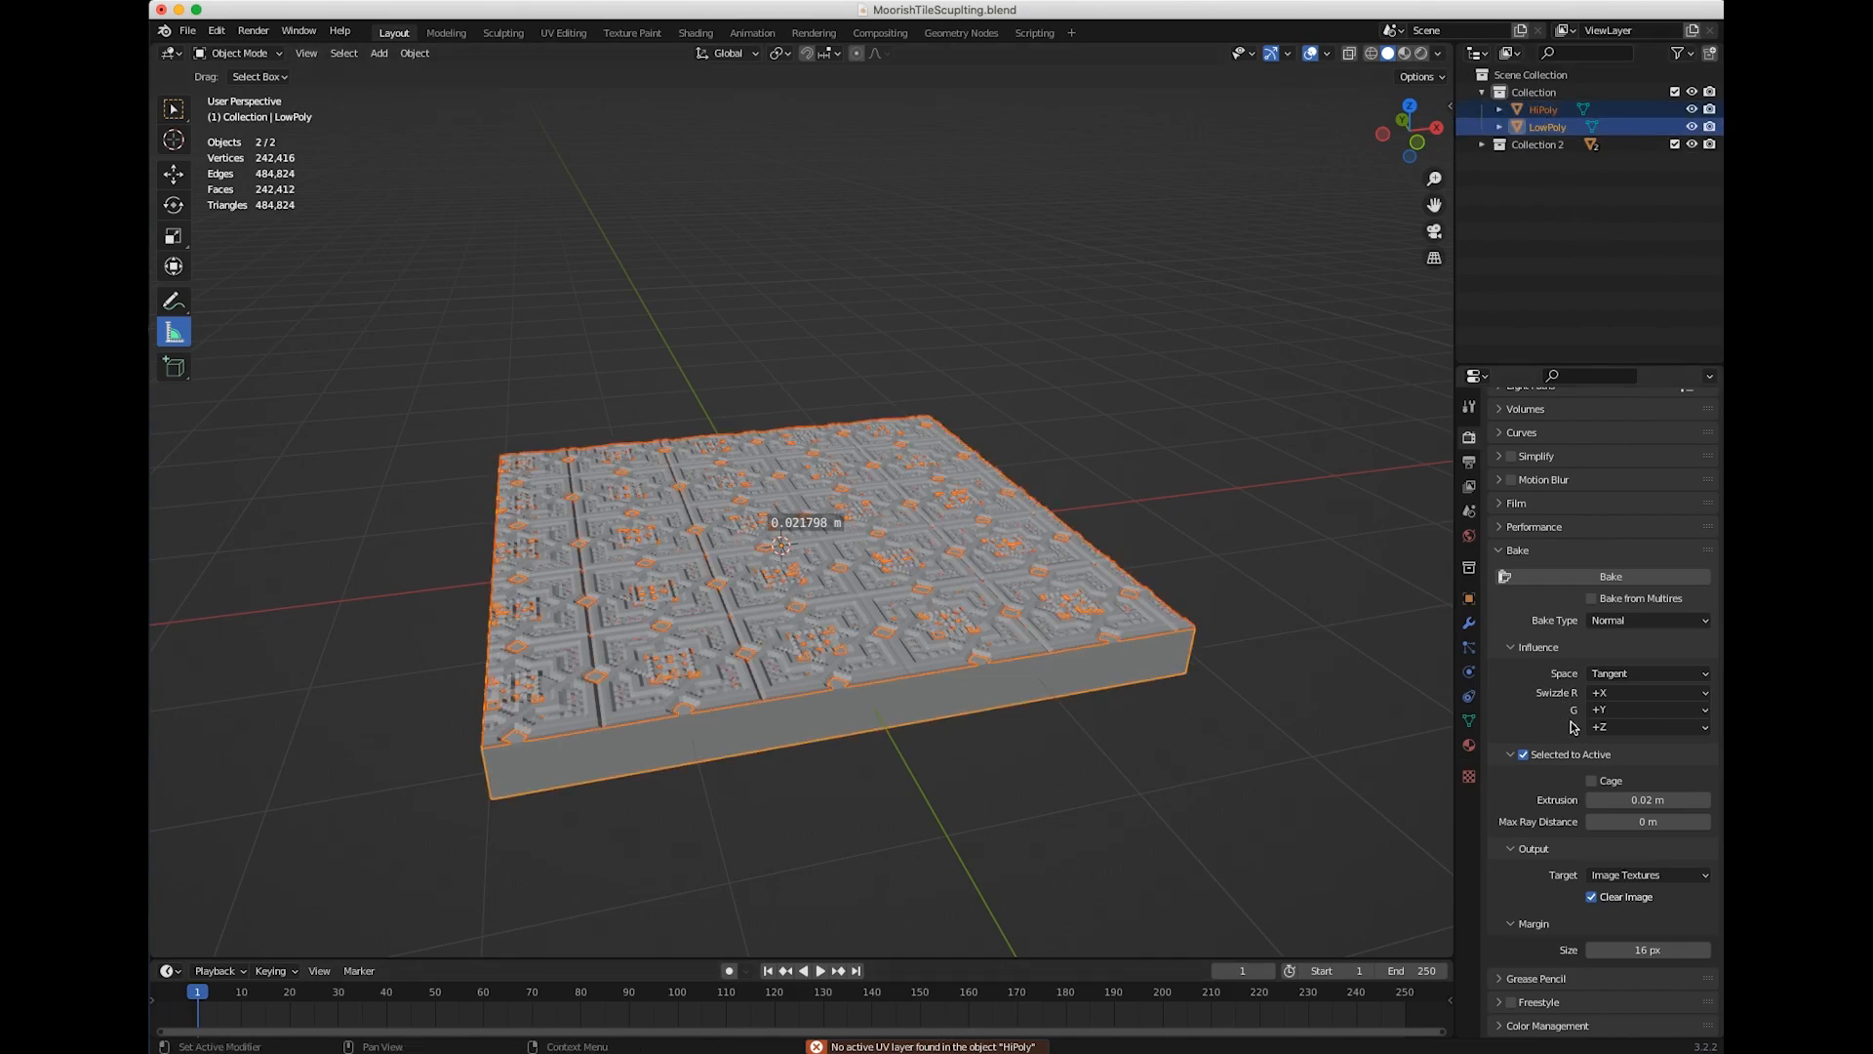
{"action": "left_click", "coordinate": [1571, 577]}
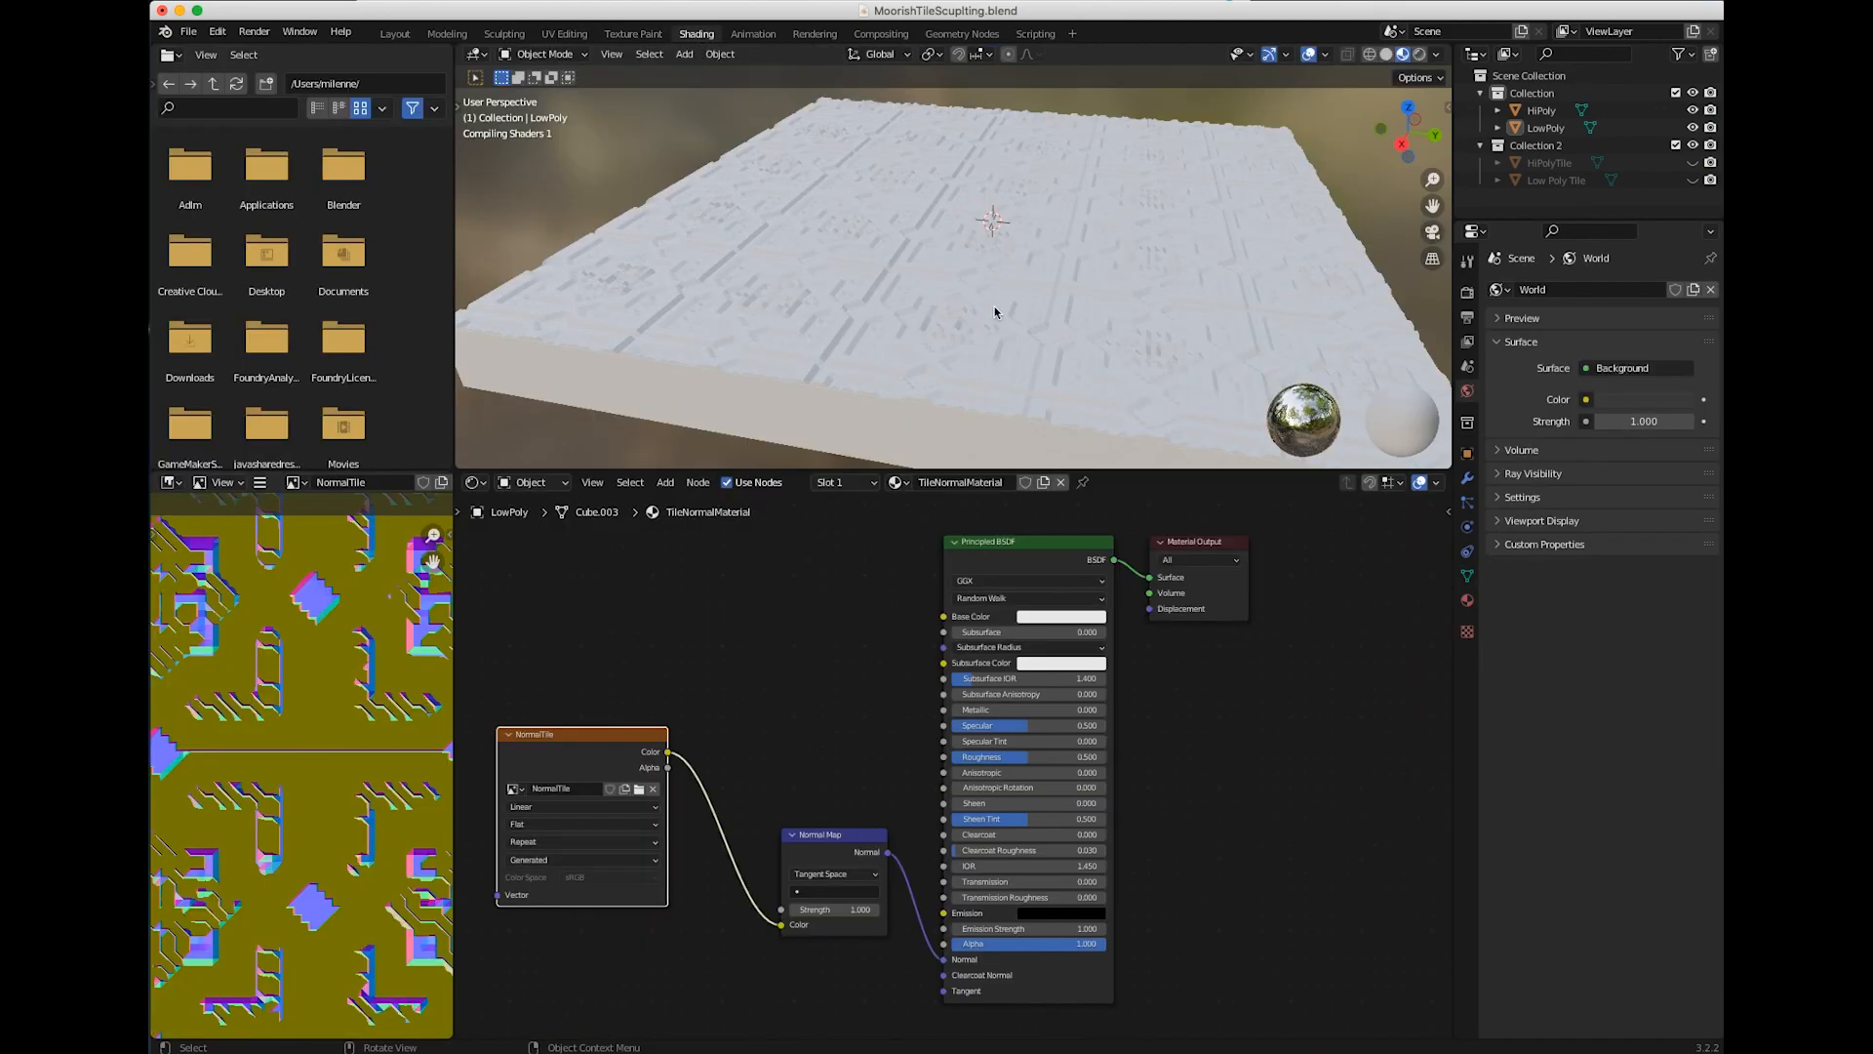
In the Shading workspace, examine the slab's material preview and the whole baked NormalTile image
{"action": "scroll", "coordinate": [1009, 320], "scroll_direction": "down", "scroll_amount": 3}
{"action": "key", "text": "space"}
{"action": "key", "text": "space"}
{"action": "mouse_move", "coordinate": [1017, 322]}
{"action": "middle_mouse_down"}
{"action": "mouse_move", "coordinate": [1028, 335]}
{"action": "mouse_move", "coordinate": [1015, 328]}
{"action": "middle_mouse_up"}
{"action": "key", "text": "space"}
{"action": "middle_click_drag", "start_coordinate": [325, 736], "coordinate": [630, 1015]}
{"action": "key", "text": "space"}
{"action": "middle_click_drag", "start_coordinate": [366, 841], "coordinate": [161, 644], "text": "ctrl"}
{"action": "scroll", "coordinate": [303, 780], "scroll_direction": "up", "scroll_amount": 3}
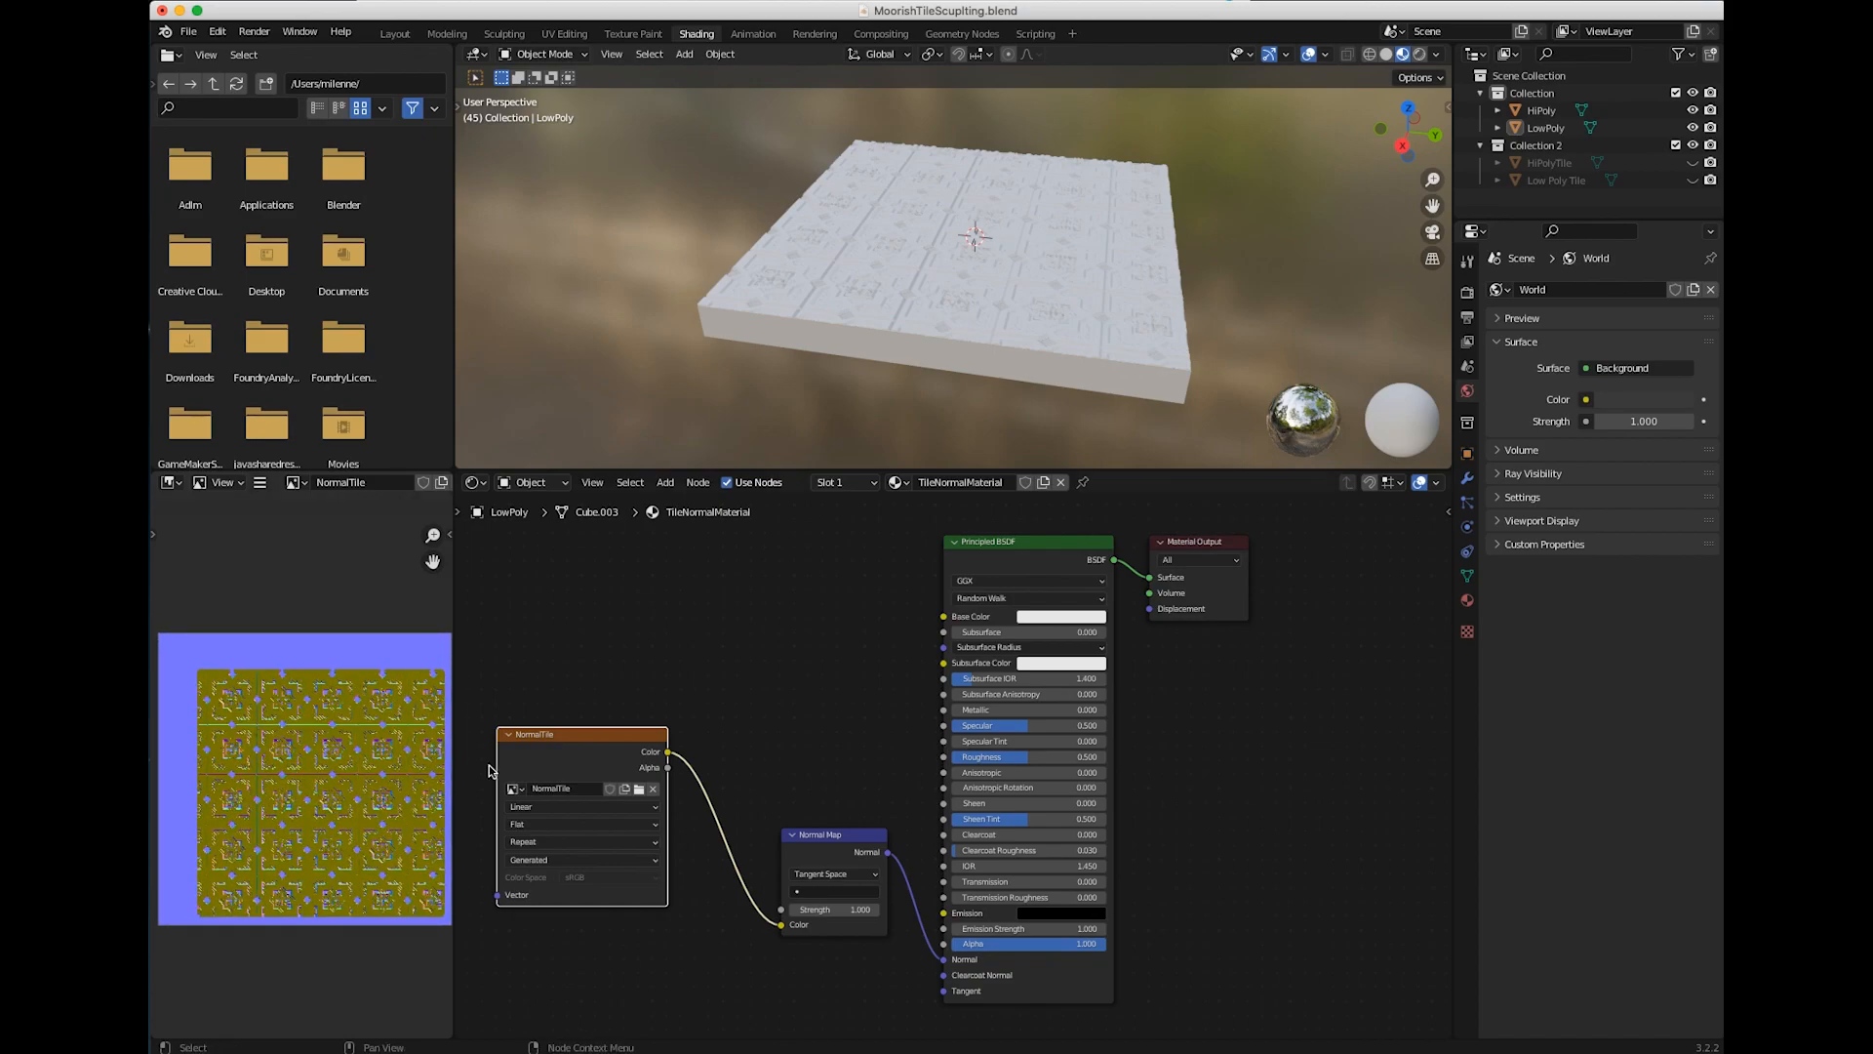
Reposition the NormalTile image node and inspect the baked pattern in the image up close
{"action": "left_click_drag", "start_coordinate": [576, 740], "coordinate": [602, 708]}
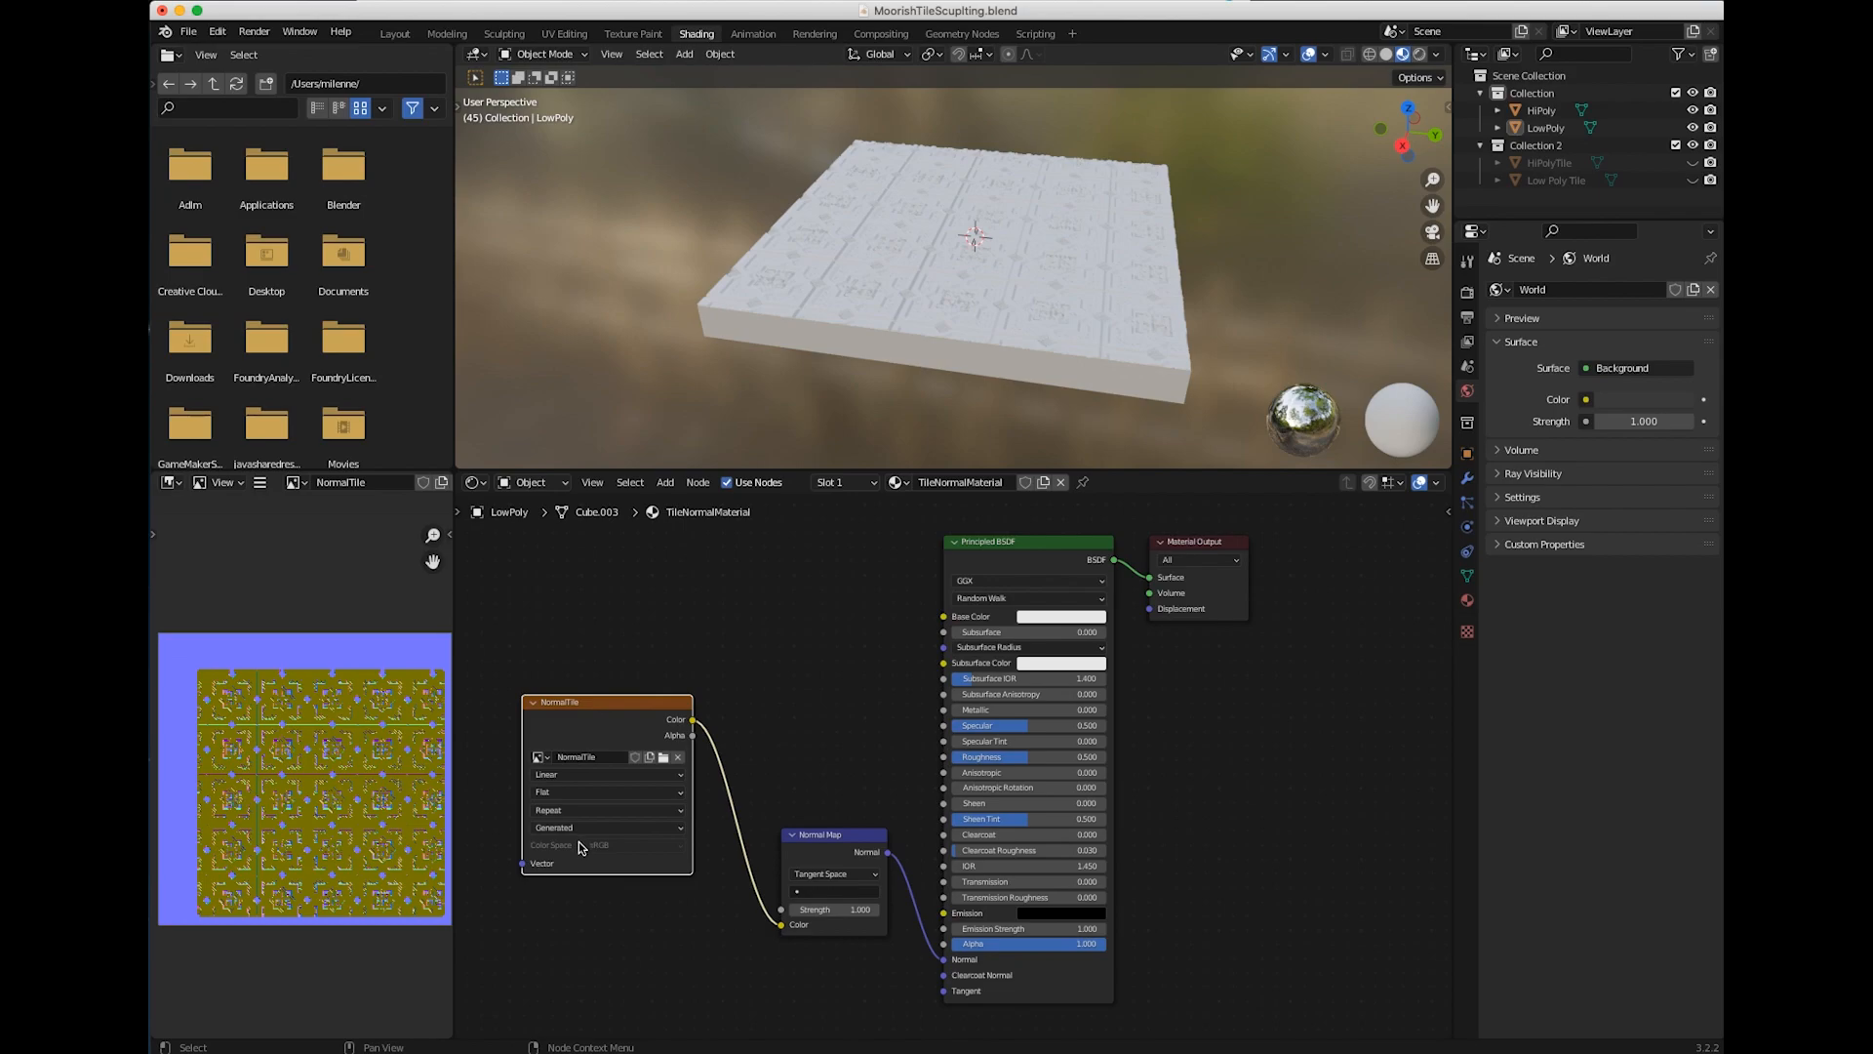
{"action": "left_click", "coordinate": [594, 923]}
{"action": "left_click", "coordinate": [575, 710]}
{"action": "mouse_move", "coordinate": [598, 883]}
{"action": "middle_mouse_down", "text": "ctrl"}
{"action": "mouse_move", "coordinate": [573, 857]}
{"action": "mouse_move", "coordinate": [609, 878]}
{"action": "mouse_move", "coordinate": [597, 888]}
{"action": "middle_mouse_up", "text": "ctrl"}
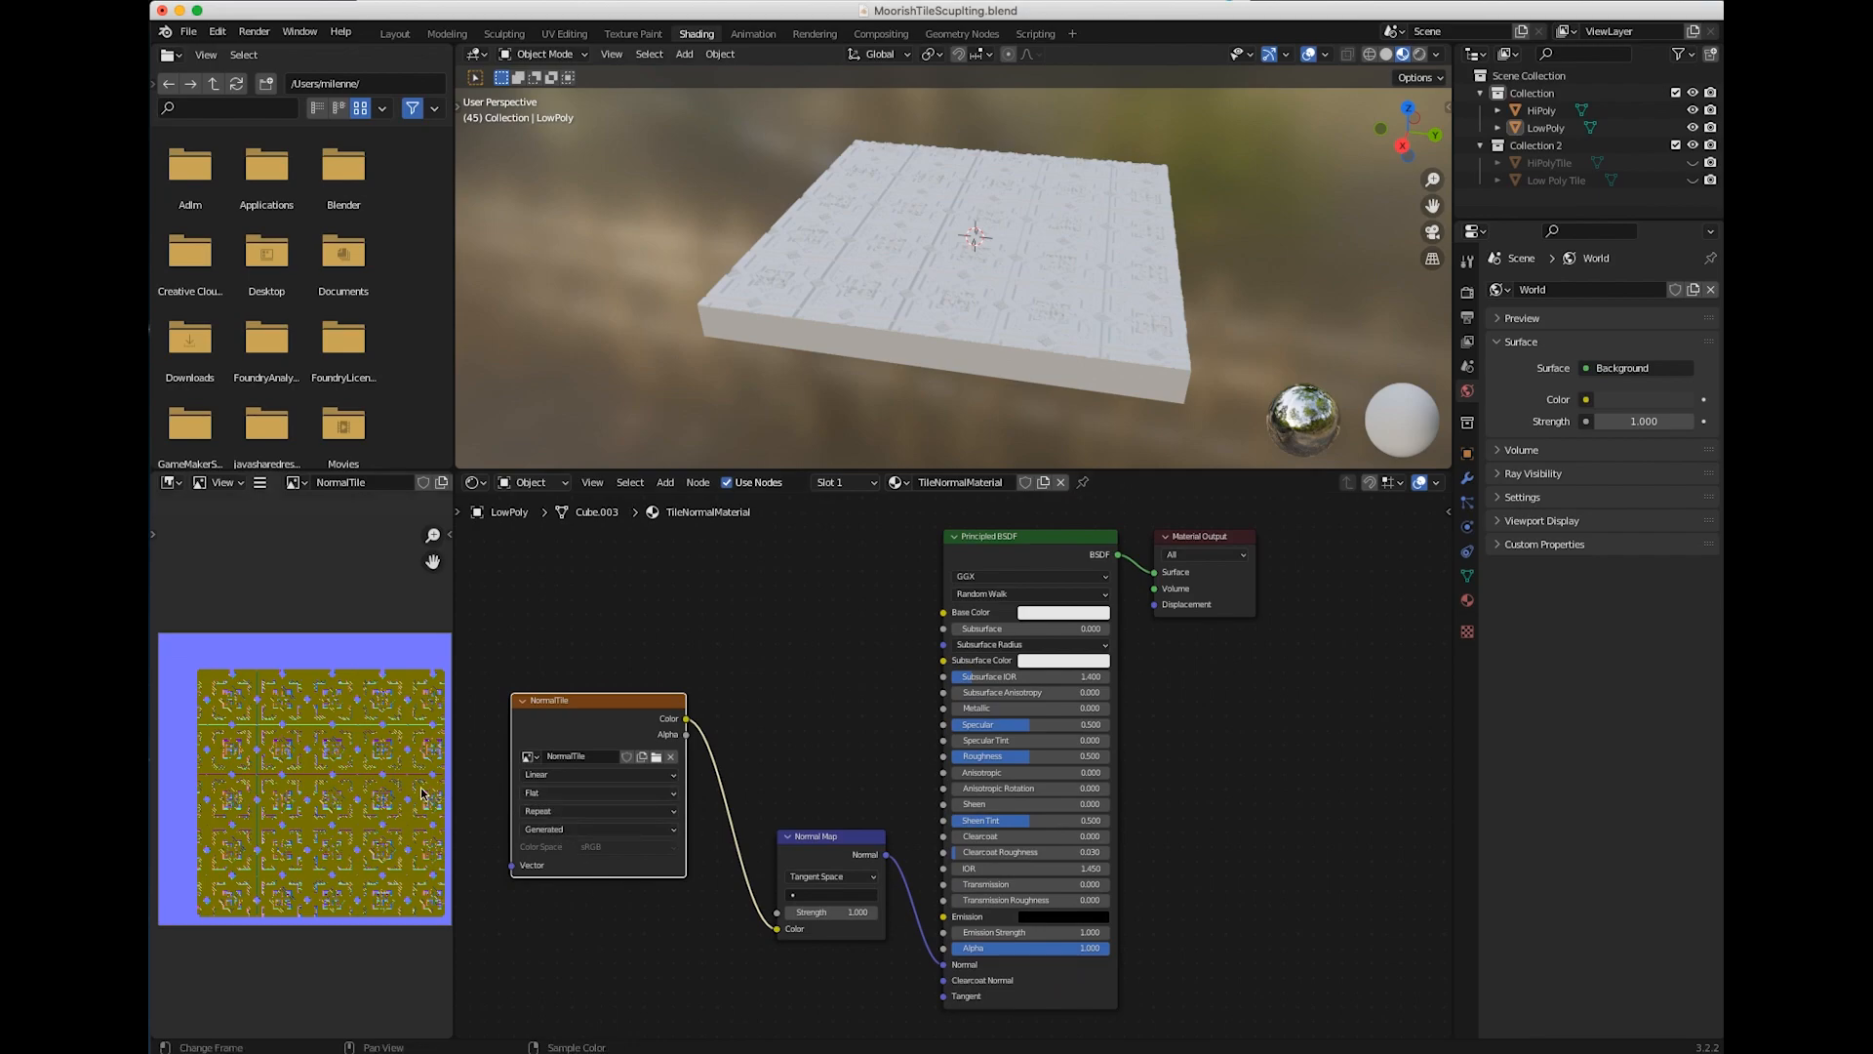
{"action": "scroll", "coordinate": [363, 818], "scroll_direction": "up", "scroll_amount": 4}
{"action": "scroll", "coordinate": [368, 813], "scroll_direction": "up", "scroll_amount": 3}
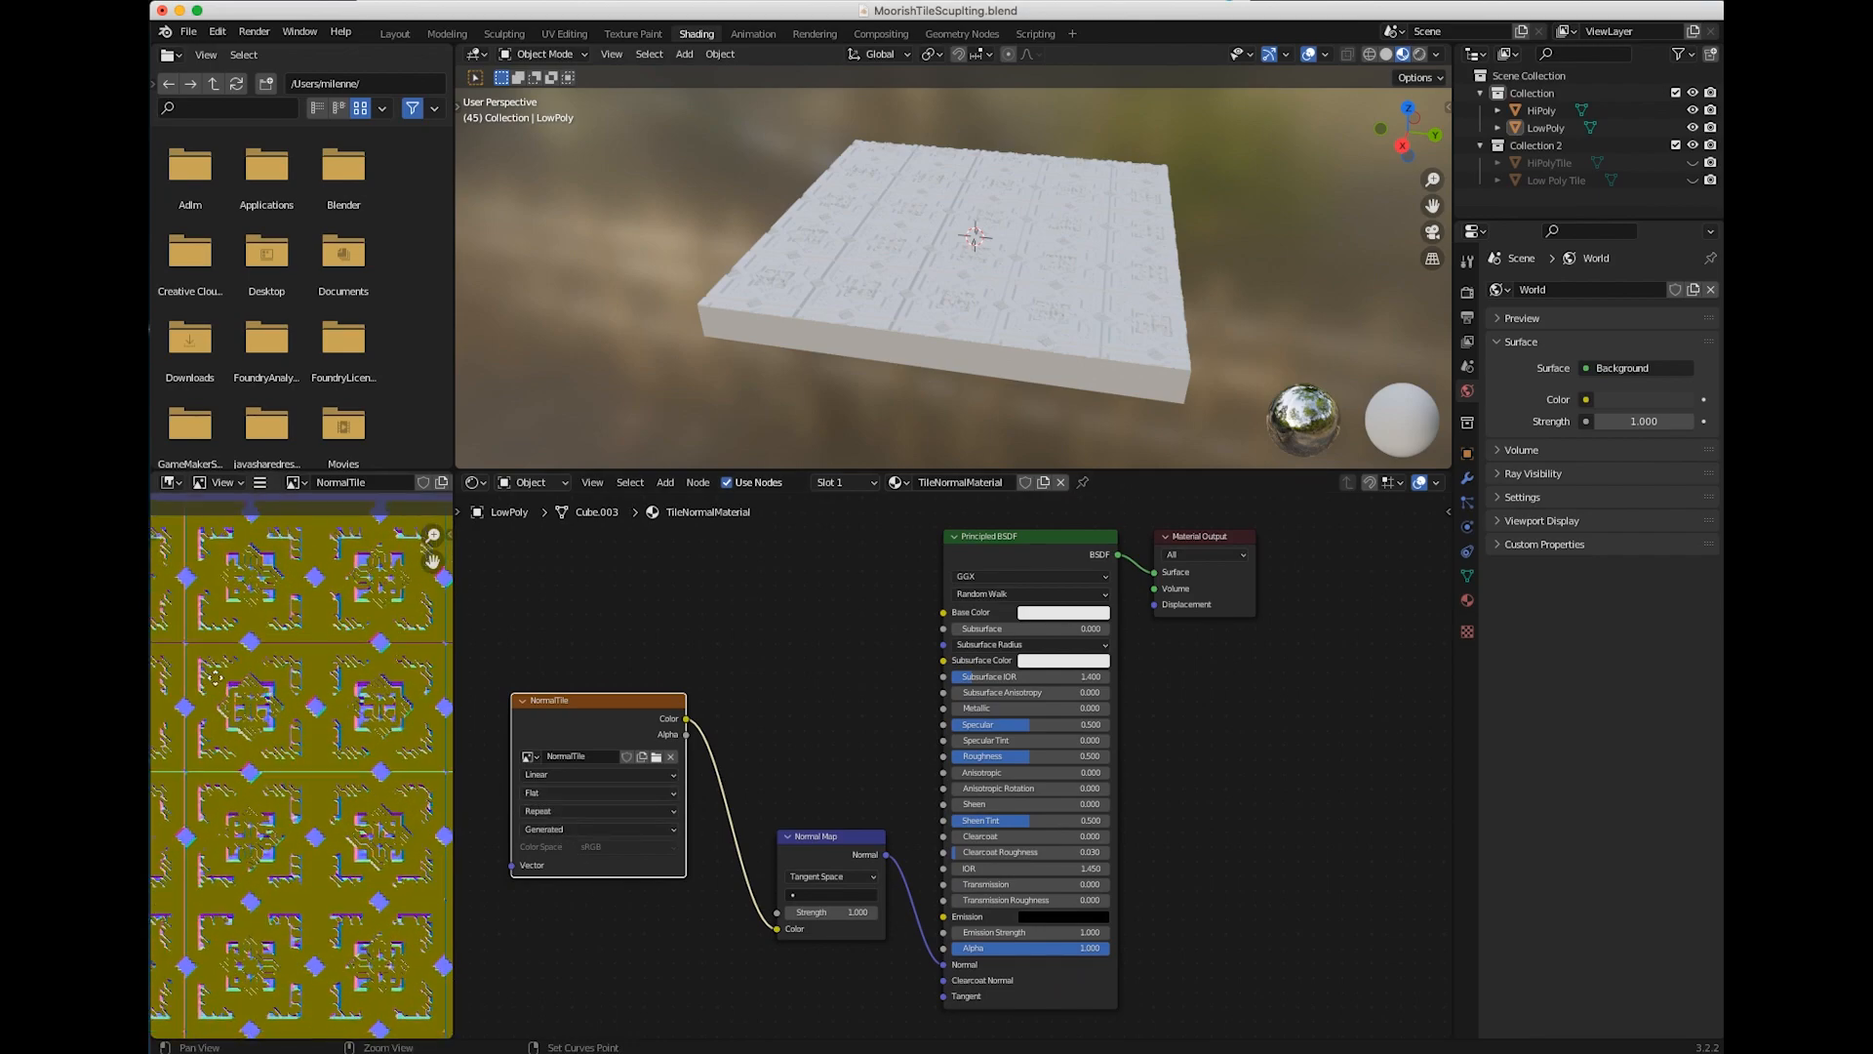
Hide HiPoly and examine how the baked normal map shades LowPoly from close up and as a whole
{"action": "left_click", "coordinate": [1693, 110]}
{"action": "middle_click_drag", "start_coordinate": [938, 363], "coordinate": [882, 318]}
{"action": "key", "text": "space"}
{"action": "scroll", "coordinate": [664, 220], "scroll_direction": "up", "scroll_amount": 4}
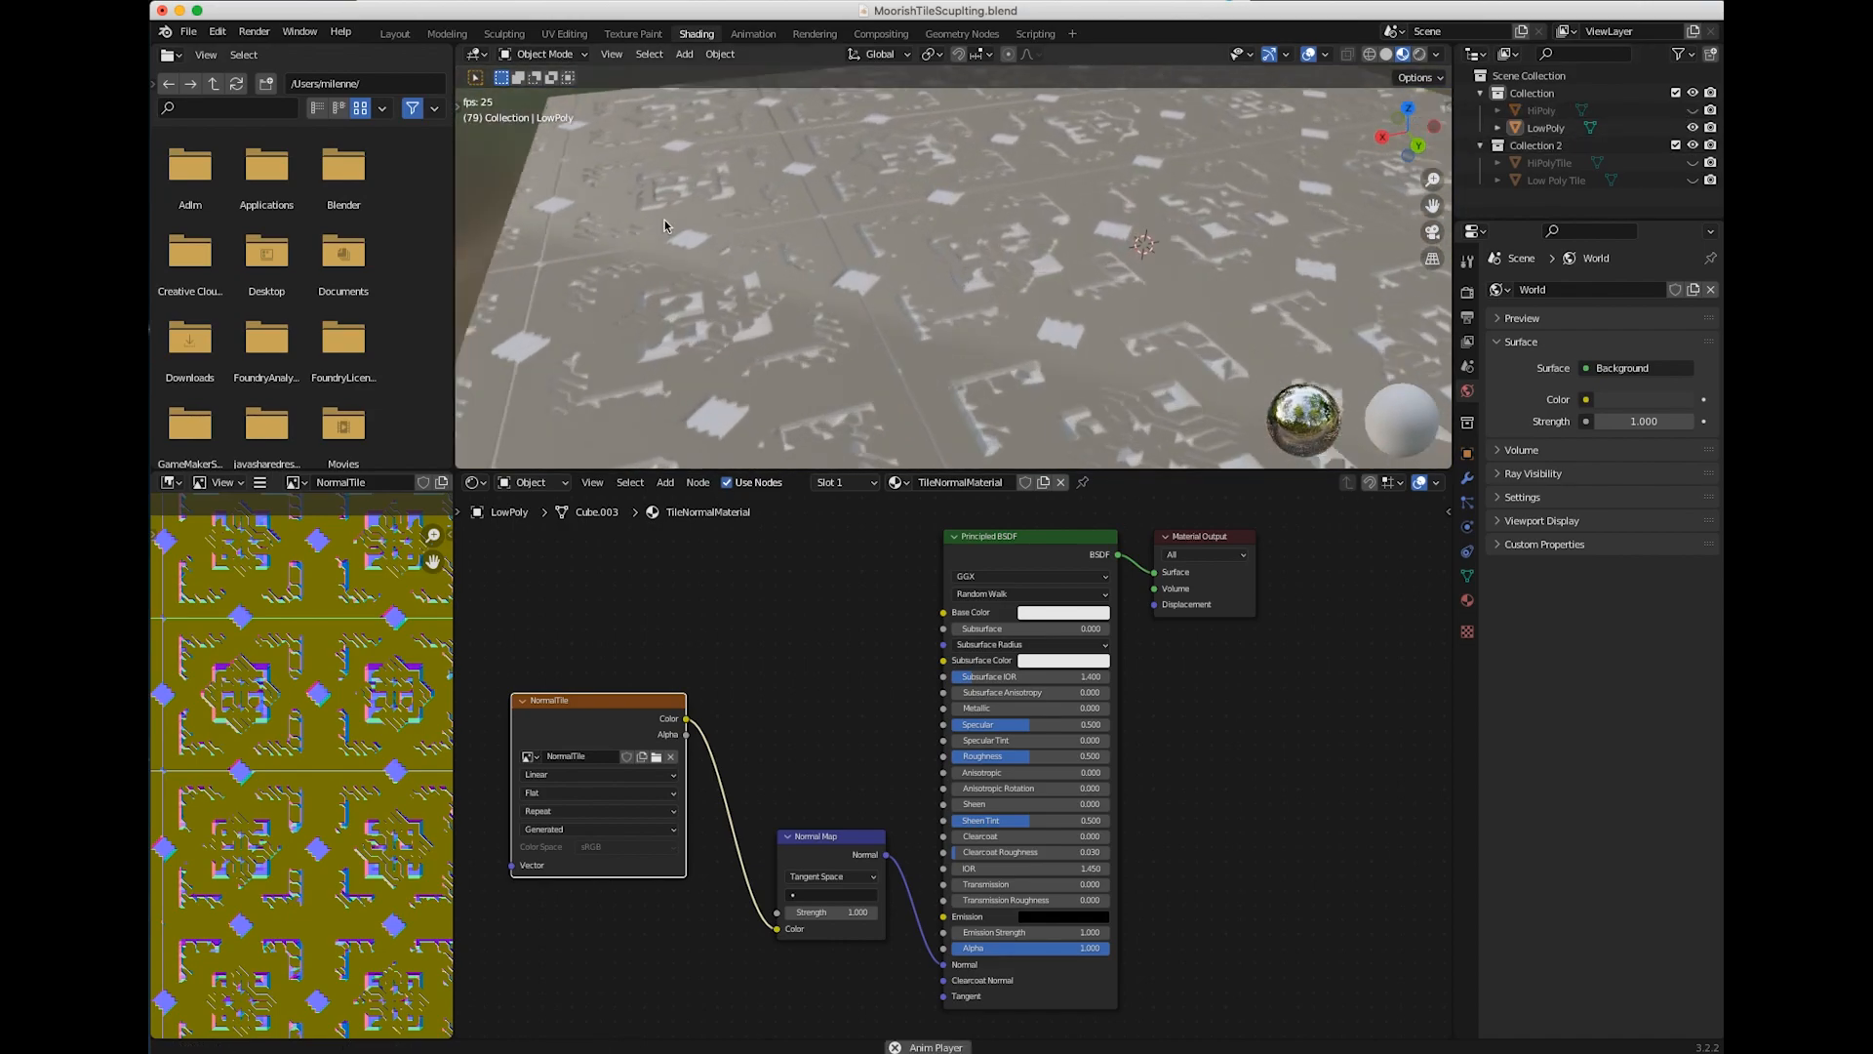
{"action": "scroll", "coordinate": [669, 213], "scroll_direction": "down", "scroll_amount": 5}
{"action": "scroll", "coordinate": [292, 774], "scroll_direction": "down", "scroll_amount": 5}
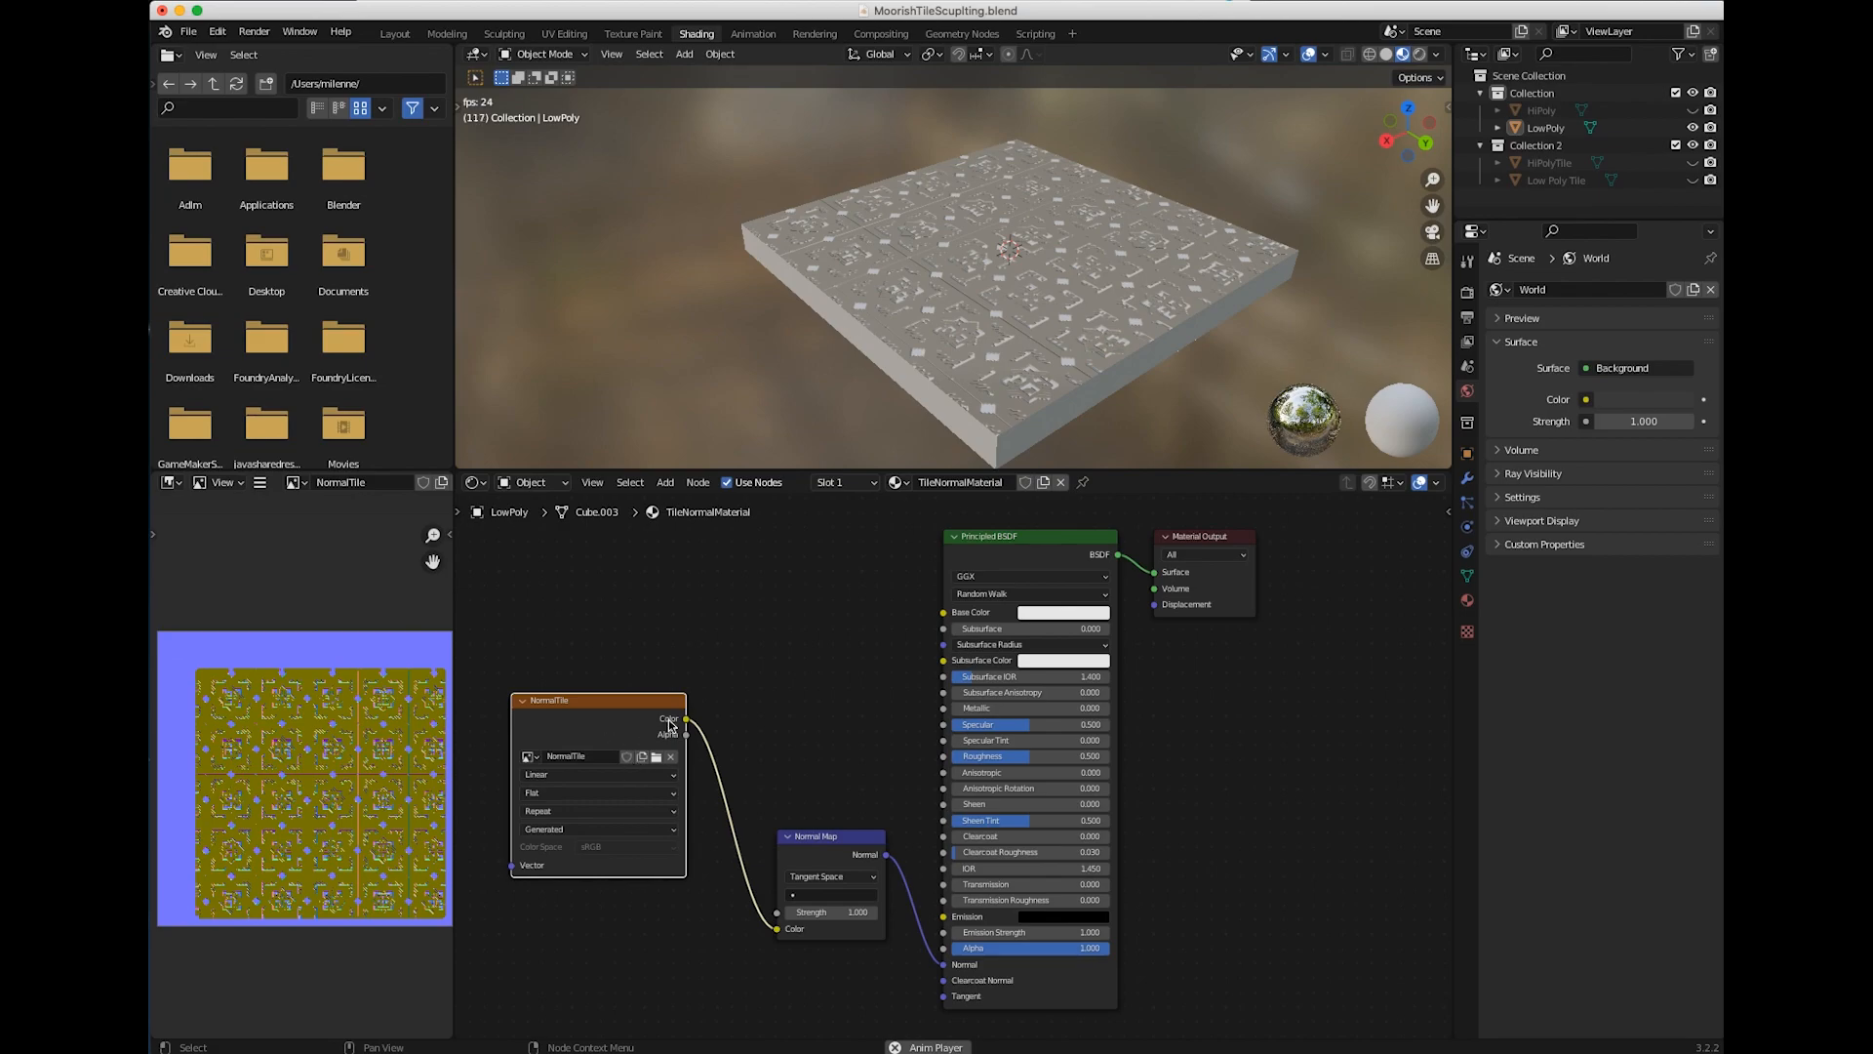
Disconnect the NormalTile image from the Normal Map node's Color input
{"action": "left_click_drag", "start_coordinate": [670, 724], "coordinate": [746, 714]}
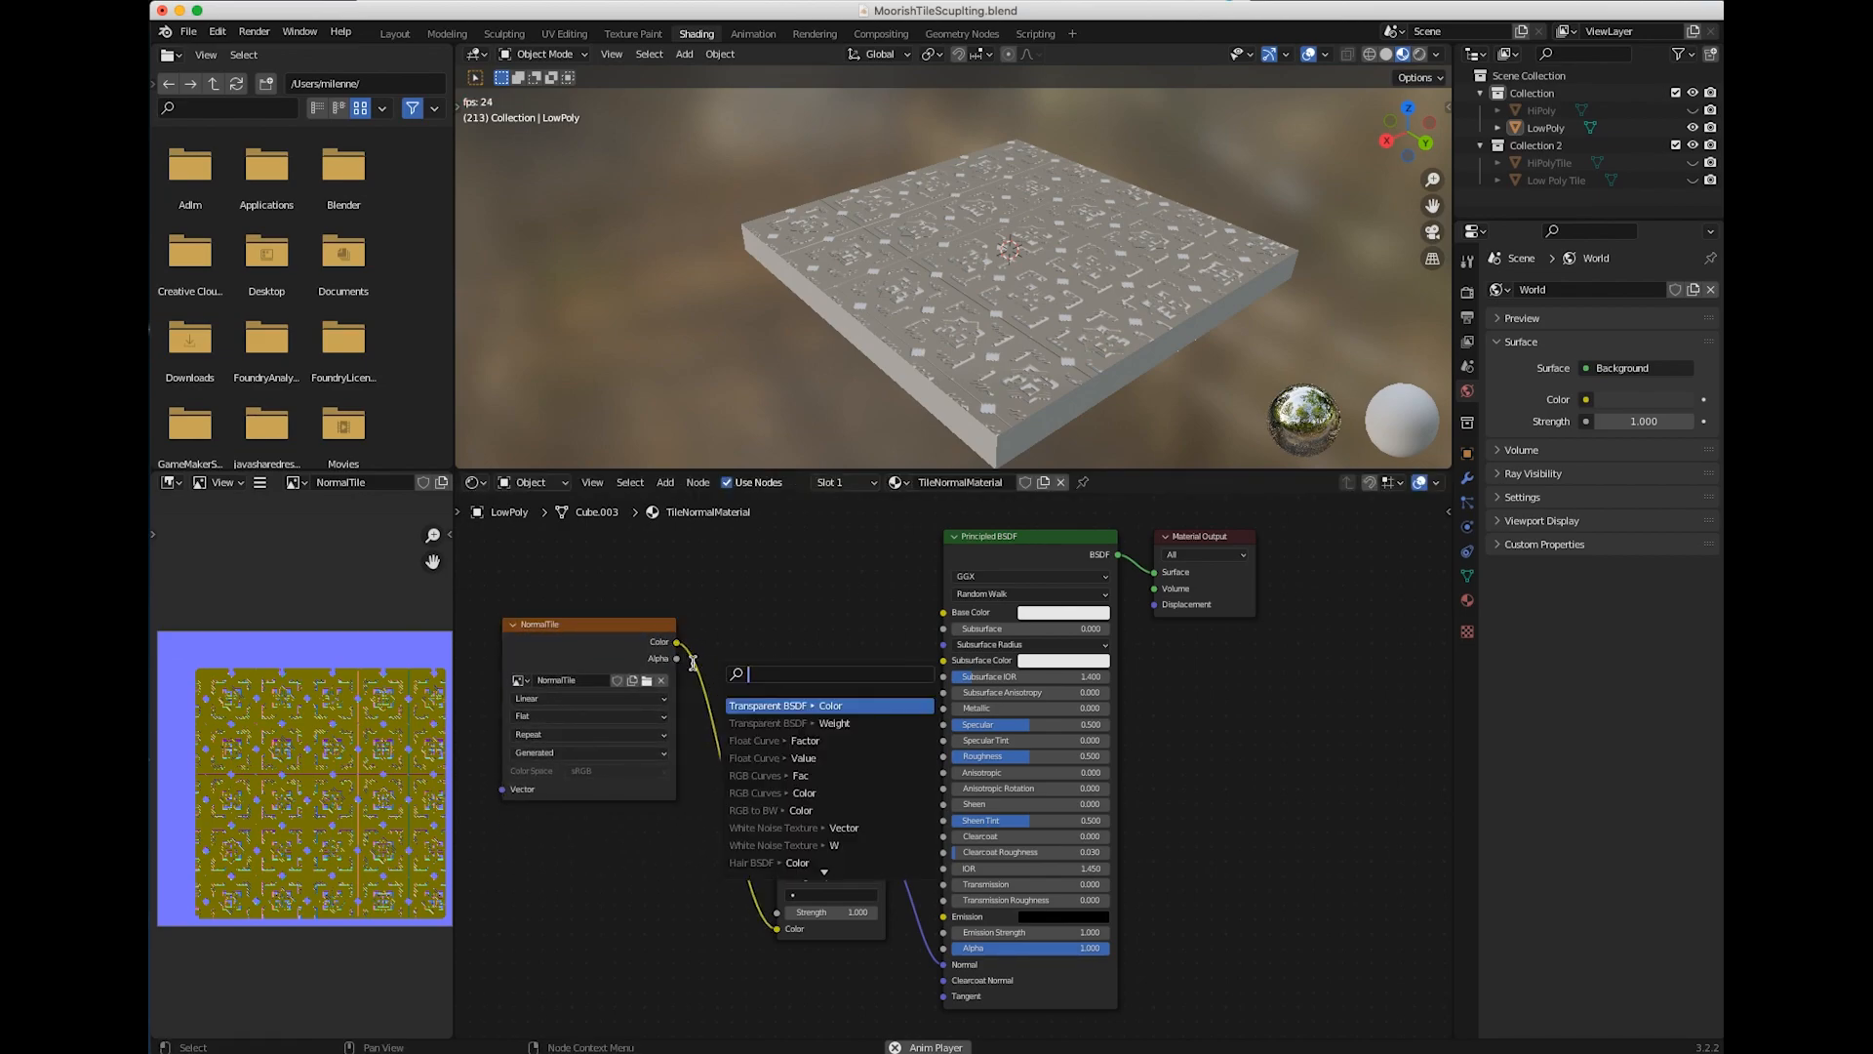
{"action": "left_click", "coordinate": [777, 930]}
{"action": "left_click_drag", "start_coordinate": [777, 930], "coordinate": [710, 943]}
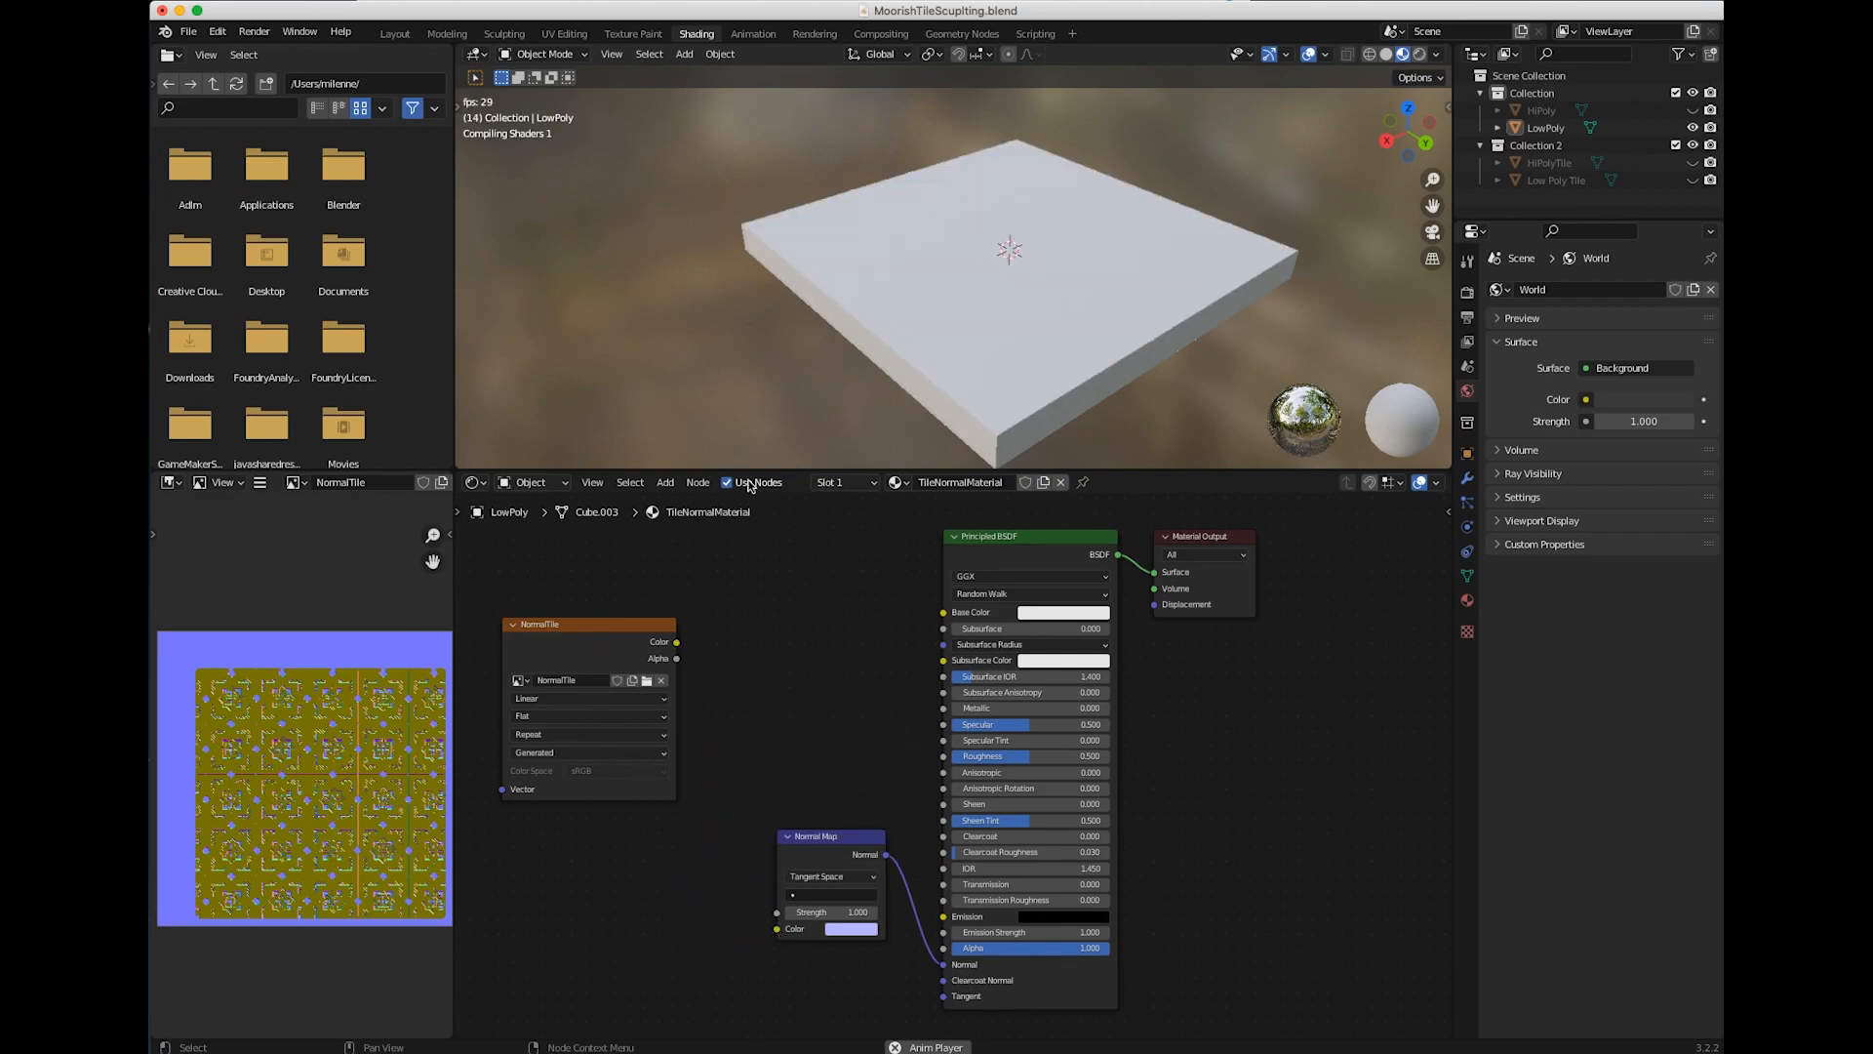
Replace the NormalTile image node with a new, empty Image Texture node placed in the same spot
{"action": "left_click", "coordinate": [666, 482]}
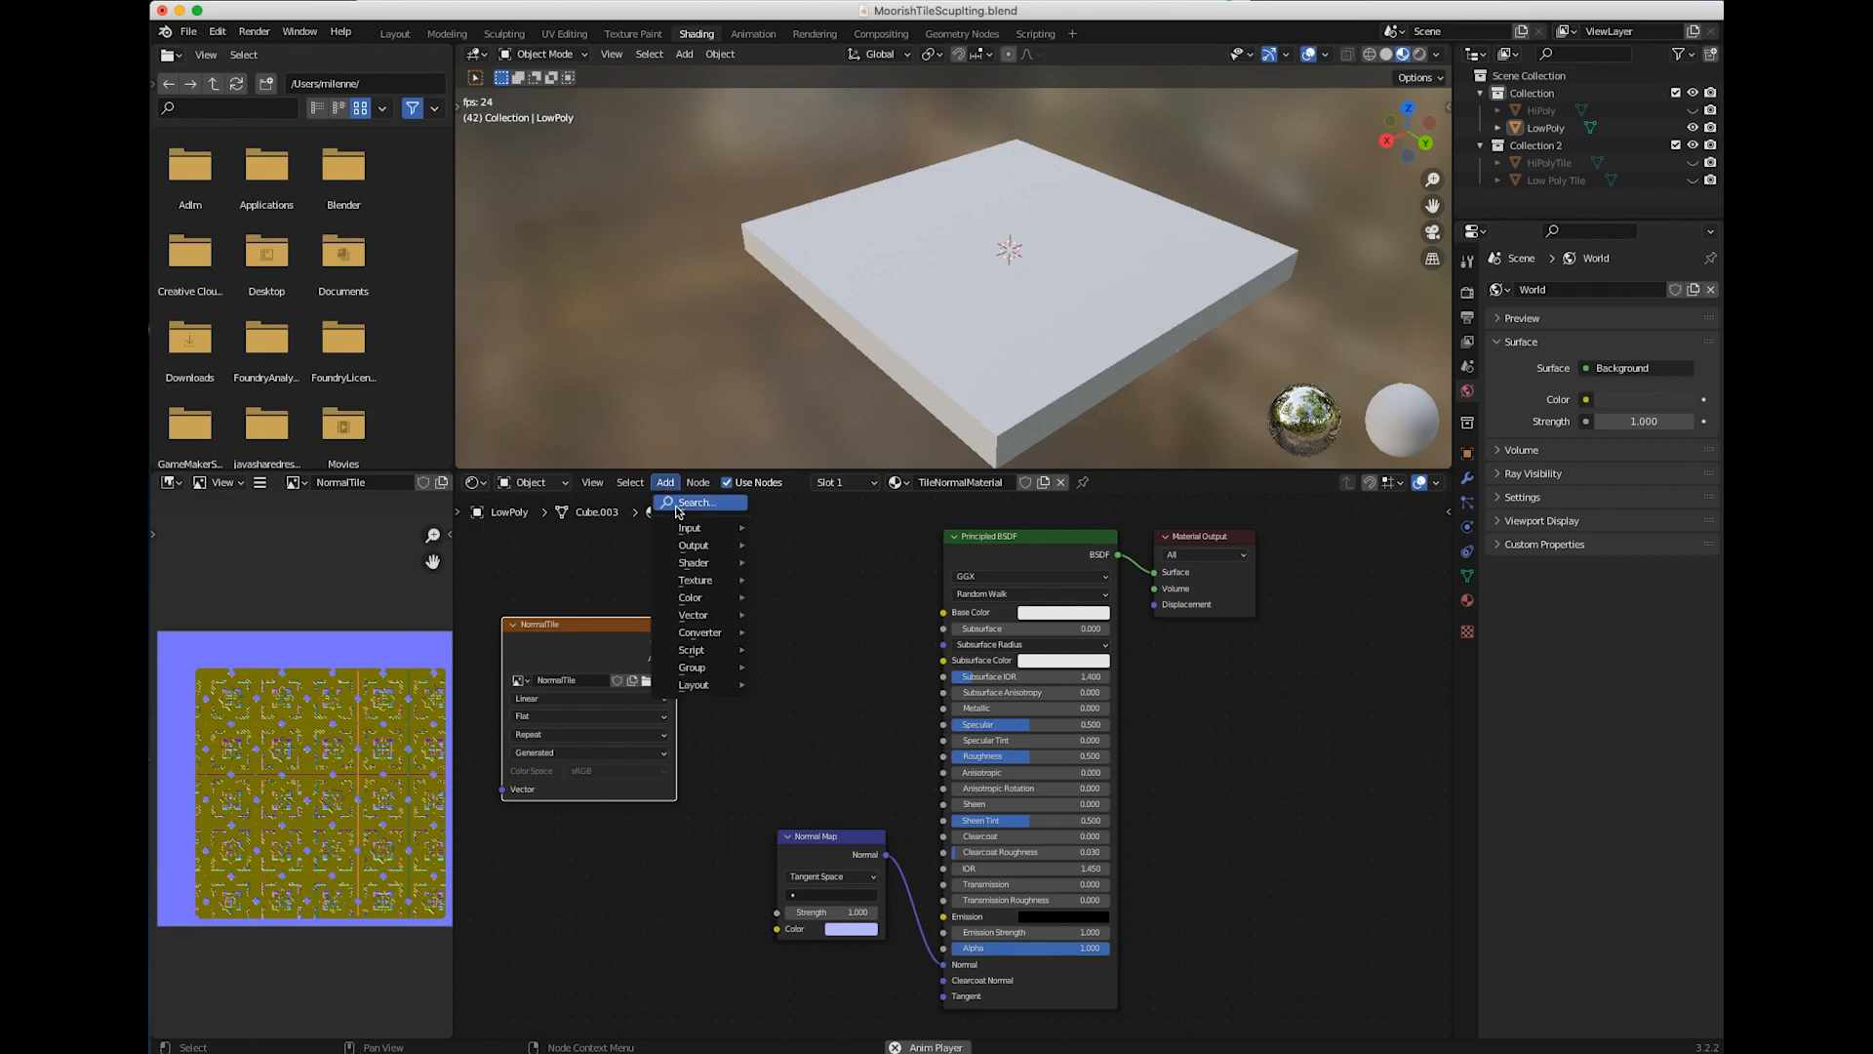
{"action": "left_click", "coordinate": [678, 505]}
{"action": "type", "text": "imag"}
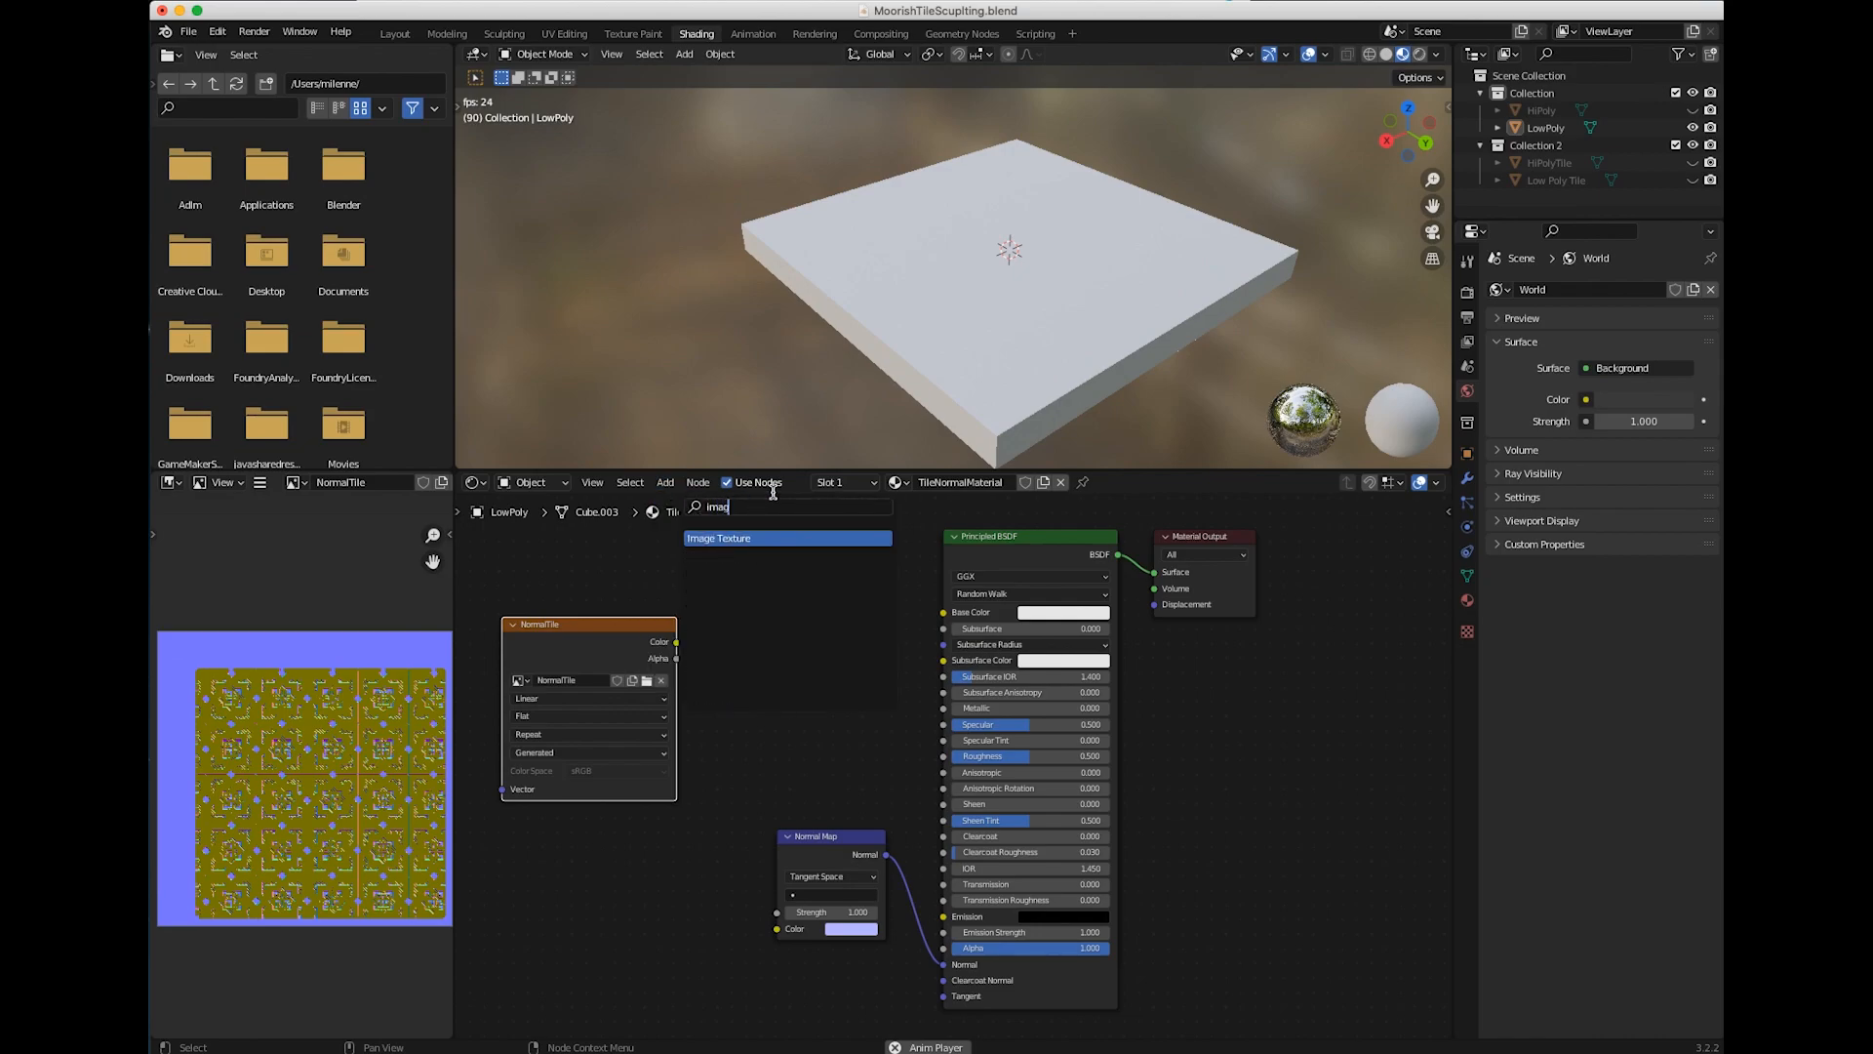
{"action": "left_click", "coordinate": [742, 539]}
{"action": "left_click", "coordinate": [583, 909]}
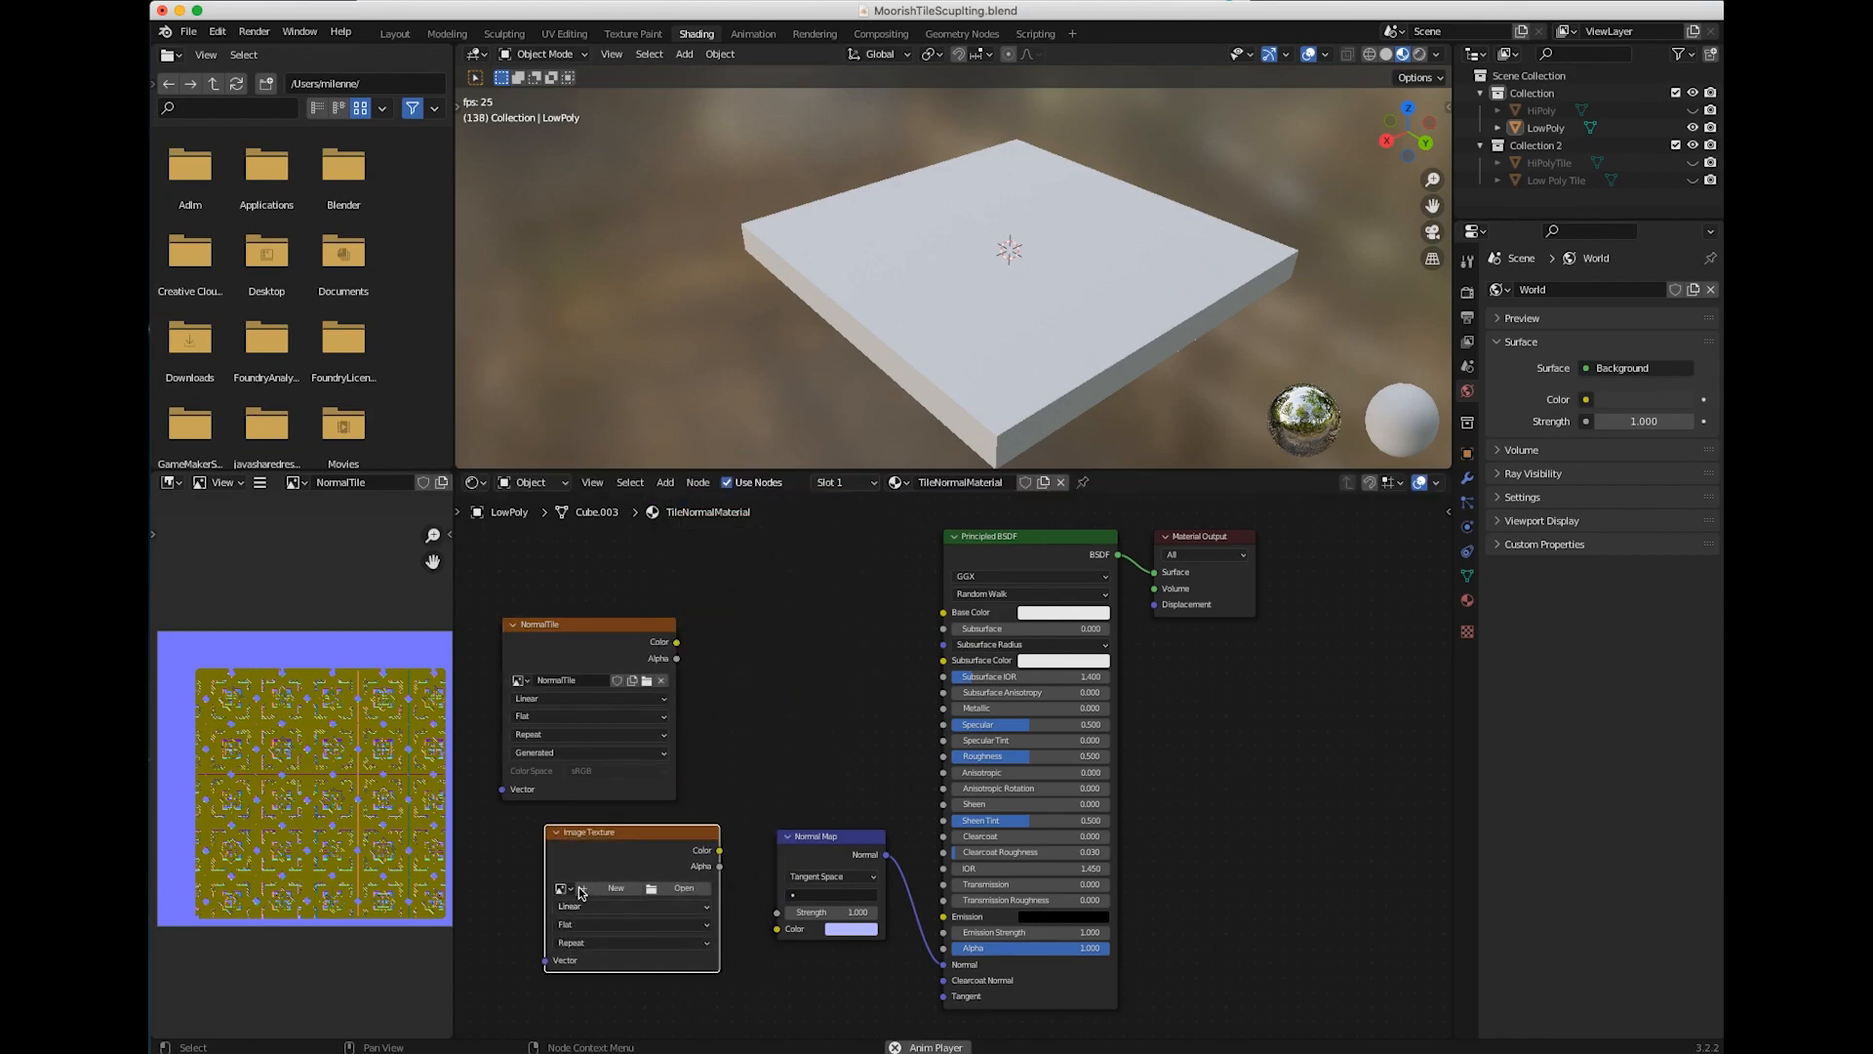
{"action": "left_click", "coordinate": [551, 629]}
{"action": "key", "text": "x"}
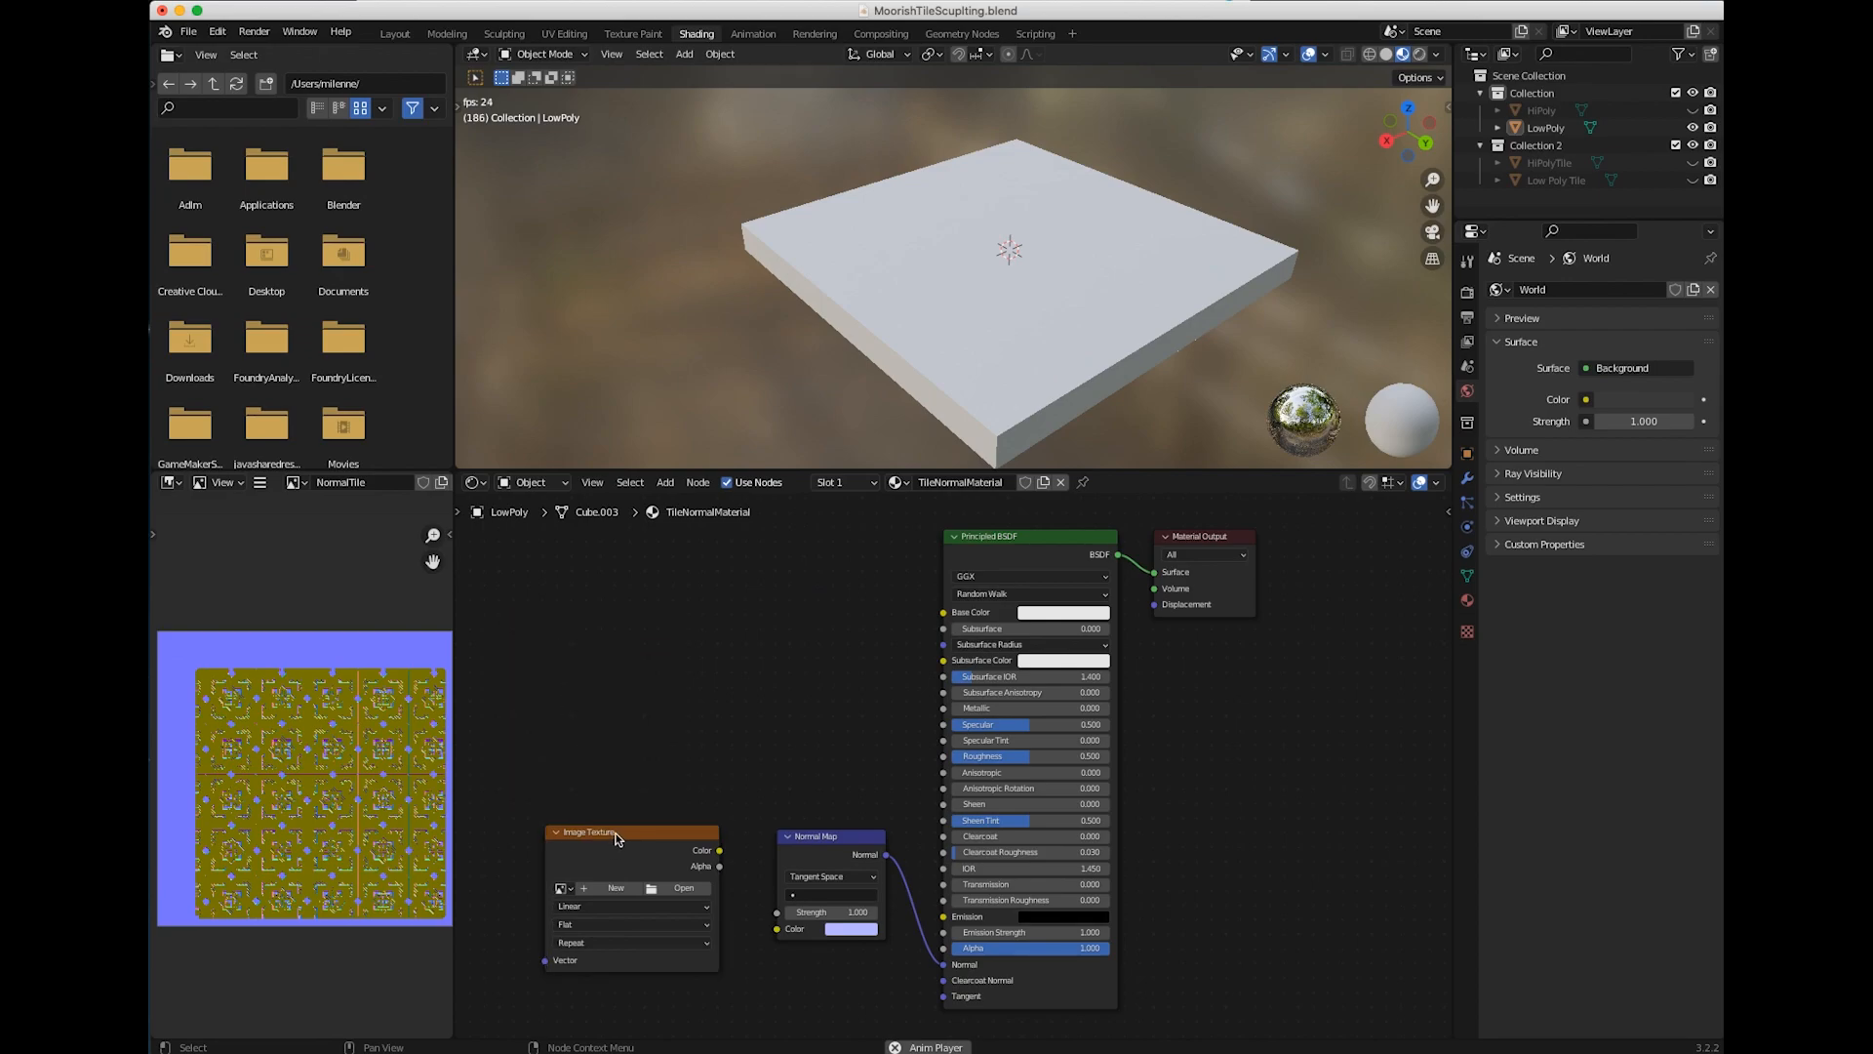
{"action": "left_click_drag", "start_coordinate": [616, 839], "coordinate": [602, 610]}
Create a 2048 x 2048 px image named NormalTile2 in the new Image Texture node
{"action": "left_click", "coordinate": [602, 658]}
{"action": "left_click", "coordinate": [624, 691]}
{"action": "type", "text": "No"}
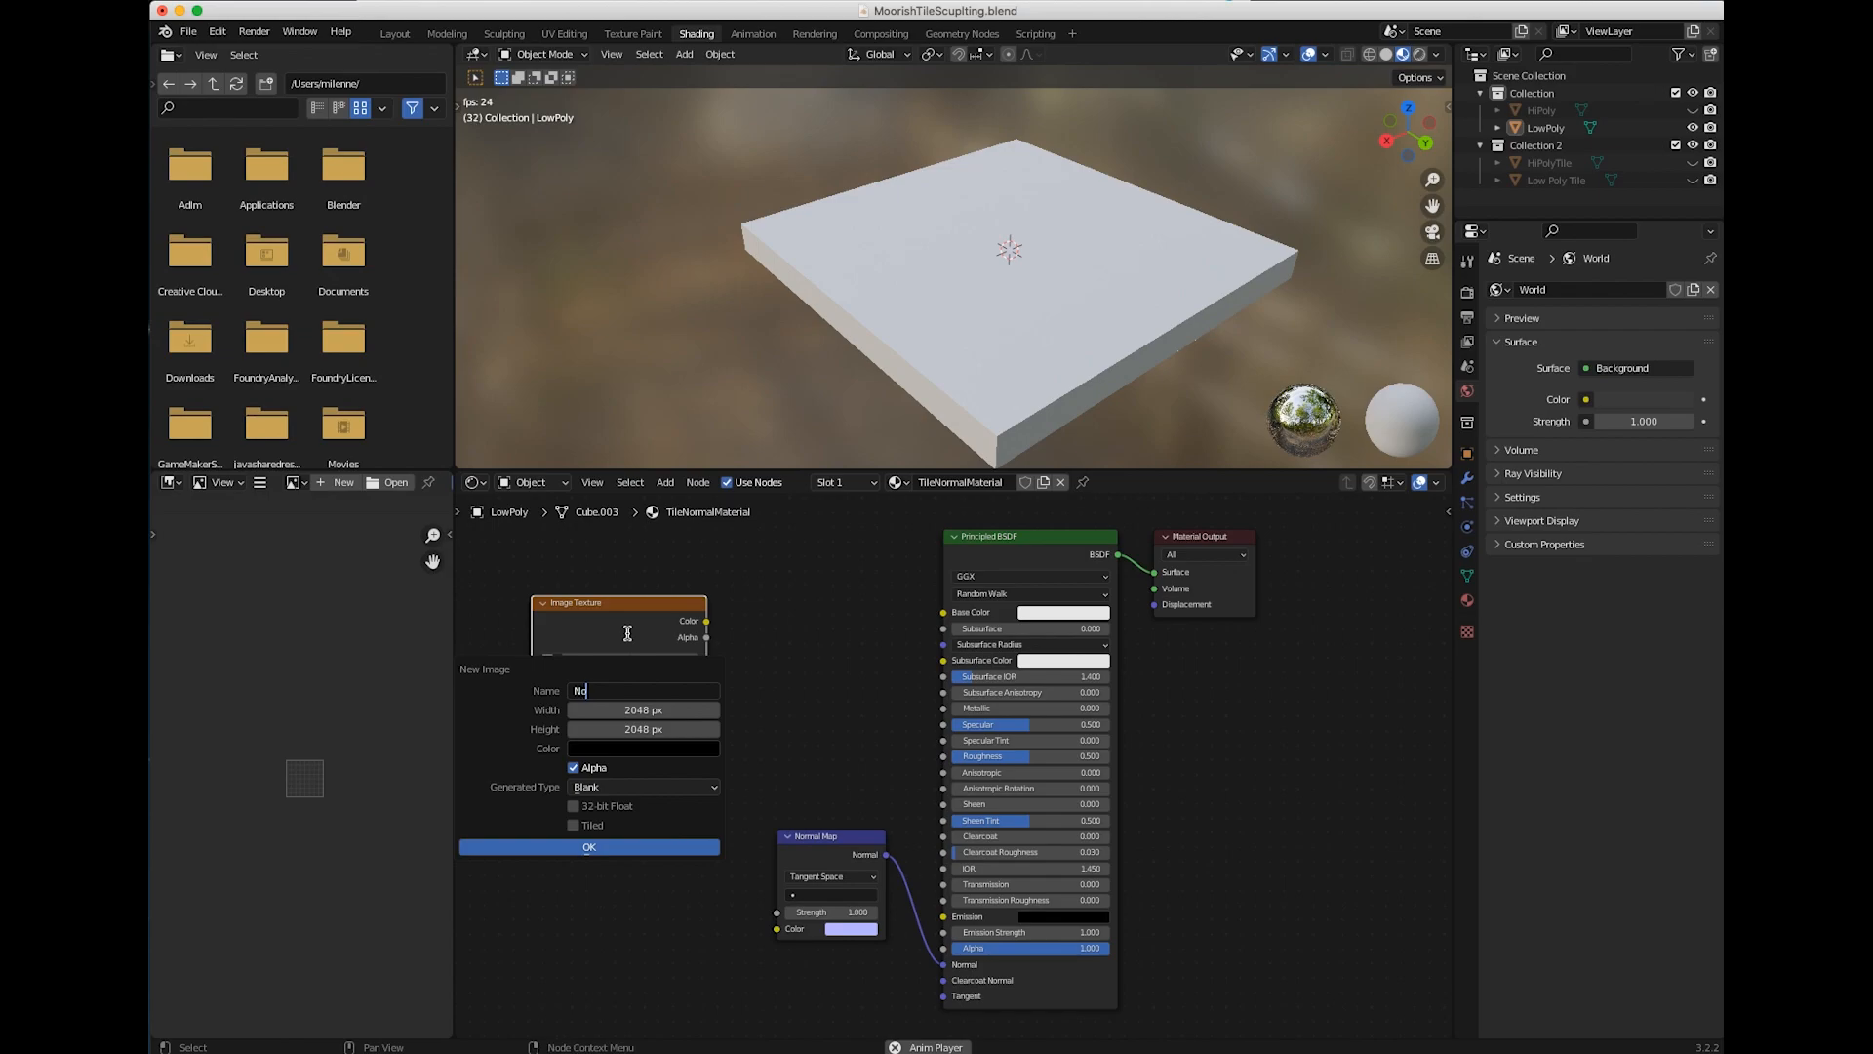
{"action": "type", "text": "rmalTu"}
{"action": "key", "text": "BackSpace"}
{"action": "type", "text": "ile2"}
{"action": "left_click", "coordinate": [564, 850]}
Set NormalTile2's color space to Non-Color and connect its Color output to the Normal Map node's Color input
{"action": "left_click", "coordinate": [644, 749]}
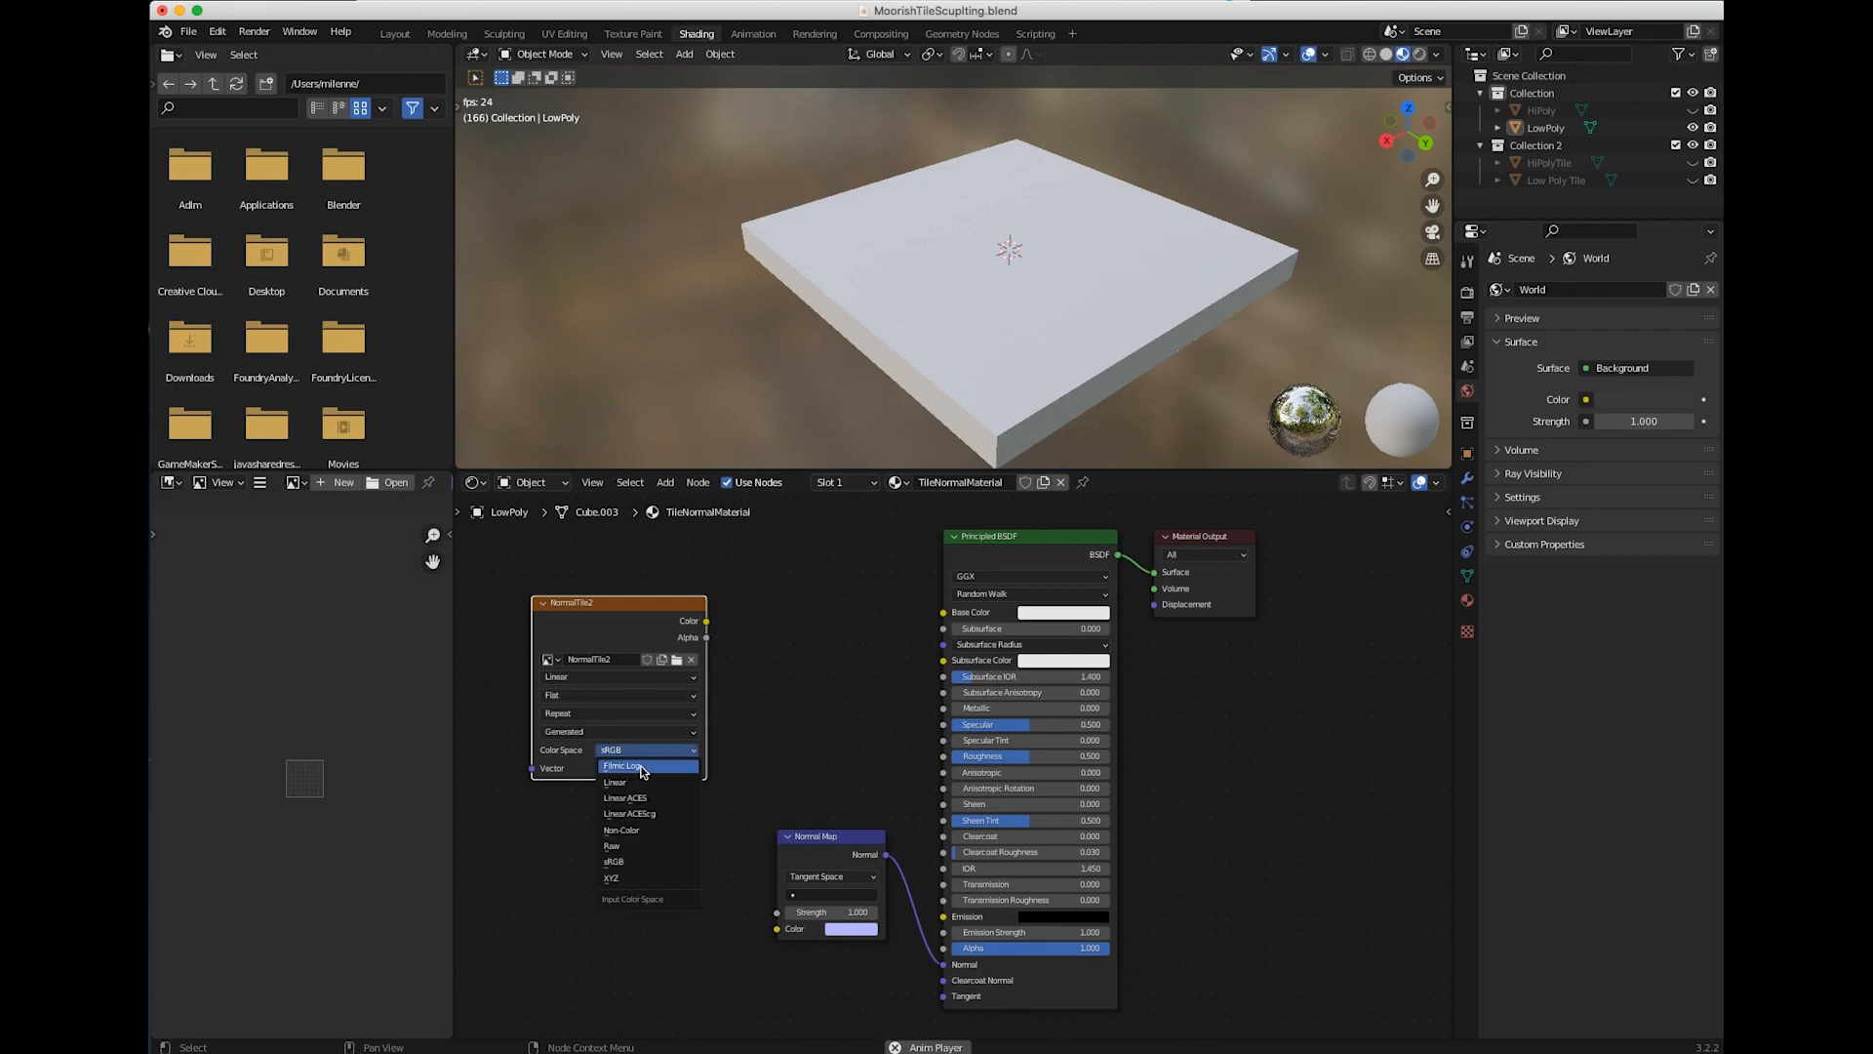
{"action": "left_click", "coordinate": [644, 827]}
{"action": "left_click_drag", "start_coordinate": [644, 617], "coordinate": [776, 928]}
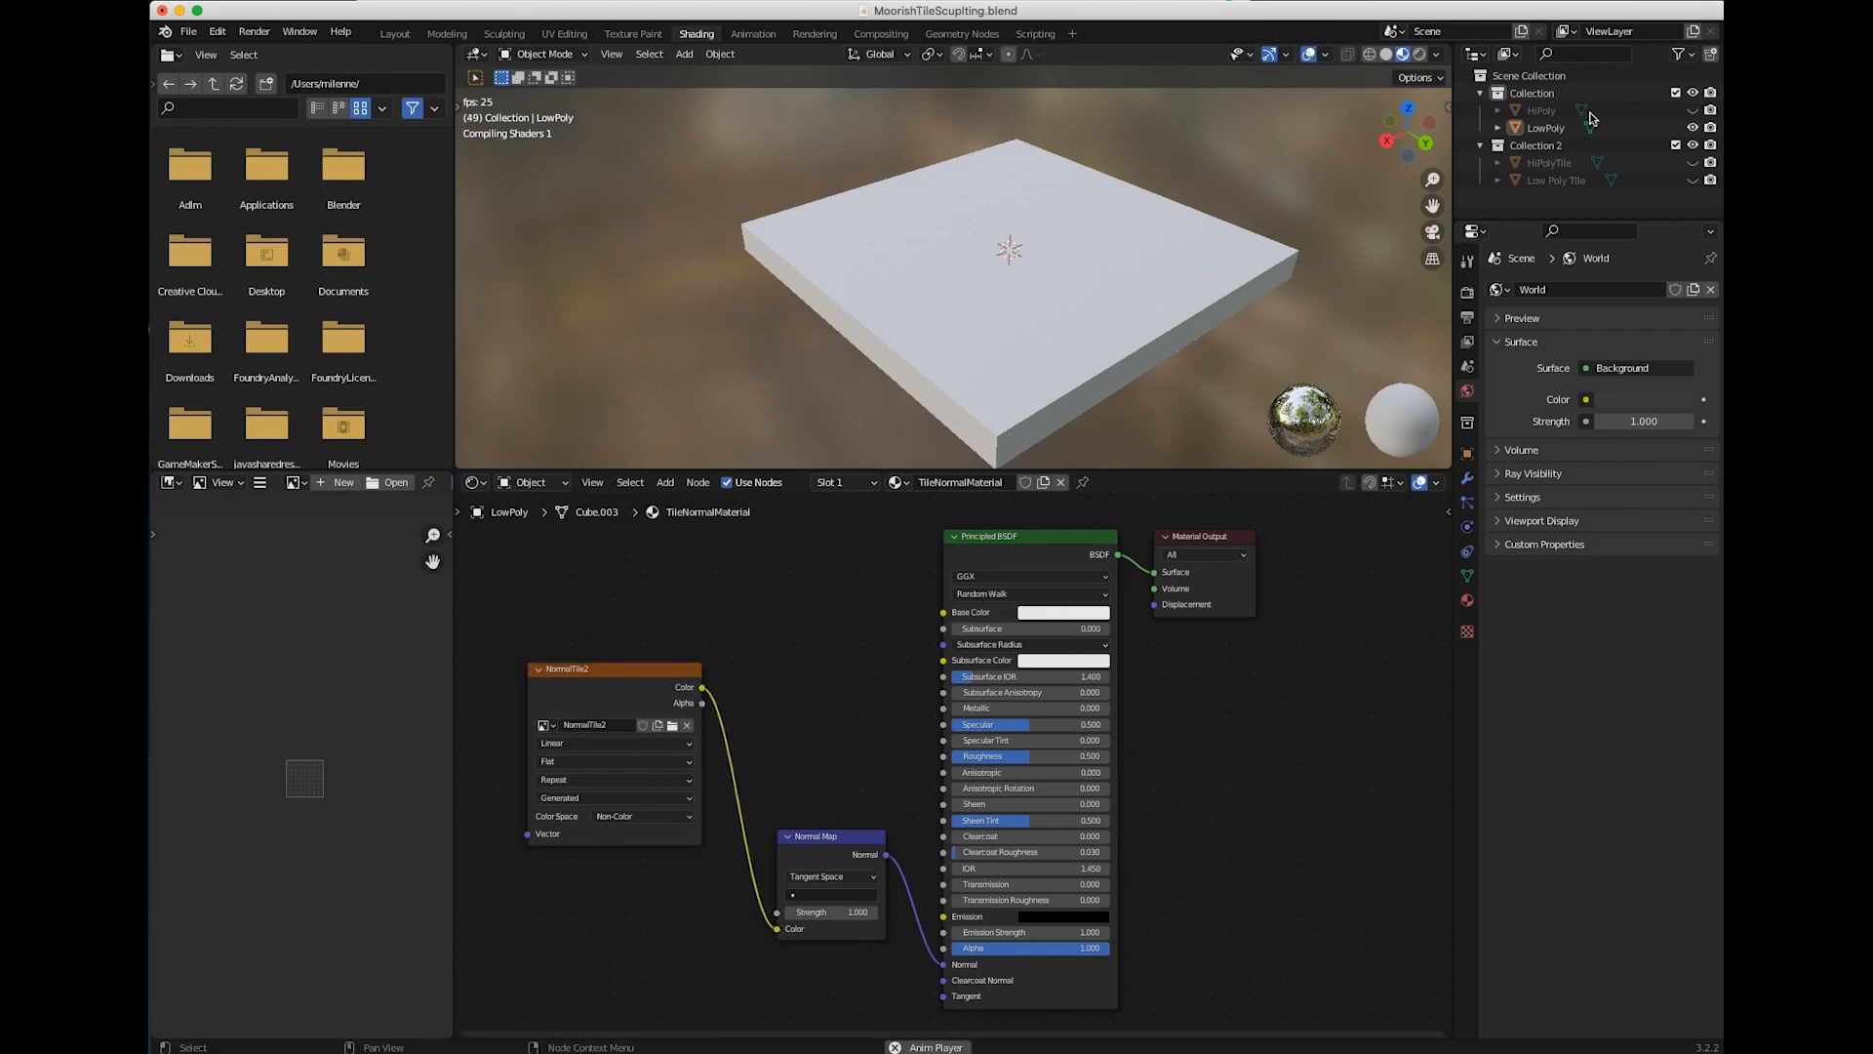
Unhide HiPoly and select it together with LowPoly, keeping LowPoly as the active object
{"action": "left_click", "coordinate": [1694, 113]}
{"action": "left_click", "coordinate": [1554, 130]}
{"action": "left_click", "coordinate": [1550, 113], "text": "shift"}
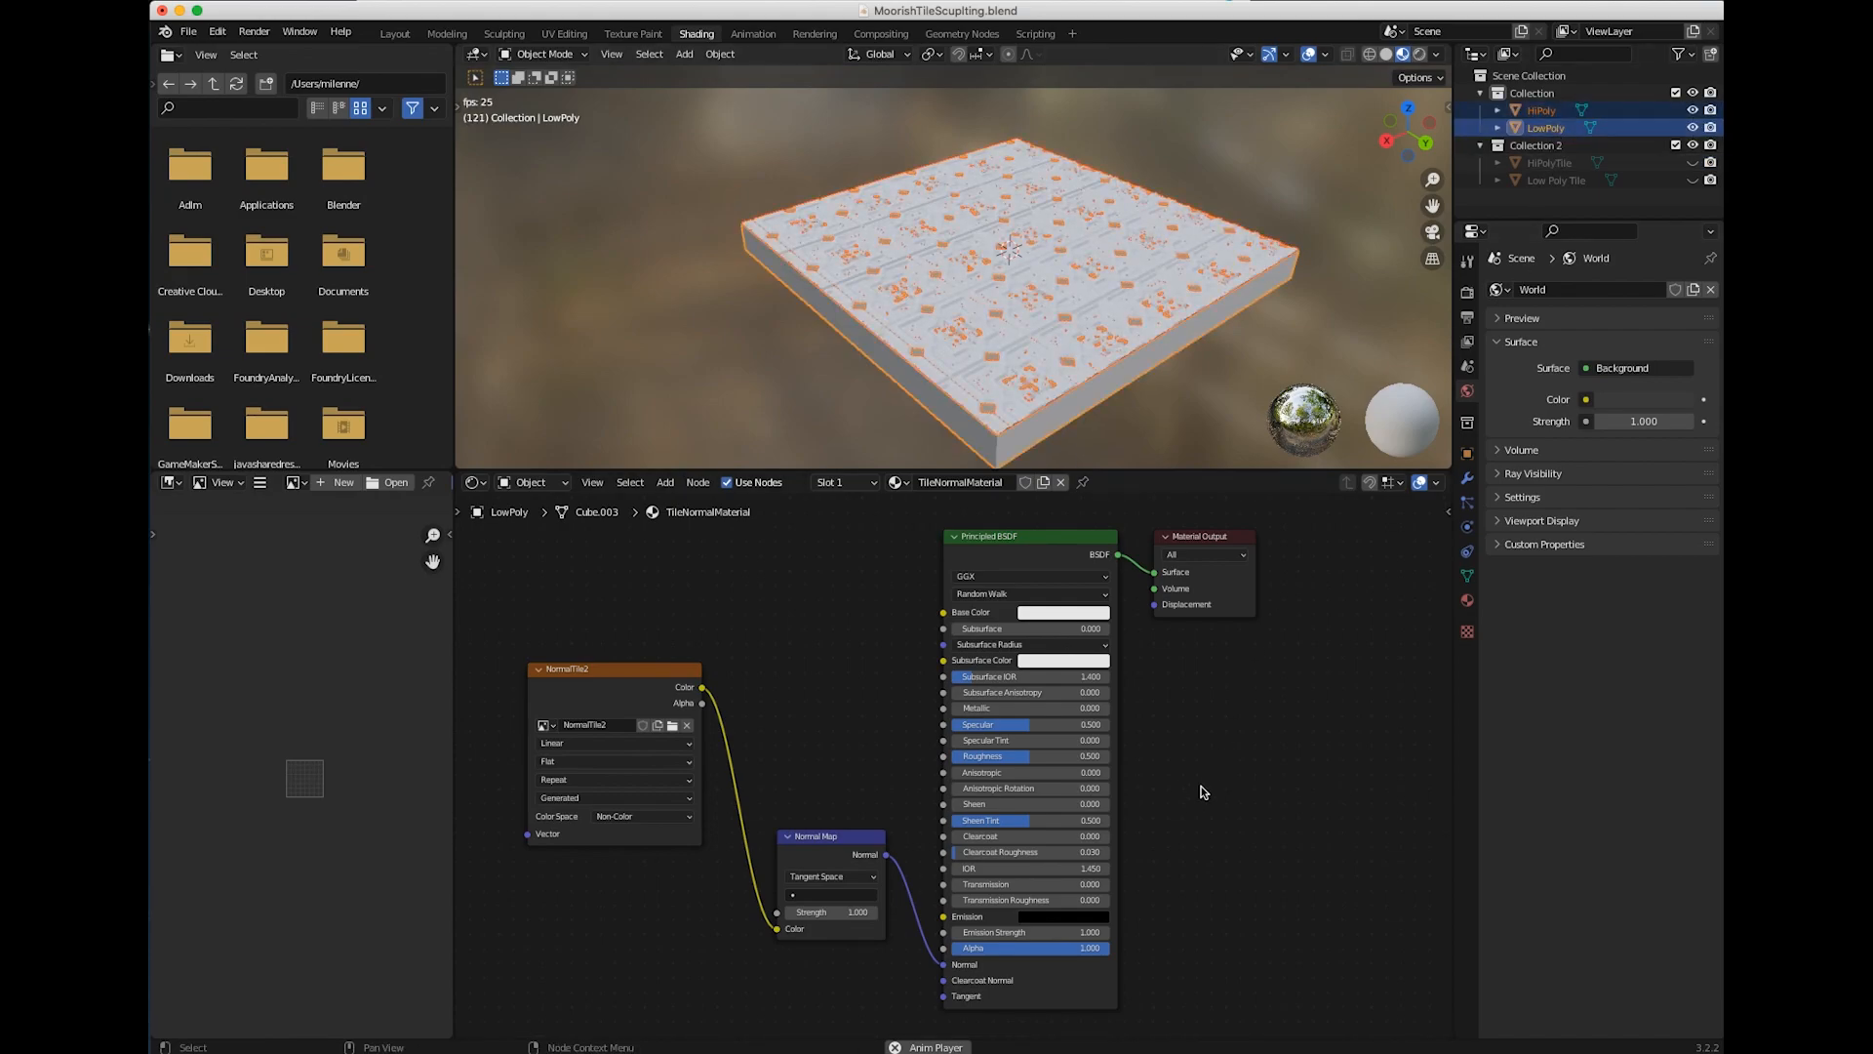
In the render's Bake settings, use an extrusion of 0.3 m and bake HiPoly's normals to NormalTile2
{"action": "left_click", "coordinate": [1468, 317]}
{"action": "left_click", "coordinate": [1467, 291]}
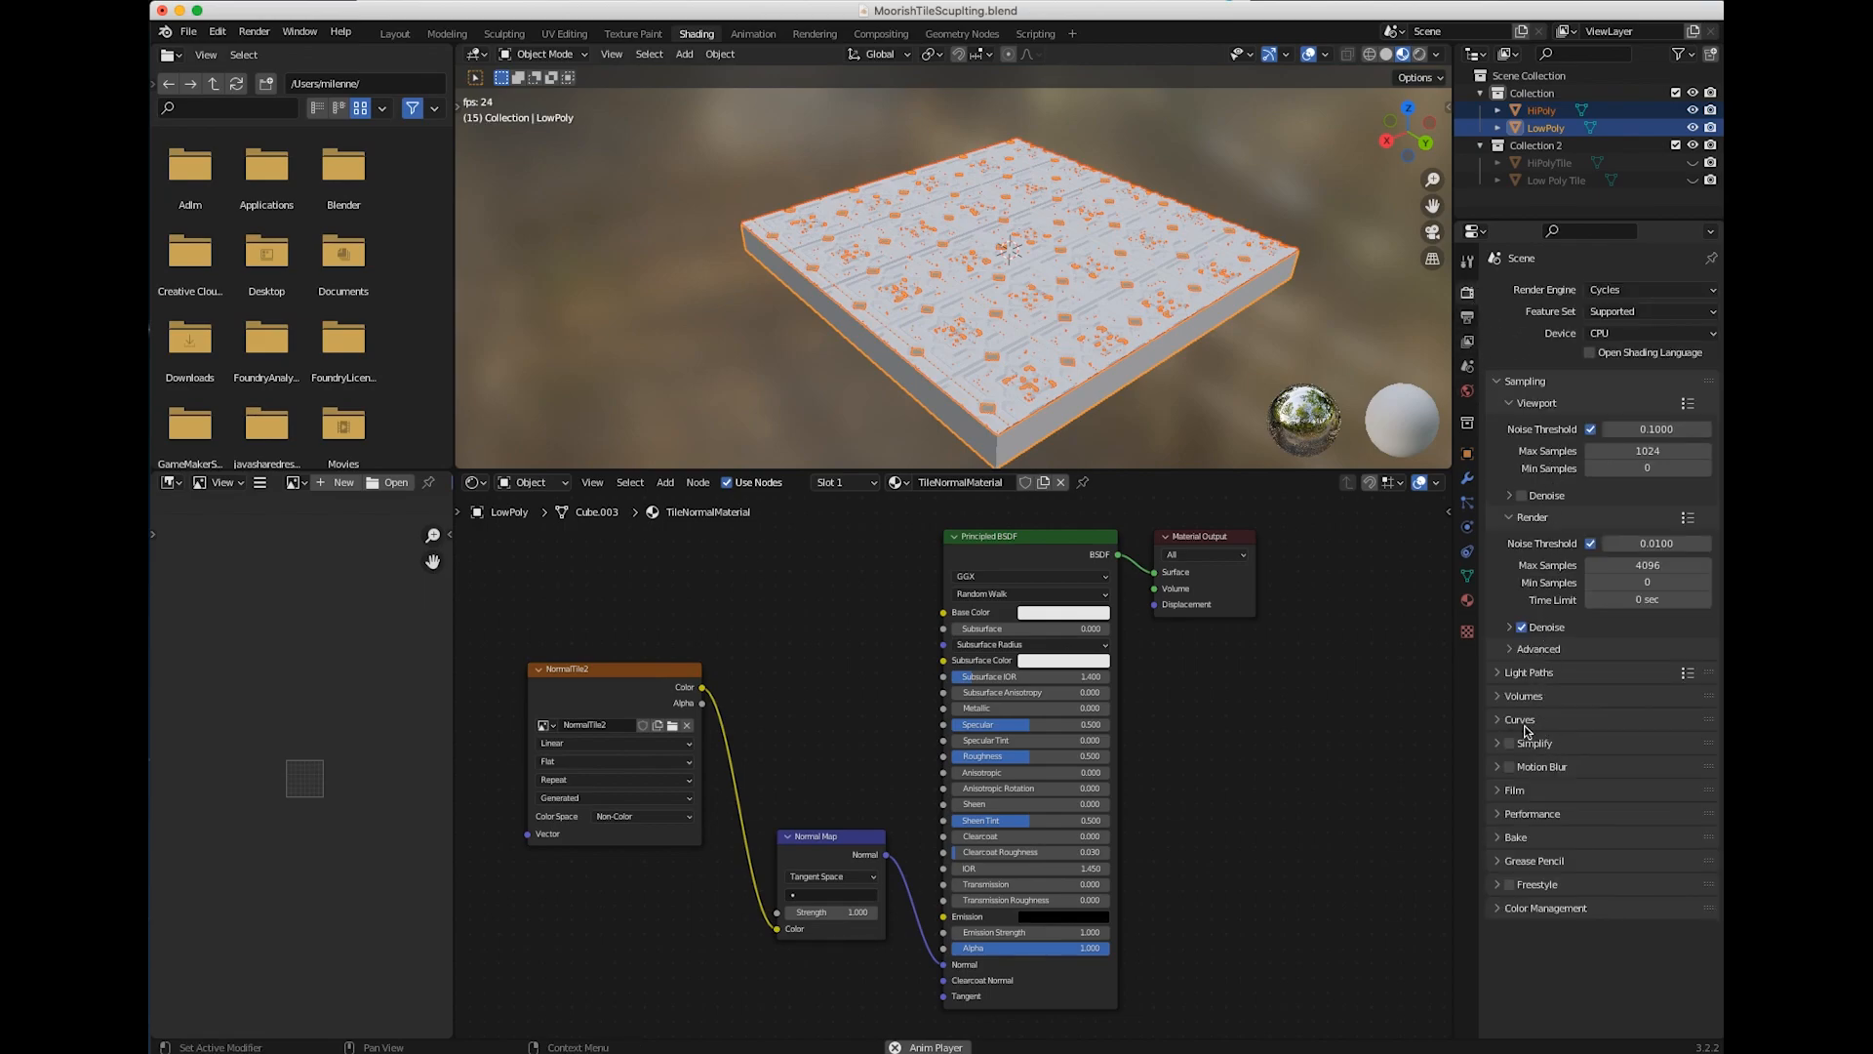
{"action": "left_click", "coordinate": [1501, 838]}
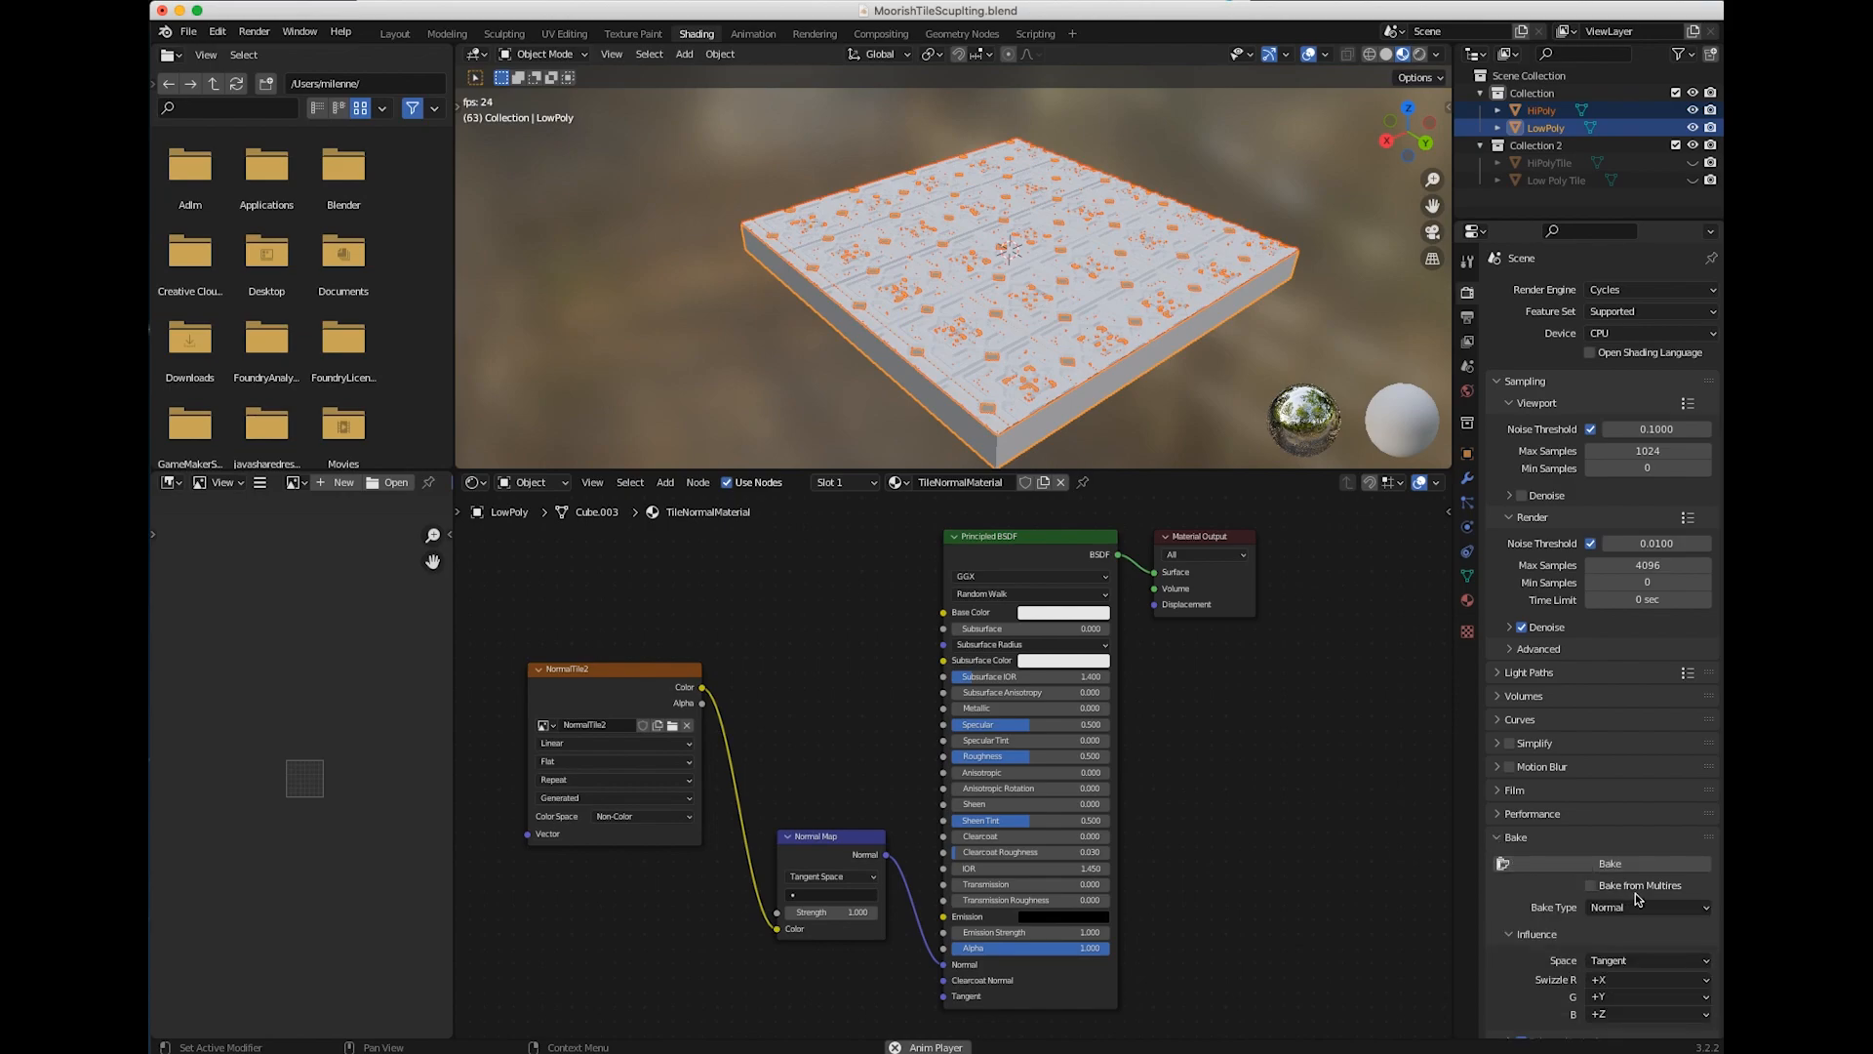
{"action": "scroll", "coordinate": [1722, 955], "scroll_direction": "down", "scroll_amount": 4}
{"action": "scroll", "coordinate": [1722, 954], "scroll_direction": "down", "scroll_amount": 2}
{"action": "left_click", "coordinate": [1563, 656]}
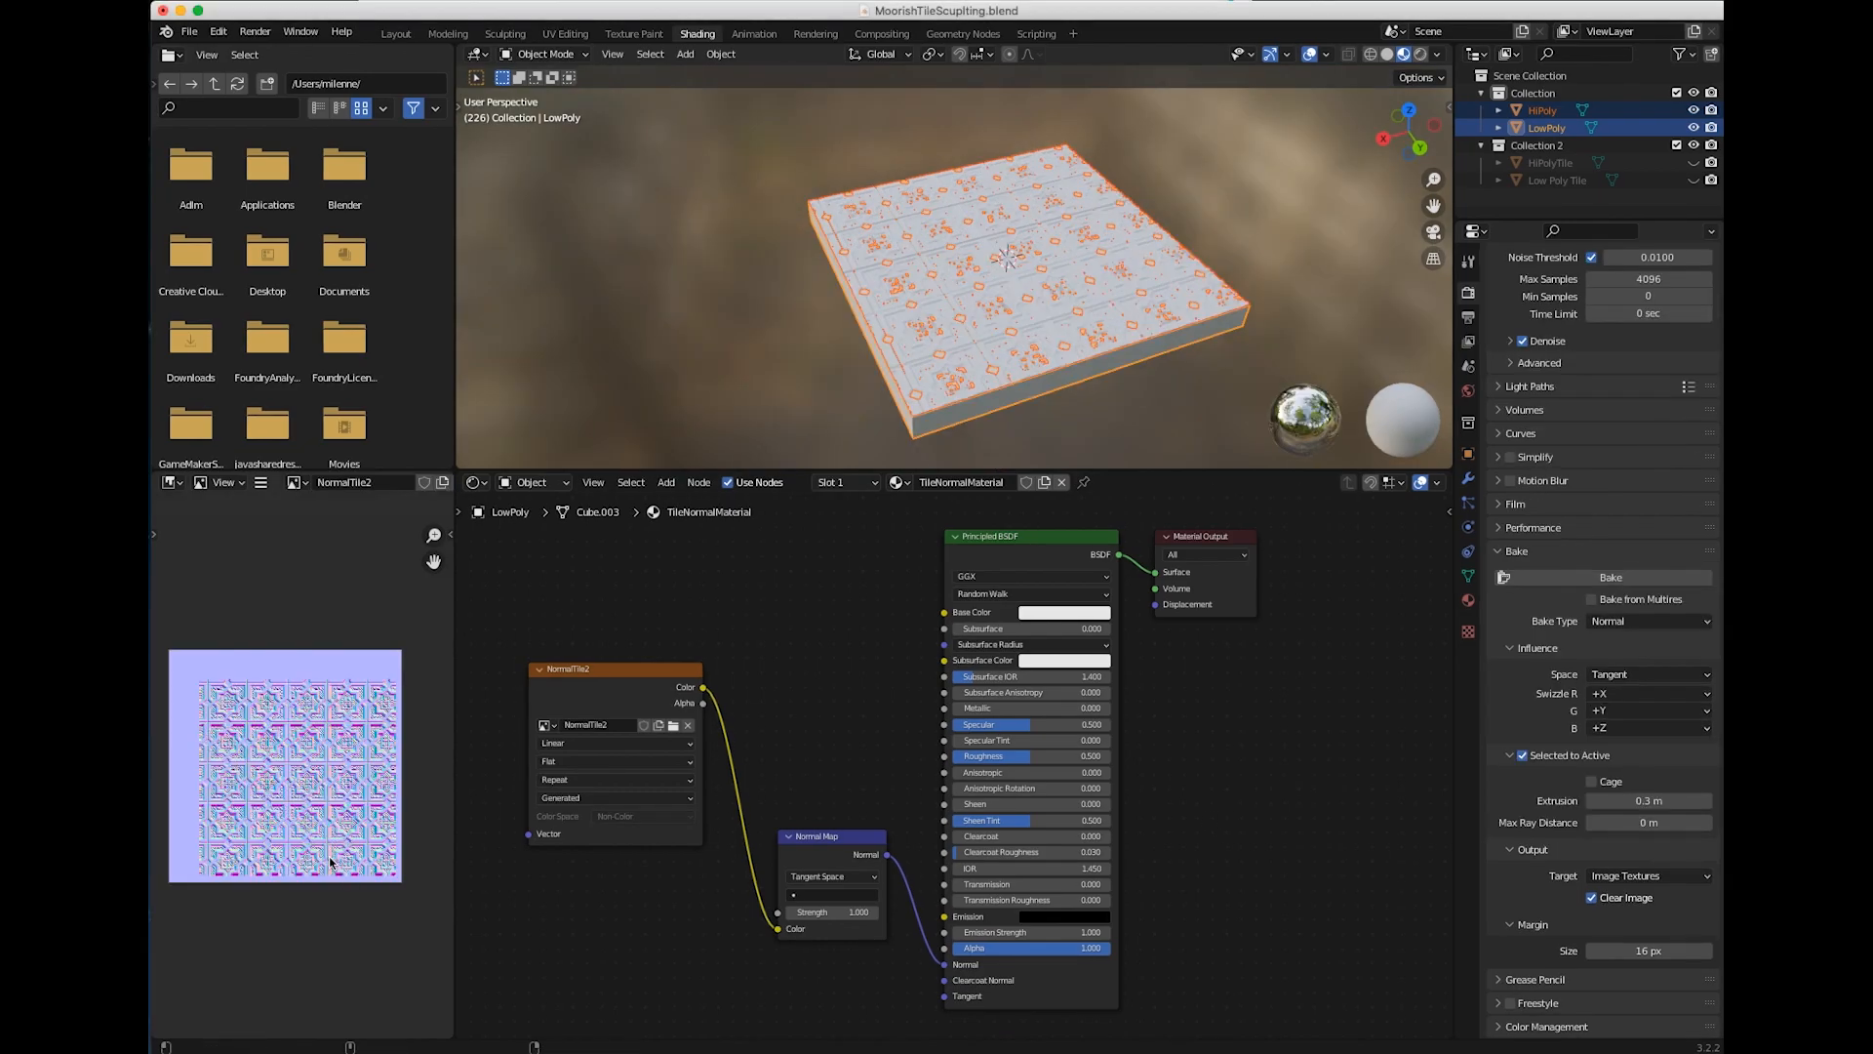
Inspect the baked NormalTile2 image and toggle HiPoly's visibility to compare it with LowPoly's normal-mapped surface
{"action": "scroll", "coordinate": [287, 753], "scroll_direction": "up", "scroll_amount": 3}
{"action": "scroll", "coordinate": [287, 752], "scroll_direction": "down", "scroll_amount": 1}
{"action": "left_click", "coordinate": [1694, 110]}
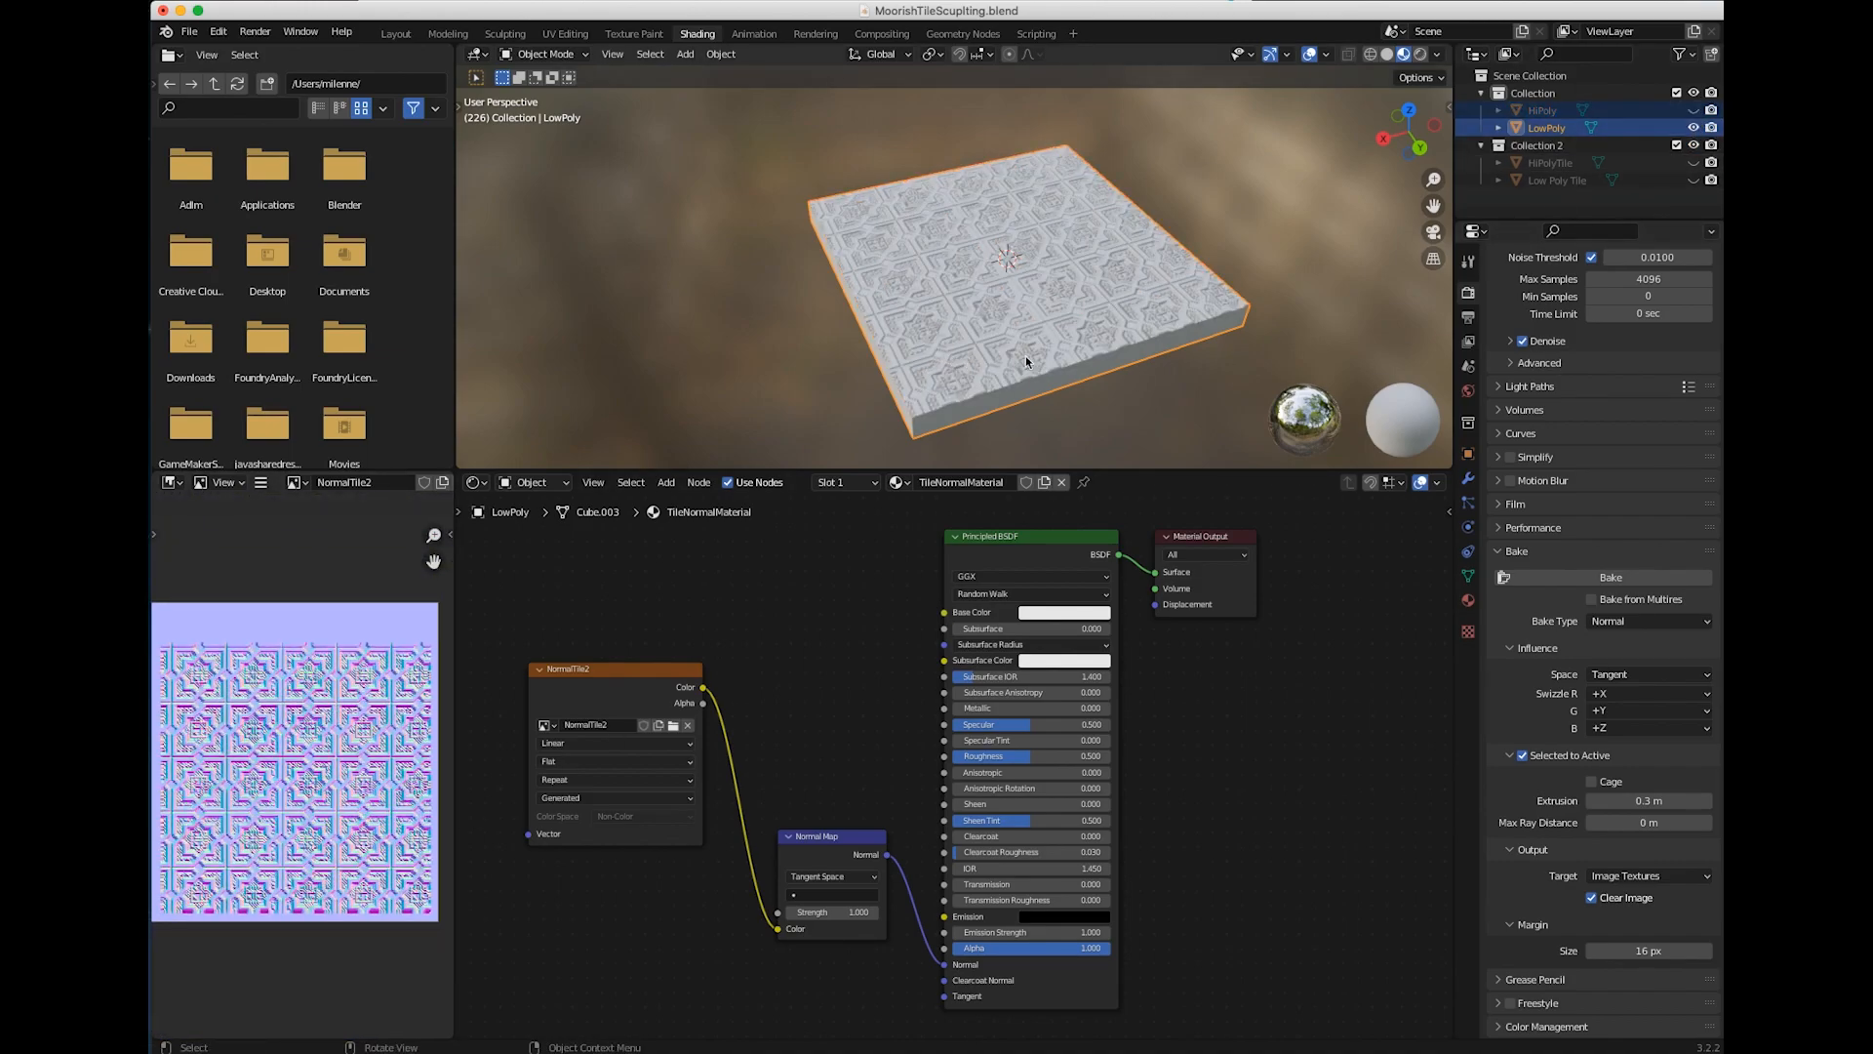
{"action": "left_click", "coordinate": [1694, 110]}
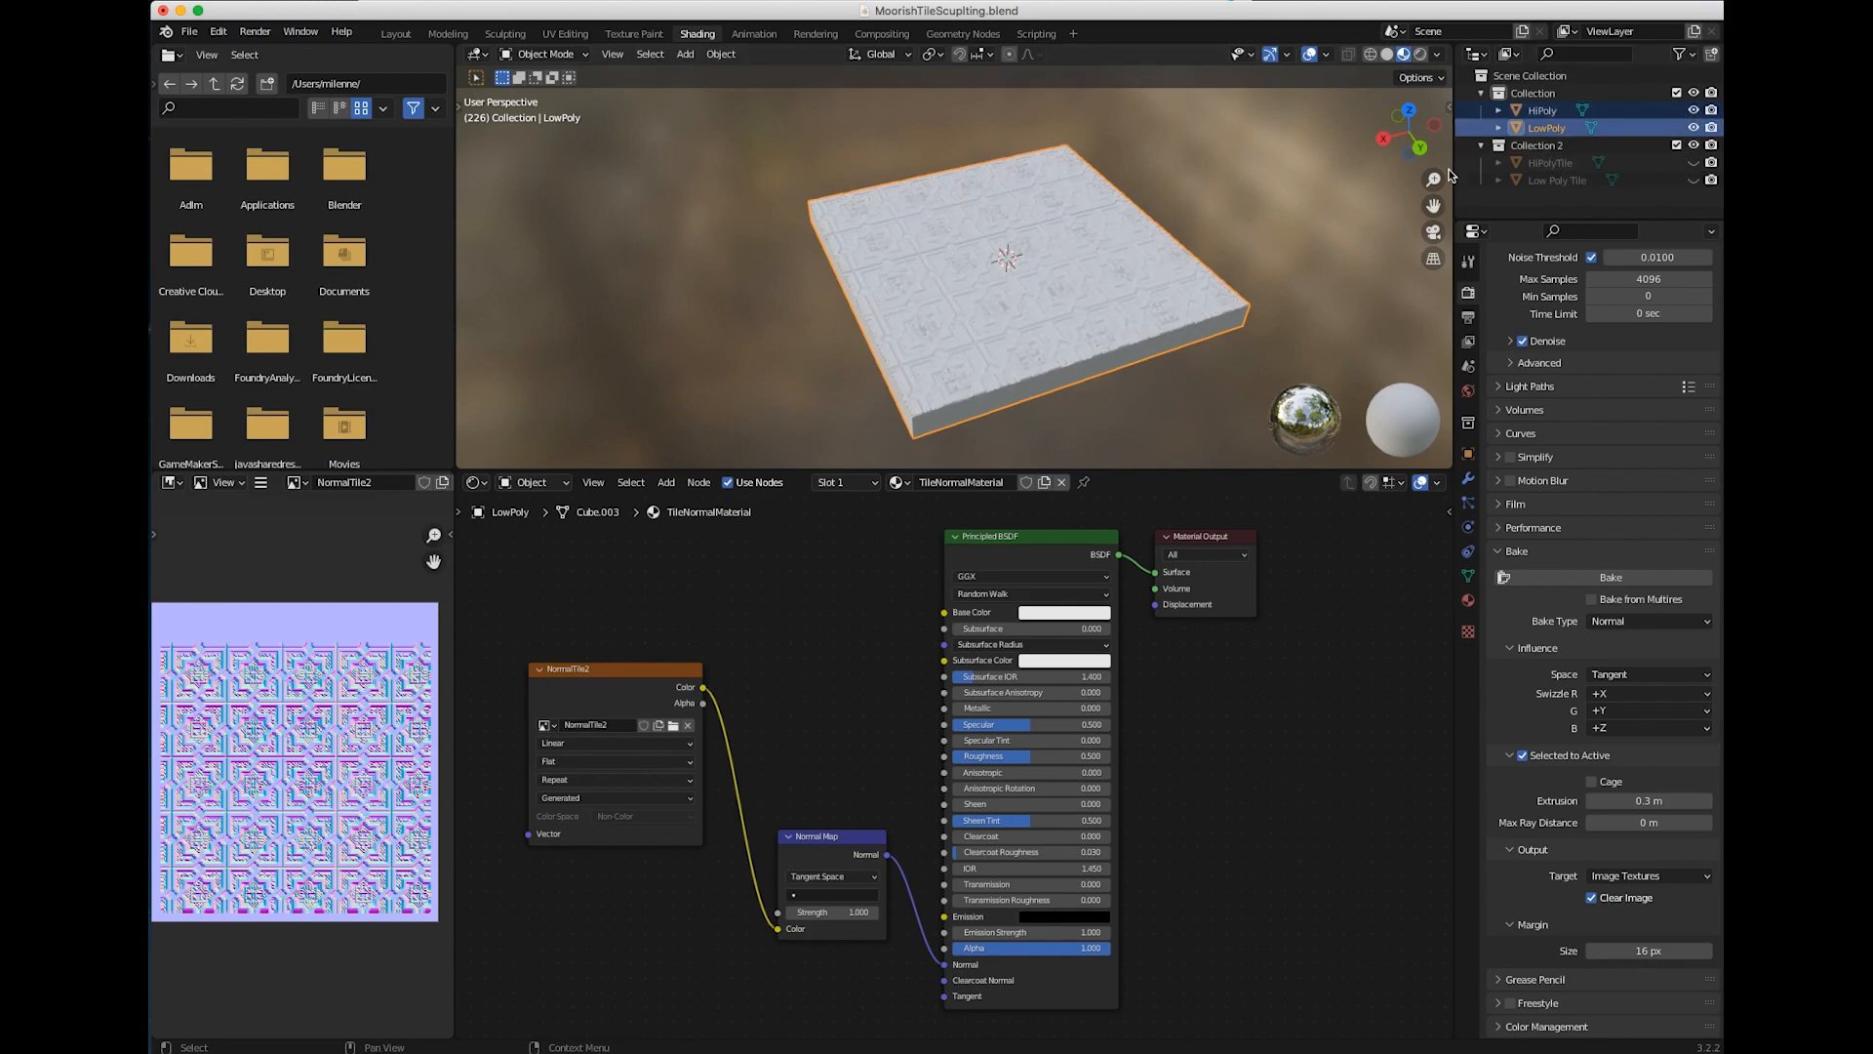
Move HiPoly off LowPoly so the two slabs lie side by side, and enlarge the 3D viewport
{"action": "left_click", "coordinate": [1522, 112]}
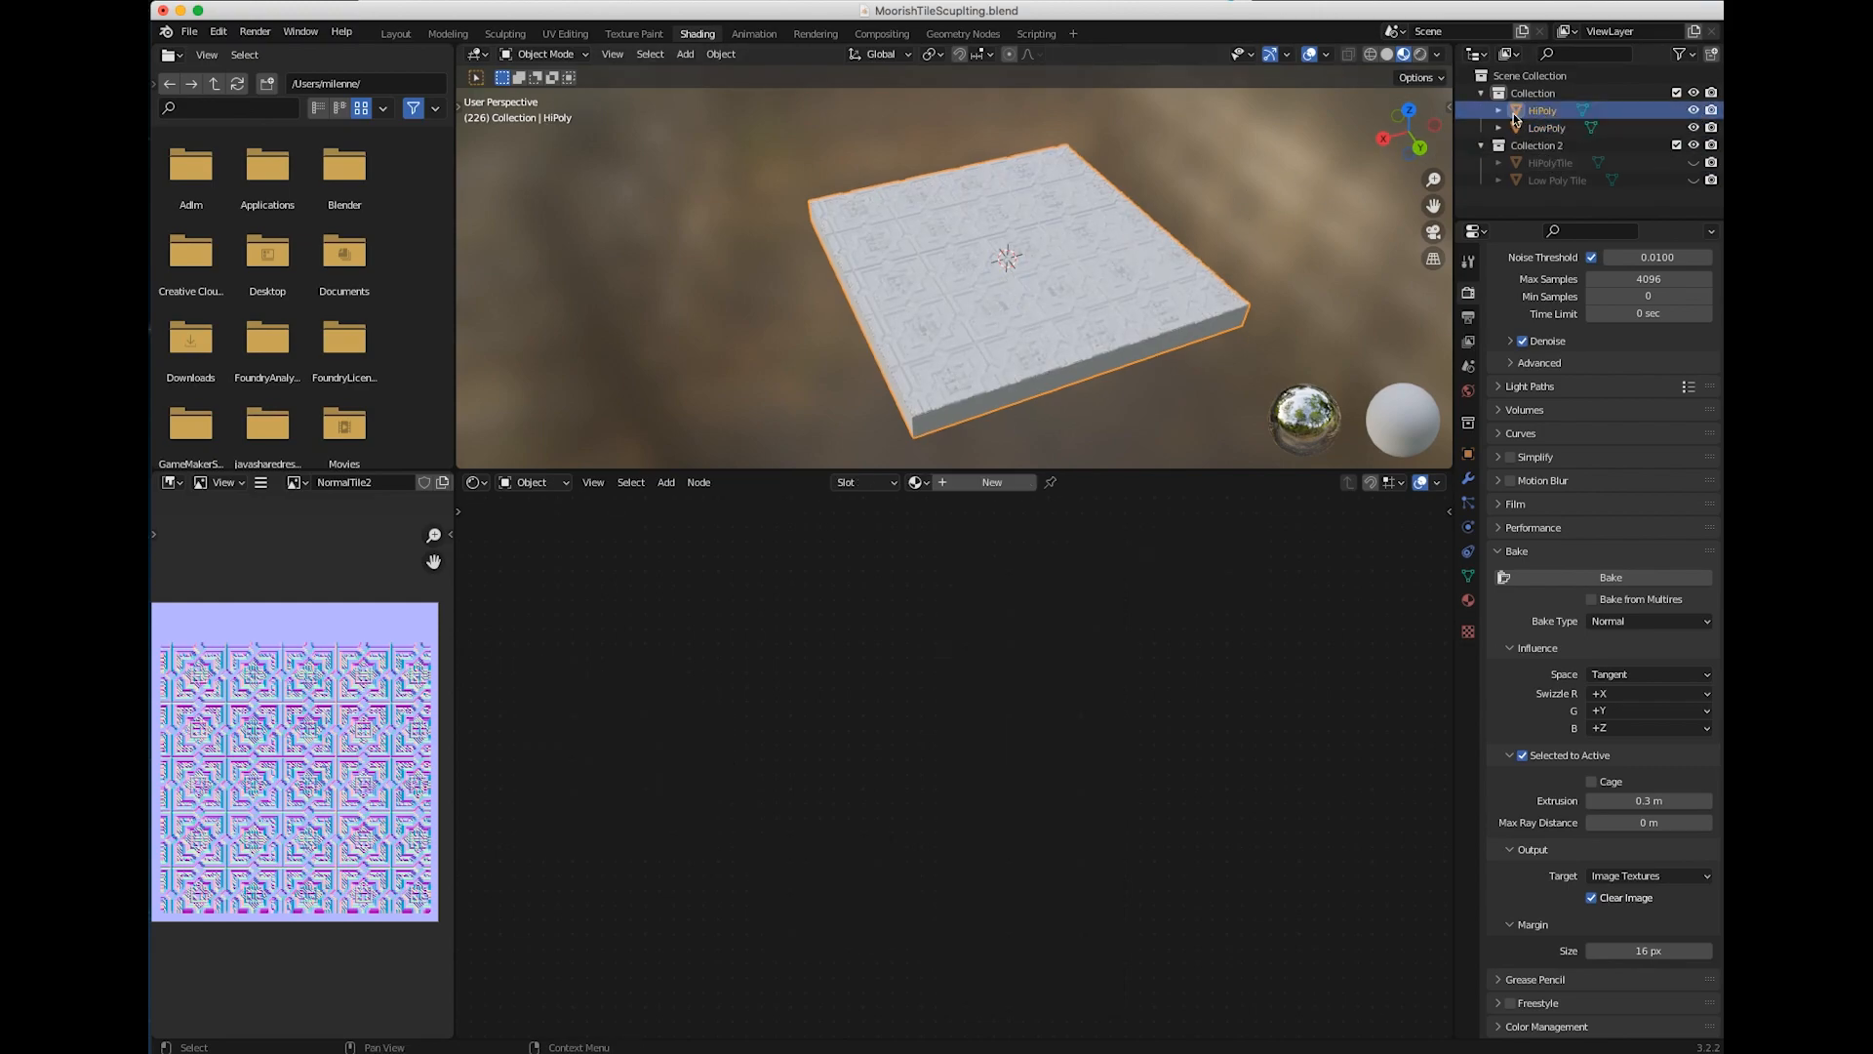
{"action": "key", "text": "shift+space"}
{"action": "key", "text": "g"}
{"action": "left_click_drag", "start_coordinate": [948, 276], "coordinate": [722, 439]}
{"action": "left_click_drag", "start_coordinate": [1102, 472], "coordinate": [1108, 830]}
{"action": "middle_click_drag", "start_coordinate": [1073, 704], "coordinate": [1045, 690]}
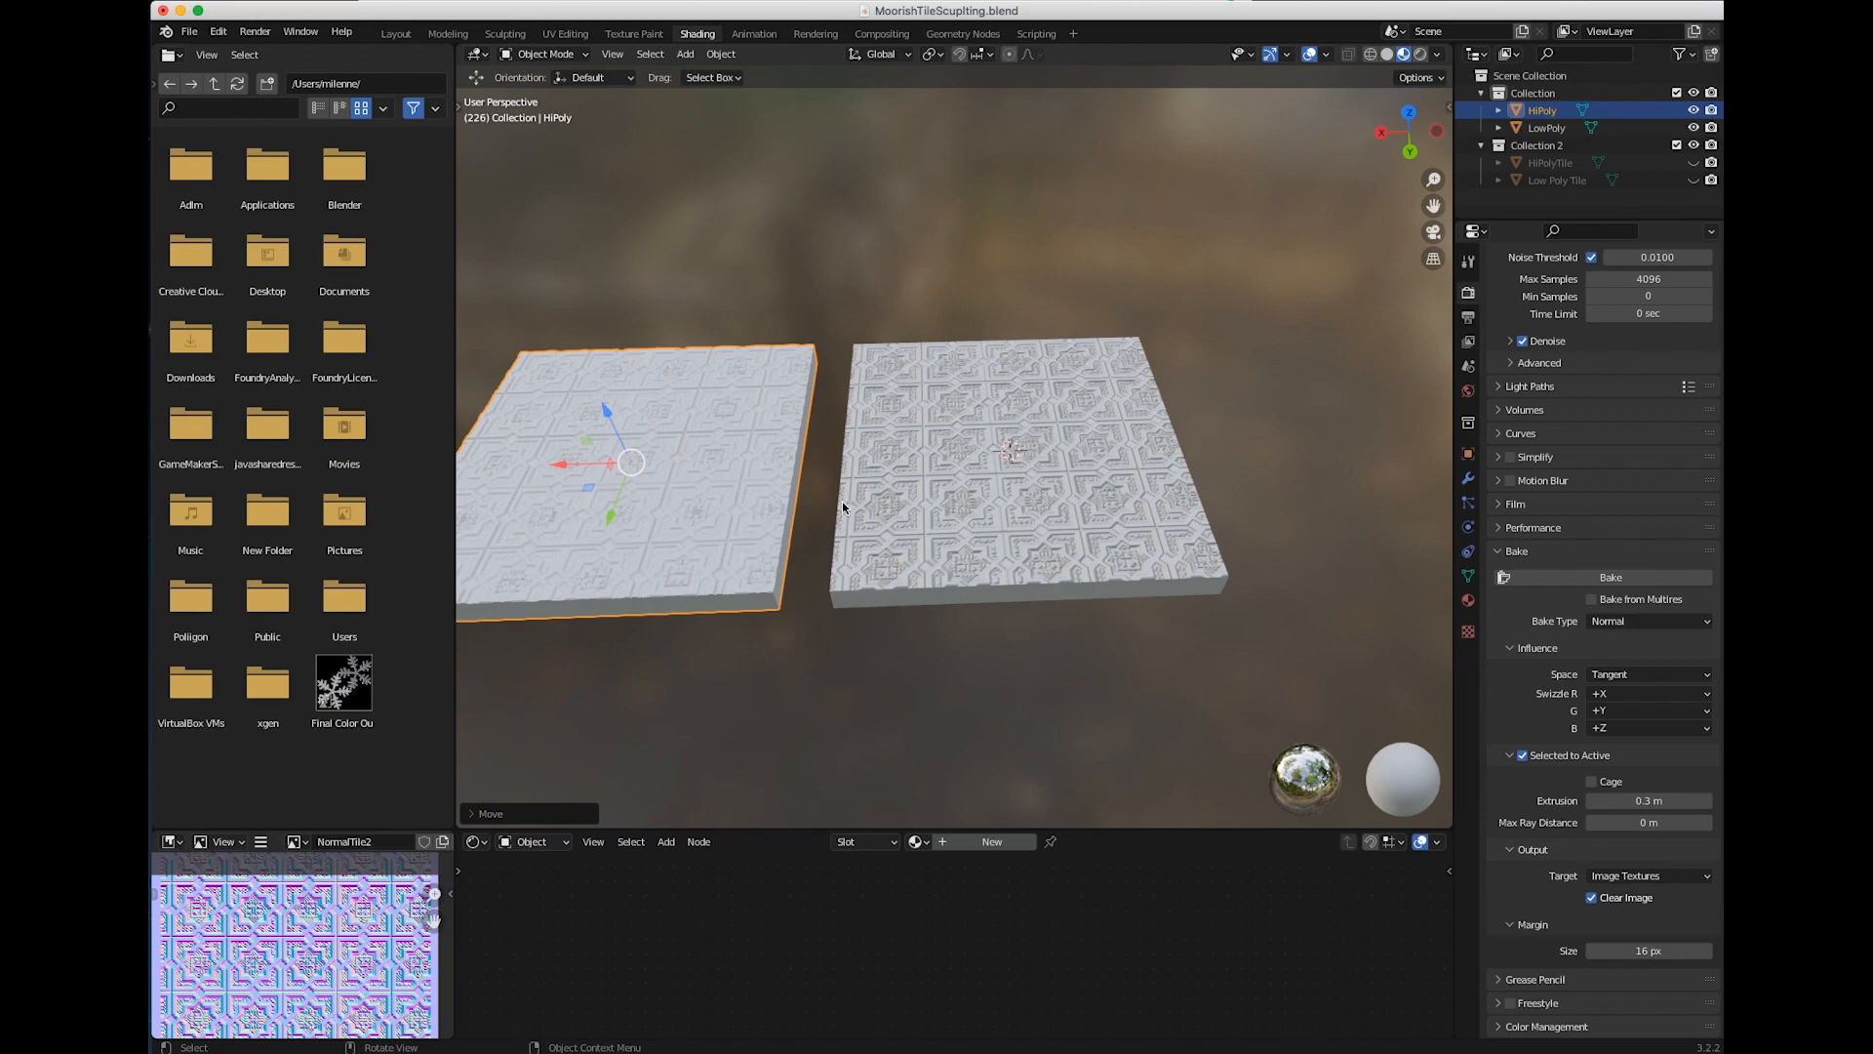
Hide and unhide HiPoly to compare the sculpted slab with the normal-mapped LowPoly slab beside it
{"action": "left_click", "coordinate": [1694, 110]}
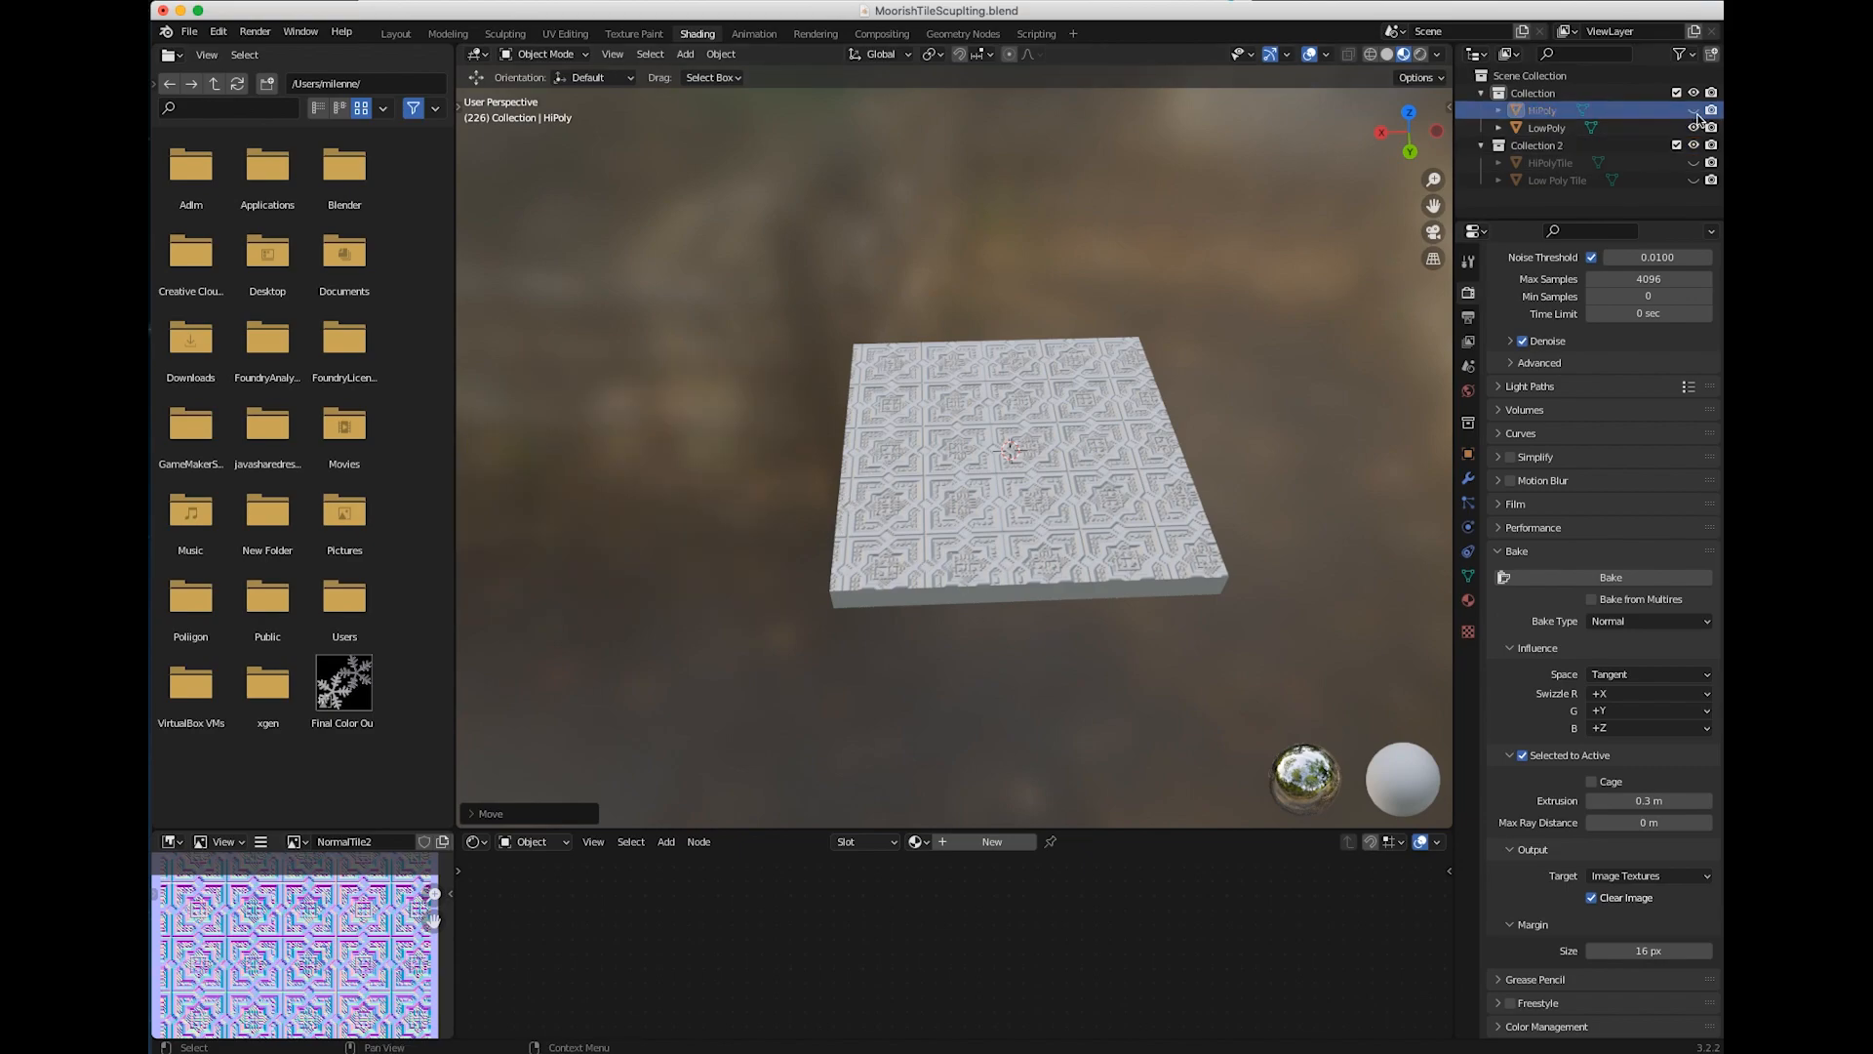
{"action": "left_click", "coordinate": [1694, 110]}
{"action": "middle_click_drag", "start_coordinate": [894, 499], "coordinate": [913, 519]}
Enlarge the image editor and examine the full NormalTile2 bake together with the Bake extrusion setting
{"action": "mouse_move", "coordinate": [319, 952]}
{"action": "middle_mouse_down"}
{"action": "mouse_move", "coordinate": [303, 937]}
{"action": "mouse_move", "coordinate": [325, 938]}
{"action": "middle_mouse_up"}
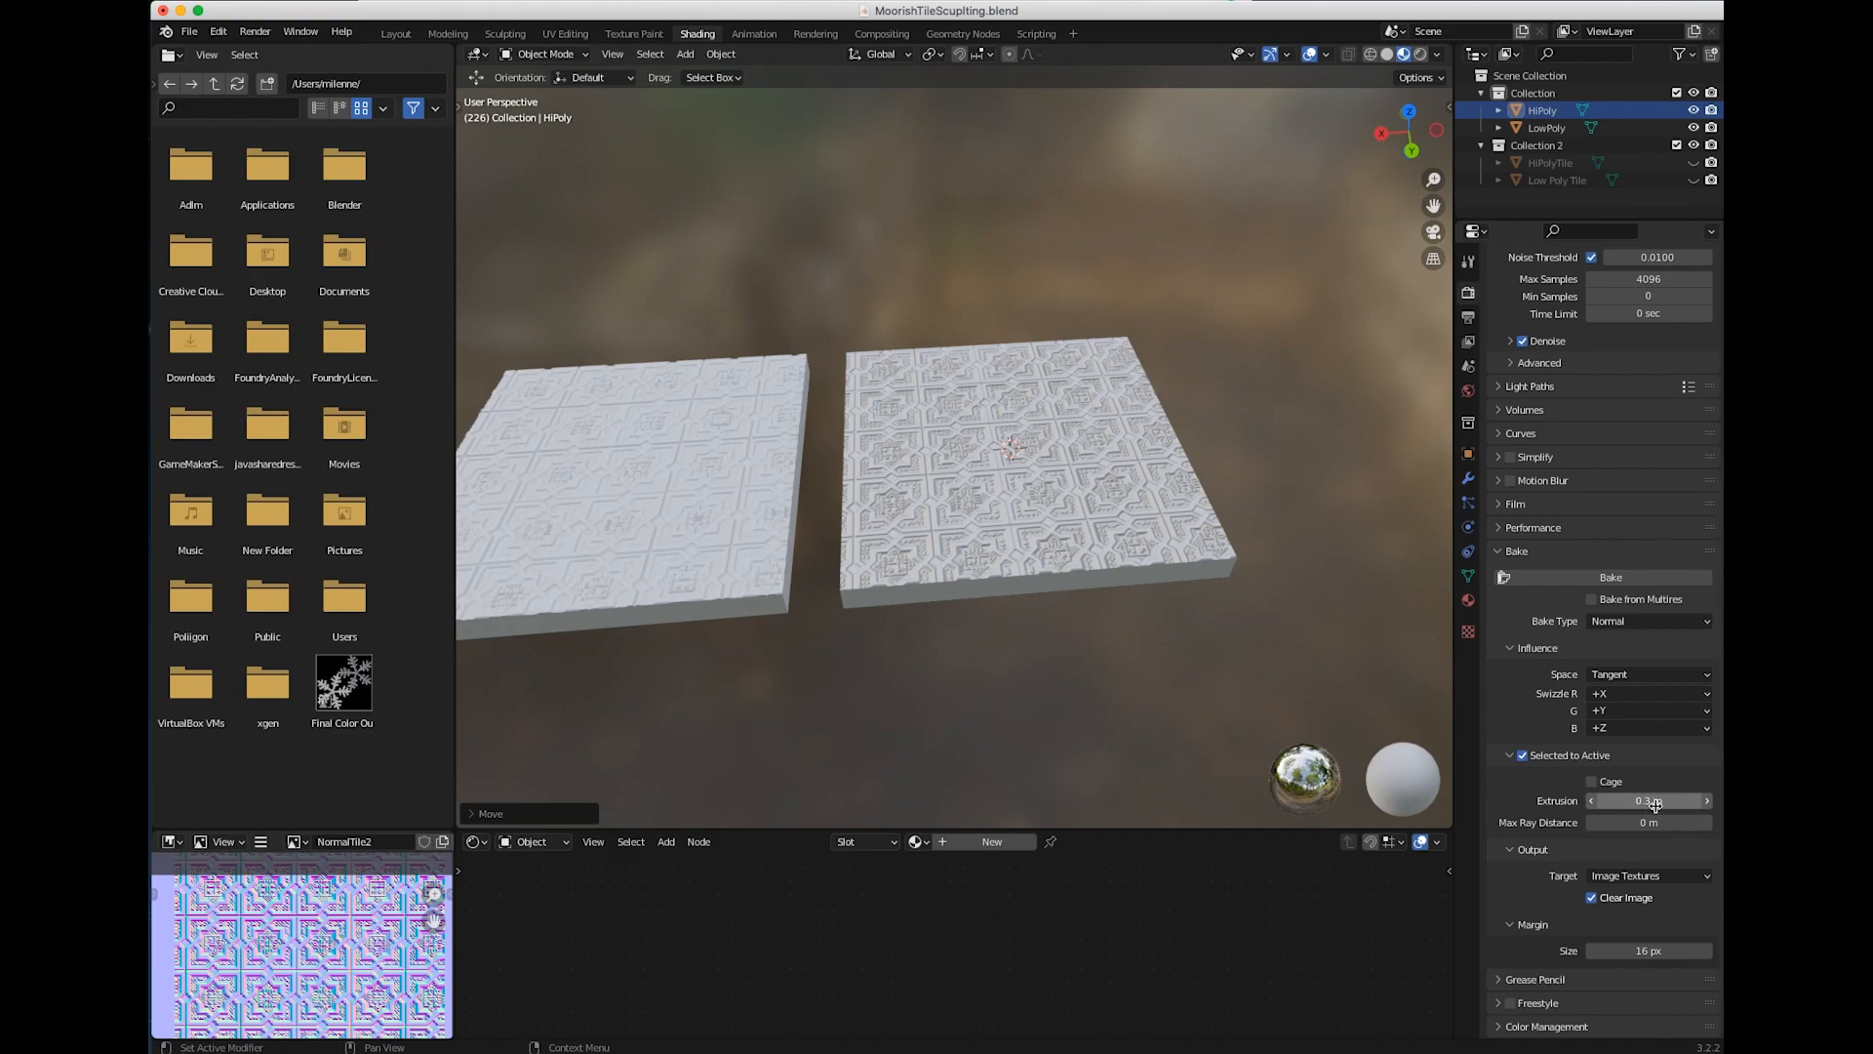
{"action": "scroll", "coordinate": [346, 954], "scroll_direction": "down", "scroll_amount": 2}
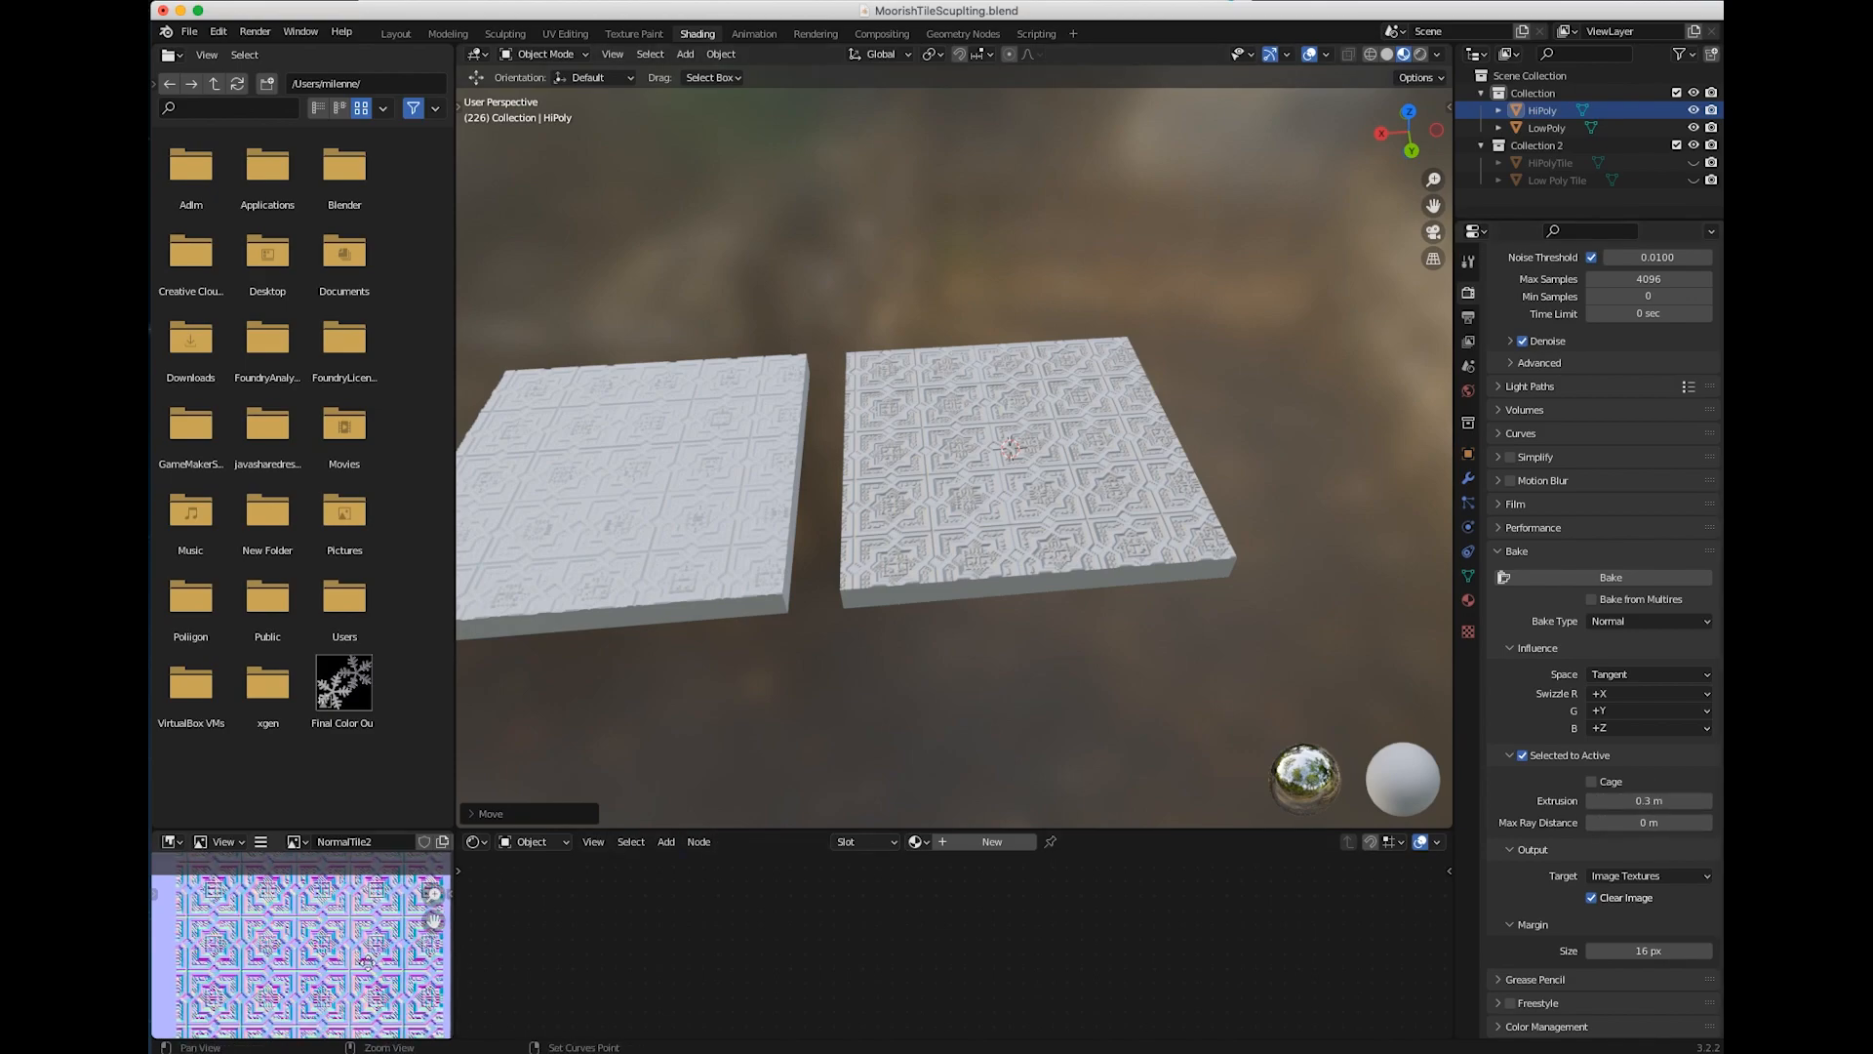
{"action": "middle_click_drag", "start_coordinate": [452, 1037], "coordinate": [292, 930], "text": "ctrl"}
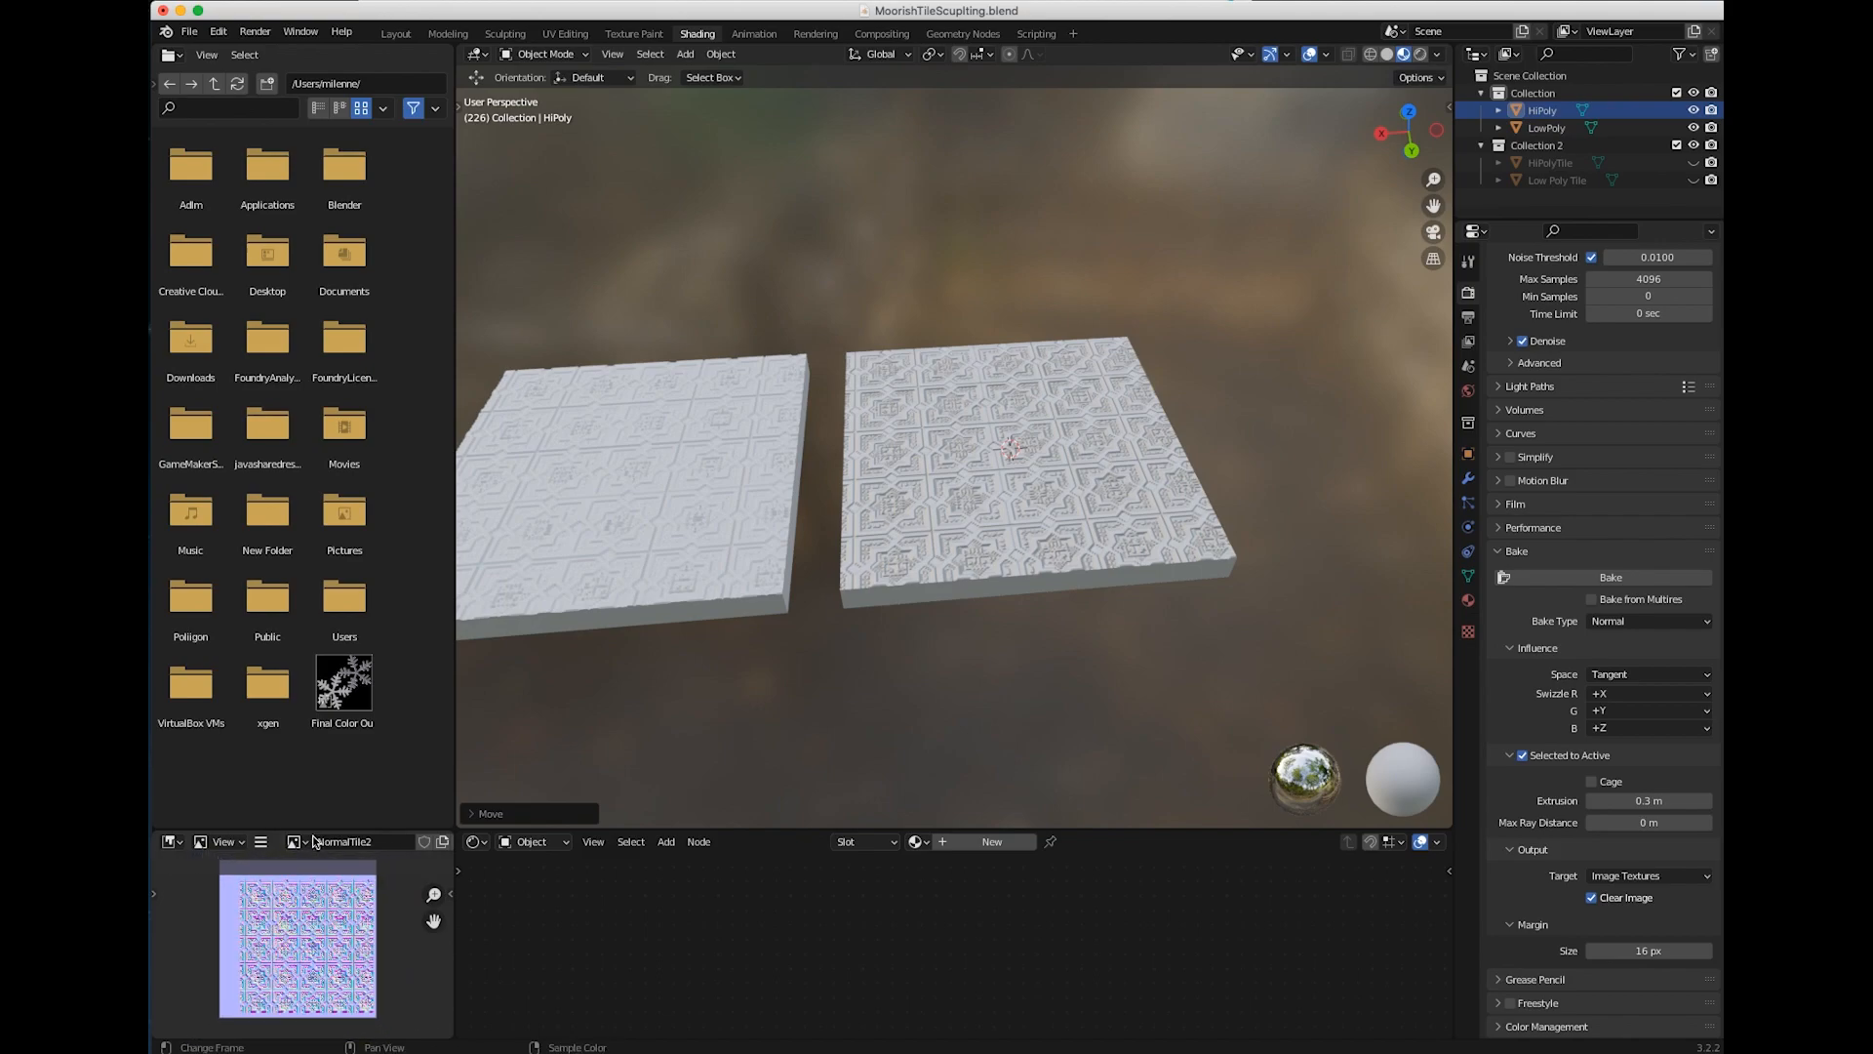
{"action": "left_click_drag", "start_coordinate": [317, 830], "coordinate": [316, 696]}
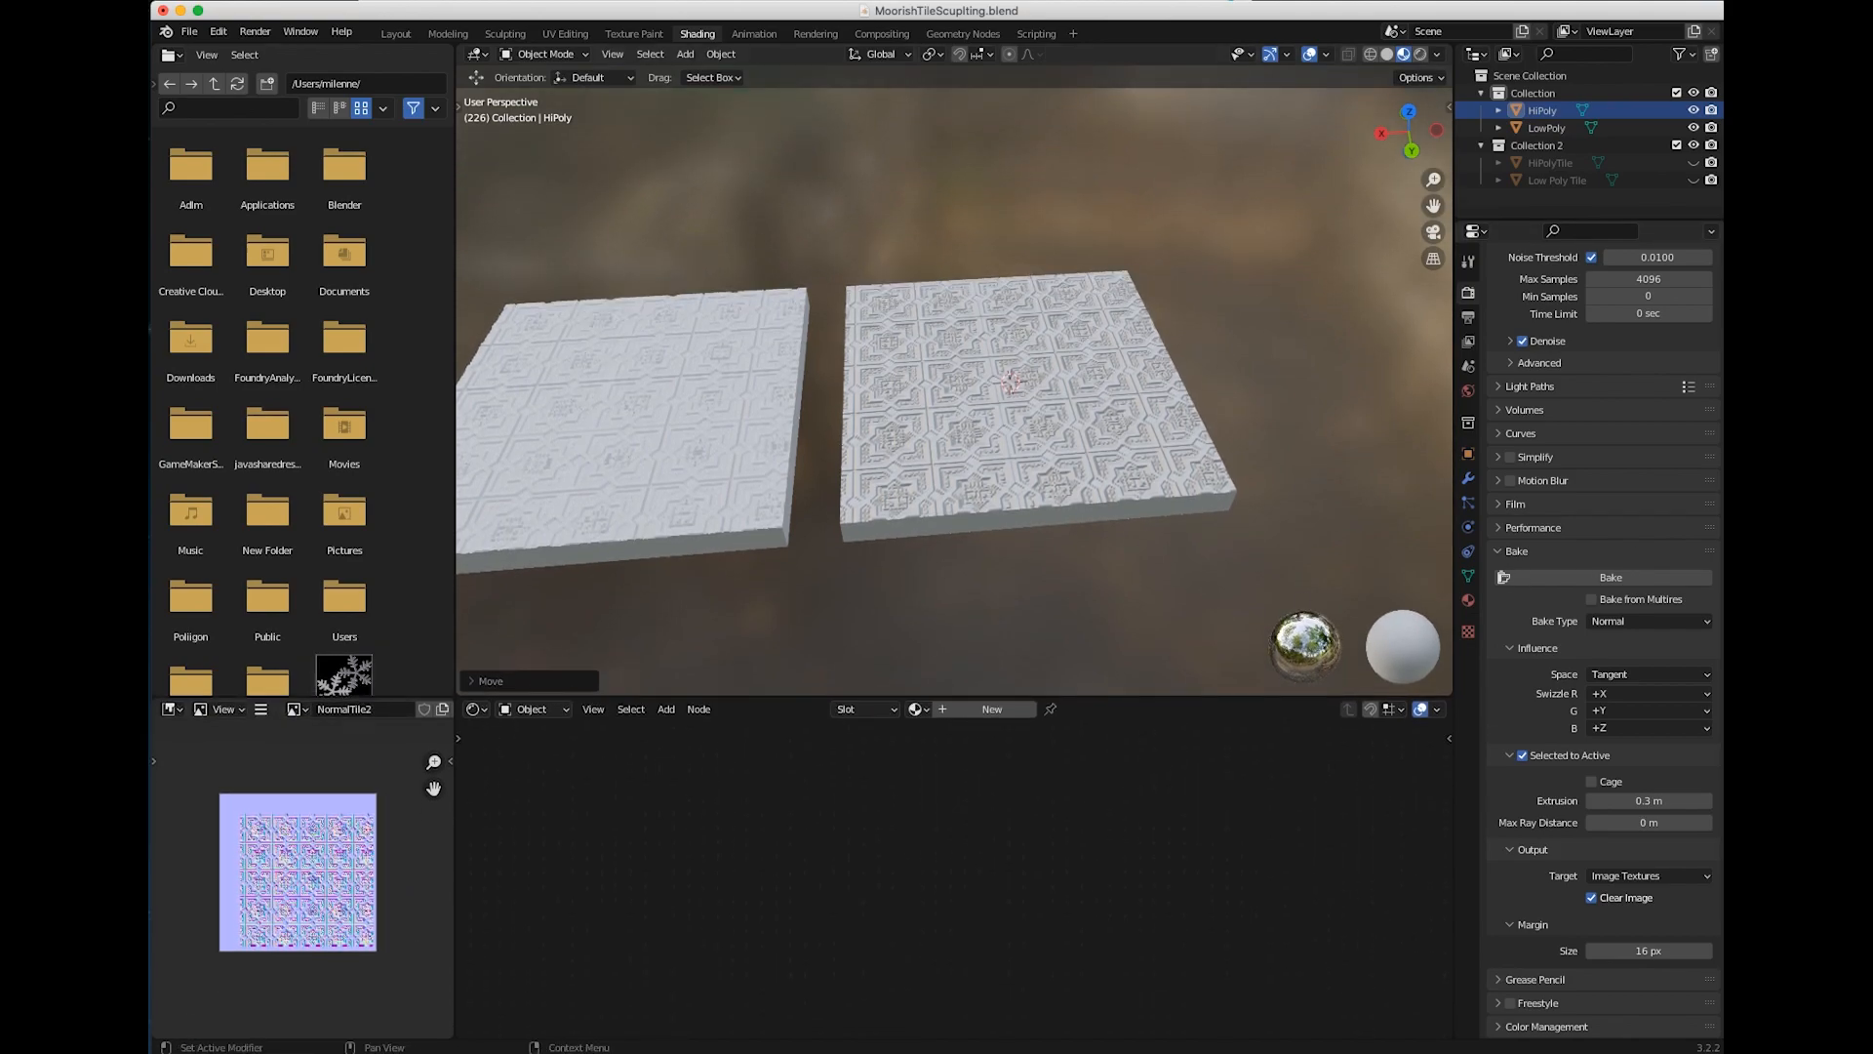
{"action": "left_click", "coordinate": [1631, 804]}
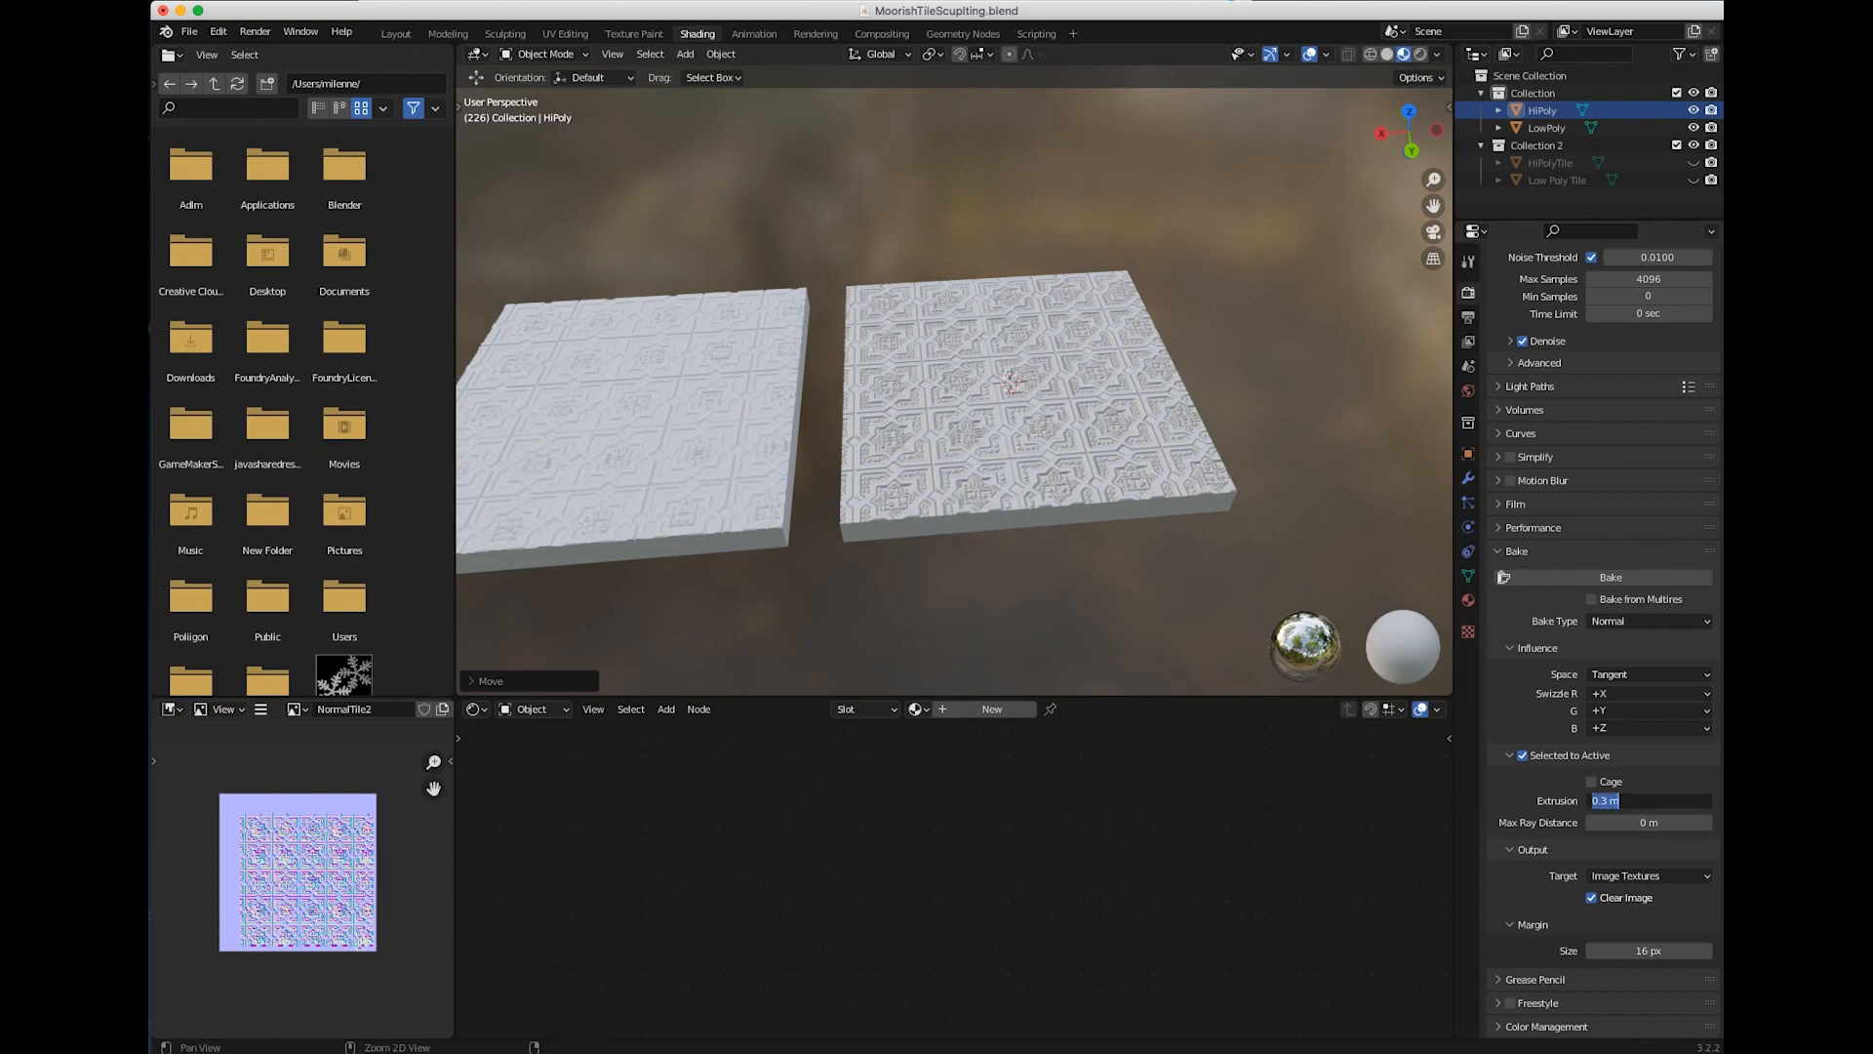
{"action": "left_click", "coordinate": [401, 955]}
{"action": "scroll", "coordinate": [401, 956], "scroll_direction": "up", "scroll_amount": 3}
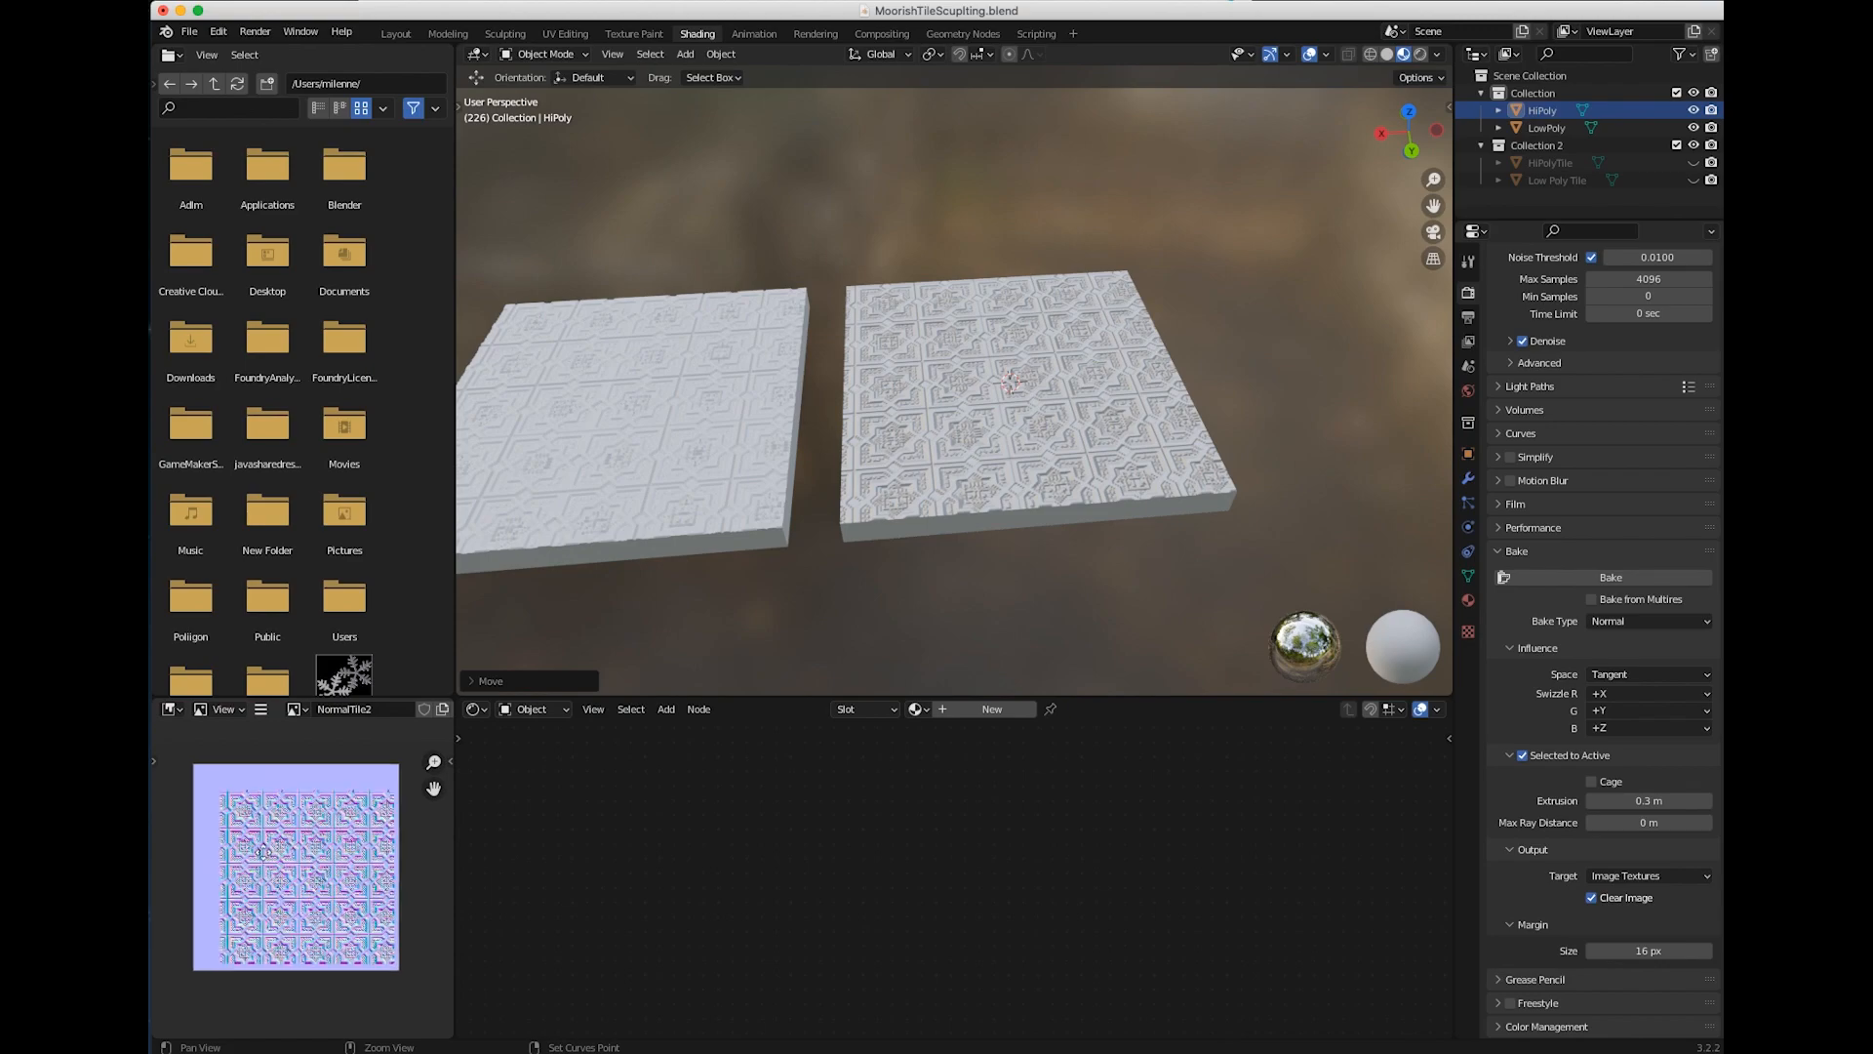
{"action": "scroll", "coordinate": [1097, 519], "scroll_direction": "up", "scroll_amount": 5}
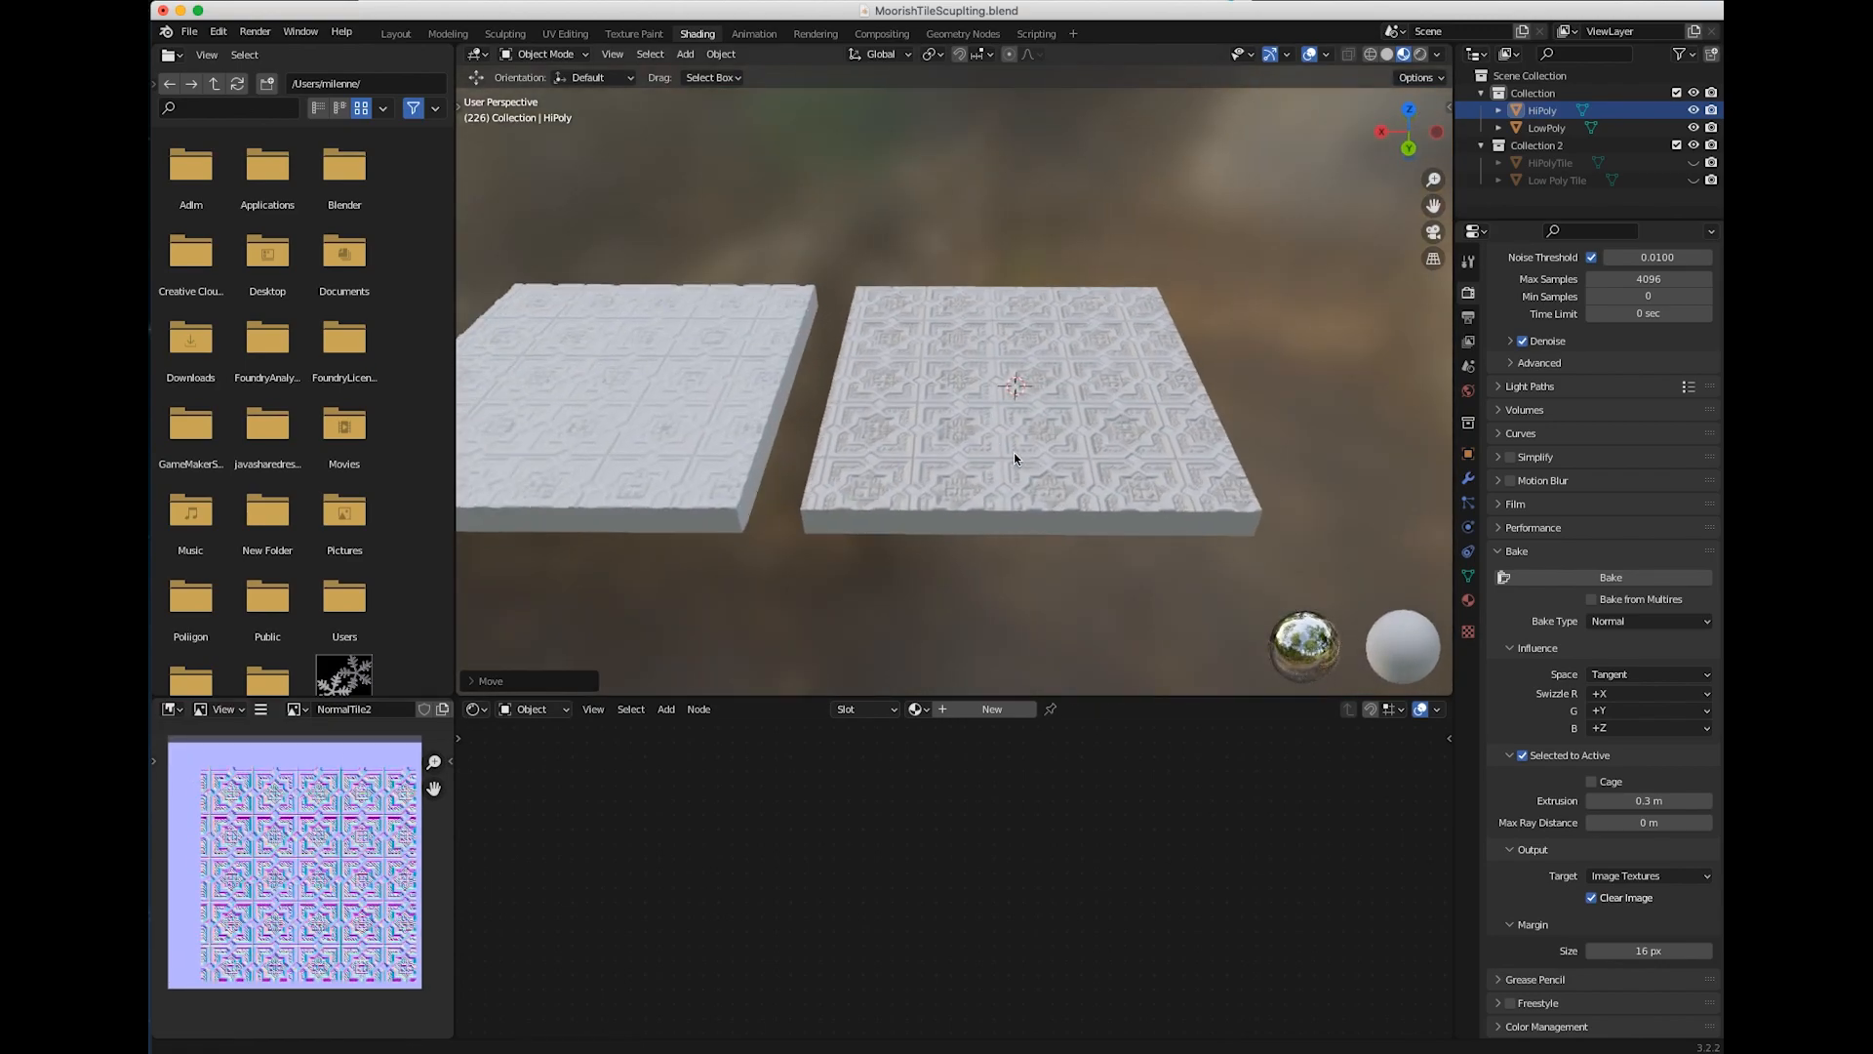
Select LowPoly and compare its surface with the Normal Map node disconnected from and reconnected to the Principled BSDF's Normal input
{"action": "left_click", "coordinate": [1145, 466]}
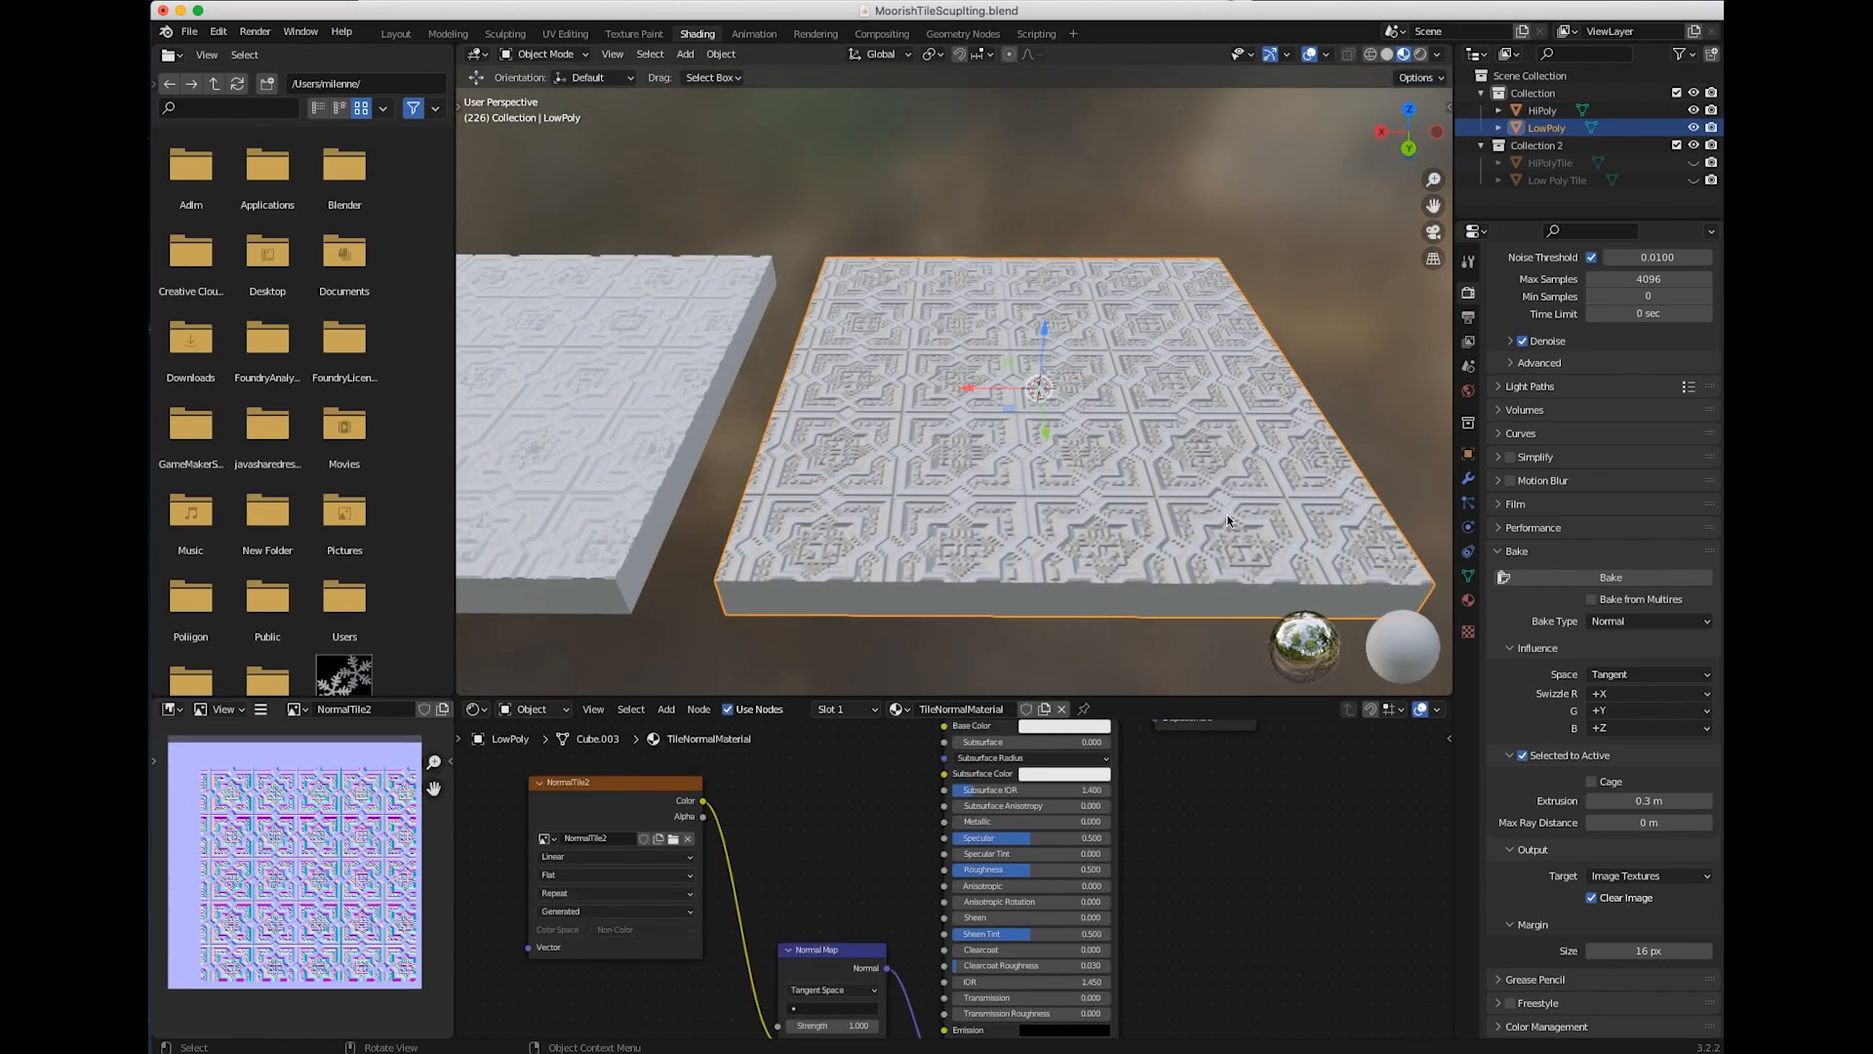
{"action": "scroll", "coordinate": [893, 900], "scroll_direction": "down", "scroll_amount": 7}
{"action": "scroll", "coordinate": [863, 915], "scroll_direction": "up", "scroll_amount": 4}
{"action": "left_click_drag", "start_coordinate": [844, 934], "coordinate": [831, 930]}
{"action": "scroll", "coordinate": [986, 839], "scroll_direction": "up", "scroll_amount": 2}
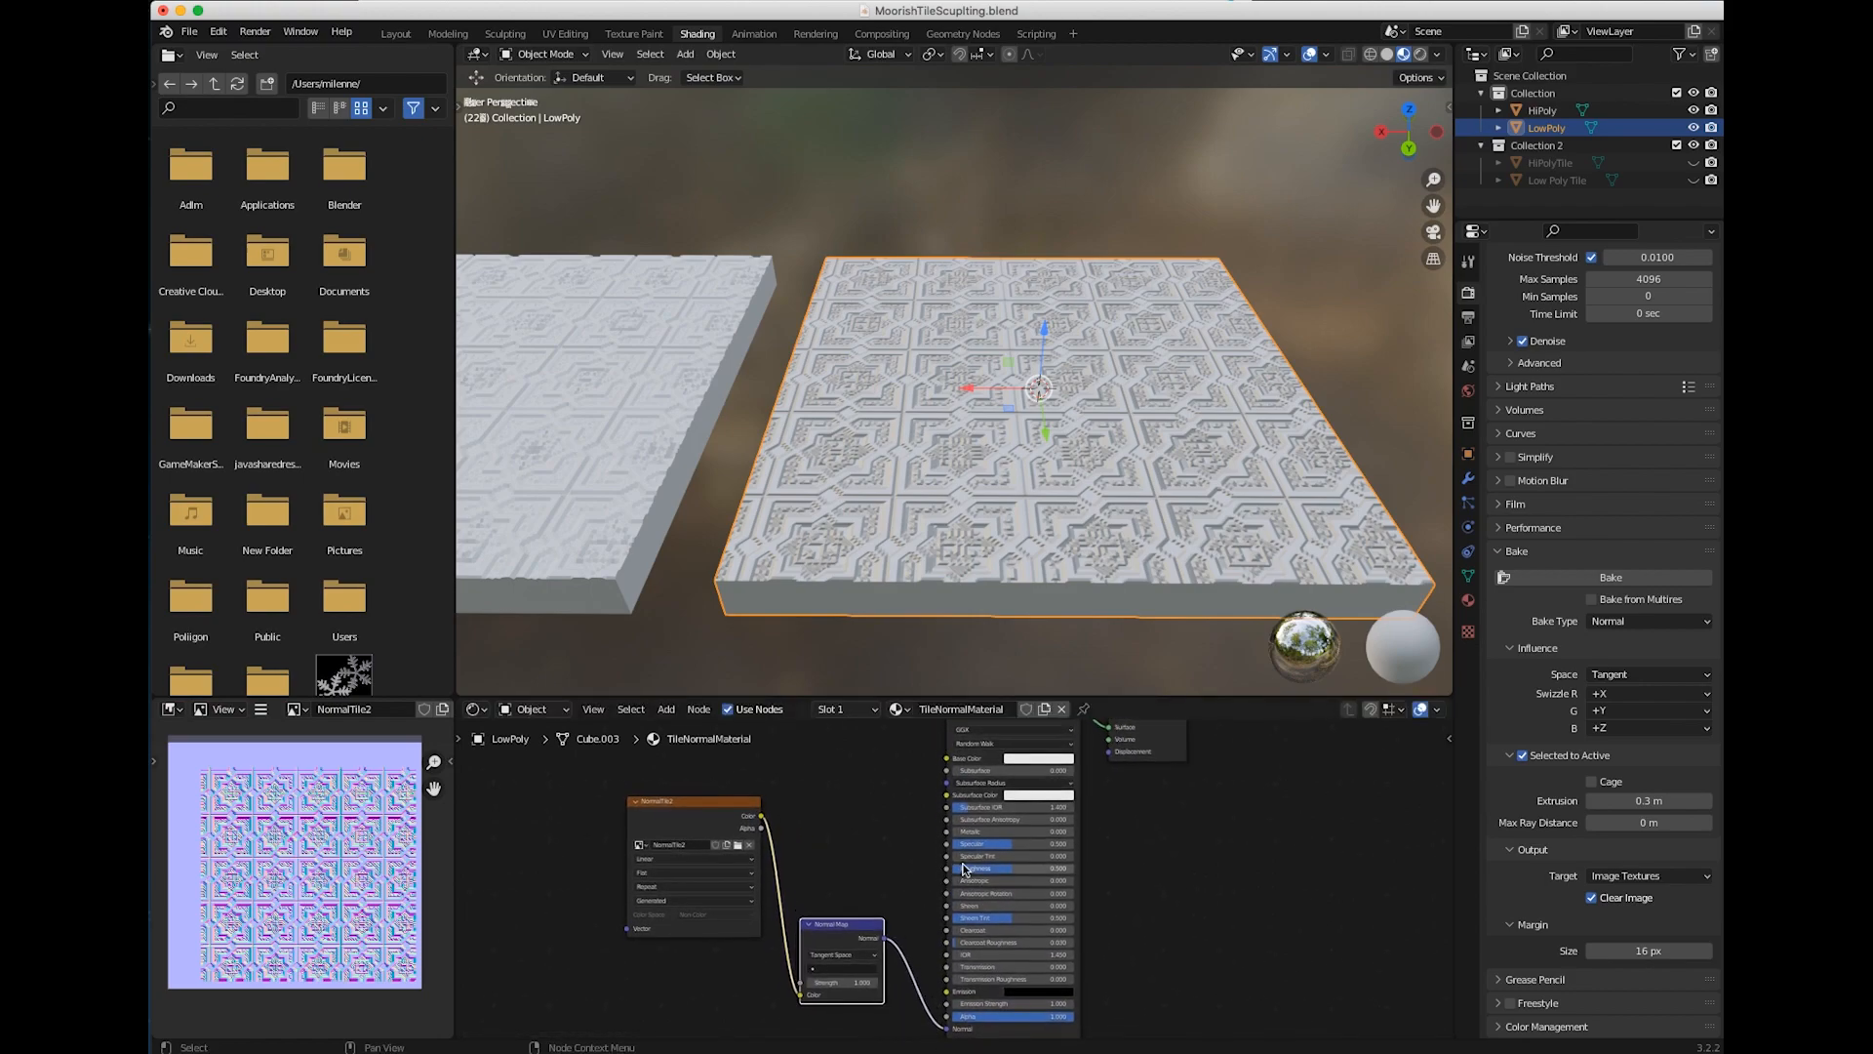
{"action": "scroll", "coordinate": [949, 1010], "scroll_direction": "down", "scroll_amount": 2}
{"action": "left_click_drag", "start_coordinate": [946, 1010], "coordinate": [898, 1025]}
{"action": "middle_click_drag", "start_coordinate": [978, 634], "coordinate": [925, 781]}
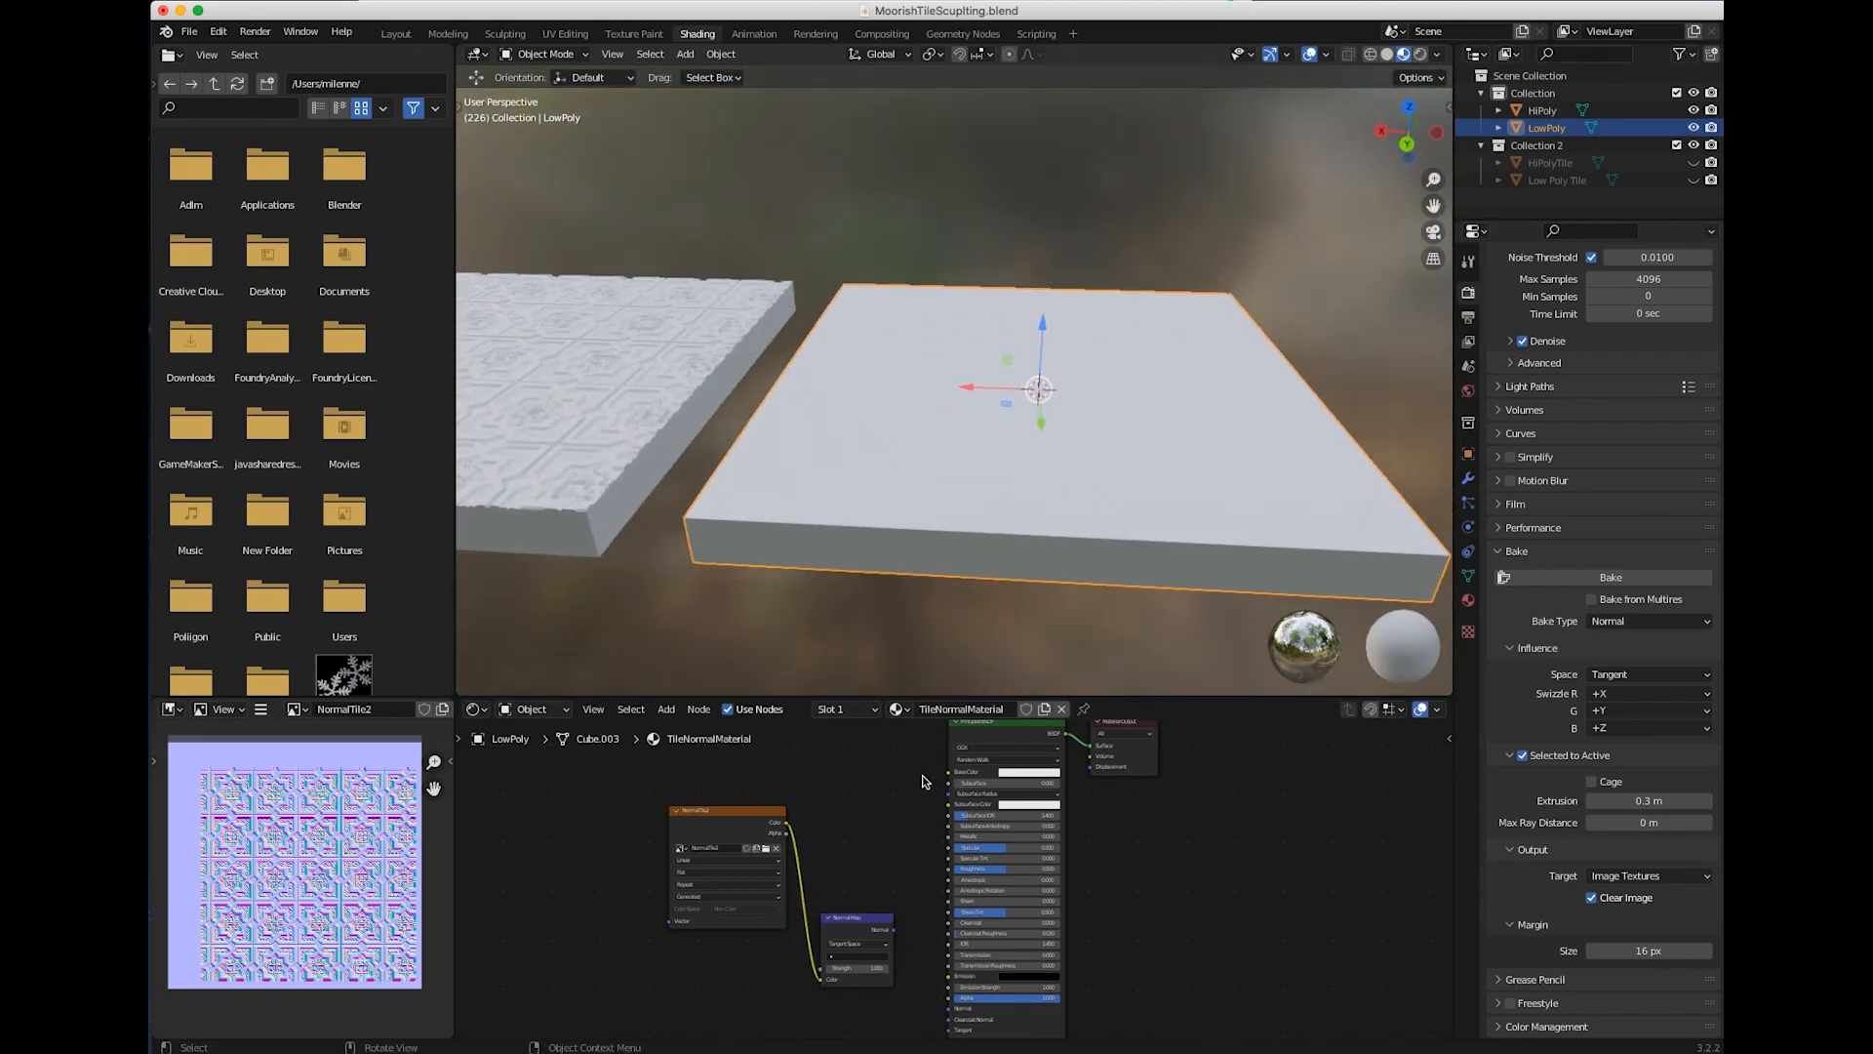
{"action": "left_click_drag", "start_coordinate": [893, 929], "coordinate": [936, 995]}
{"action": "left_click", "coordinate": [885, 858]}
{"action": "left_click_drag", "start_coordinate": [893, 905], "coordinate": [949, 983]}
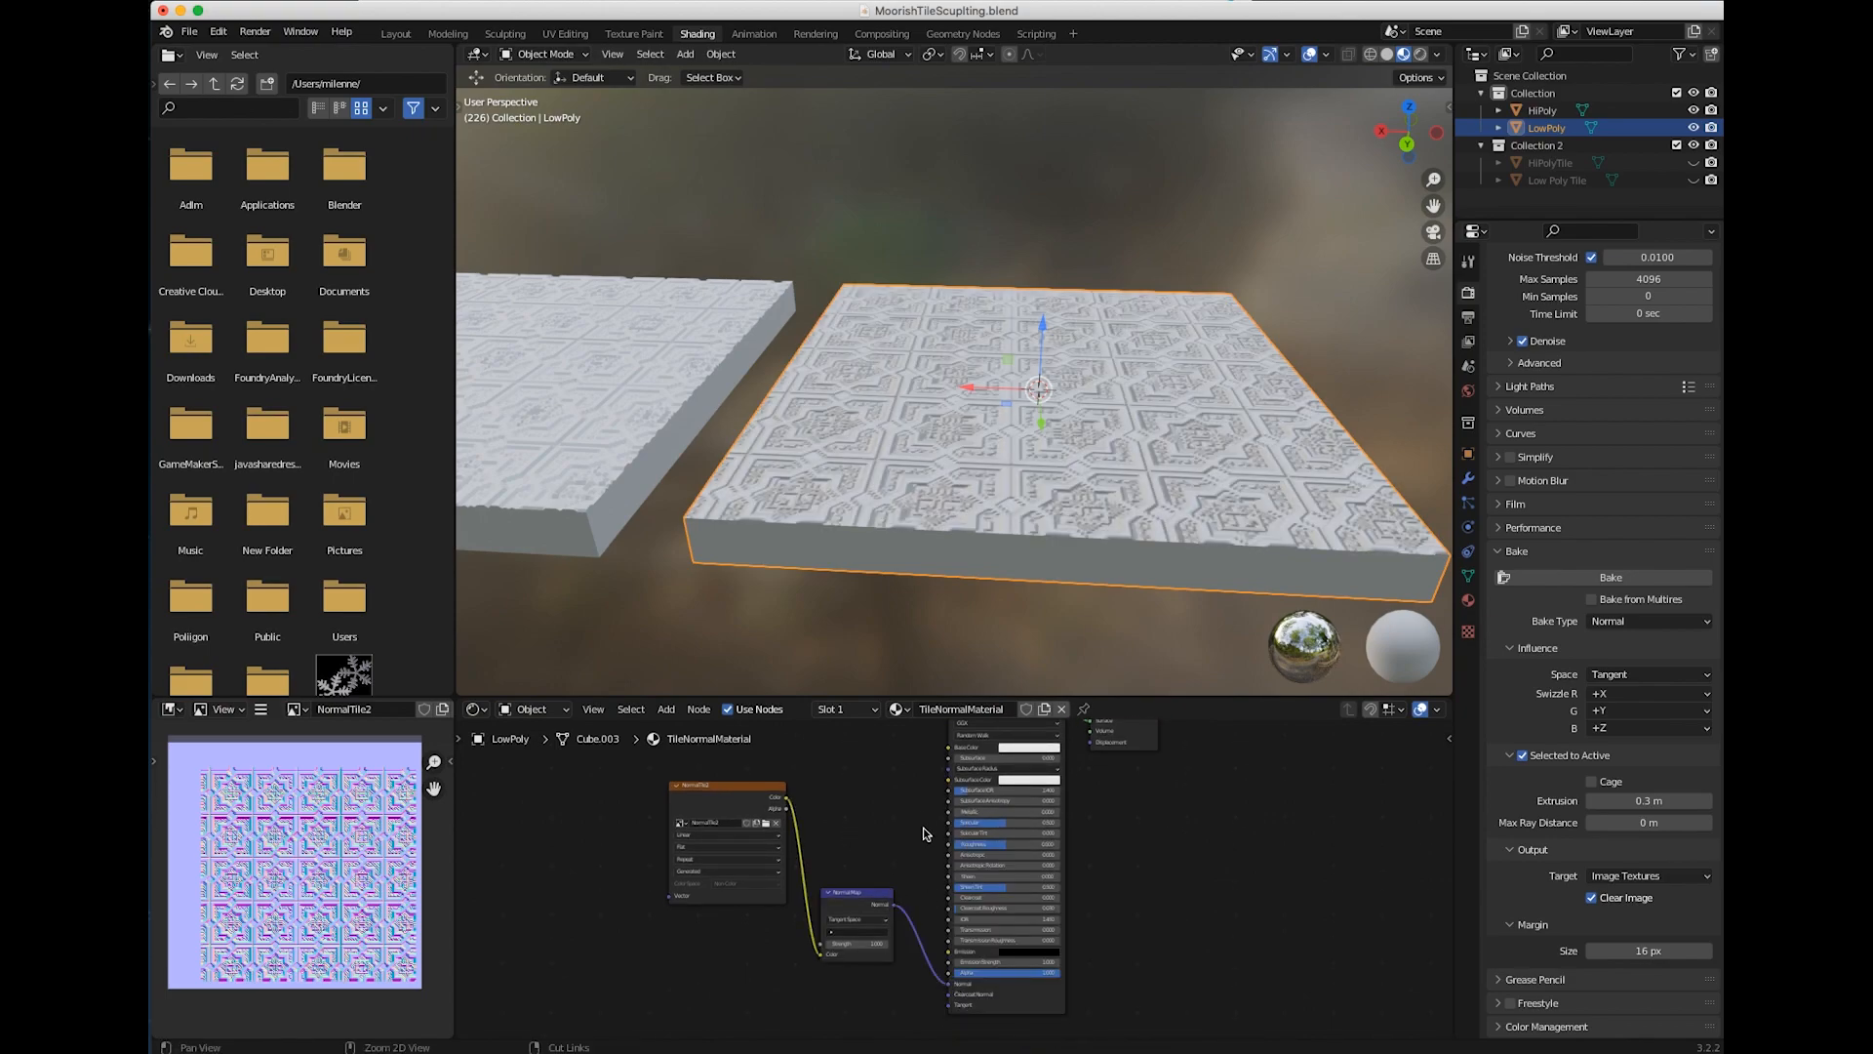
Enlarge the node editor and add a ColorRamp node above the NormalTile2 texture node
{"action": "scroll", "coordinate": [914, 789], "scroll_direction": "down", "scroll_amount": 2}
{"action": "middle_click_drag", "start_coordinate": [920, 804], "coordinate": [939, 854]}
{"action": "middle_click_drag", "start_coordinate": [941, 851], "coordinate": [866, 697], "text": "ctrl"}
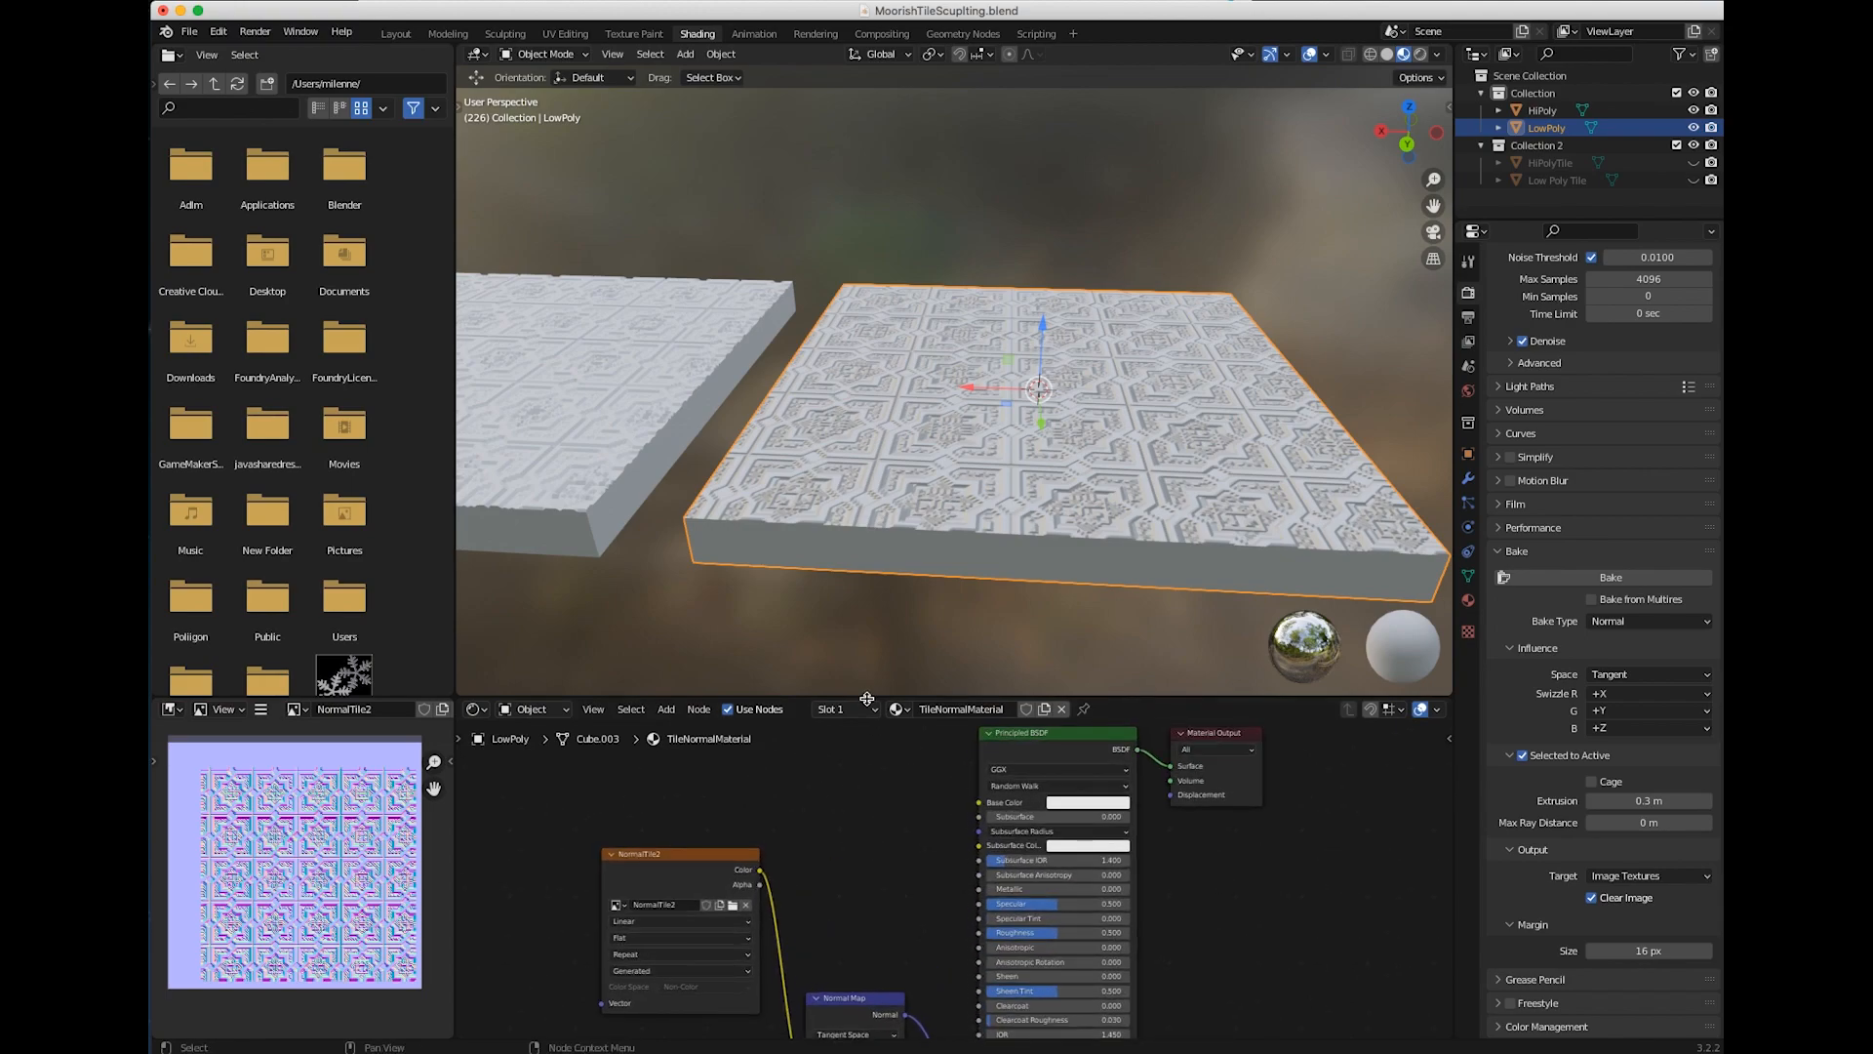
{"action": "left_click_drag", "start_coordinate": [912, 697], "coordinate": [891, 444]}
{"action": "middle_click_drag", "start_coordinate": [892, 438], "coordinate": [925, 395]}
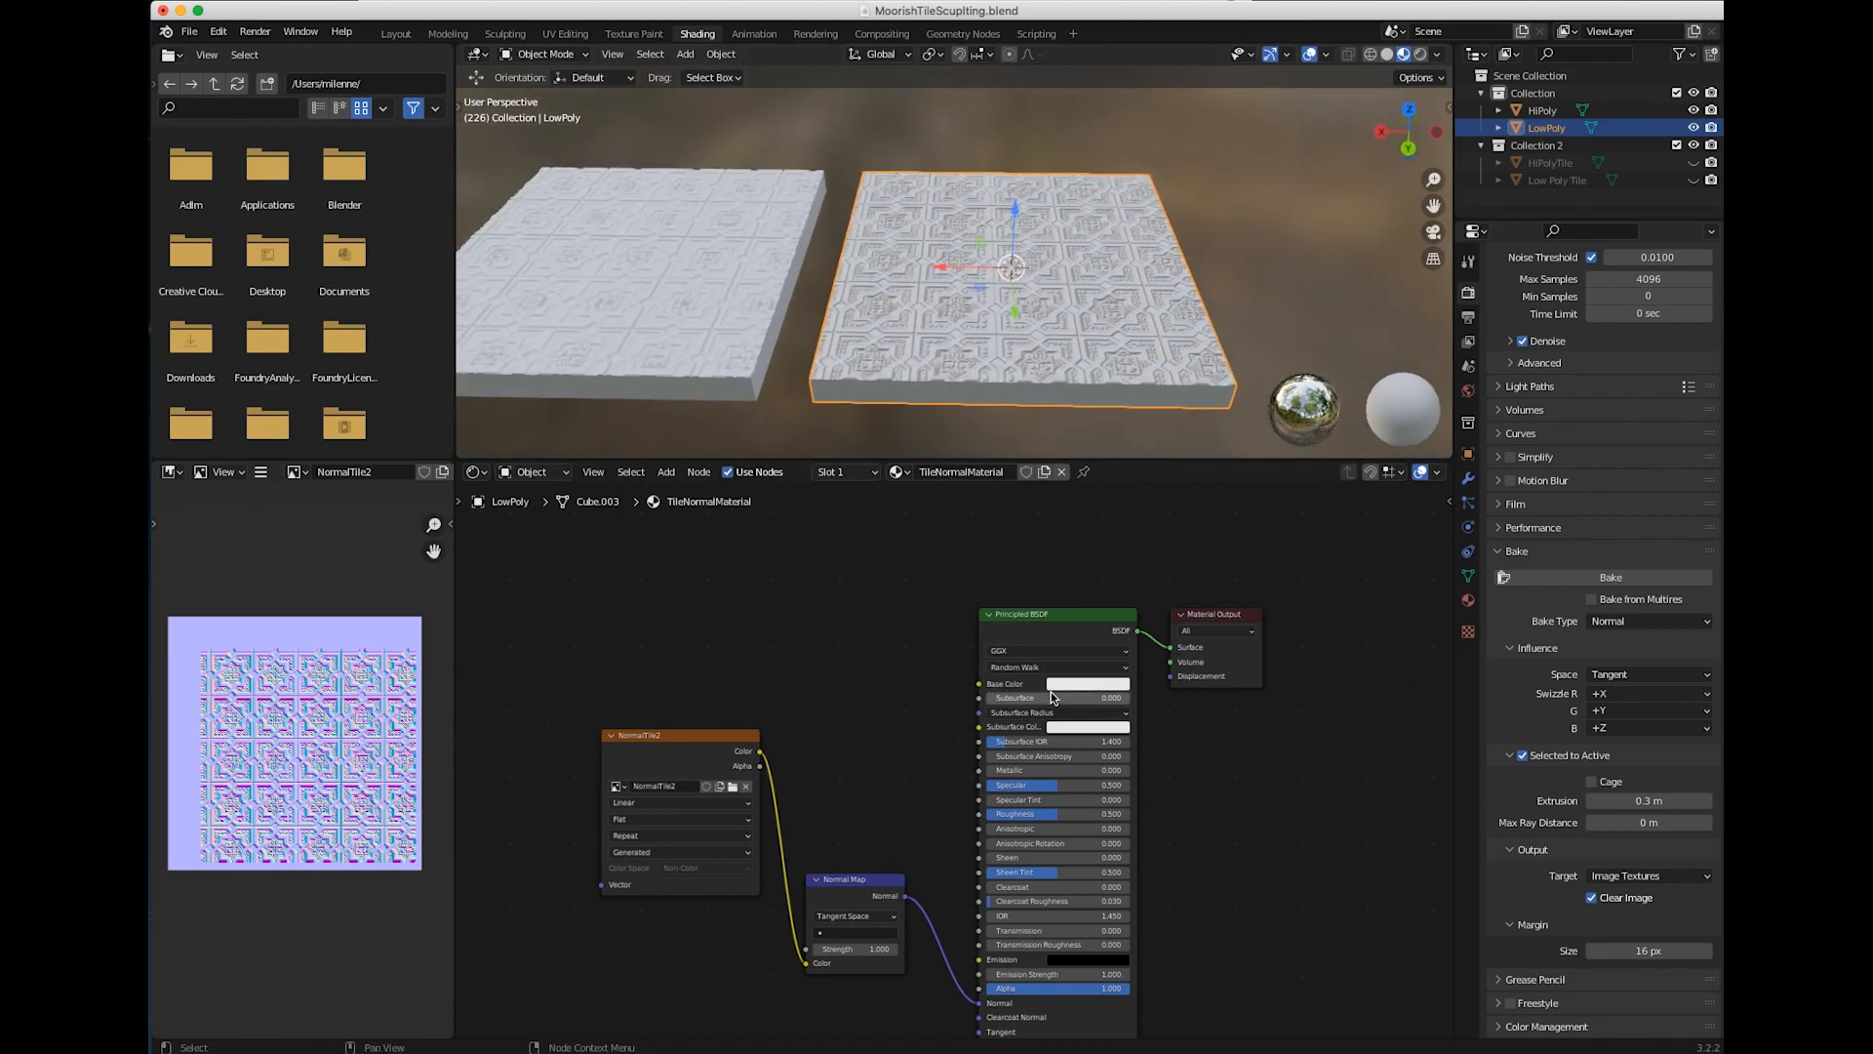
{"action": "left_click", "coordinate": [667, 471]}
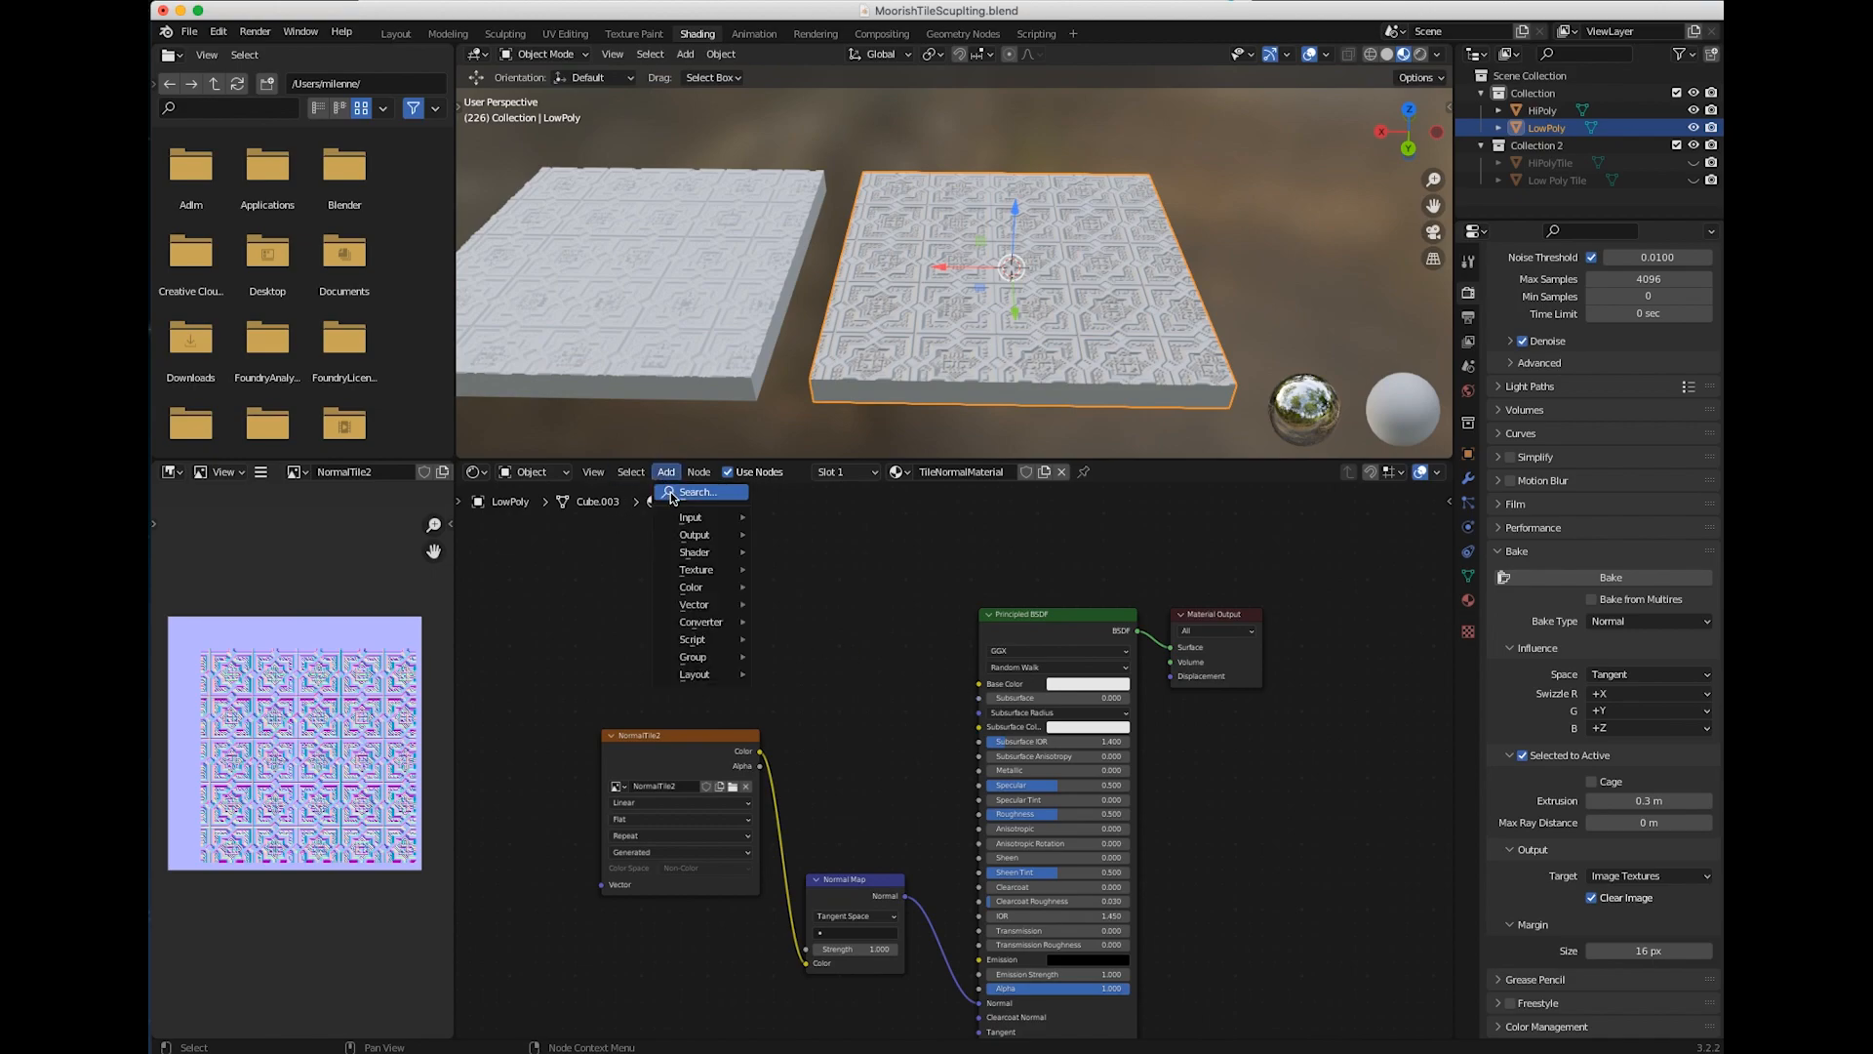
{"action": "left_click", "coordinate": [672, 492]}
{"action": "type", "text": "c"}
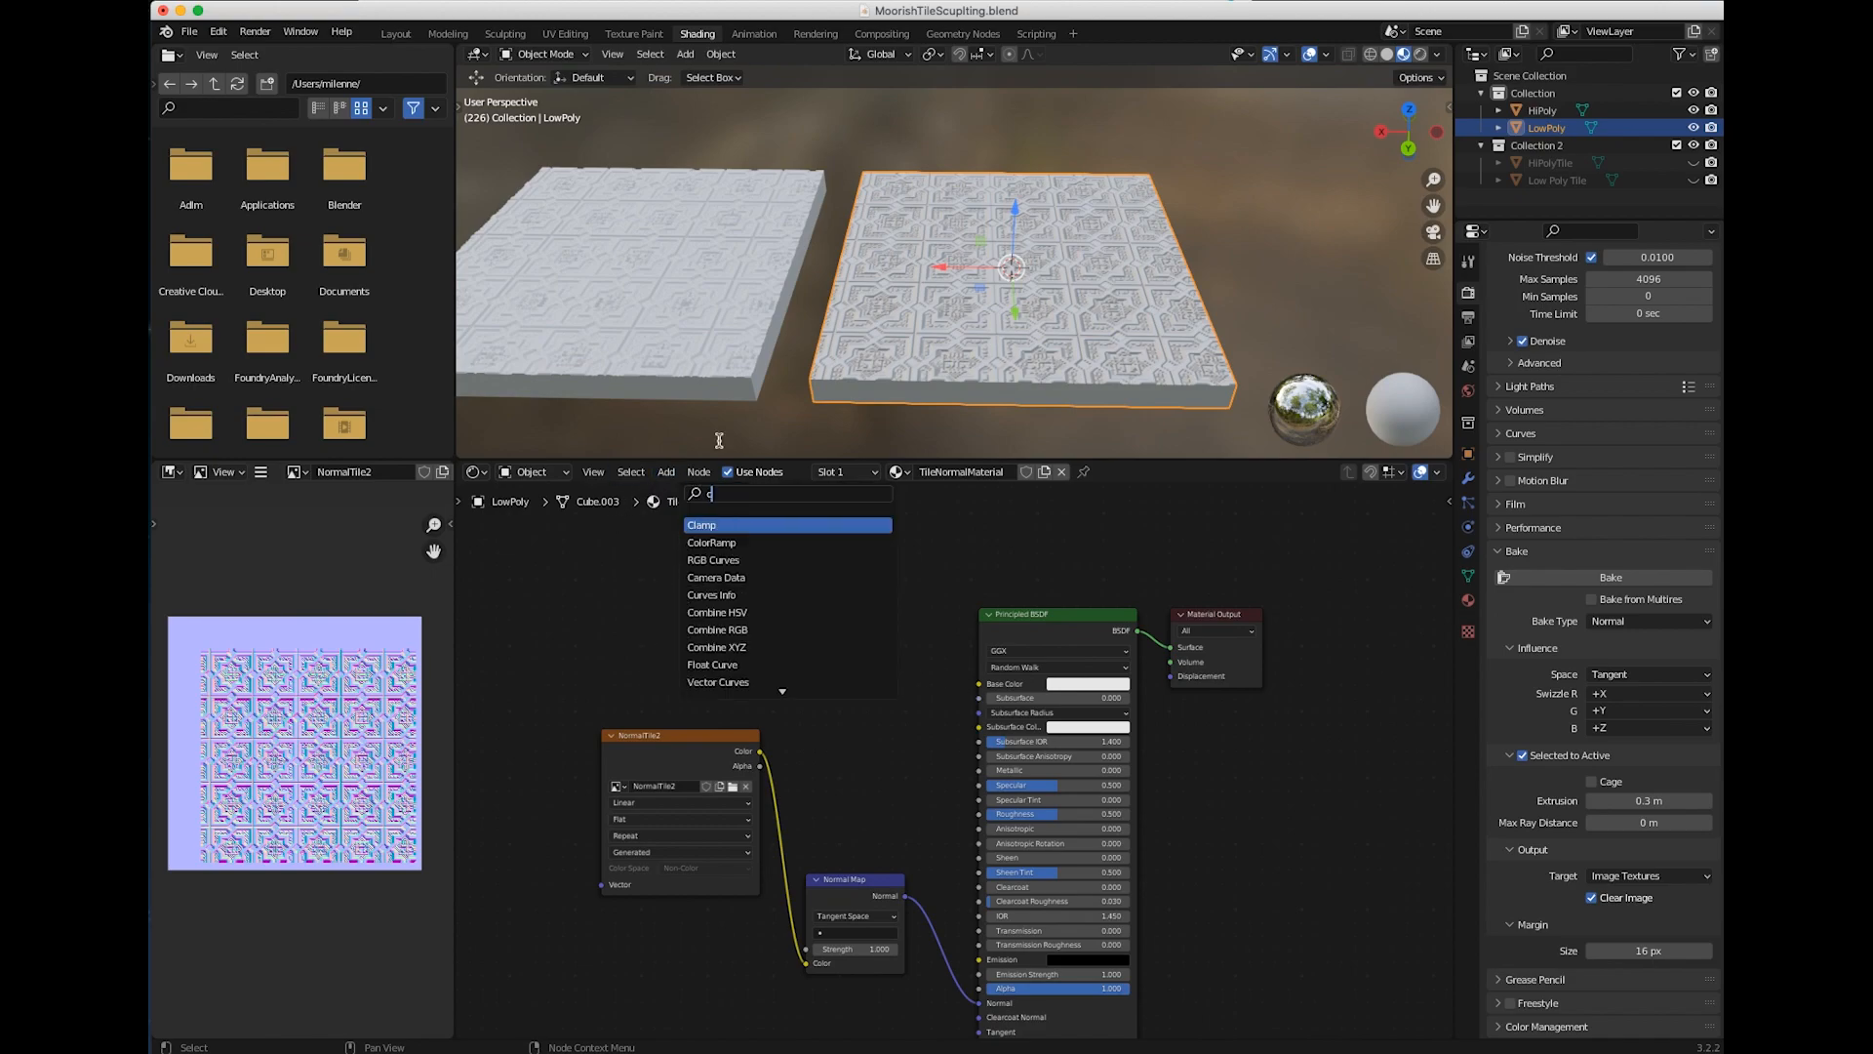
{"action": "type", "text": "olo"}
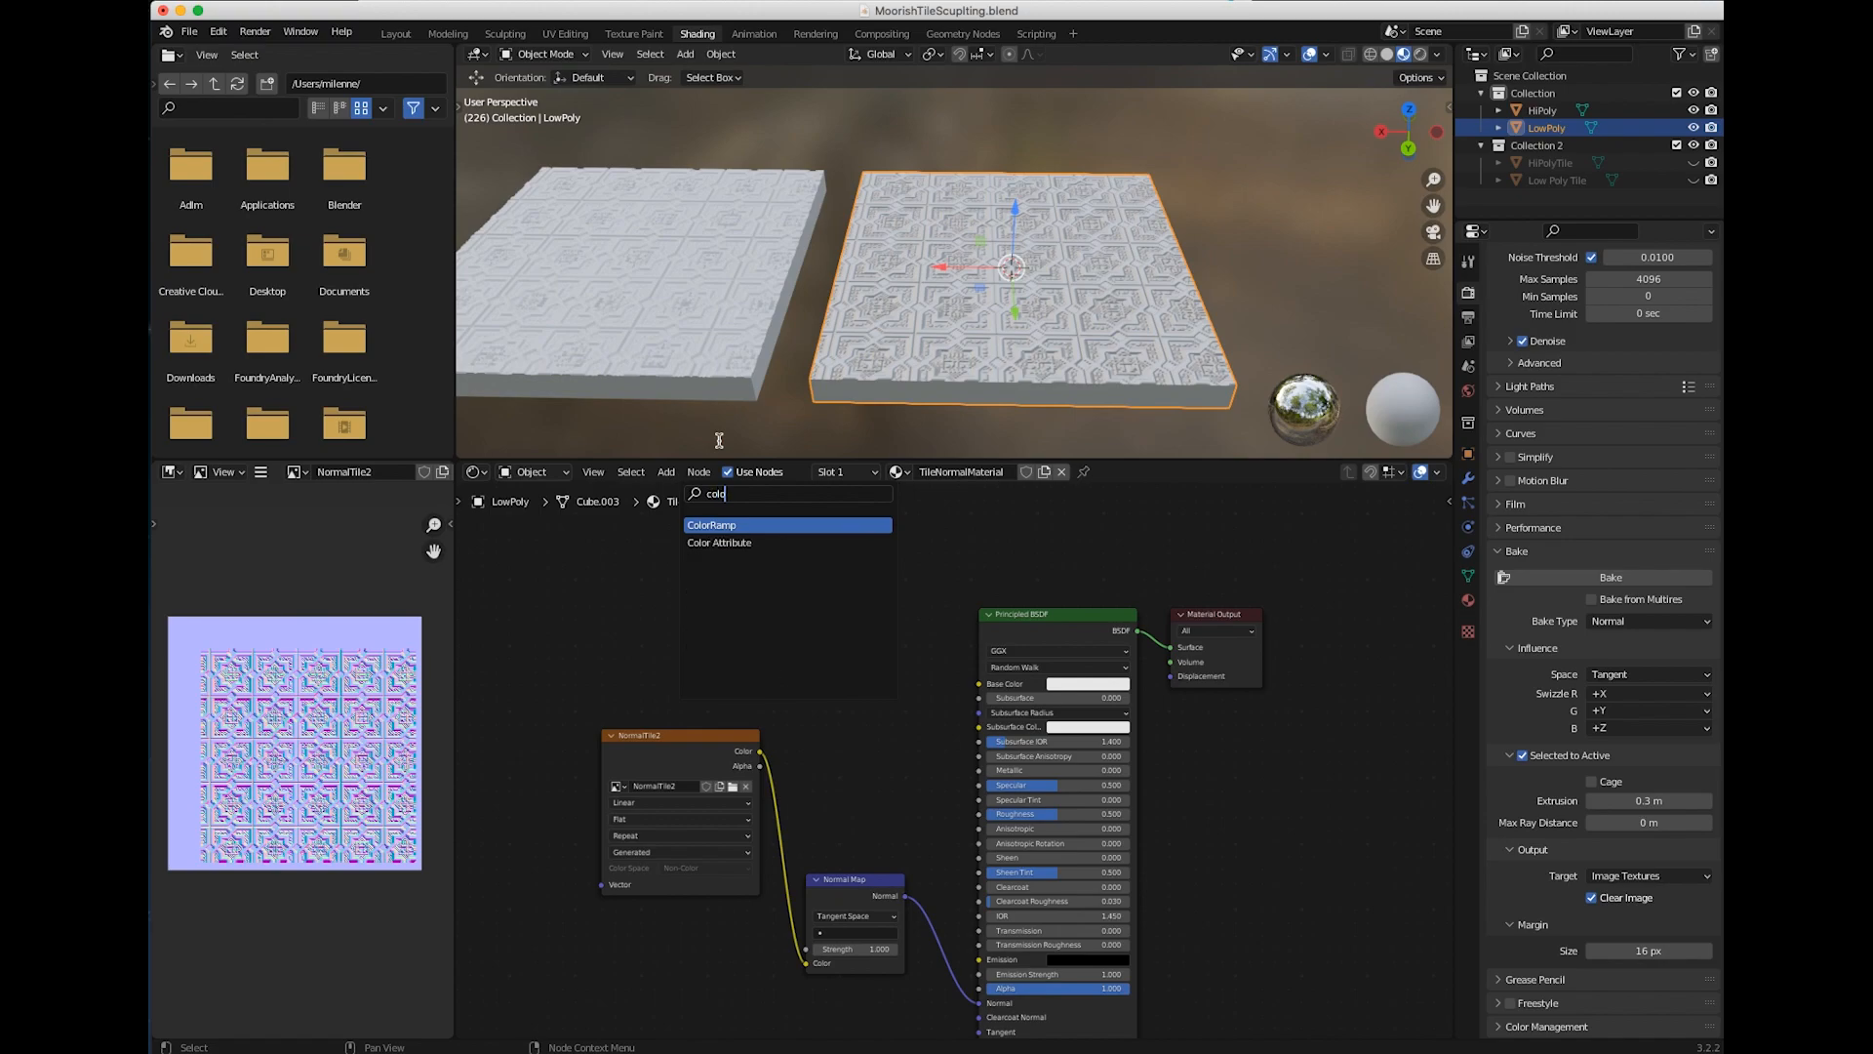
{"action": "left_click", "coordinate": [725, 525]}
{"action": "left_click", "coordinate": [673, 627]}
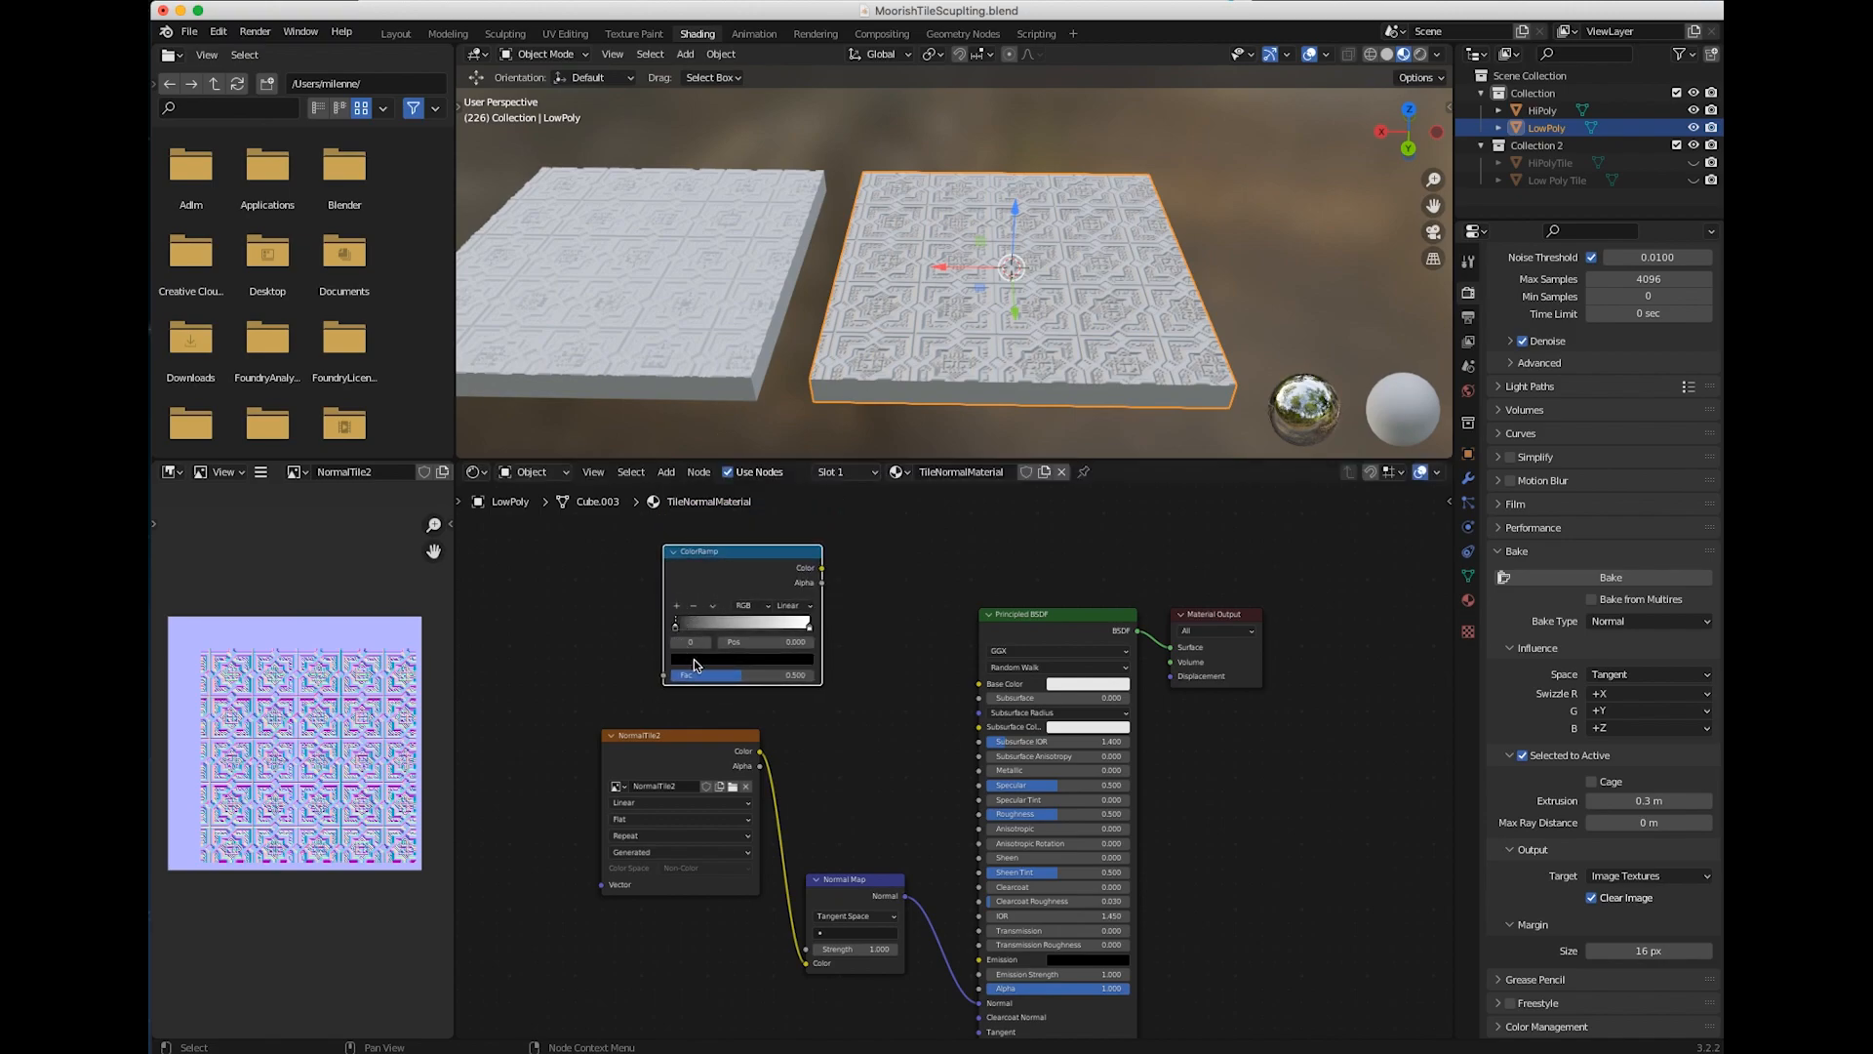
Color the ColorRamp's first stop dark brown, and set its second stop to position 0.600 with a dark reddish brown
{"action": "left_click", "coordinate": [695, 661]}
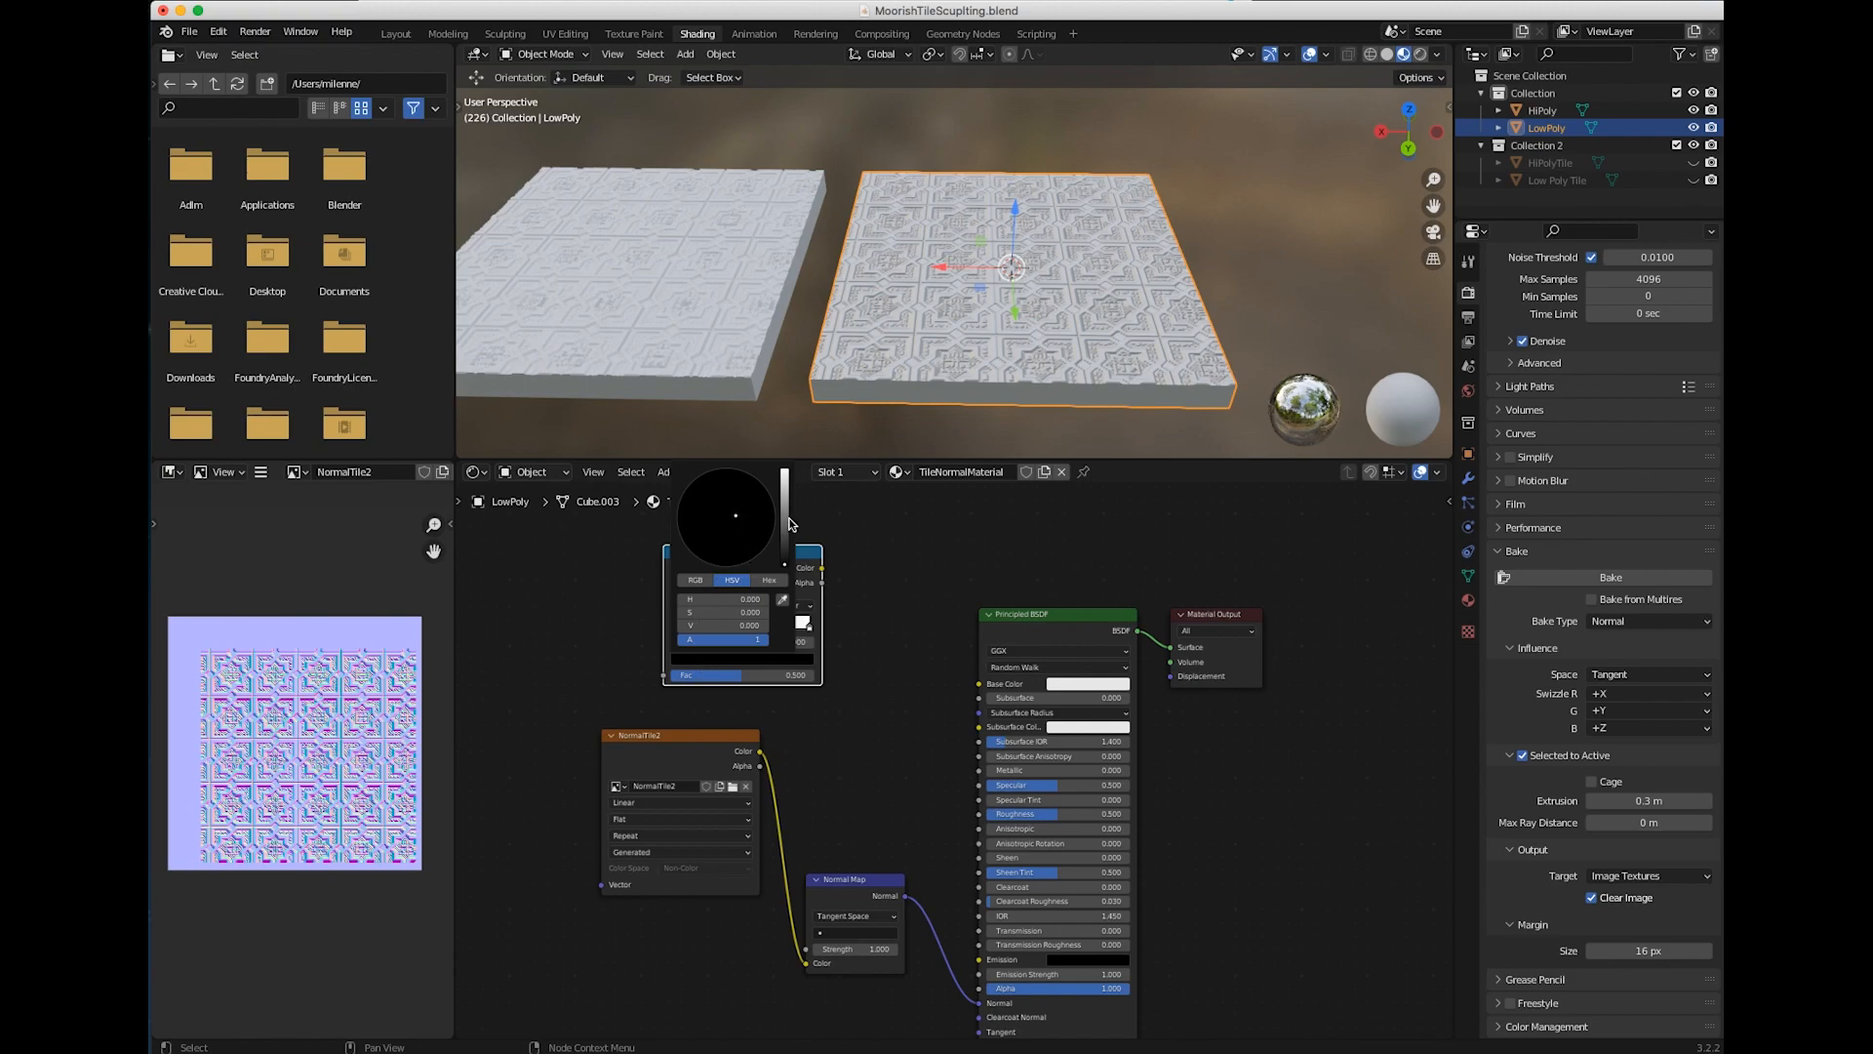
{"action": "left_click_drag", "start_coordinate": [783, 507], "coordinate": [710, 539]}
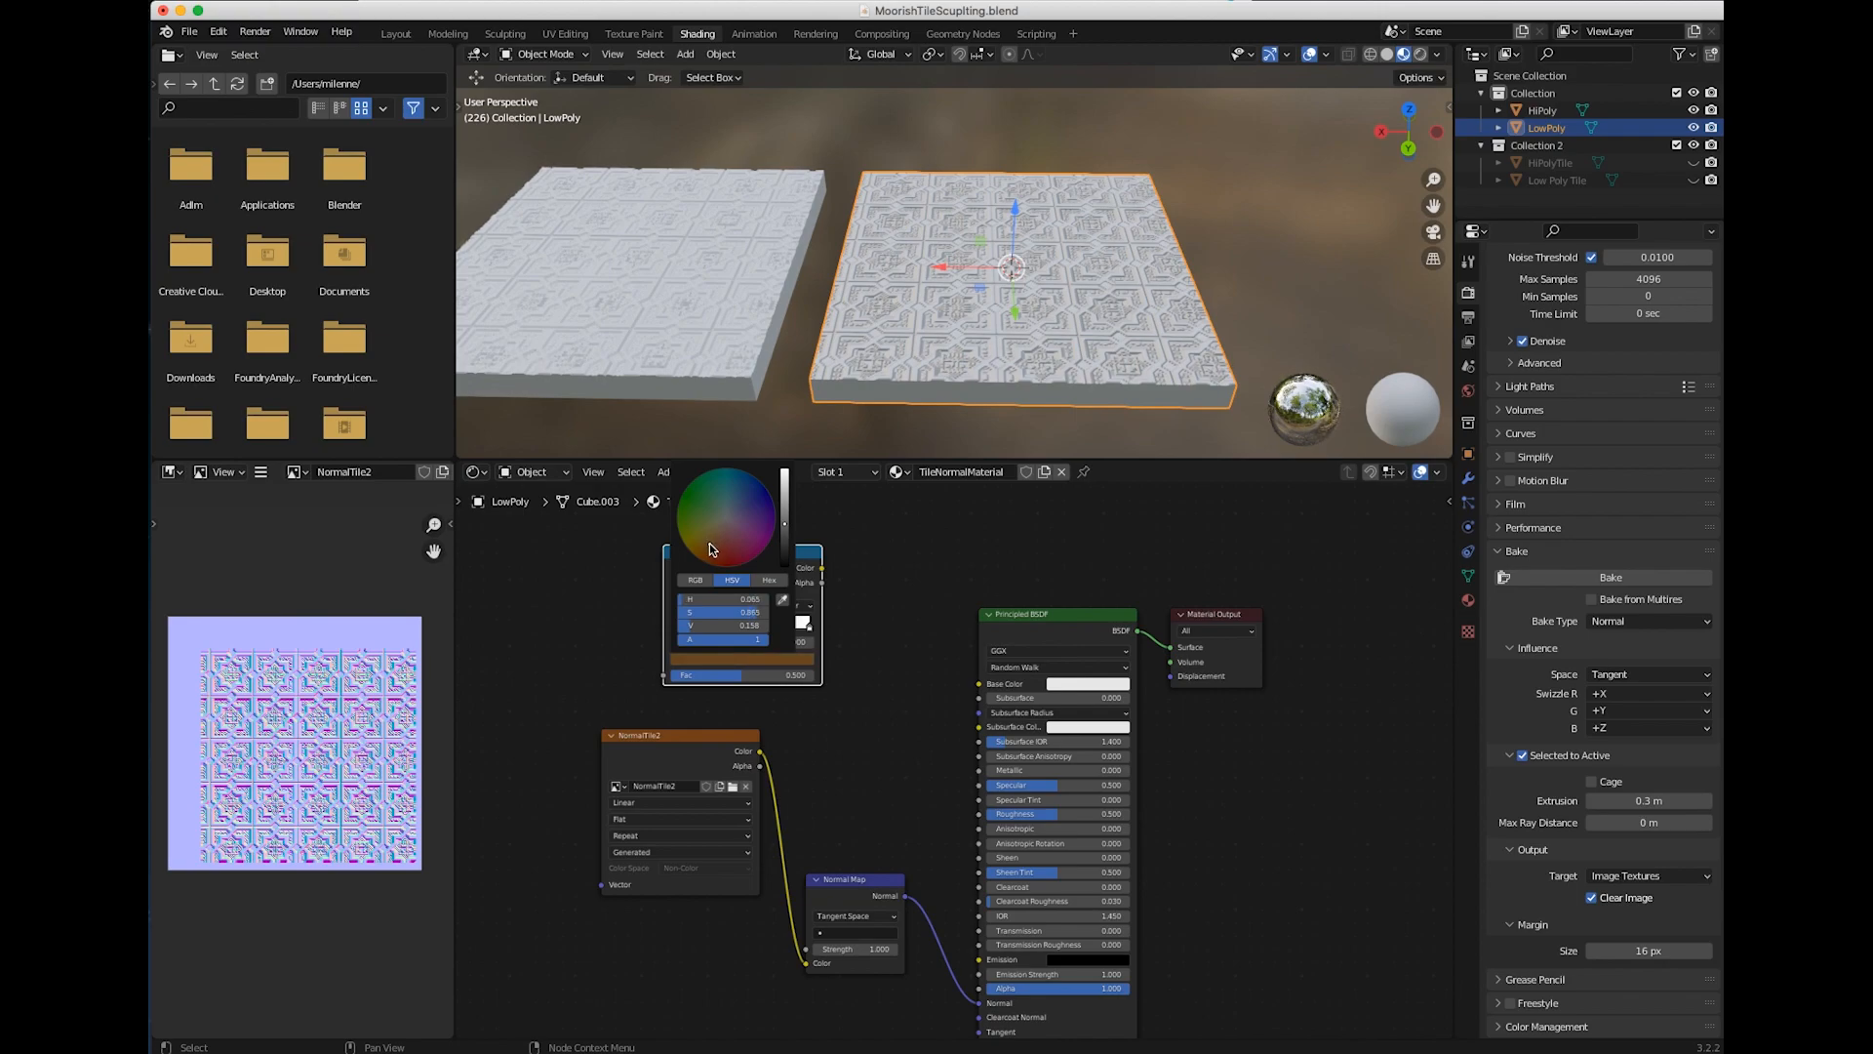
{"action": "left_click_drag", "start_coordinate": [808, 629], "coordinate": [755, 631]}
{"action": "left_click", "coordinate": [727, 660]}
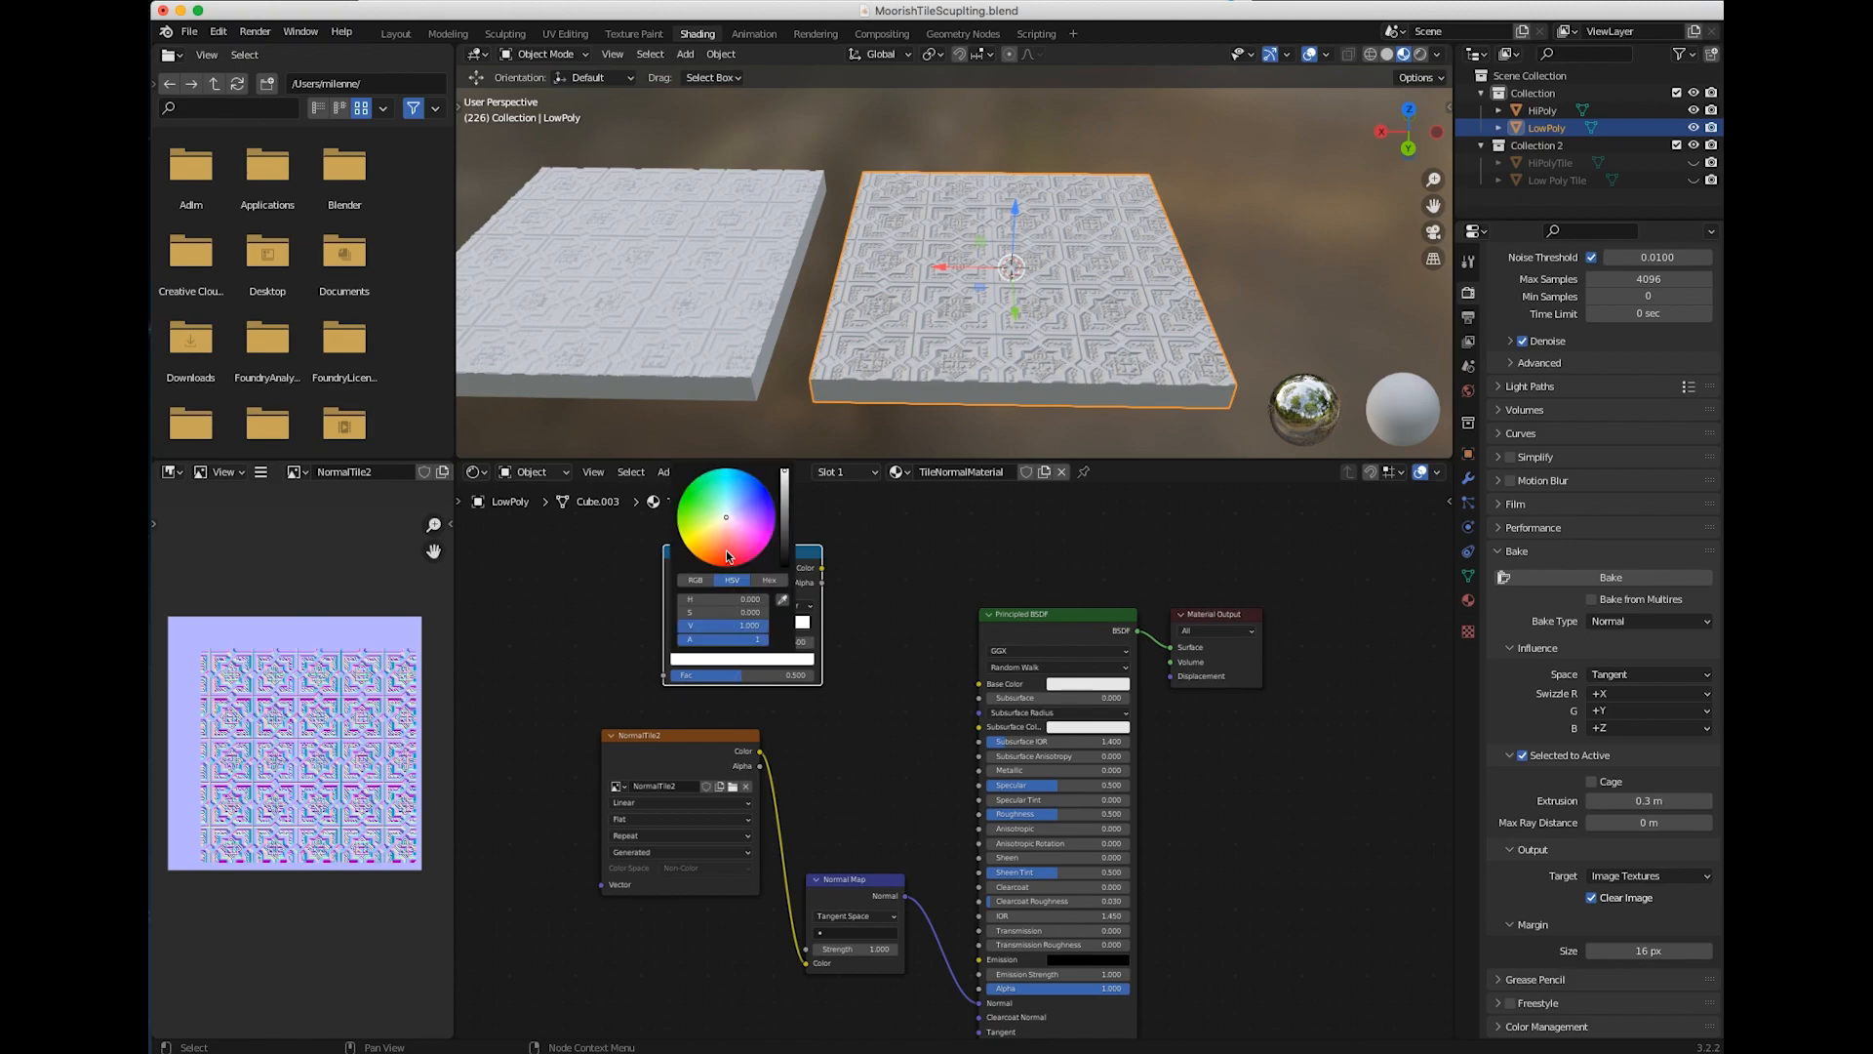
{"action": "left_click_drag", "start_coordinate": [722, 537], "coordinate": [786, 535]}
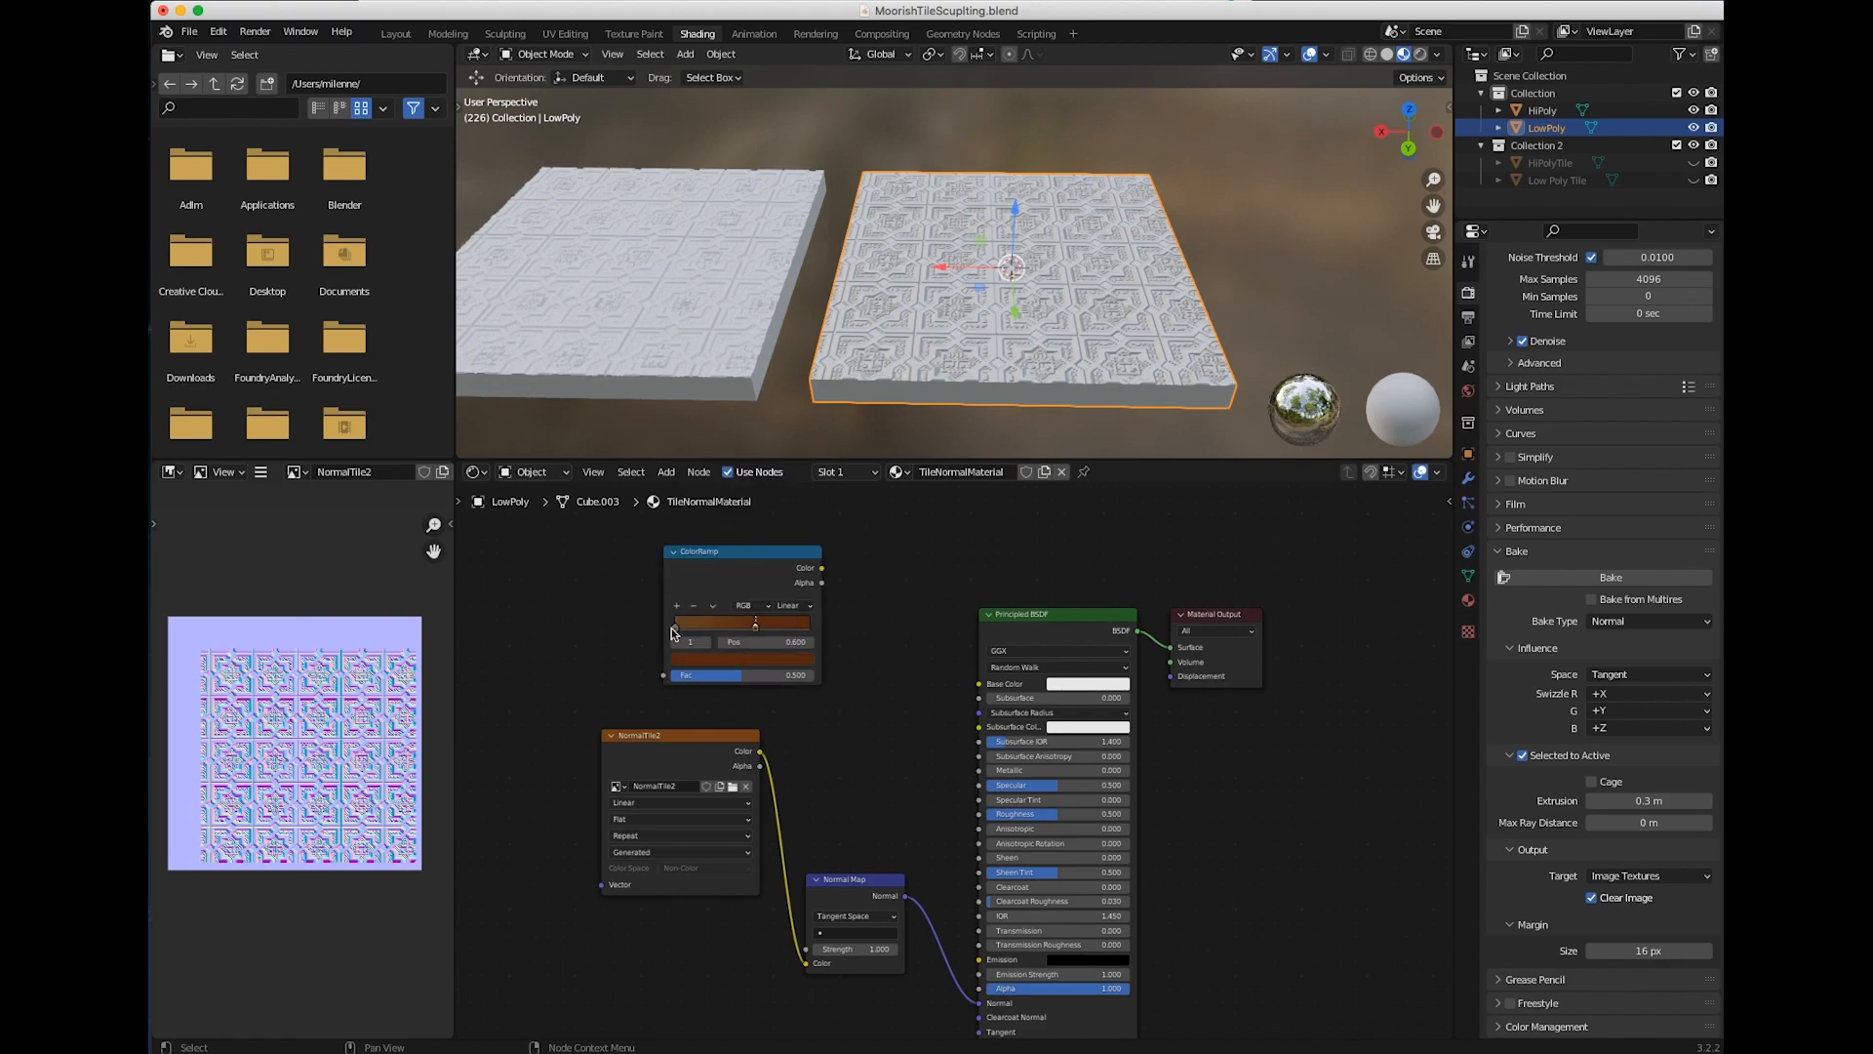
Connect the ColorRamp's Color output to the Principled BSDF's Base Color and spread the texture, Normal Map and ColorRamp nodes apart
{"action": "left_click_drag", "start_coordinate": [822, 569], "coordinate": [978, 685]}
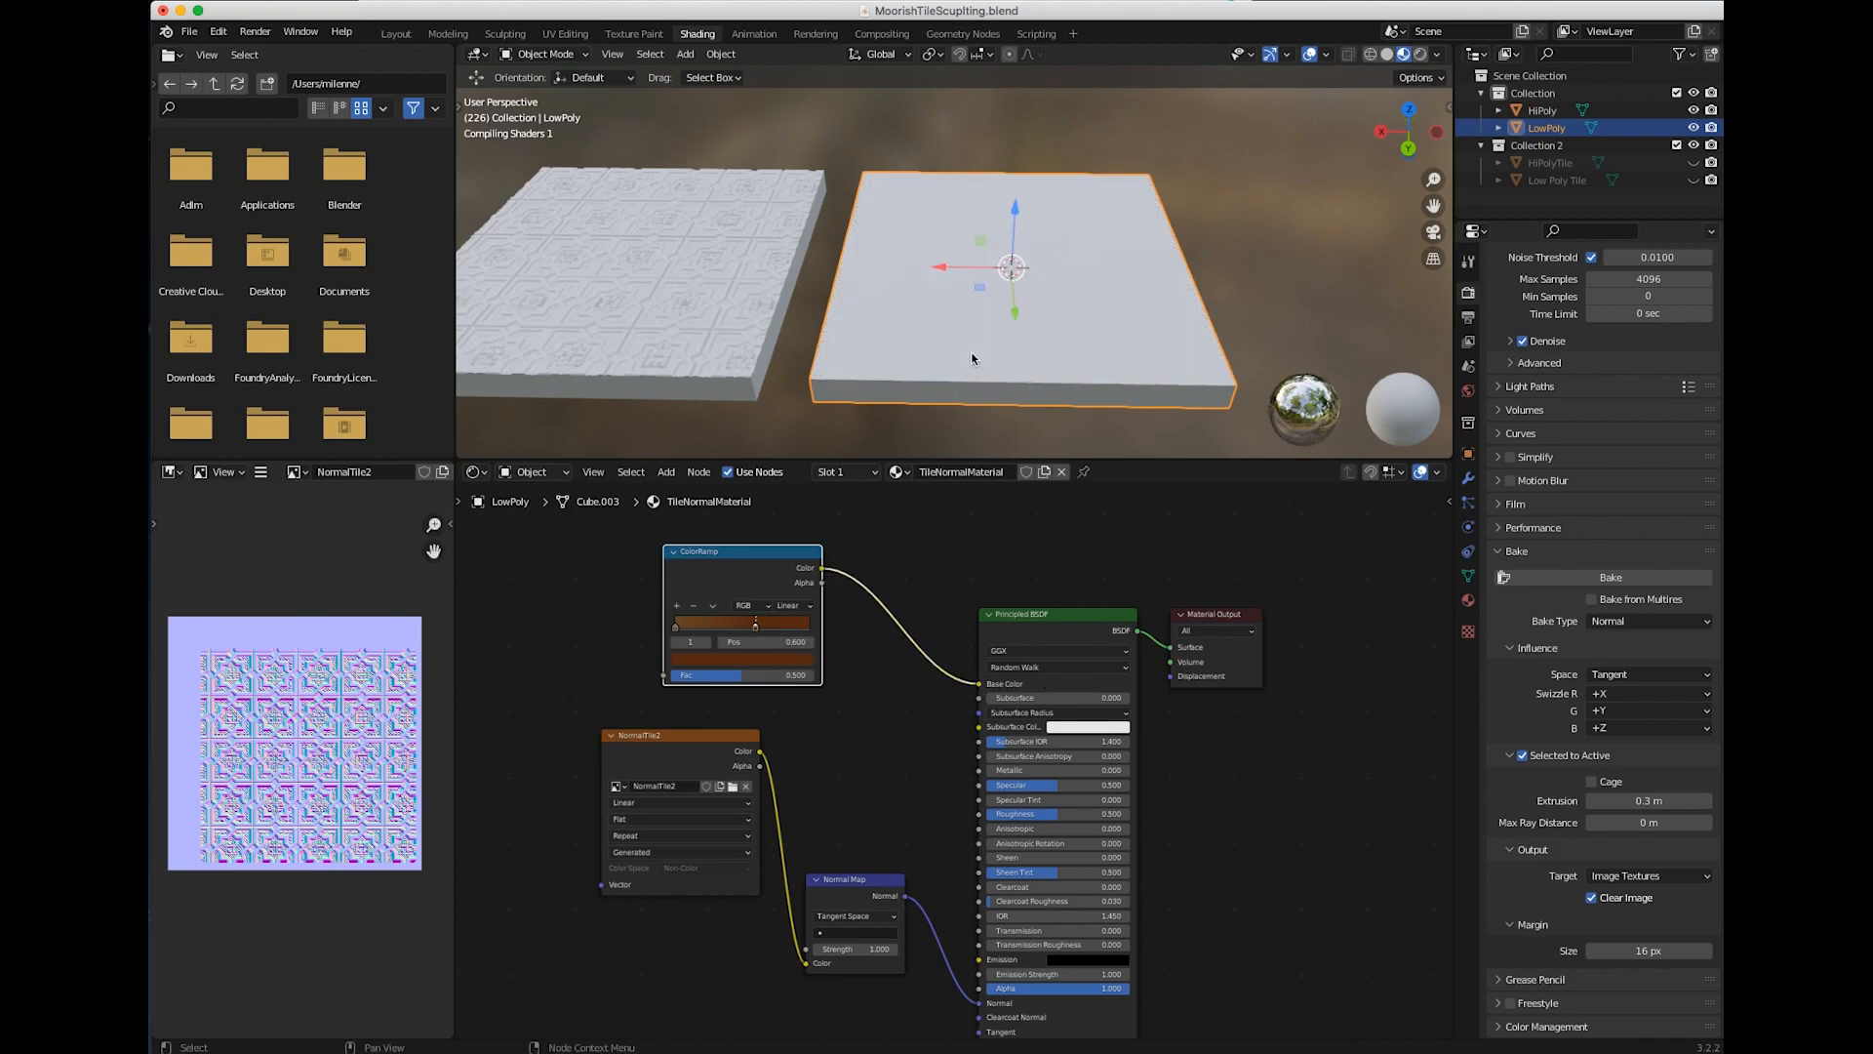
{"action": "mouse_move", "coordinate": [973, 359]}
{"action": "middle_mouse_down"}
{"action": "mouse_move", "coordinate": [978, 383]}
{"action": "mouse_move", "coordinate": [976, 365]}
{"action": "middle_mouse_up"}
{"action": "scroll", "coordinate": [975, 371], "scroll_direction": "up", "scroll_amount": 4}
{"action": "scroll", "coordinate": [976, 371], "scroll_direction": "down", "scroll_amount": 4}
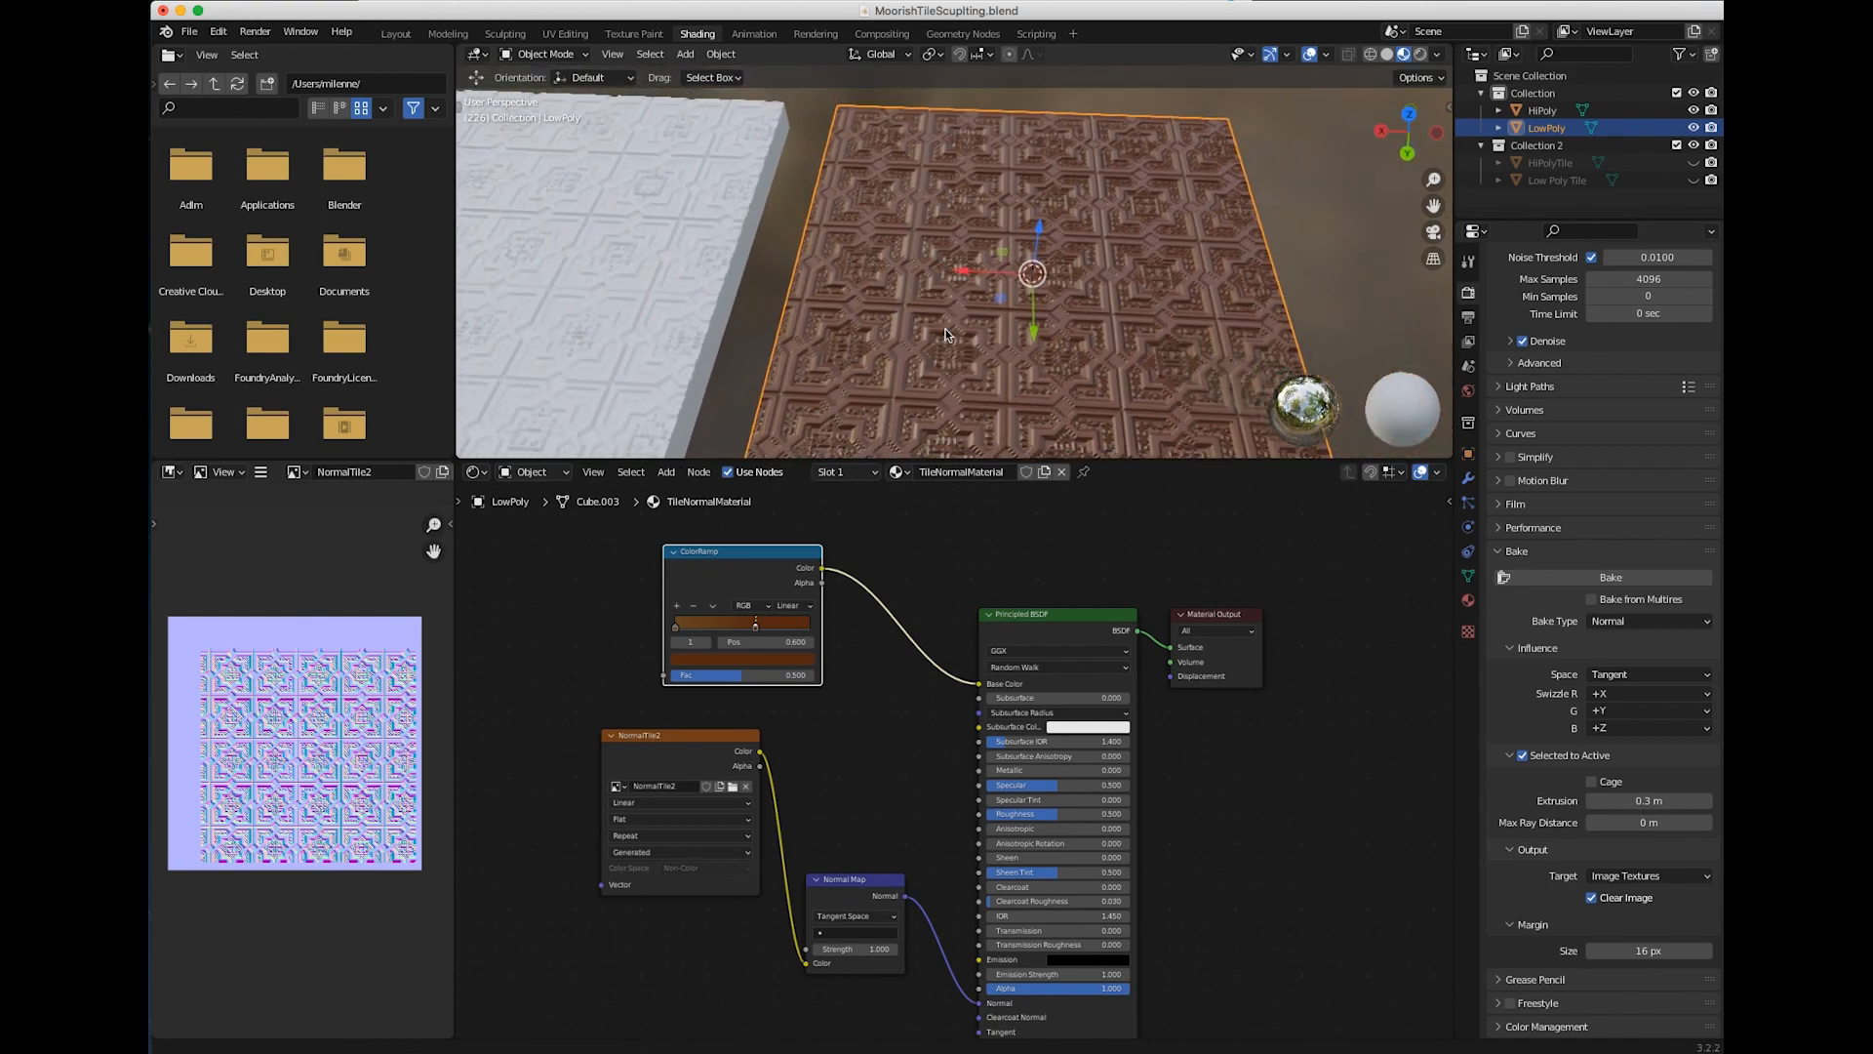
{"action": "left_click_drag", "start_coordinate": [693, 739], "coordinate": [620, 891]}
{"action": "left_click_drag", "start_coordinate": [847, 883], "coordinate": [832, 939]}
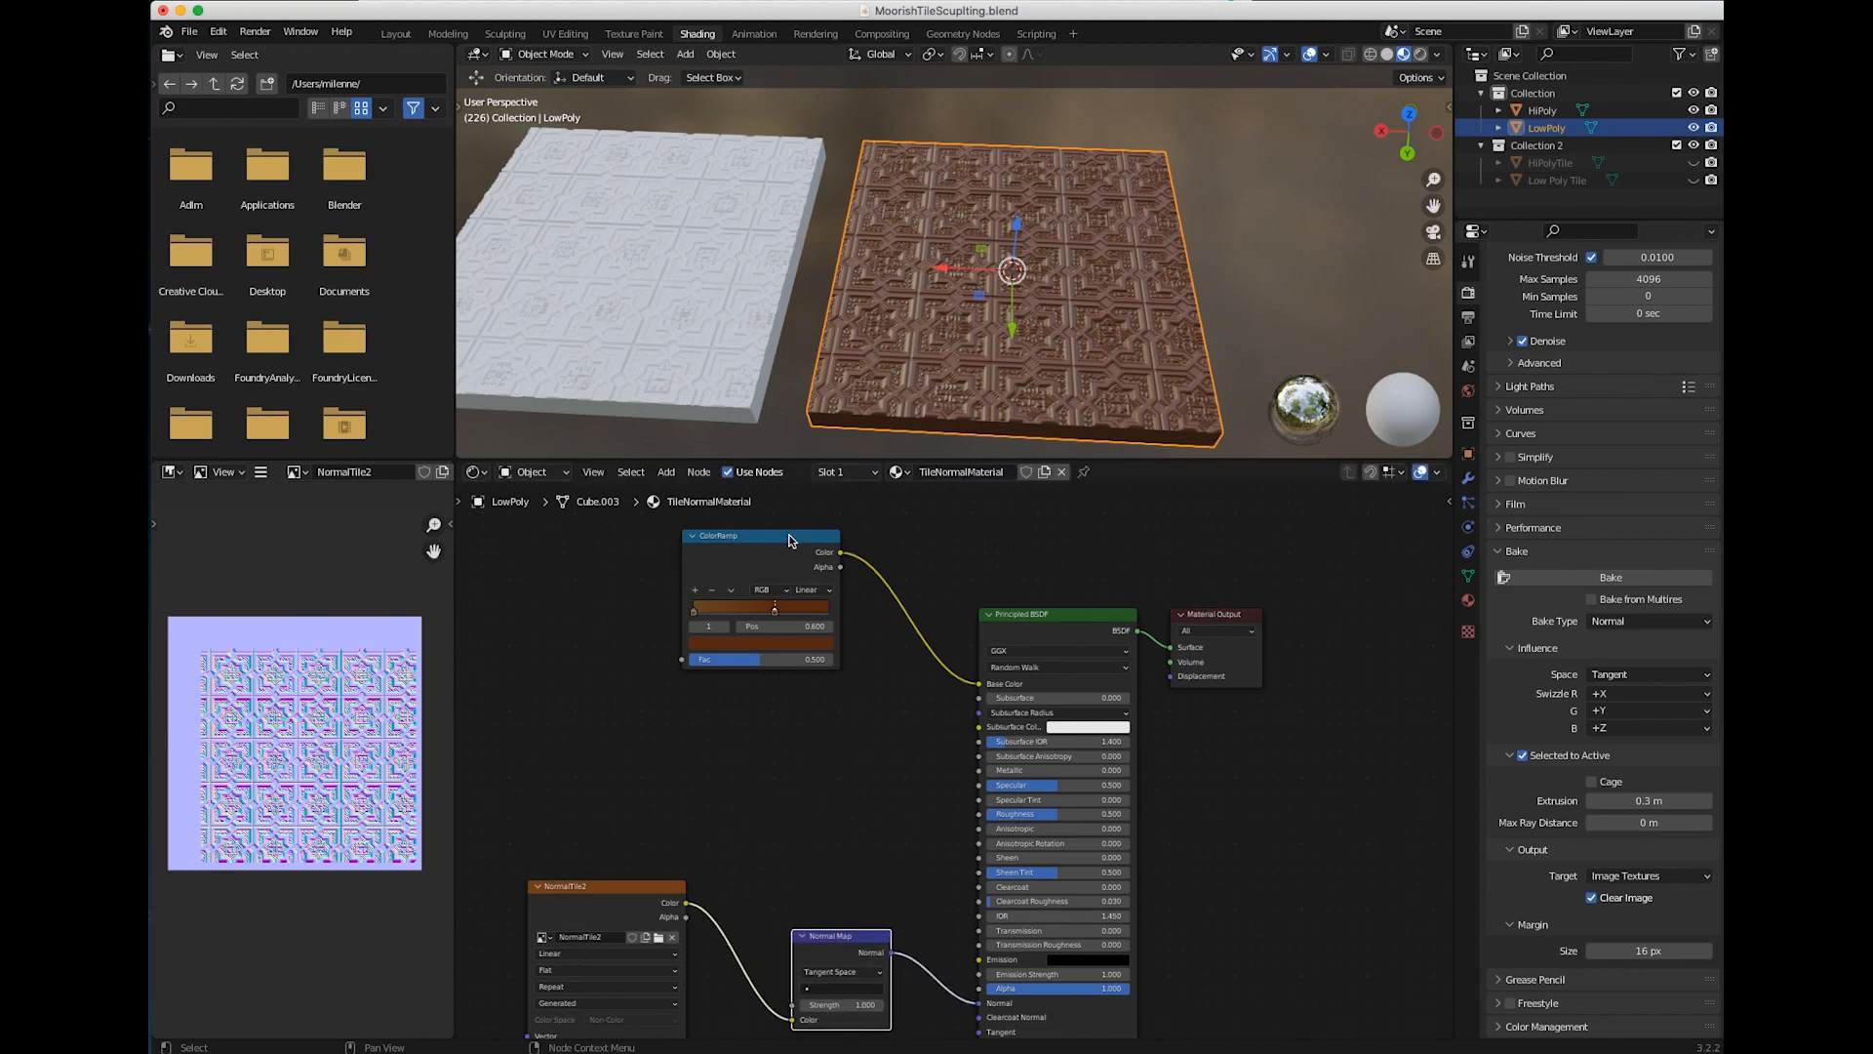
{"action": "left_click_drag", "start_coordinate": [791, 540], "coordinate": [793, 537]}
Set the Principled BSDF's Roughness to about 0.89 and move the ColorRamp node farther from the shader
{"action": "left_click_drag", "start_coordinate": [1002, 820], "coordinate": [1081, 820]}
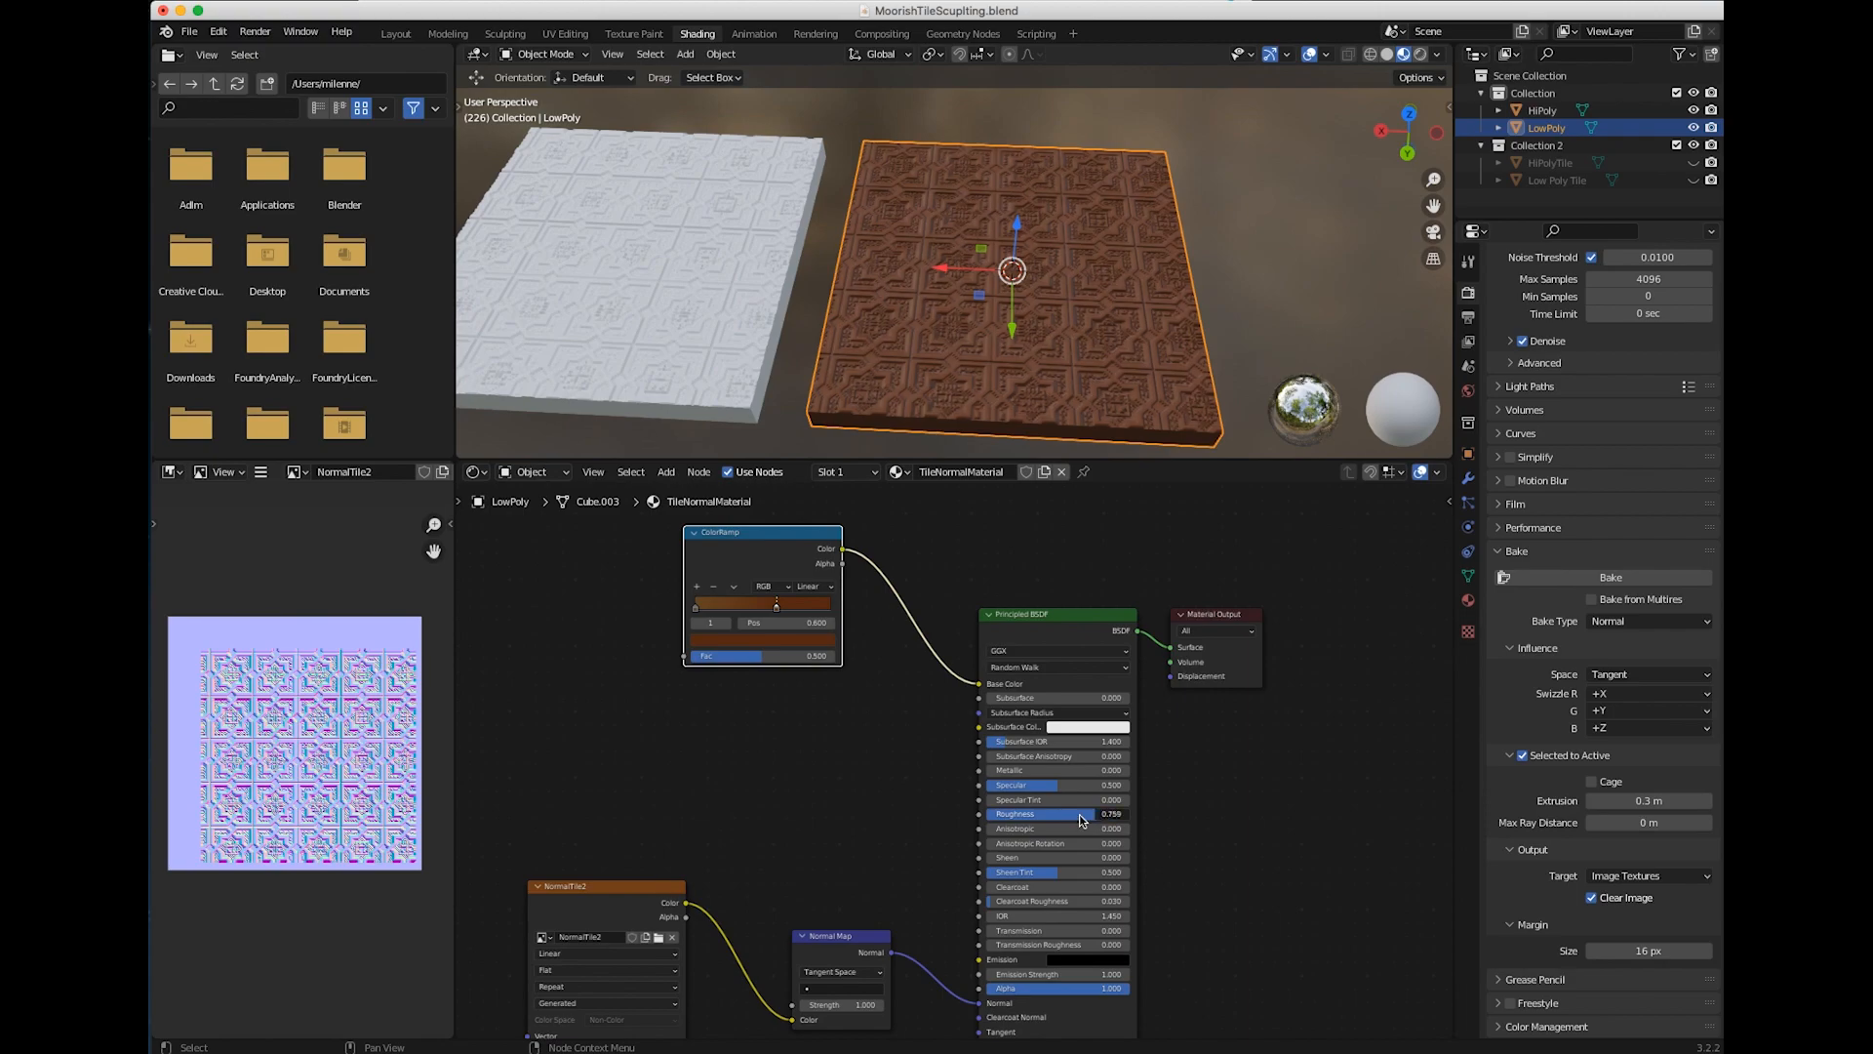
{"action": "mouse_move", "coordinate": [1032, 320]}
{"action": "middle_mouse_down"}
{"action": "mouse_move", "coordinate": [993, 285]}
{"action": "mouse_move", "coordinate": [1015, 299]}
{"action": "middle_mouse_up"}
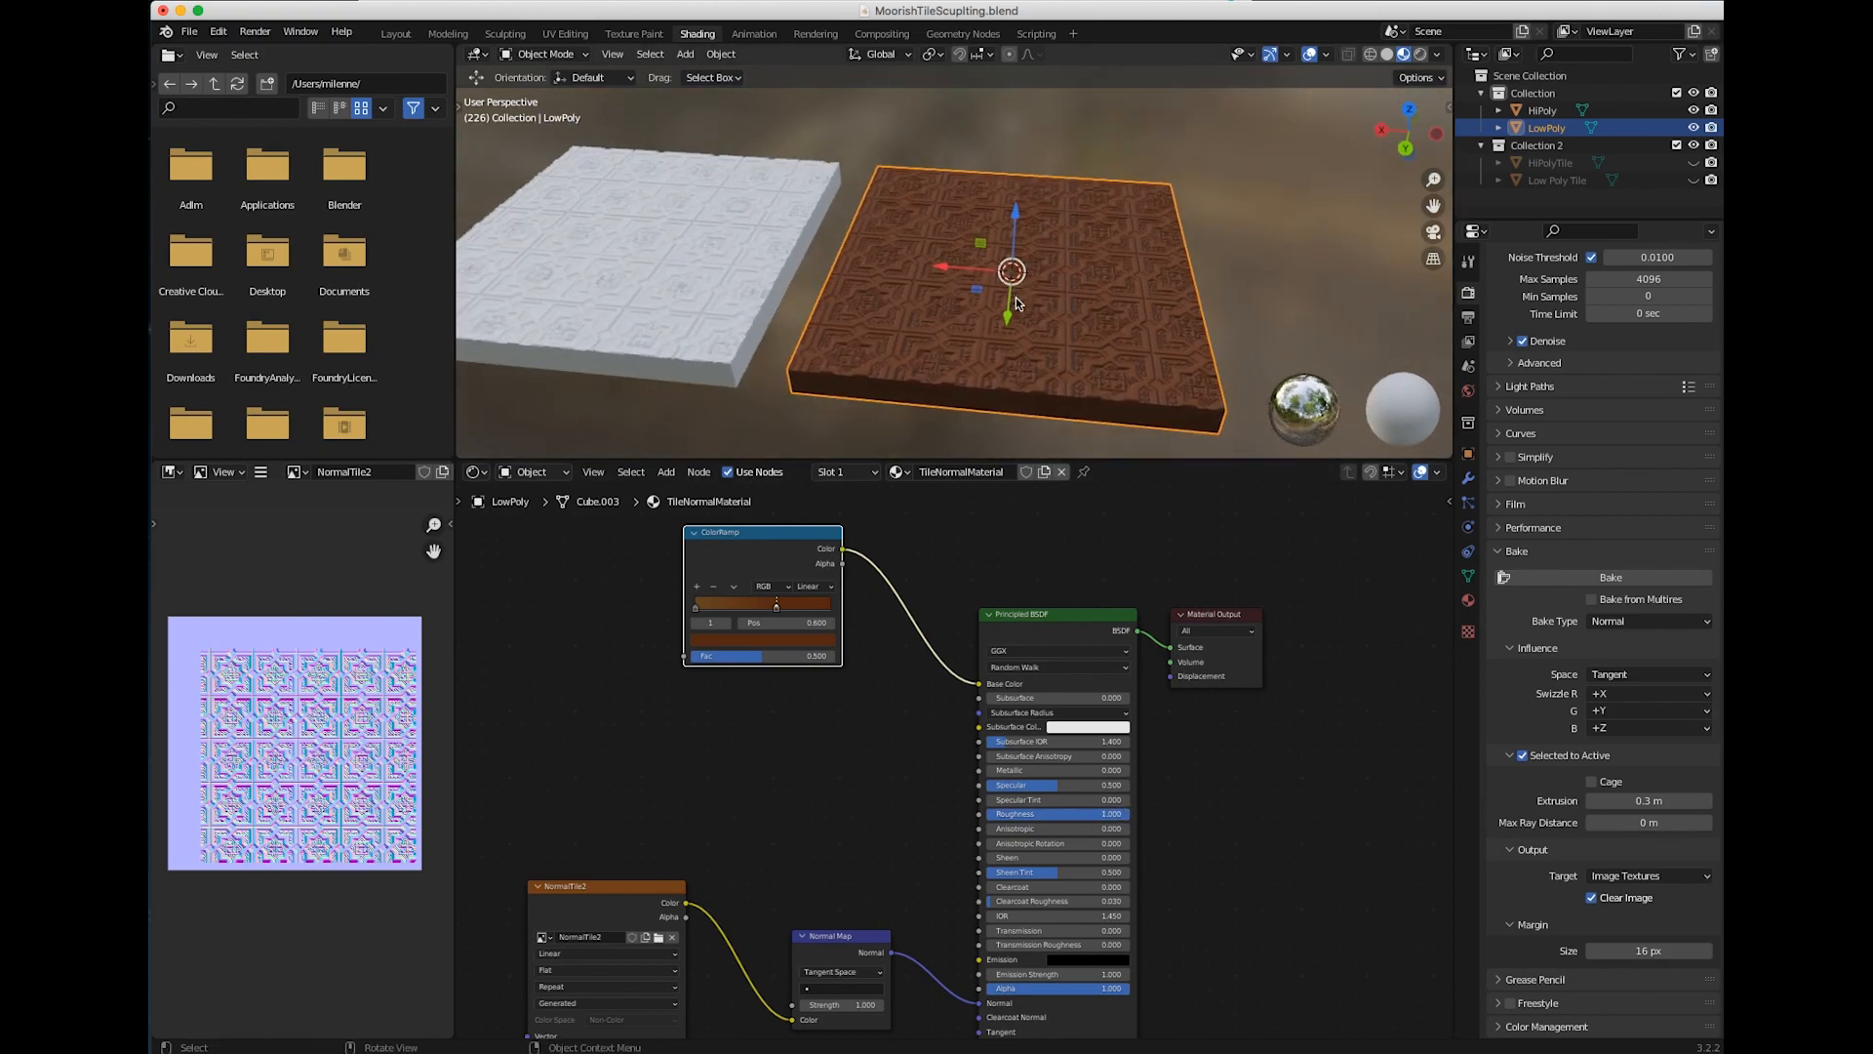
{"action": "scroll", "coordinate": [943, 242], "scroll_direction": "up", "scroll_amount": 4}
{"action": "scroll", "coordinate": [943, 245], "scroll_direction": "down", "scroll_amount": 4}
{"action": "middle_click_drag", "start_coordinate": [945, 248], "coordinate": [961, 263]}
{"action": "left_click_drag", "start_coordinate": [1109, 815], "coordinate": [1055, 819]}
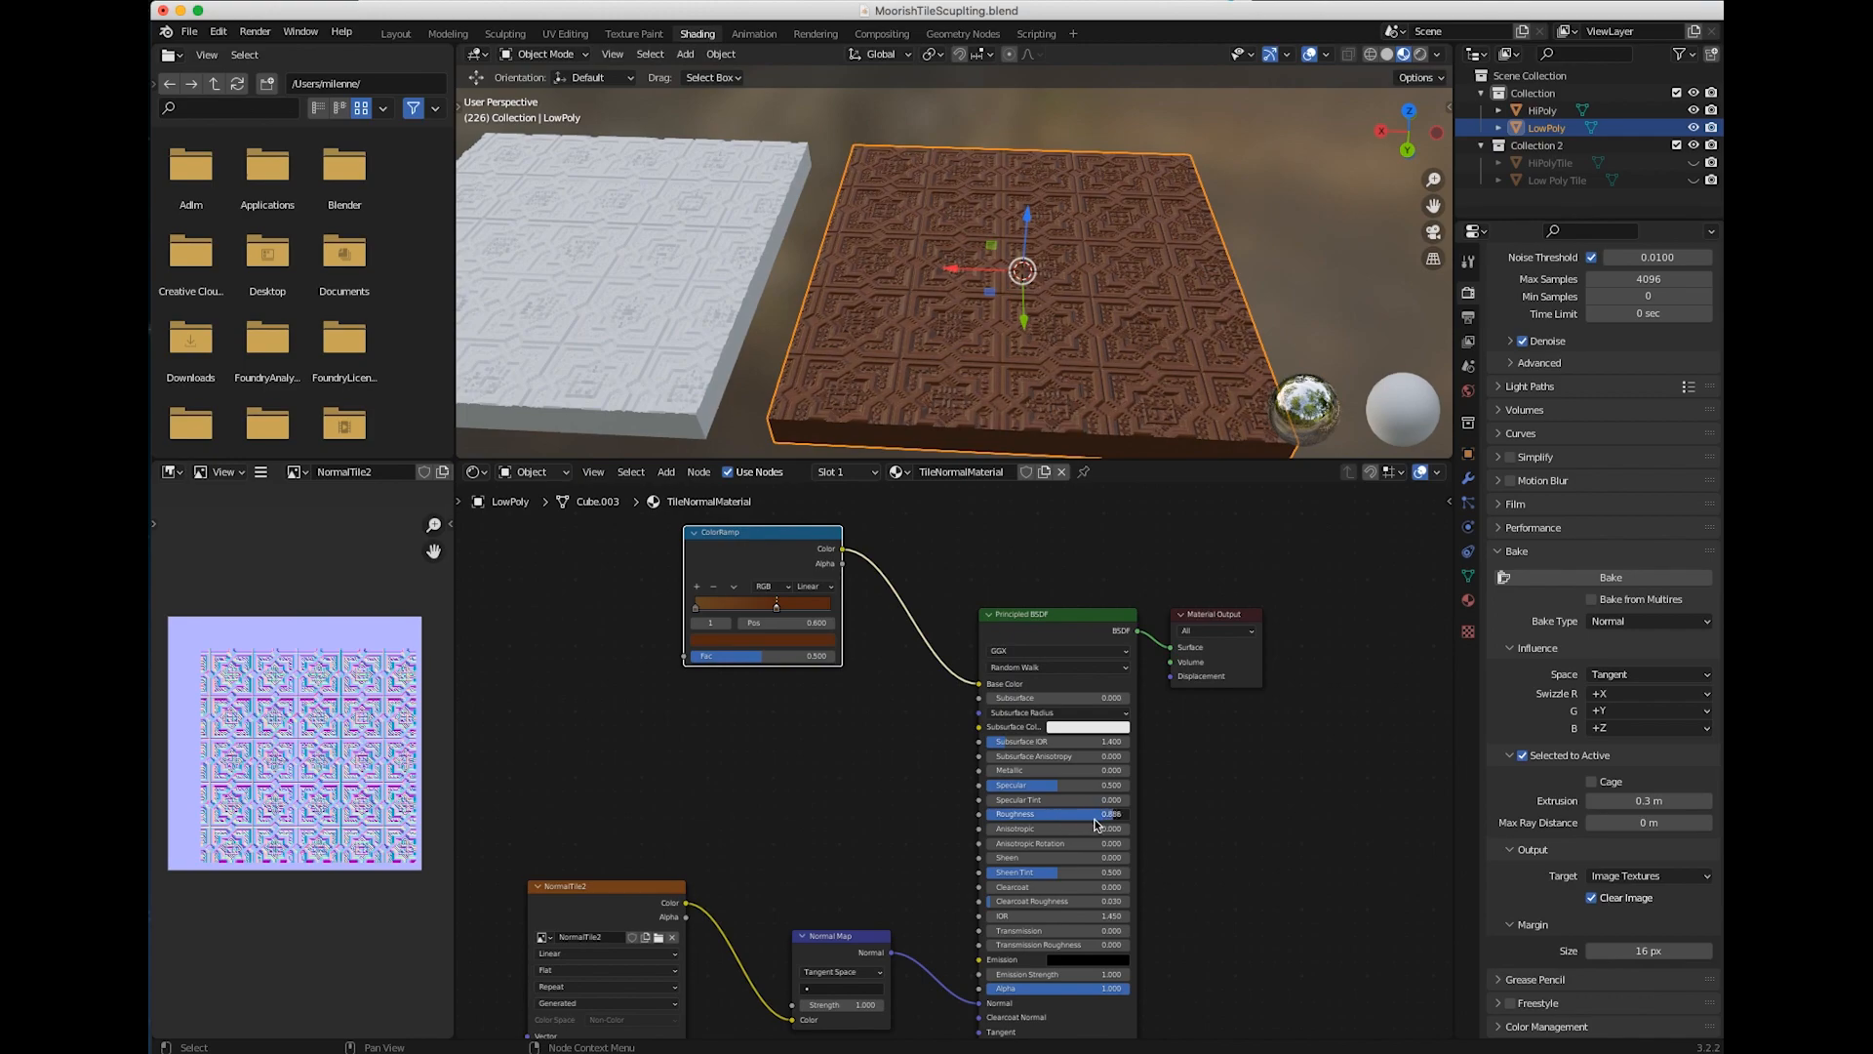
{"action": "left_click_drag", "start_coordinate": [738, 548], "coordinate": [596, 598]}
{"action": "middle_click_drag", "start_coordinate": [1017, 310], "coordinate": [1074, 332]}
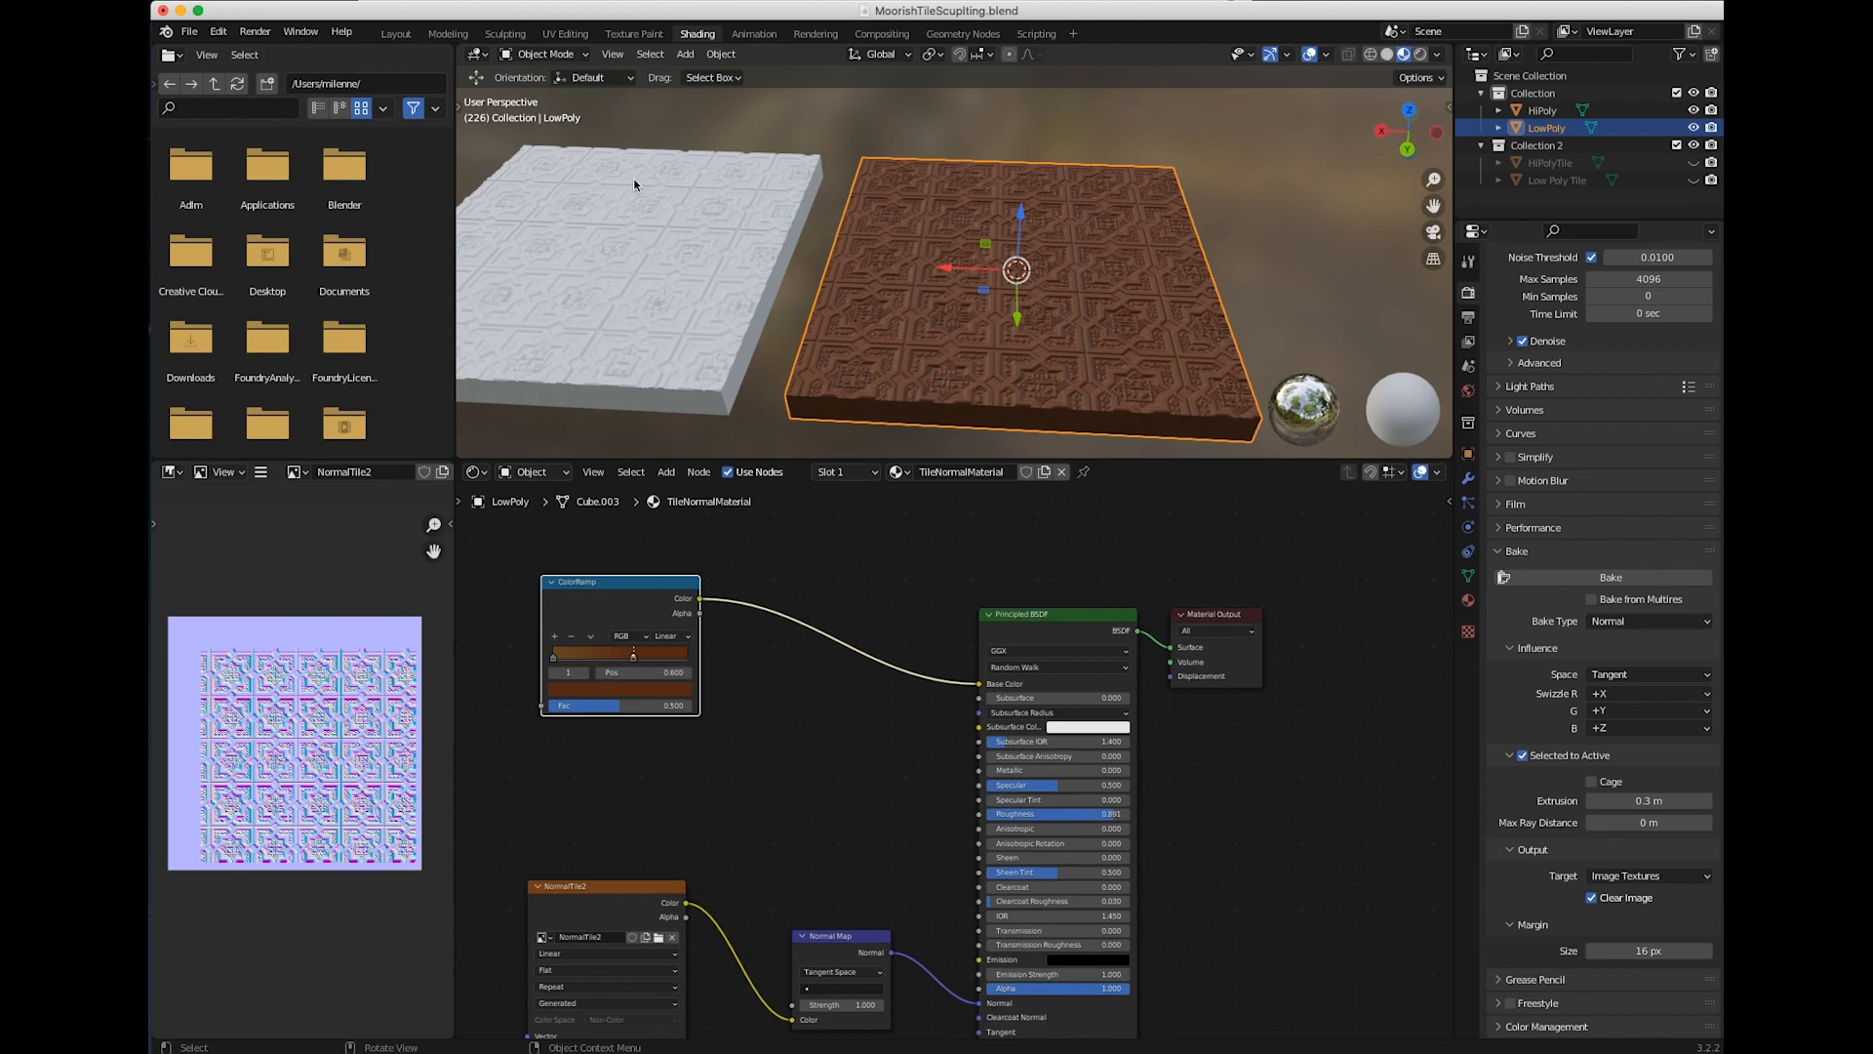
Select HiPoly, enter Edit Mode and switch to the Layout workspace to examine its mesh density and statistics
{"action": "mouse_move", "coordinate": [690, 223]}
{"action": "middle_mouse_down", "text": "ctrl"}
{"action": "mouse_move", "coordinate": [634, 190]}
{"action": "mouse_move", "coordinate": [670, 213]}
{"action": "middle_mouse_up", "text": "ctrl"}
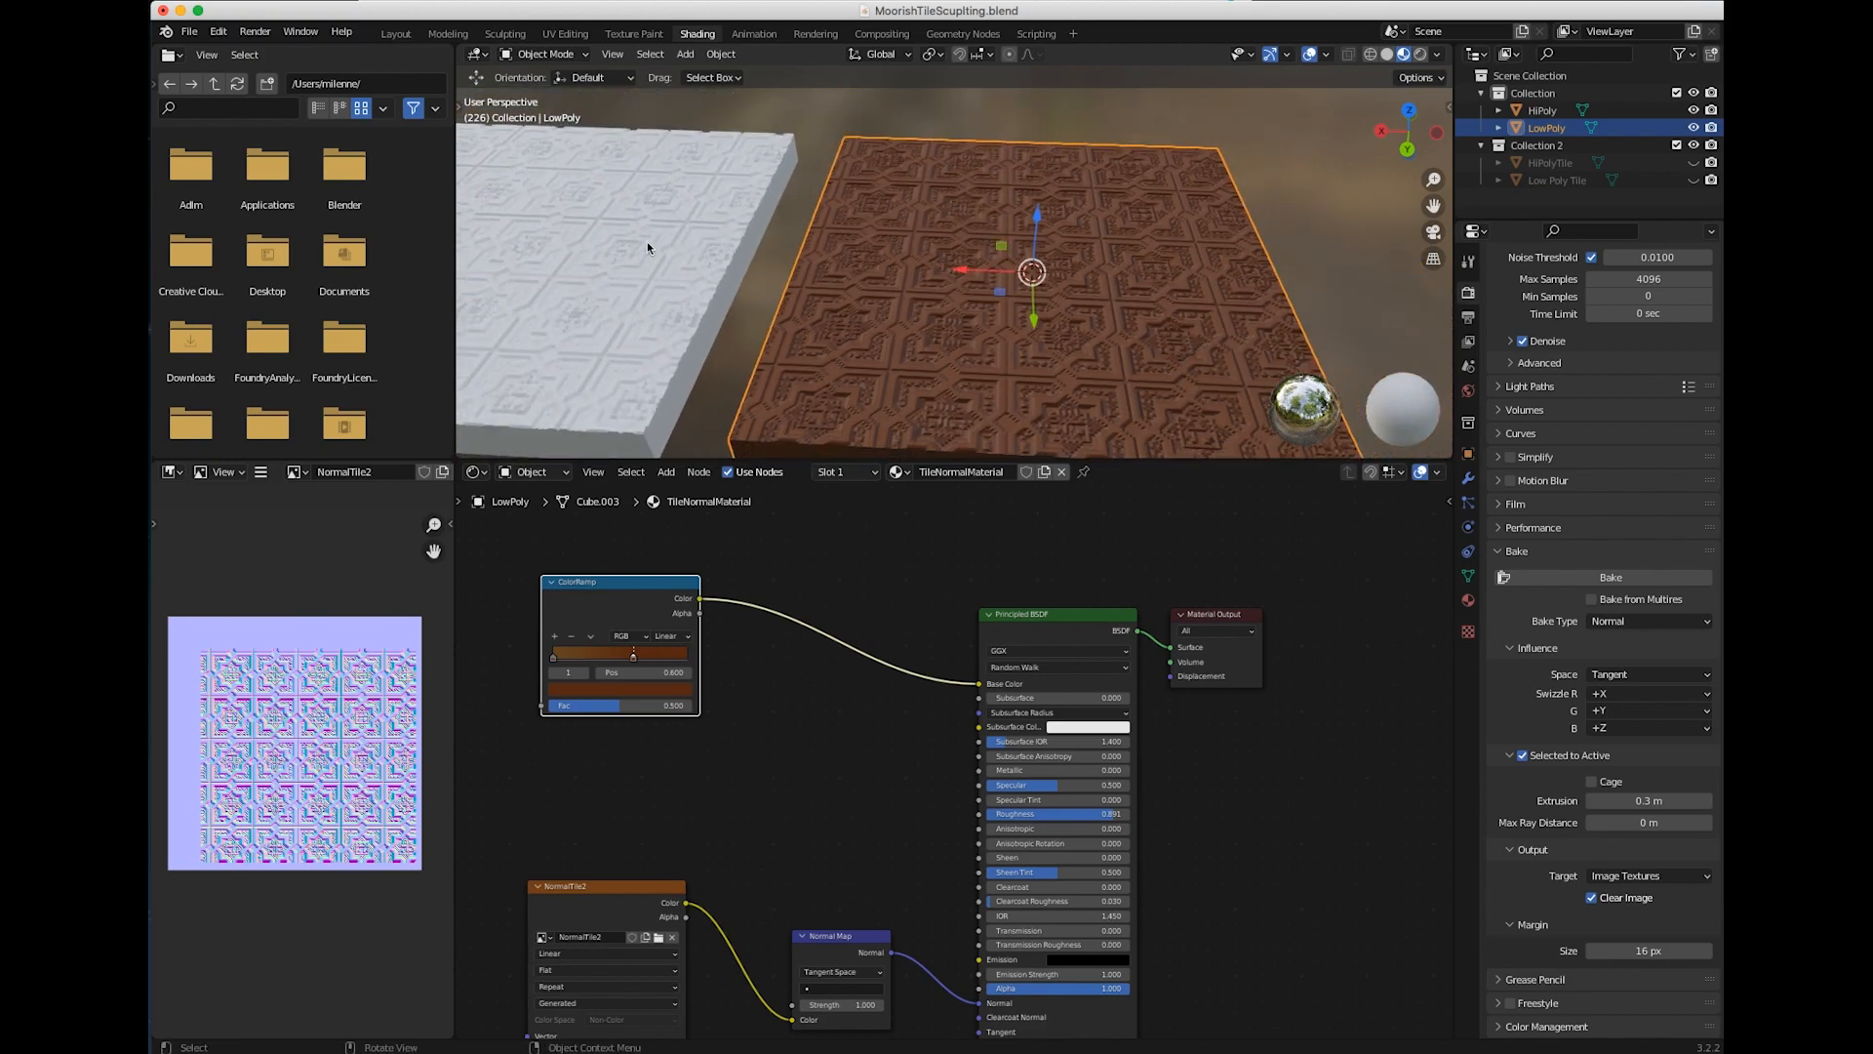
{"action": "mouse_move", "coordinate": [980, 342]}
{"action": "middle_mouse_down"}
{"action": "mouse_move", "coordinate": [957, 297]}
{"action": "mouse_move", "coordinate": [1005, 331]}
{"action": "mouse_move", "coordinate": [991, 341]}
{"action": "mouse_move", "coordinate": [979, 294]}
{"action": "mouse_move", "coordinate": [971, 334]}
{"action": "middle_mouse_up"}
{"action": "scroll", "coordinate": [991, 341], "scroll_direction": "down", "scroll_amount": 2}
{"action": "left_click", "coordinate": [657, 280]}
{"action": "left_click", "coordinate": [543, 54]}
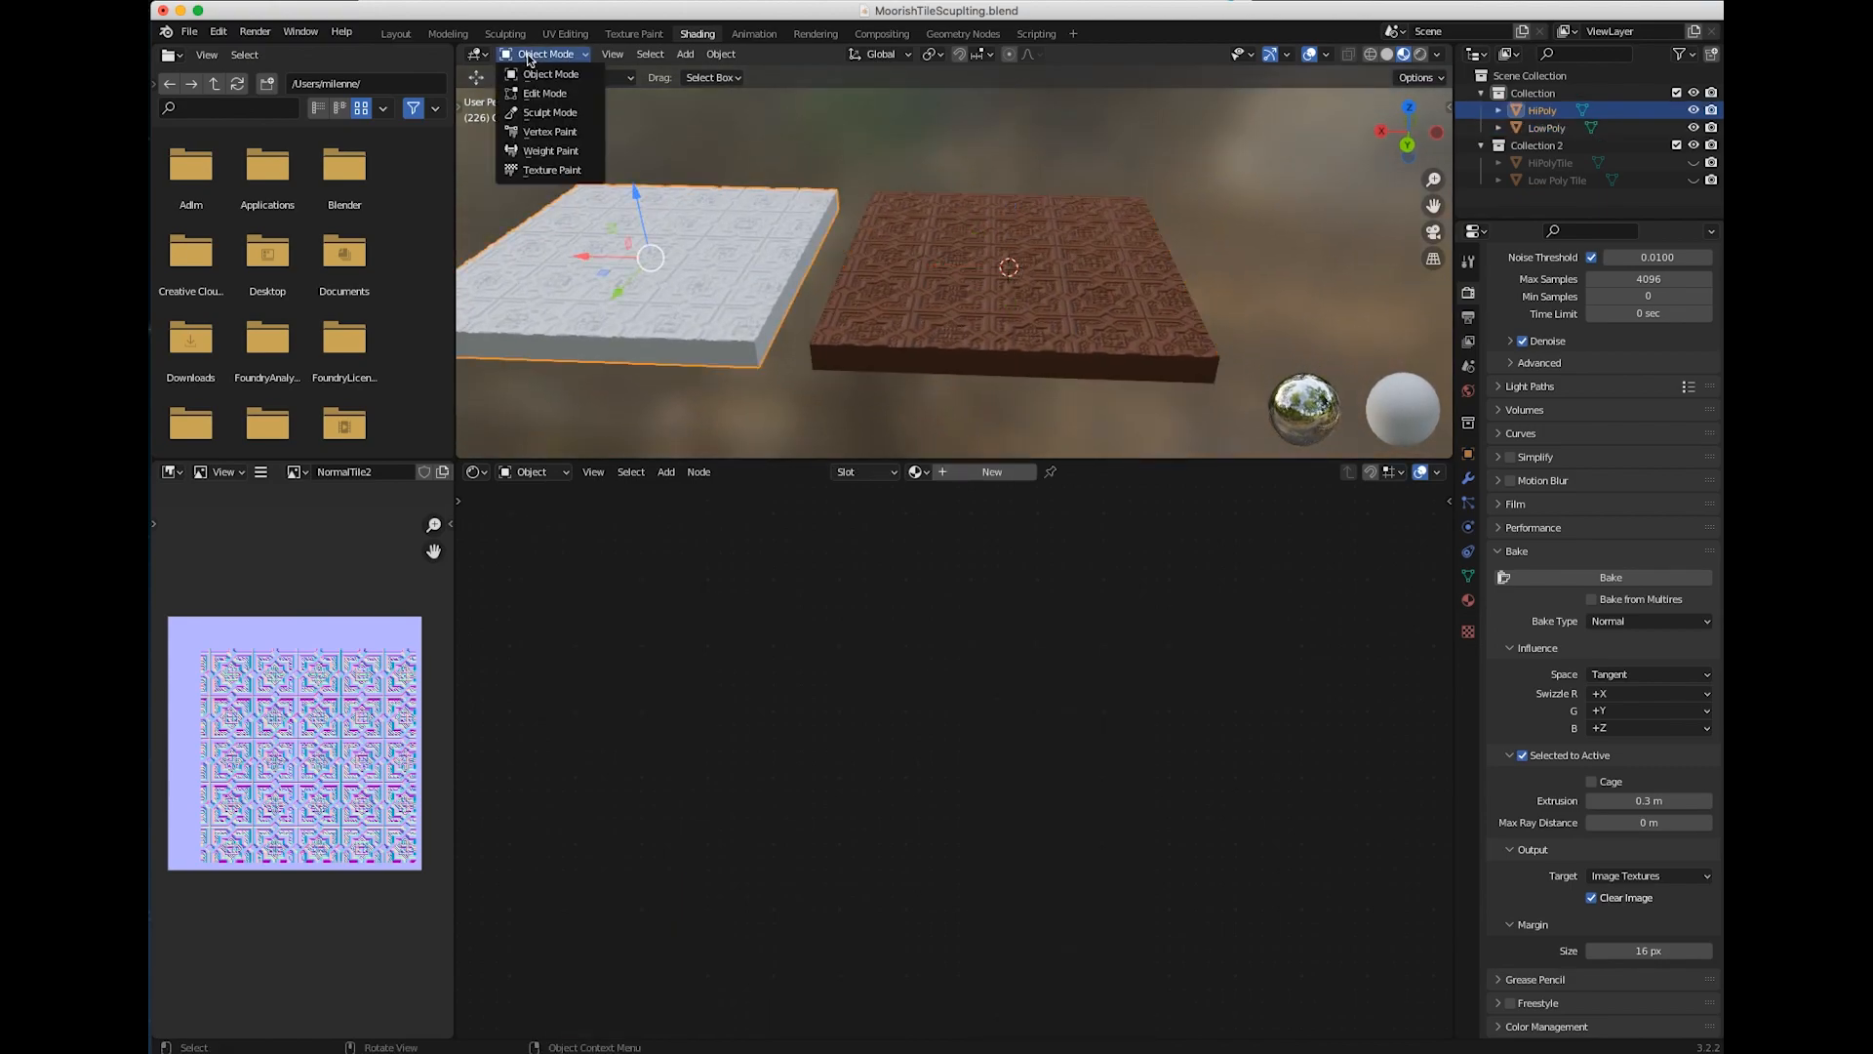
{"action": "left_click", "coordinate": [542, 94]}
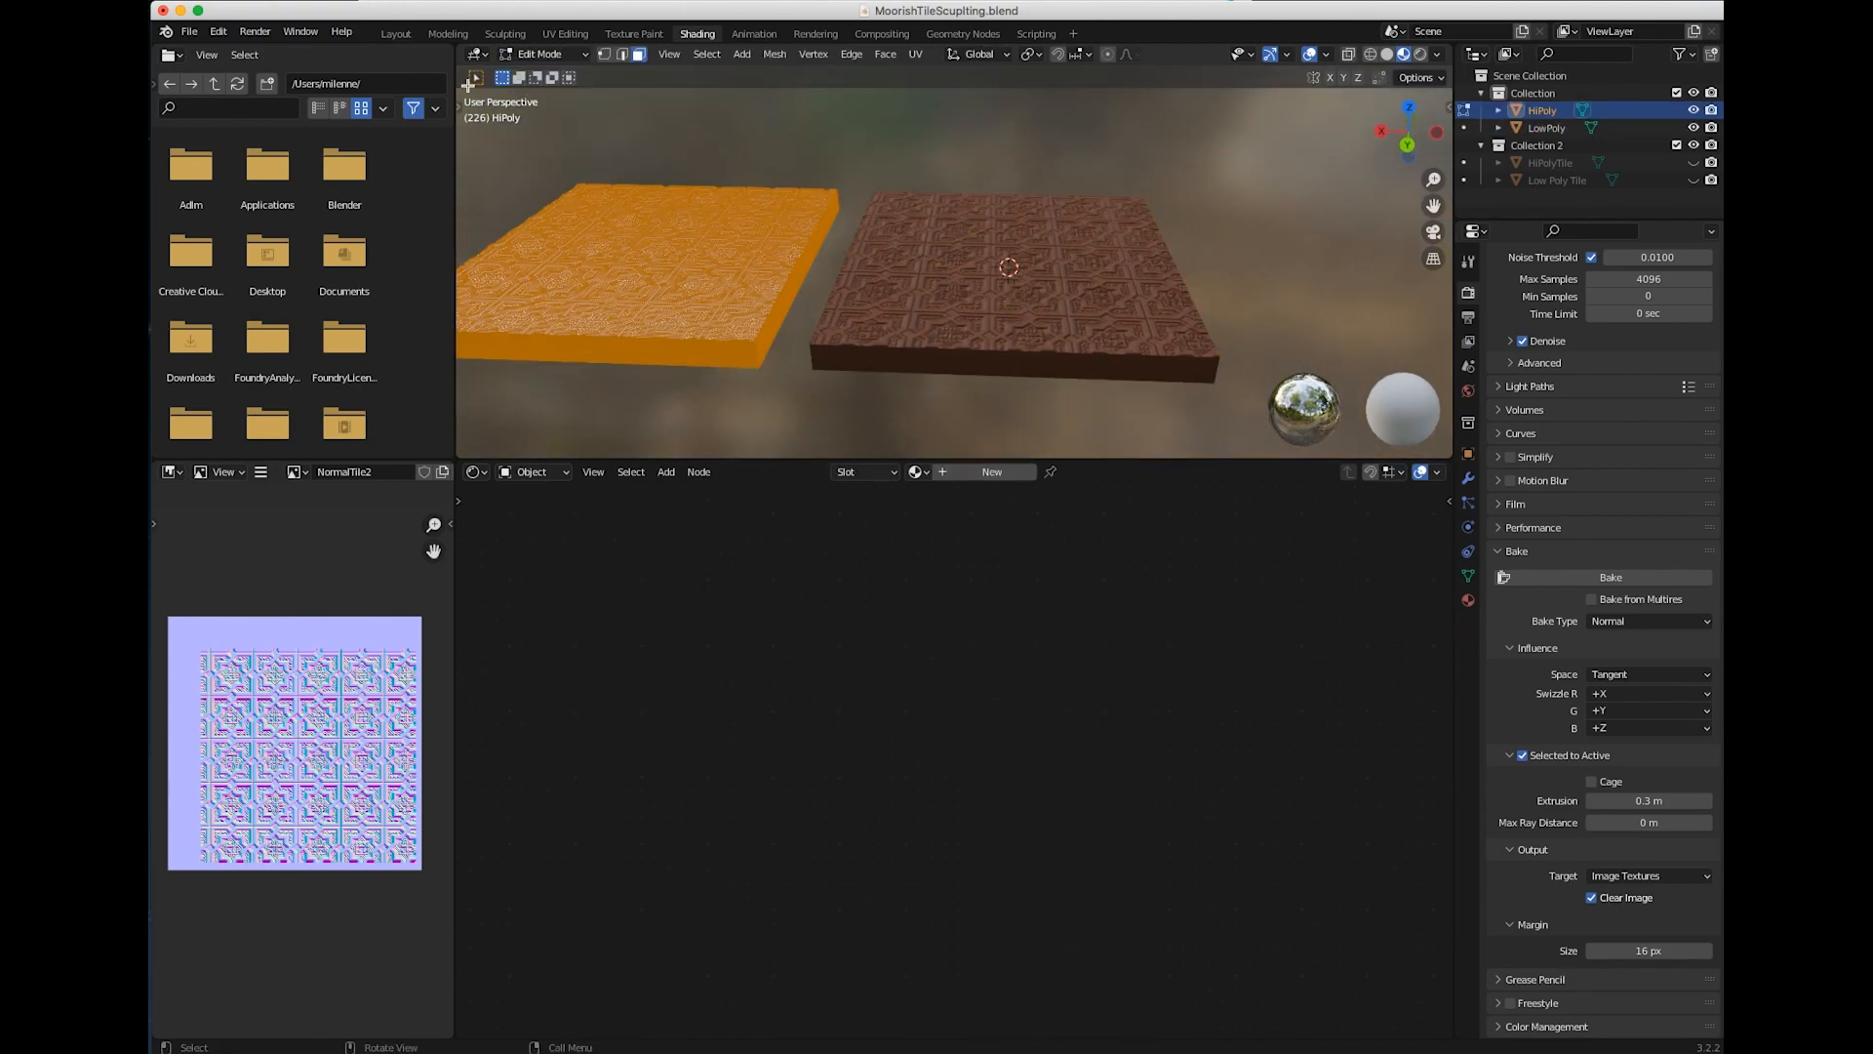
{"action": "left_click", "coordinate": [393, 34]}
{"action": "middle_click_drag", "start_coordinate": [861, 442], "coordinate": [565, 586]}
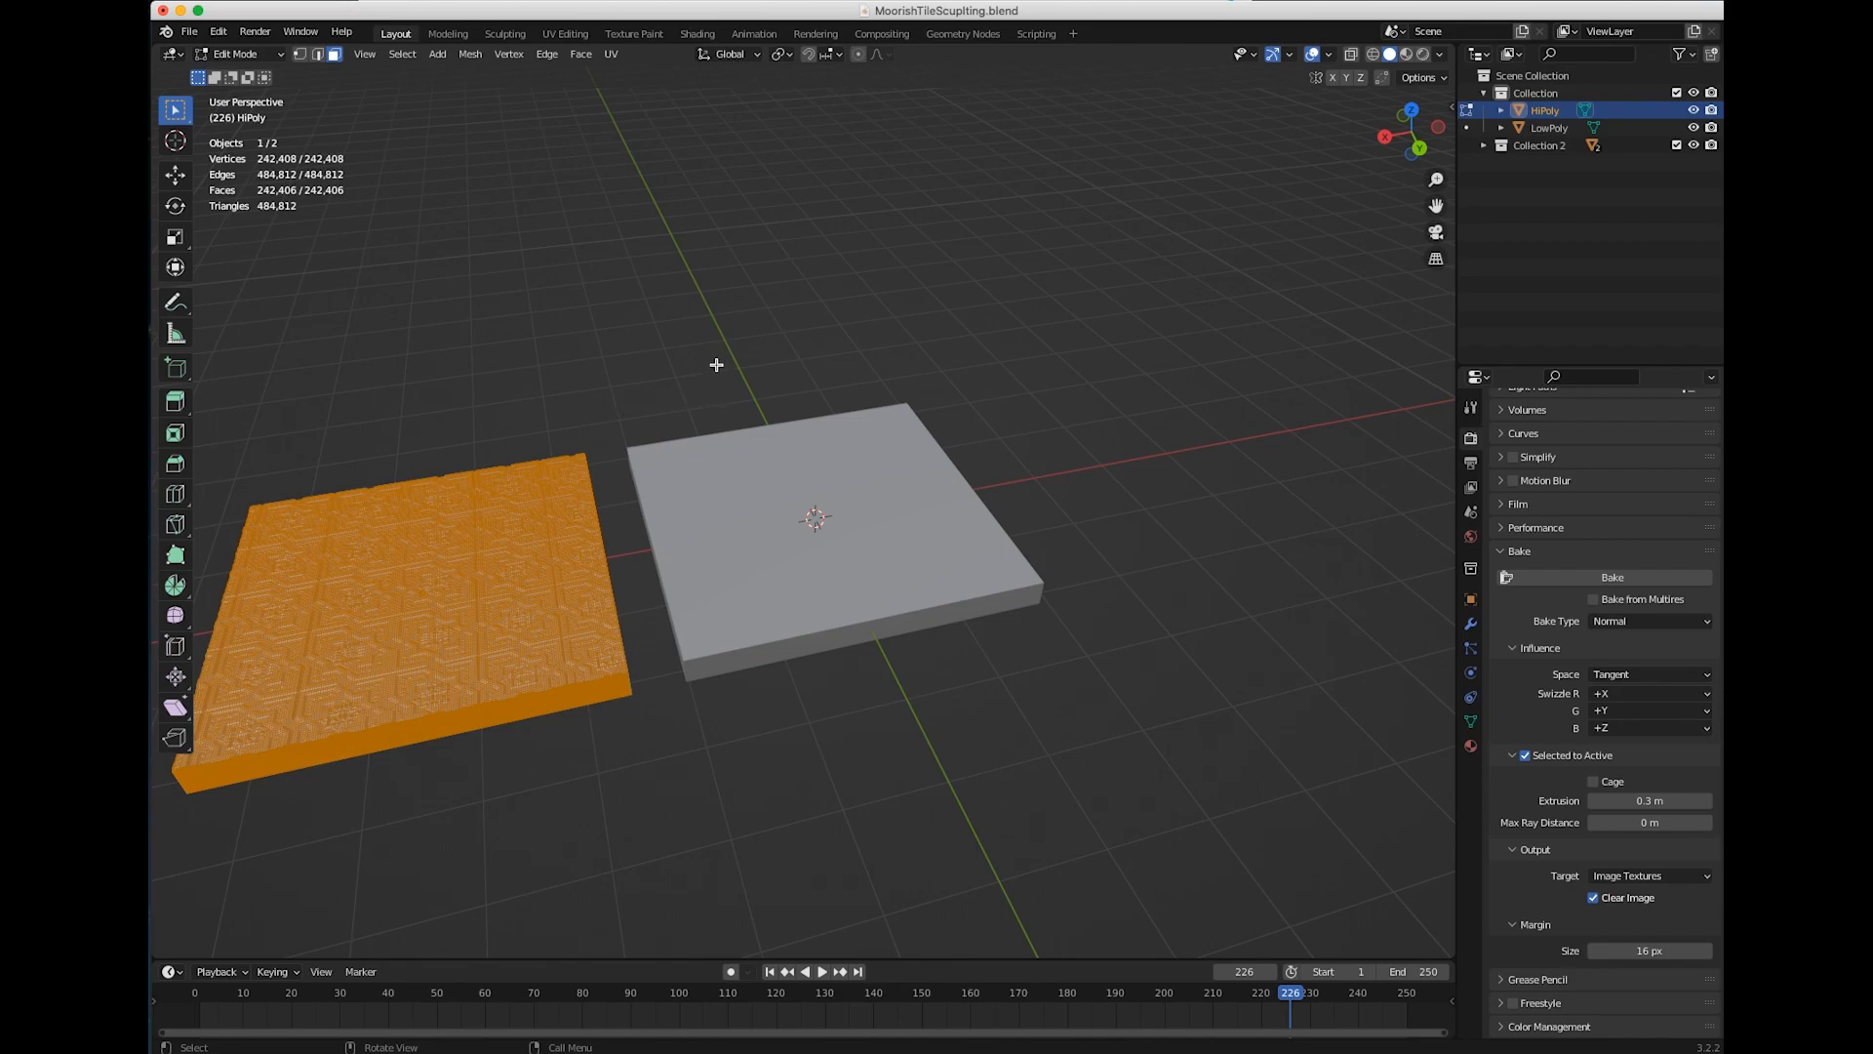
Deselect HiPoly's mesh, return to Object Mode, select LowPoly and show the viewport in Material Preview shading
{"action": "left_click", "coordinate": [768, 451]}
{"action": "left_click", "coordinate": [239, 54]}
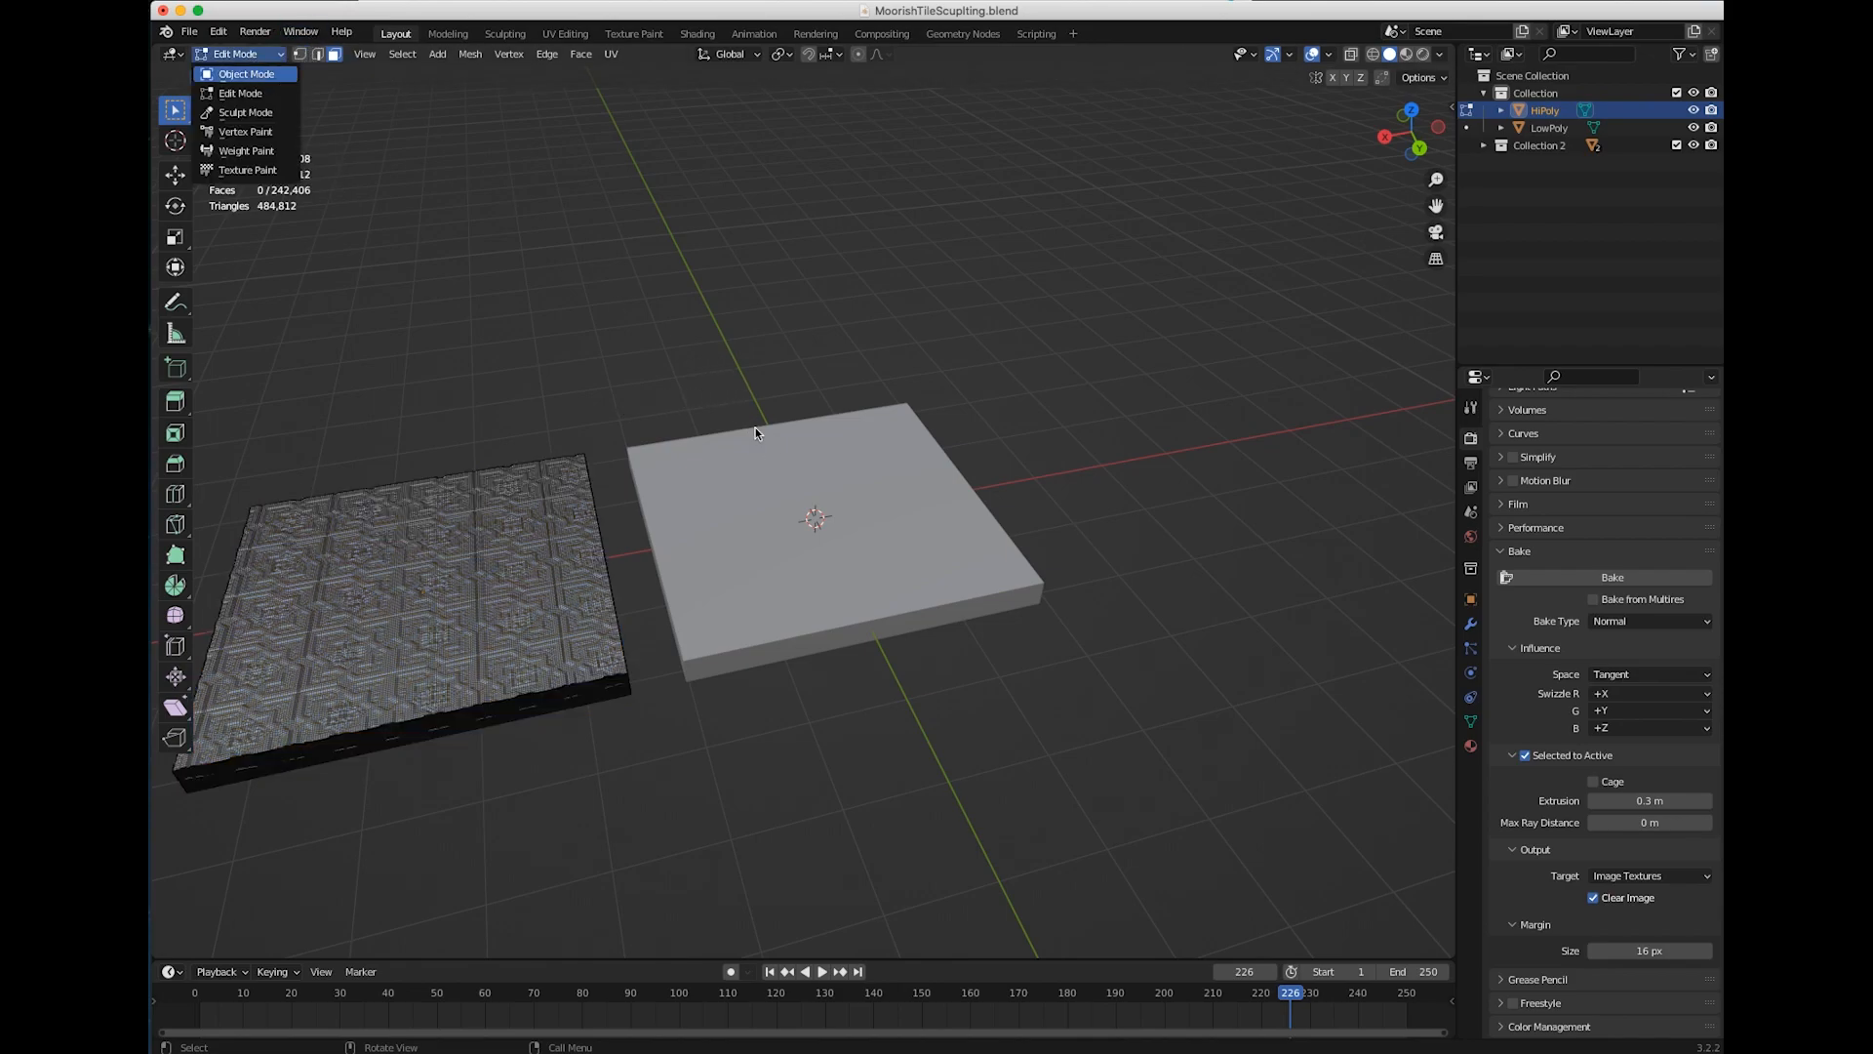
{"action": "left_click_drag", "start_coordinate": [798, 504], "coordinate": [807, 509]}
{"action": "left_click", "coordinate": [750, 470]}
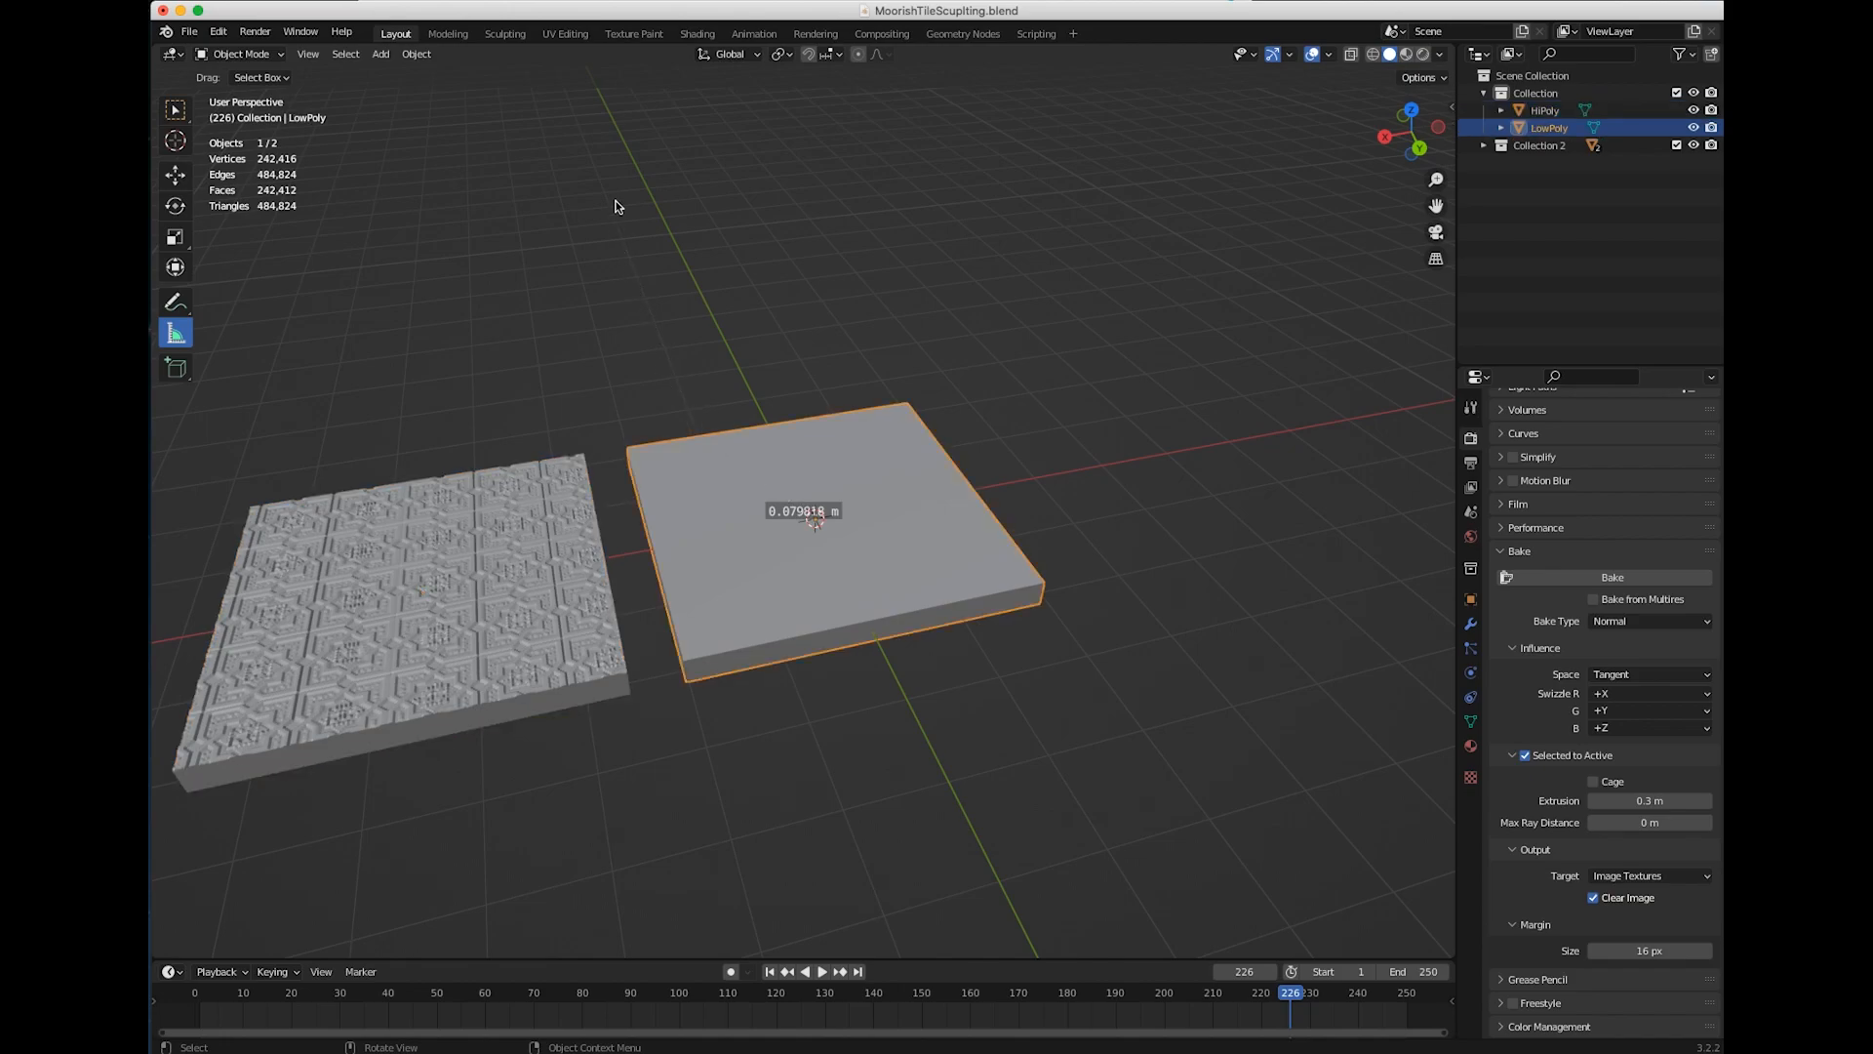
{"action": "left_click", "coordinate": [1406, 54]}
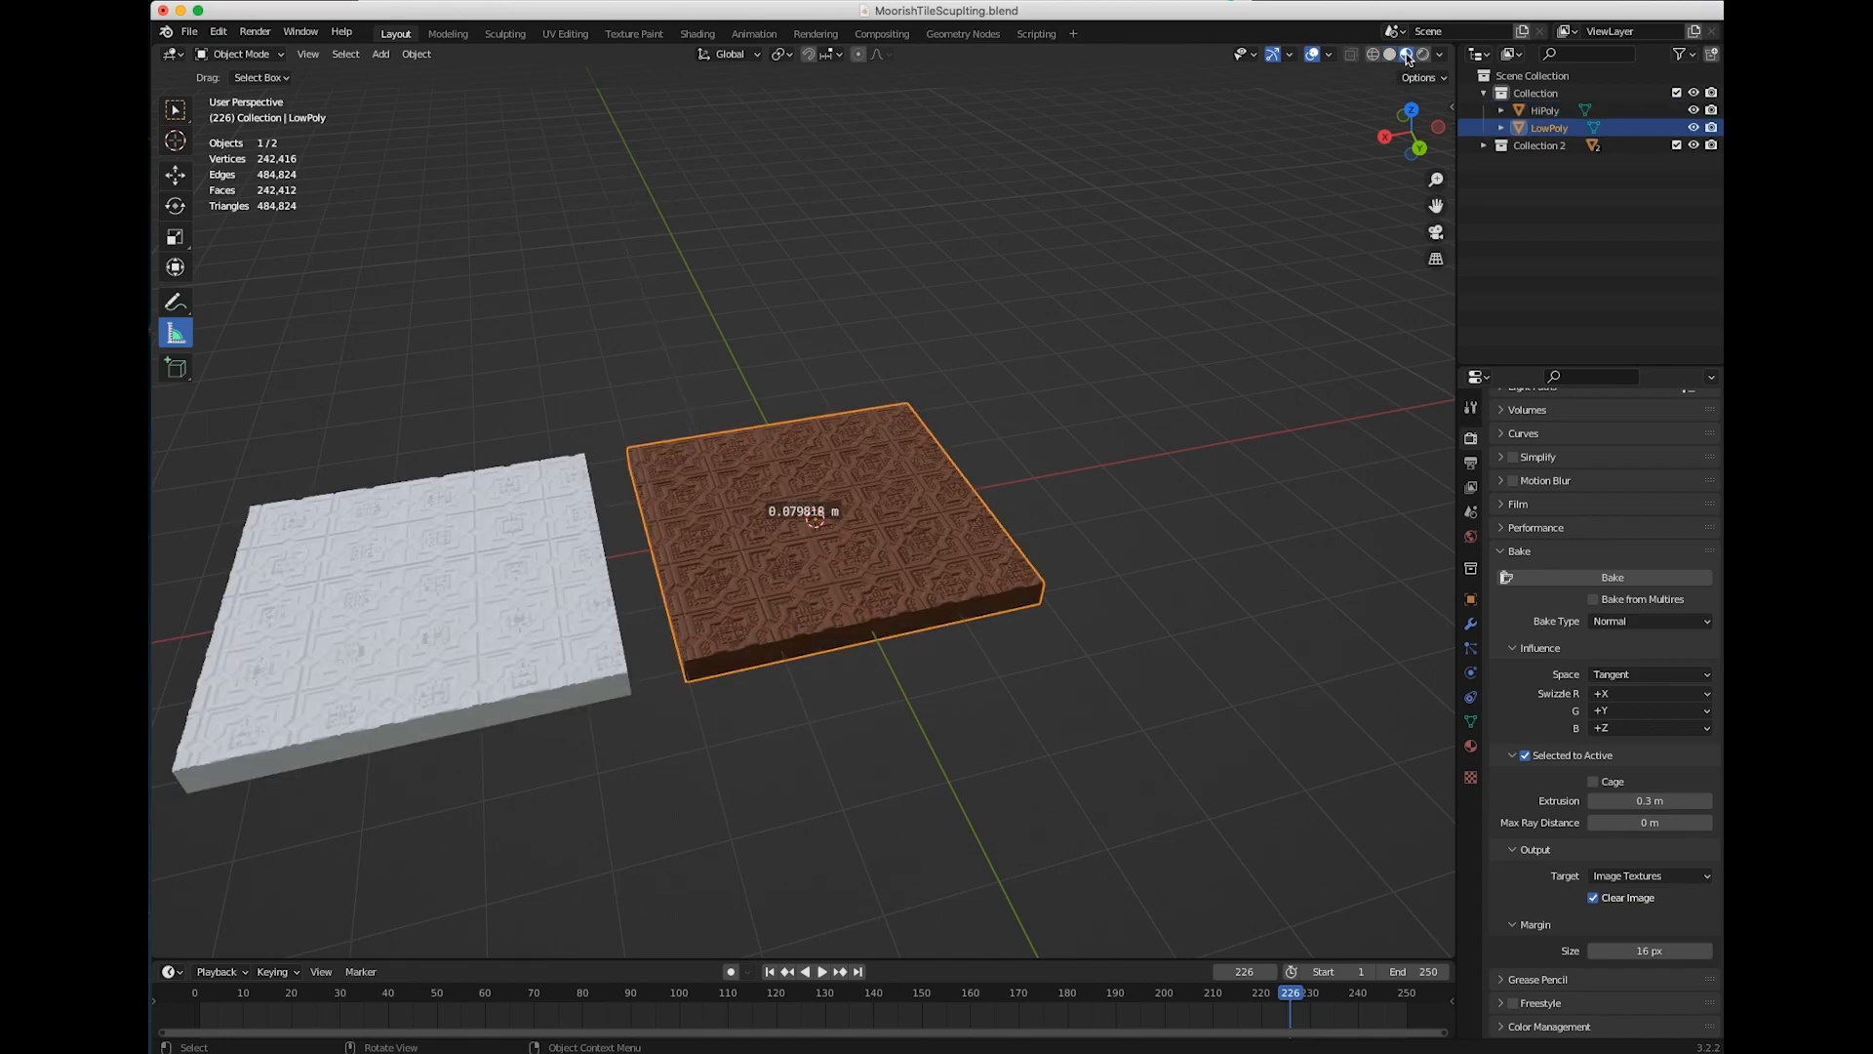
{"action": "middle_click_drag", "start_coordinate": [814, 635], "coordinate": [699, 588]}
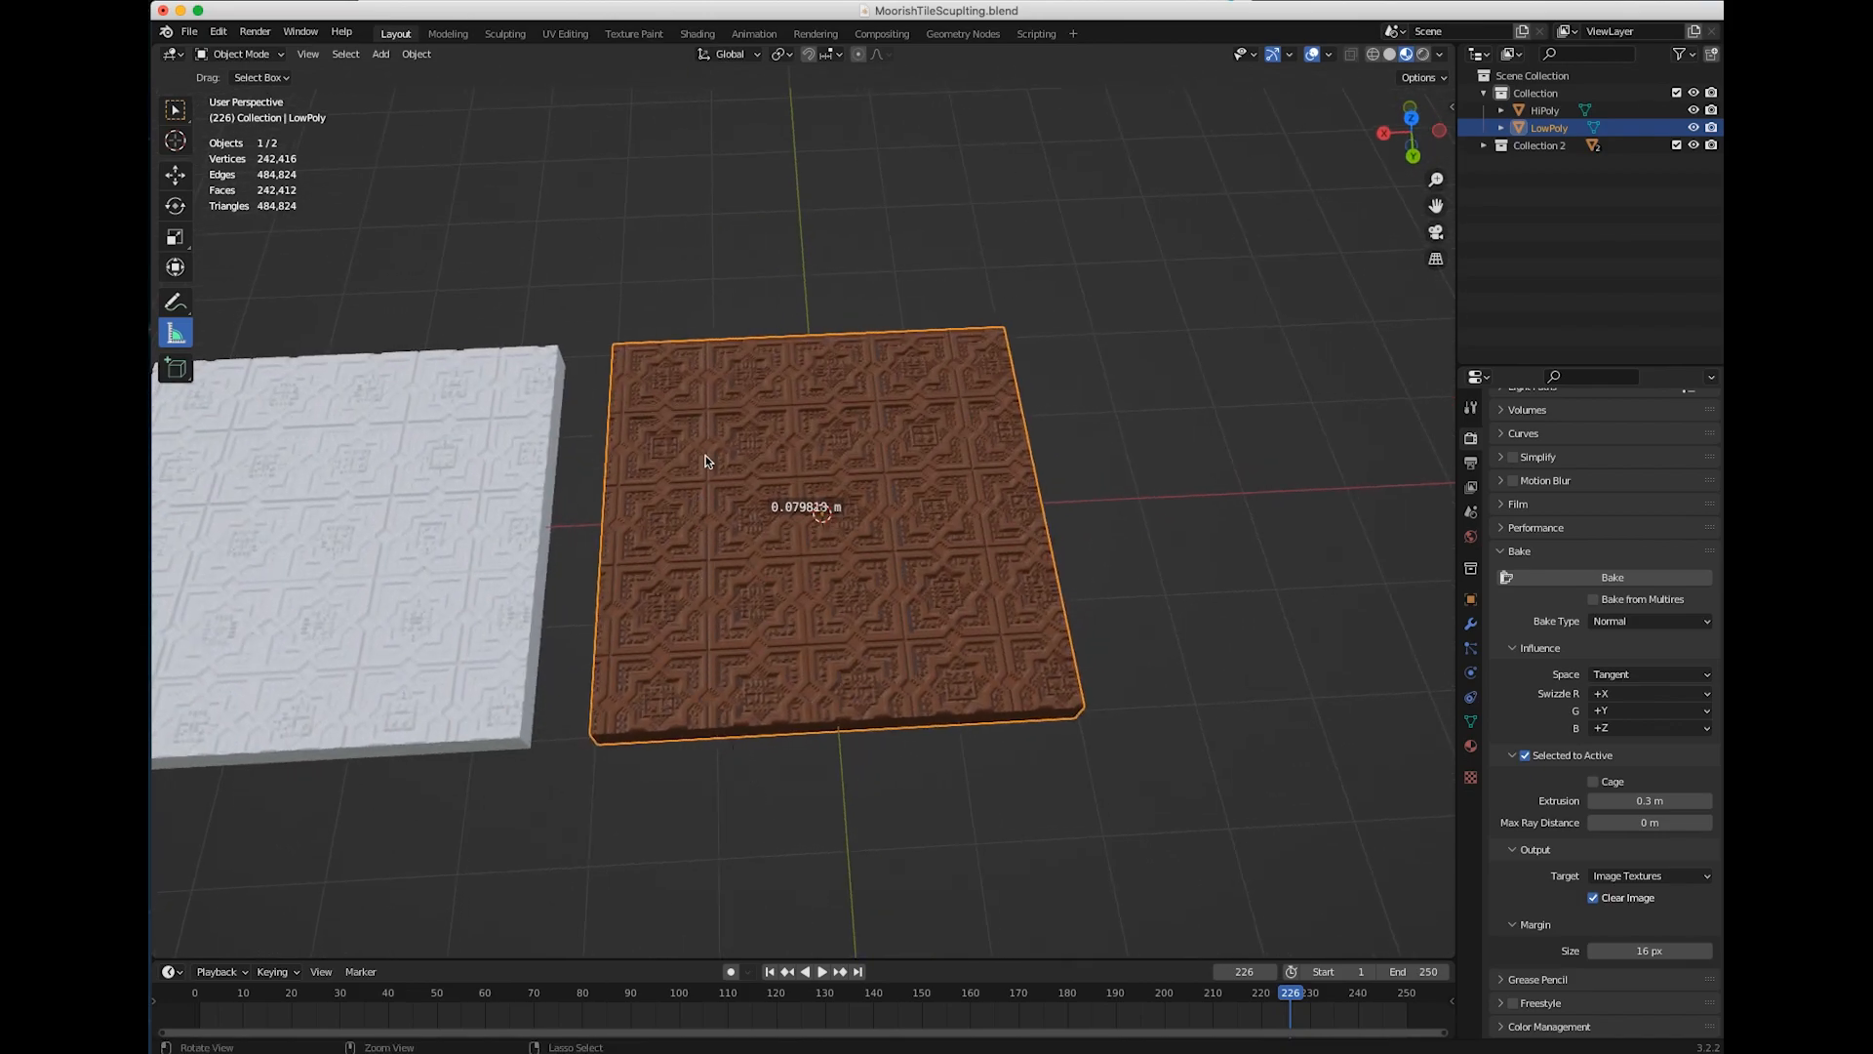